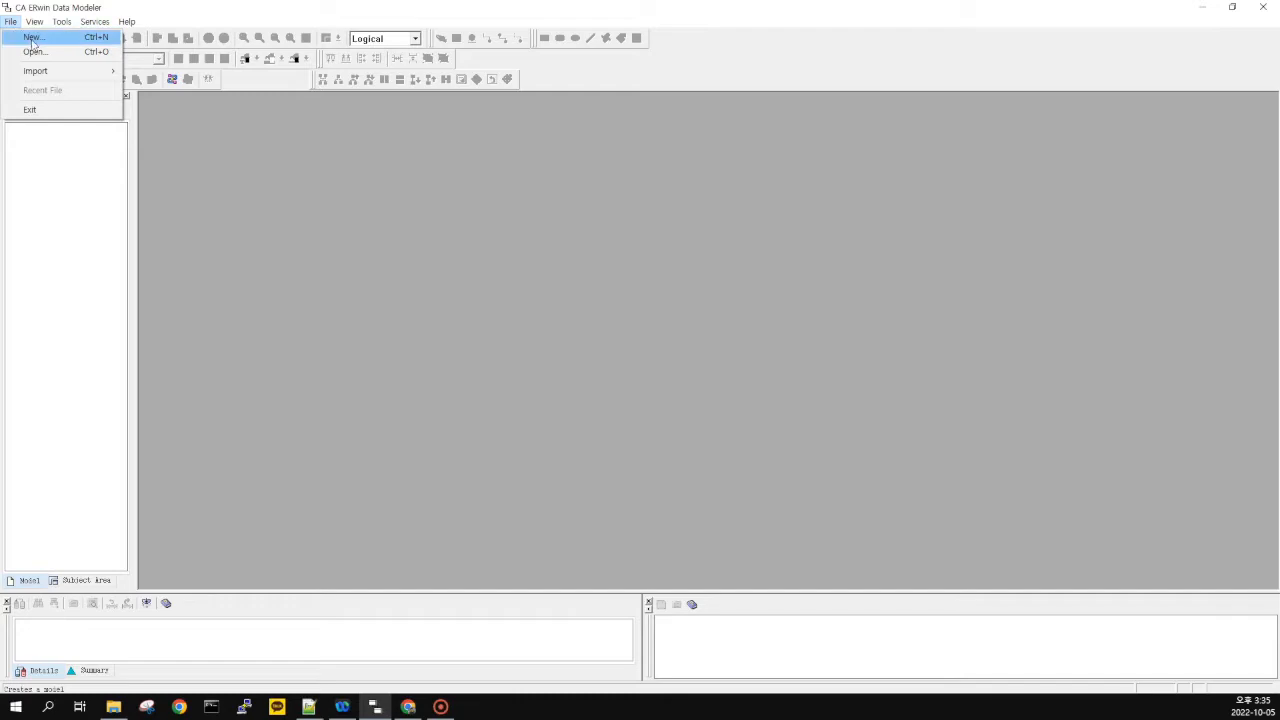
Create a new Logical/Physical model, Model_1, targeting MySQL version 5.x
{"action": "left_click", "coordinate": [33, 38]}
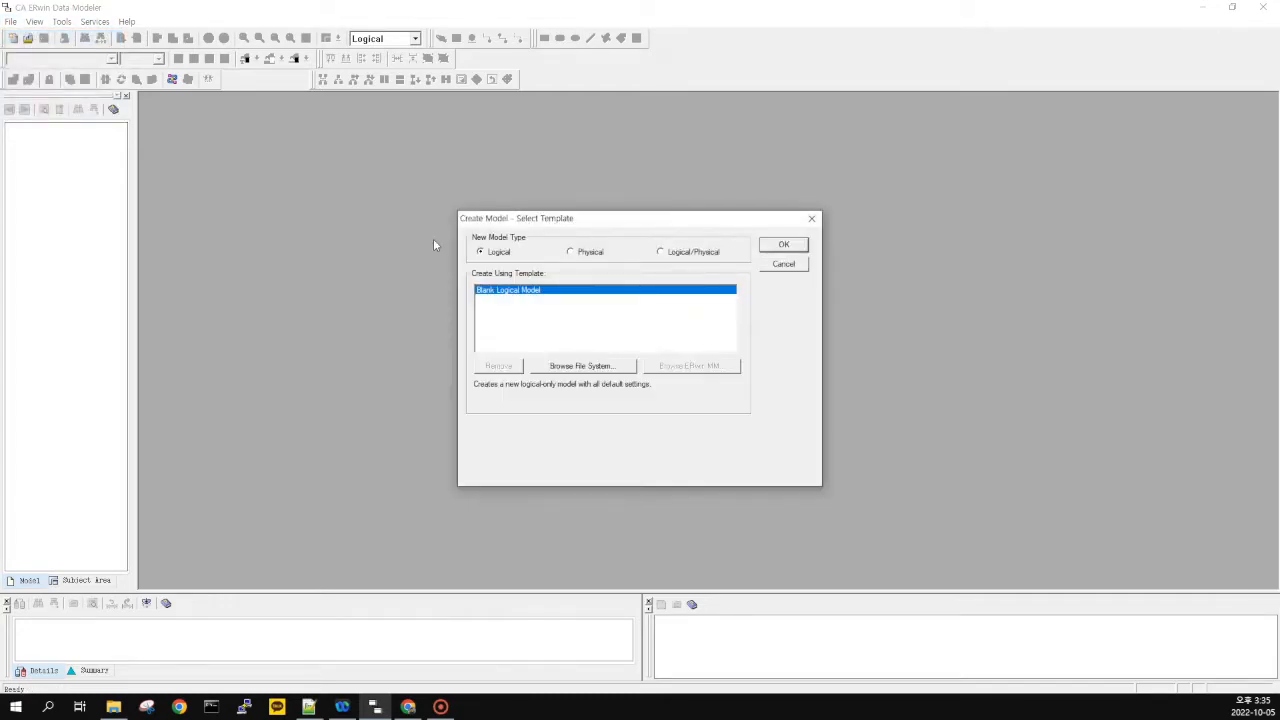
{"action": "left_click", "coordinate": [671, 256]}
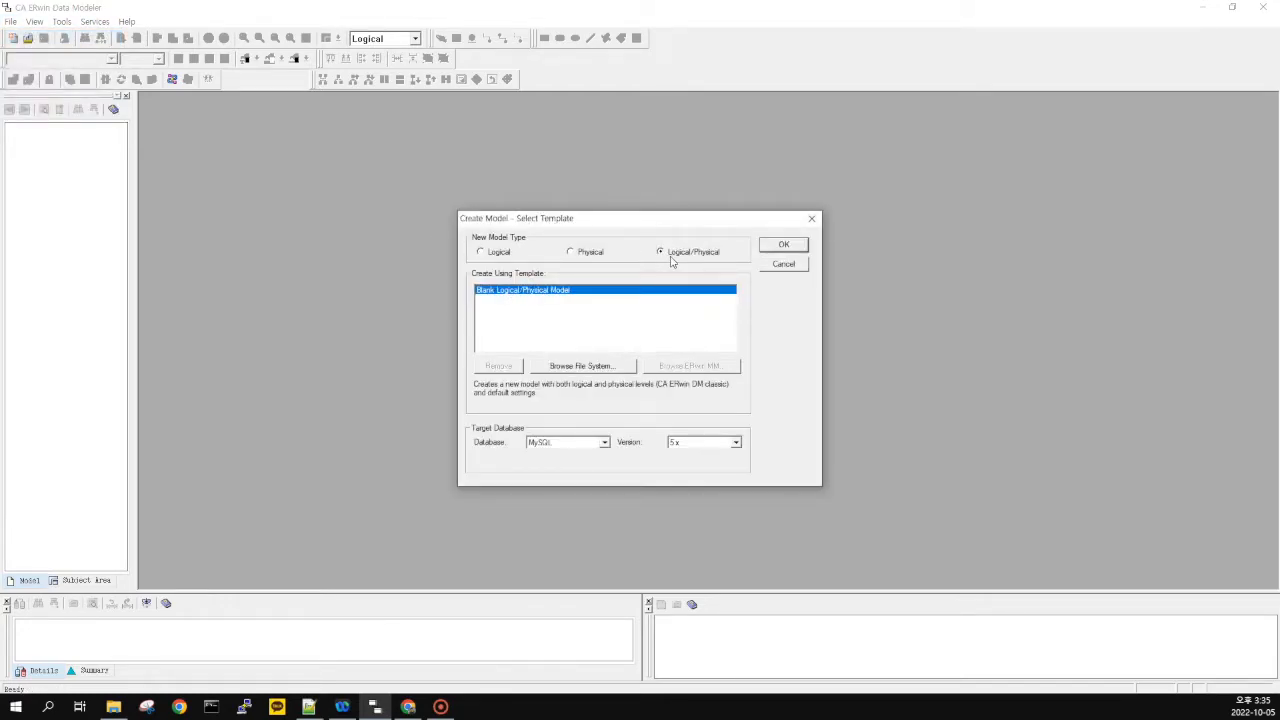
{"action": "left_click", "coordinate": [587, 442]}
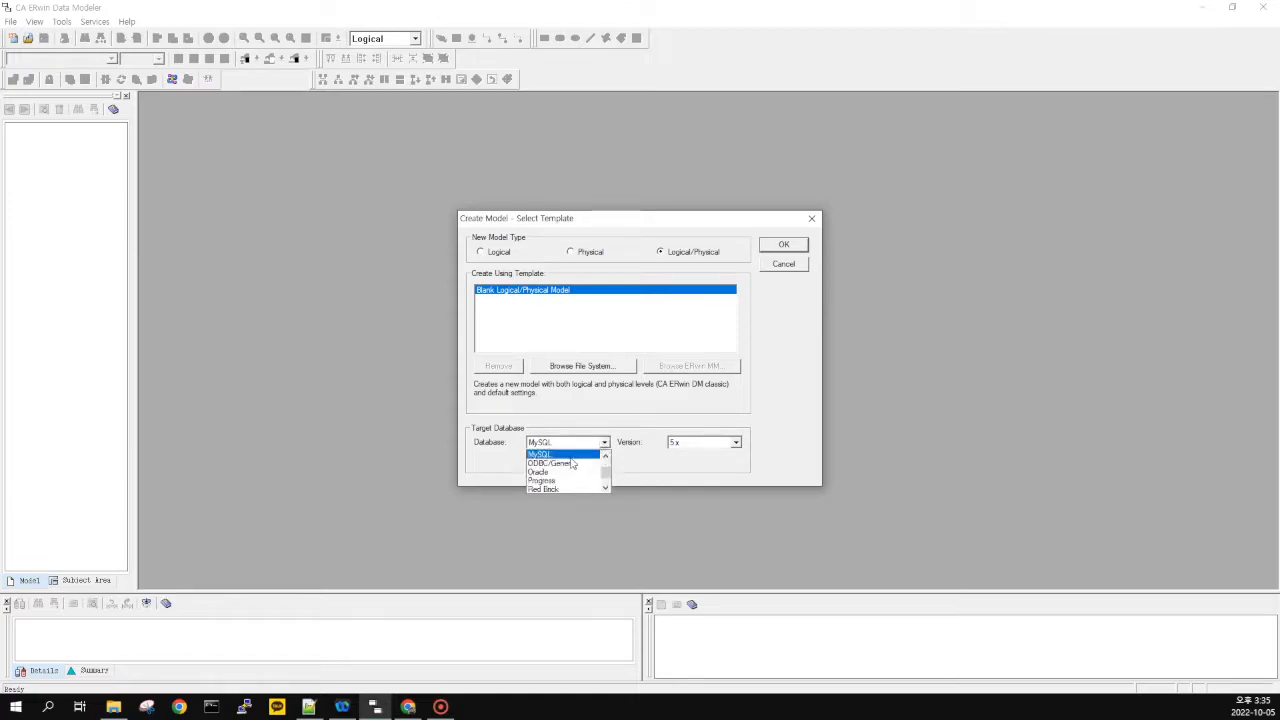
{"action": "left_click", "coordinate": [589, 461]}
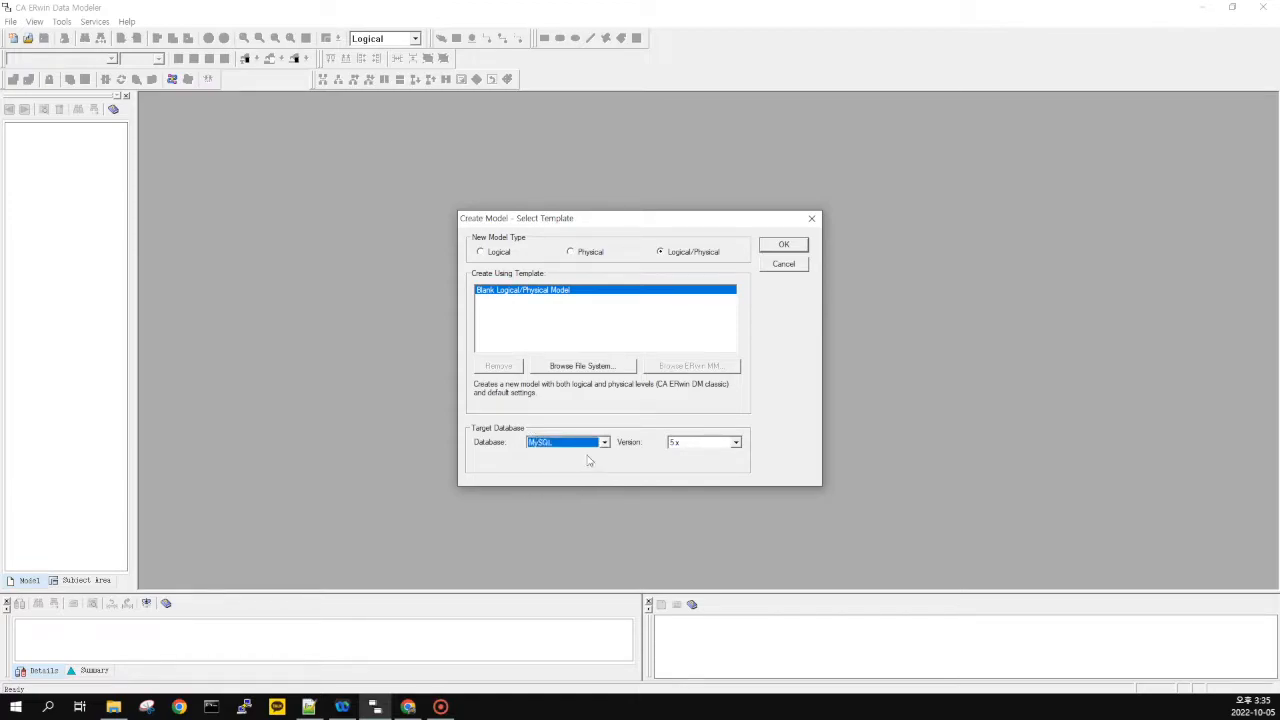
{"action": "left_click", "coordinate": [700, 448]}
{"action": "left_click", "coordinate": [715, 455]}
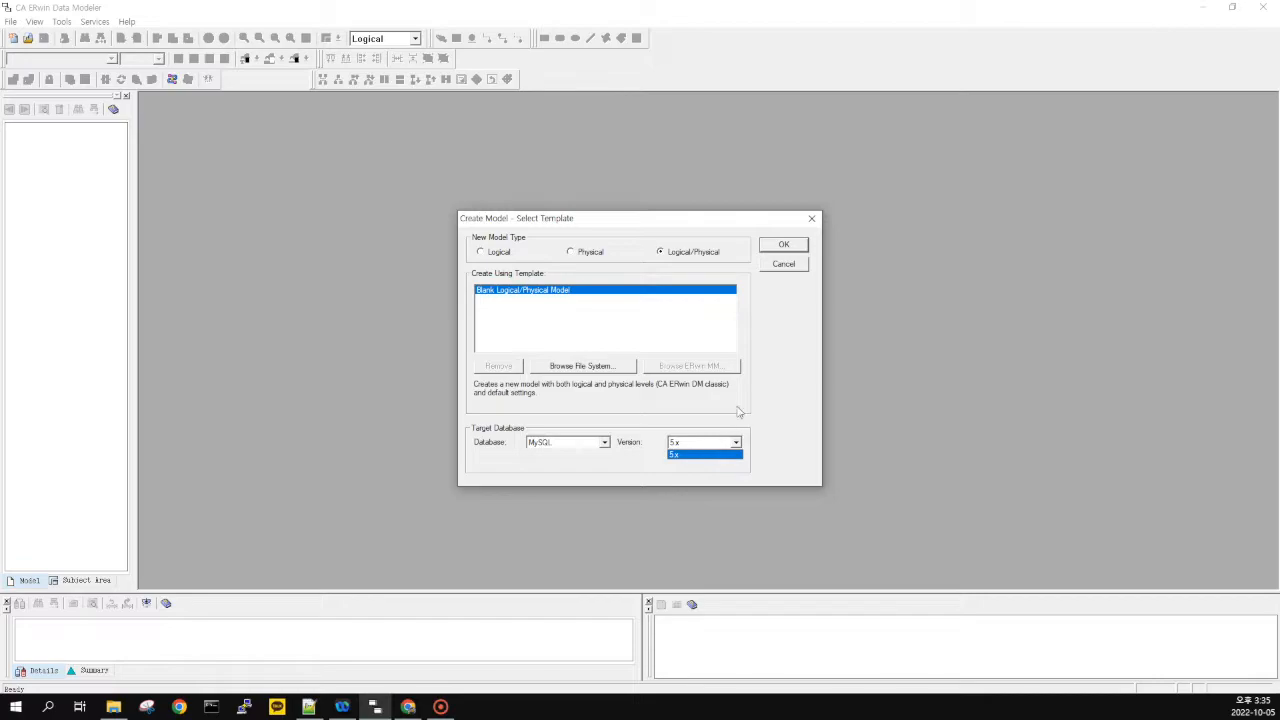
{"action": "left_click", "coordinate": [785, 249]}
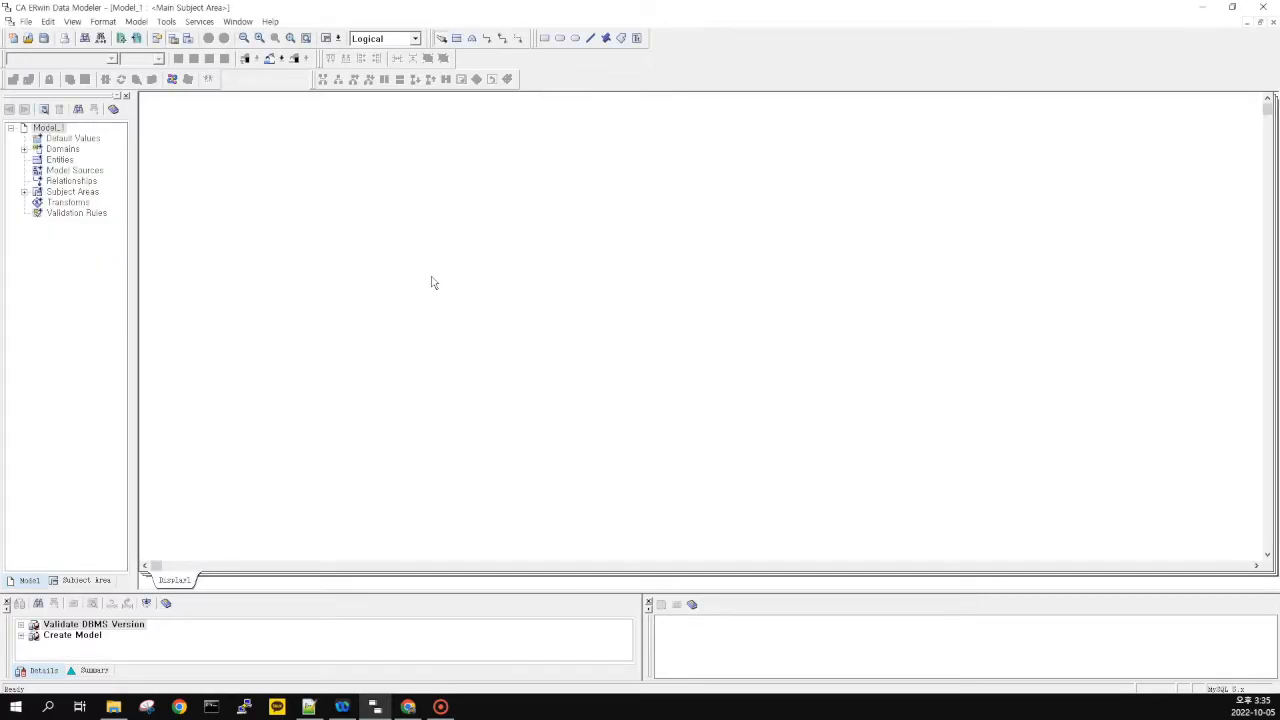
Set Model_1's logical notation to IE (Information Engineering) in Model Properties
{"action": "scroll", "coordinate": [405, 222], "scroll_direction": "down", "scroll_amount": 3}
{"action": "left_click", "coordinate": [139, 23]}
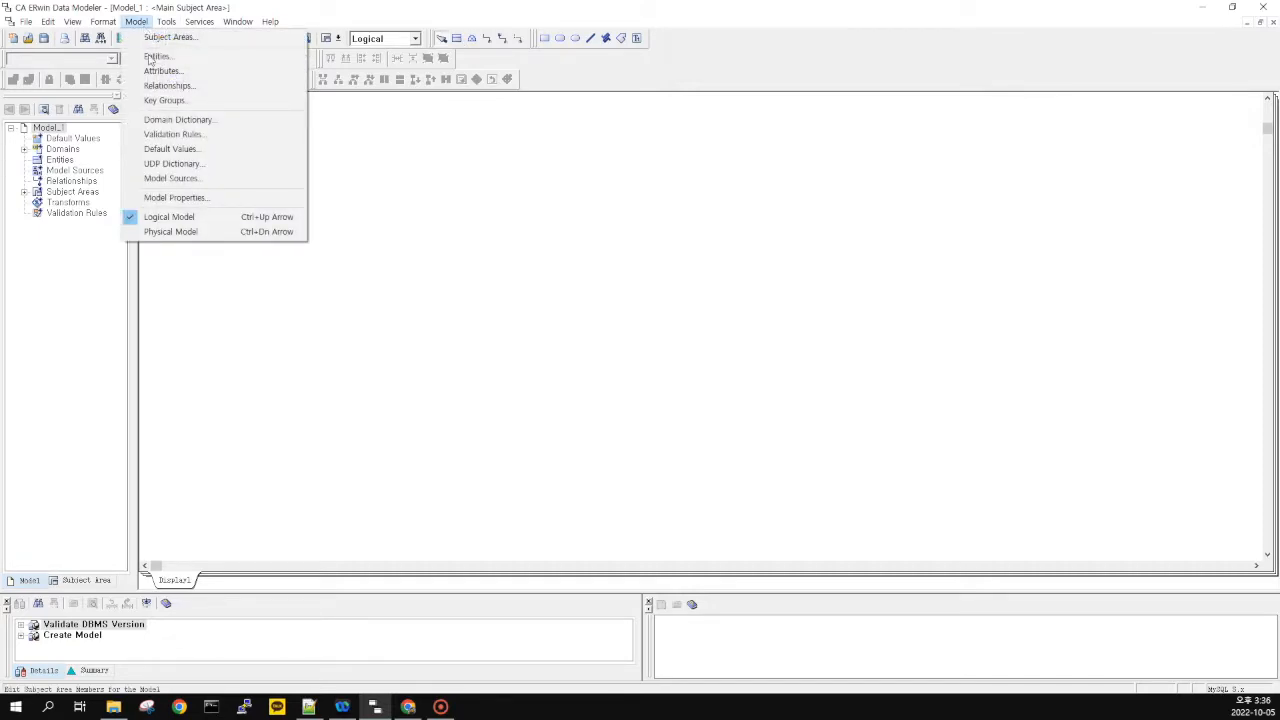
{"action": "left_click", "coordinate": [176, 203]}
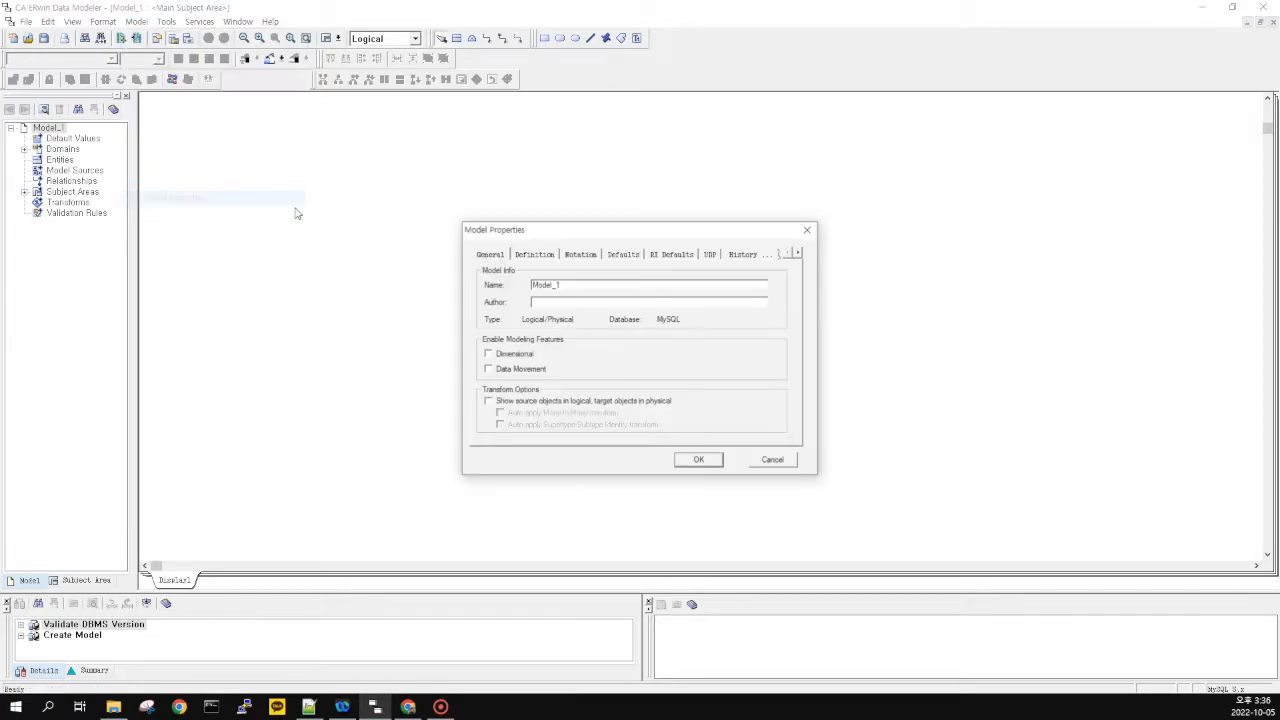
{"action": "left_click", "coordinate": [579, 256]}
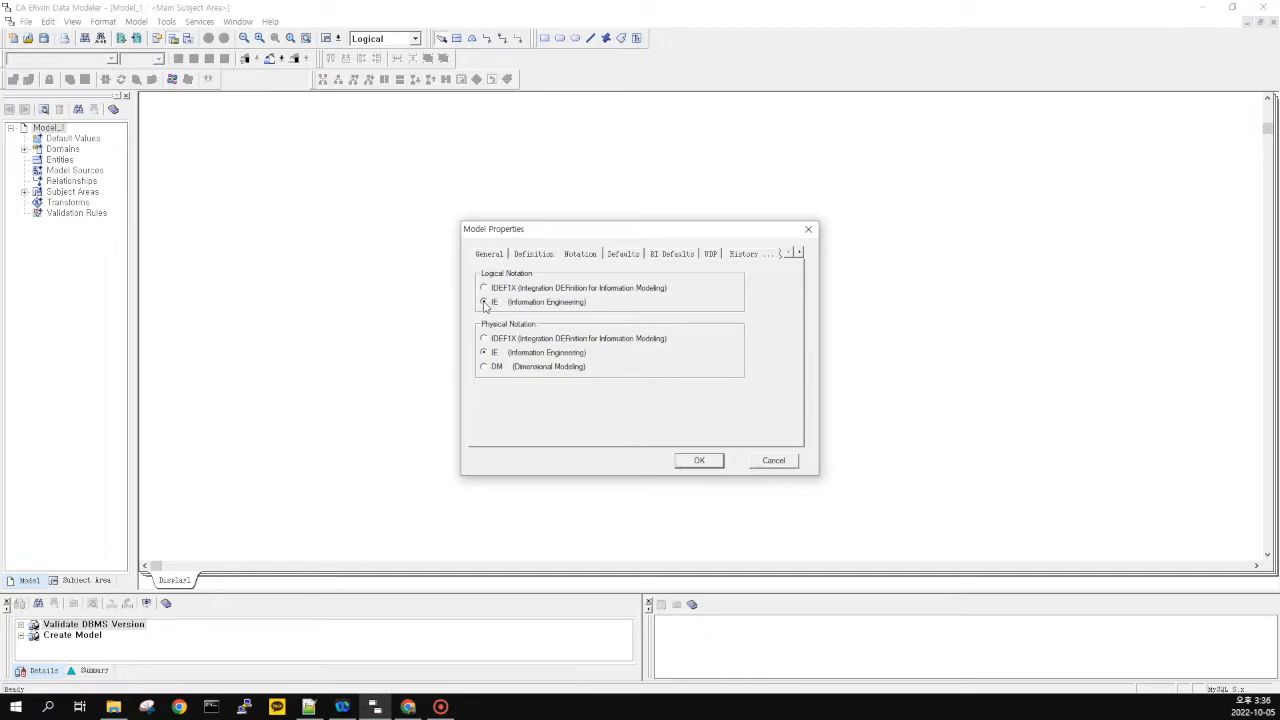
{"action": "left_click", "coordinate": [700, 461]}
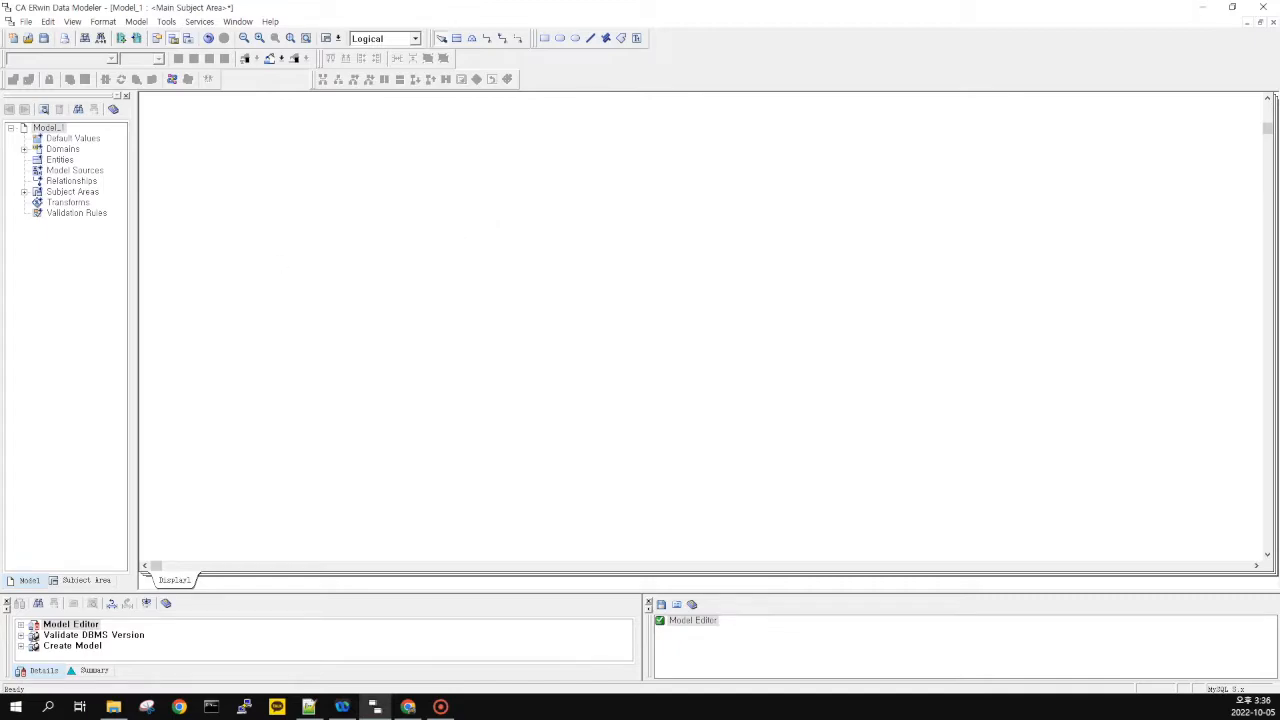
{"action": "key", "text": "alt+Tab"}
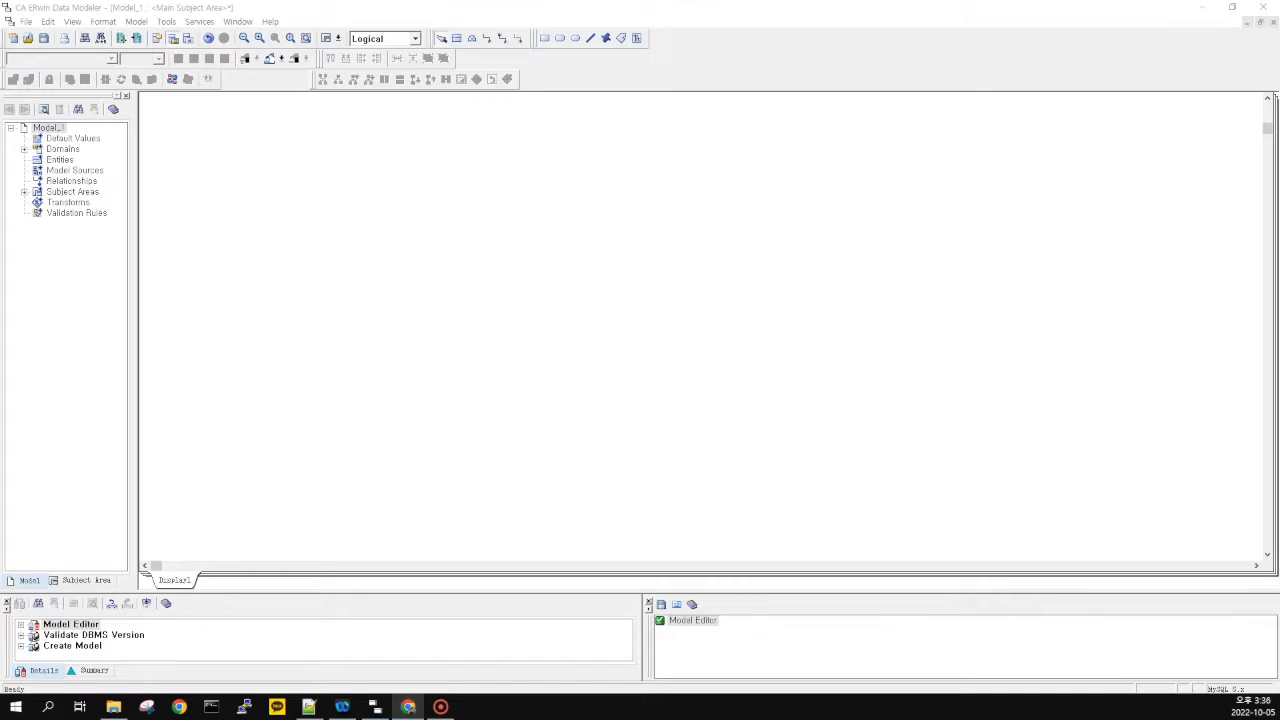
Place a new entity, E/1, on the empty logical diagram
{"action": "left_click", "coordinate": [232, 313]}
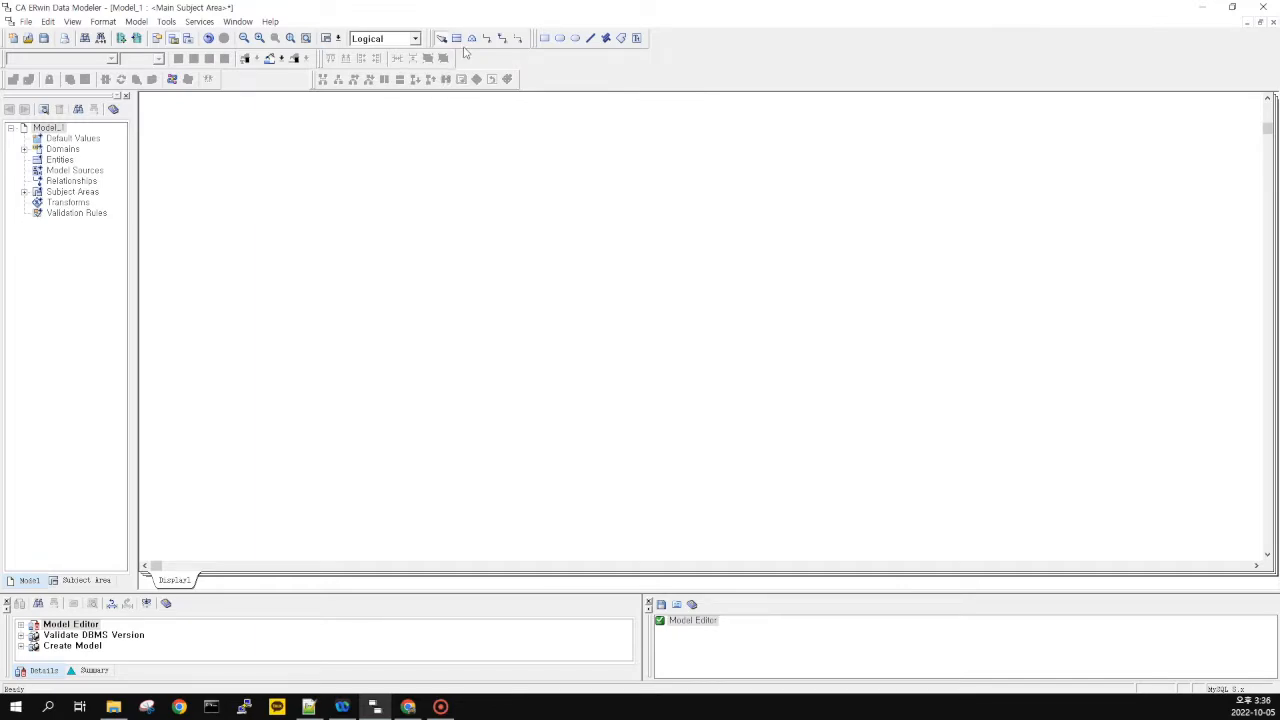
{"action": "left_click", "coordinate": [457, 37]}
{"action": "left_click", "coordinate": [322, 244]}
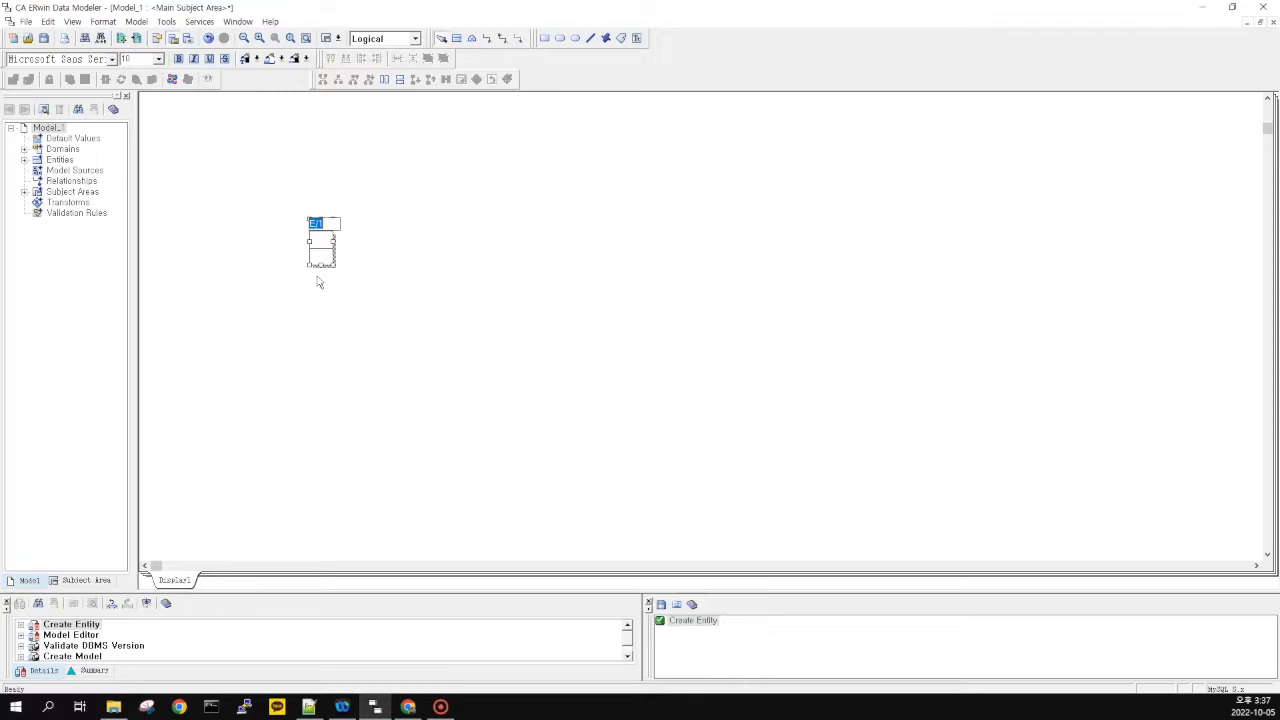
Name the new entity 'entity name' and move editing to its key area
{"action": "type", "text": "entity name"}
{"action": "key", "text": "Tab"}
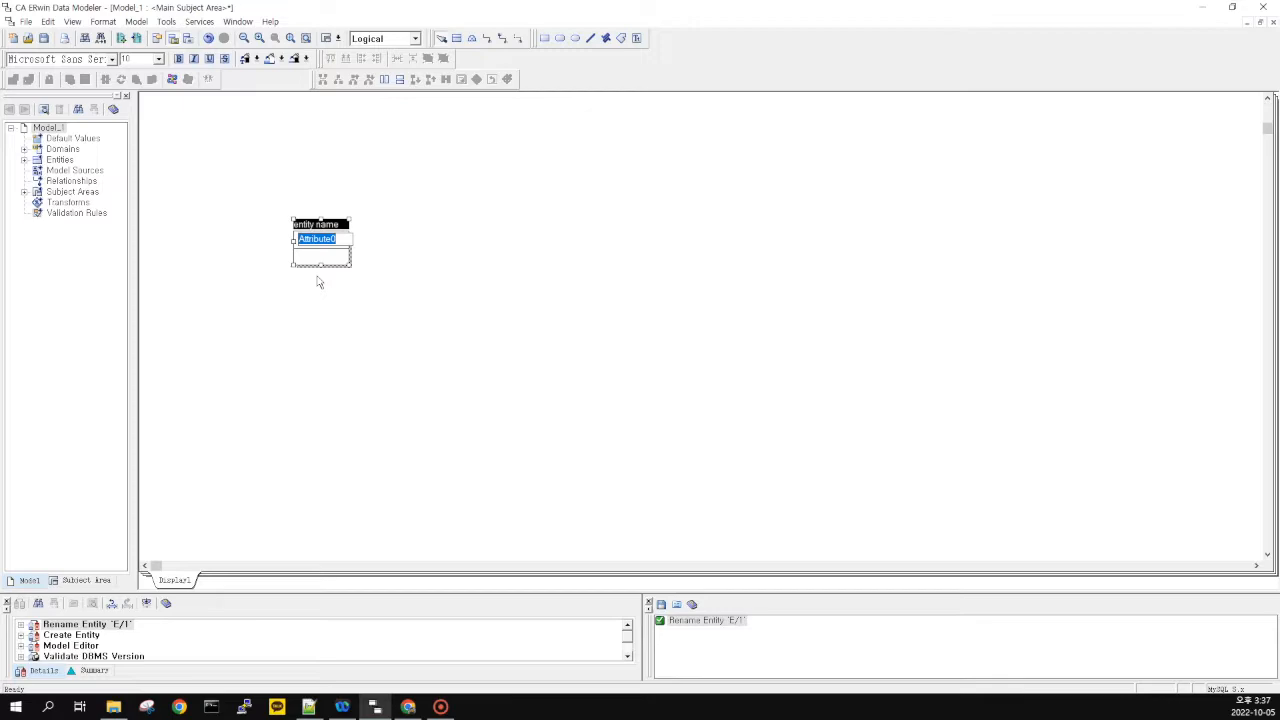
{"action": "key", "text": "Tab"}
{"action": "key", "text": "Tab"}
{"action": "key", "text": "Tab"}
{"action": "key", "text": "Tab"}
{"action": "key", "text": "Tab"}
{"action": "key", "text": "Tab"}
{"action": "key", "text": "Tab"}
{"action": "key", "text": "Tab"}
{"action": "key", "text": "Tab"}
{"action": "key", "text": "Tab"}
{"action": "key", "text": "Tab"}
{"action": "key", "text": "Tab"}
{"action": "key", "text": "Tab"}
{"action": "key", "text": "Tab"}
{"action": "key", "text": "Tab"}
{"action": "key", "text": "Tab"}
{"action": "key", "text": "Tab"}
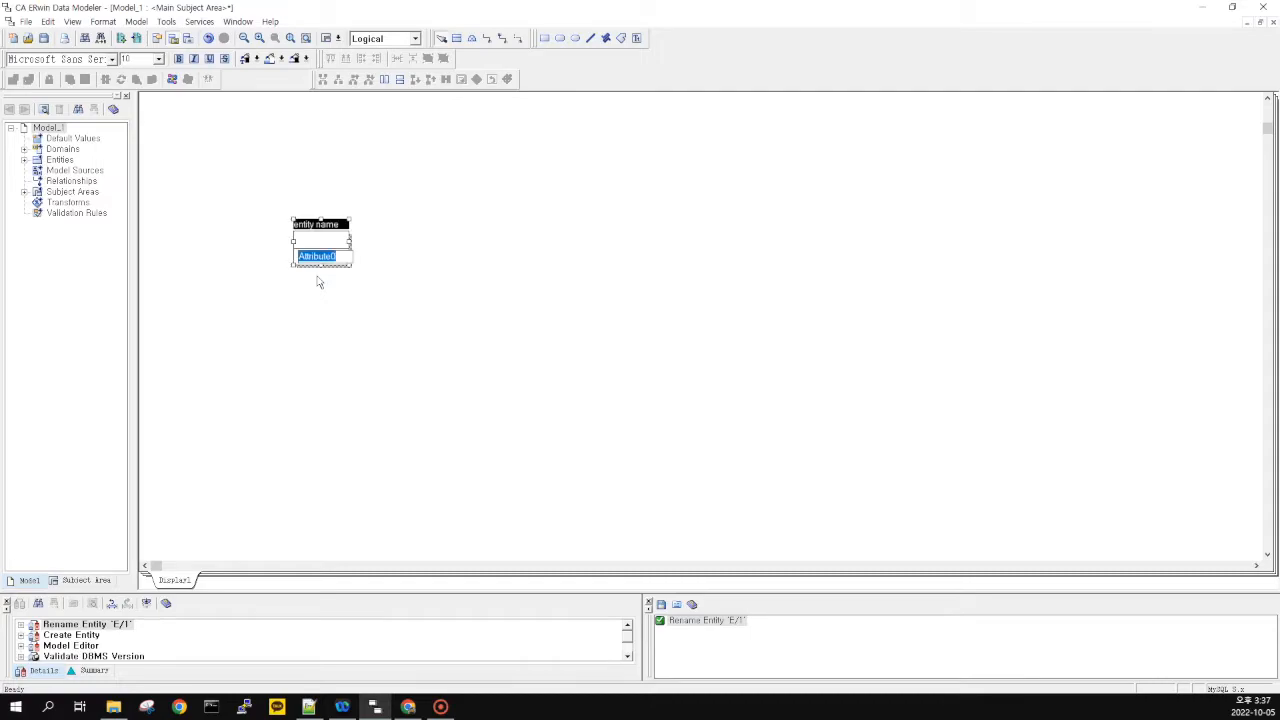
{"action": "key", "text": "Tab"}
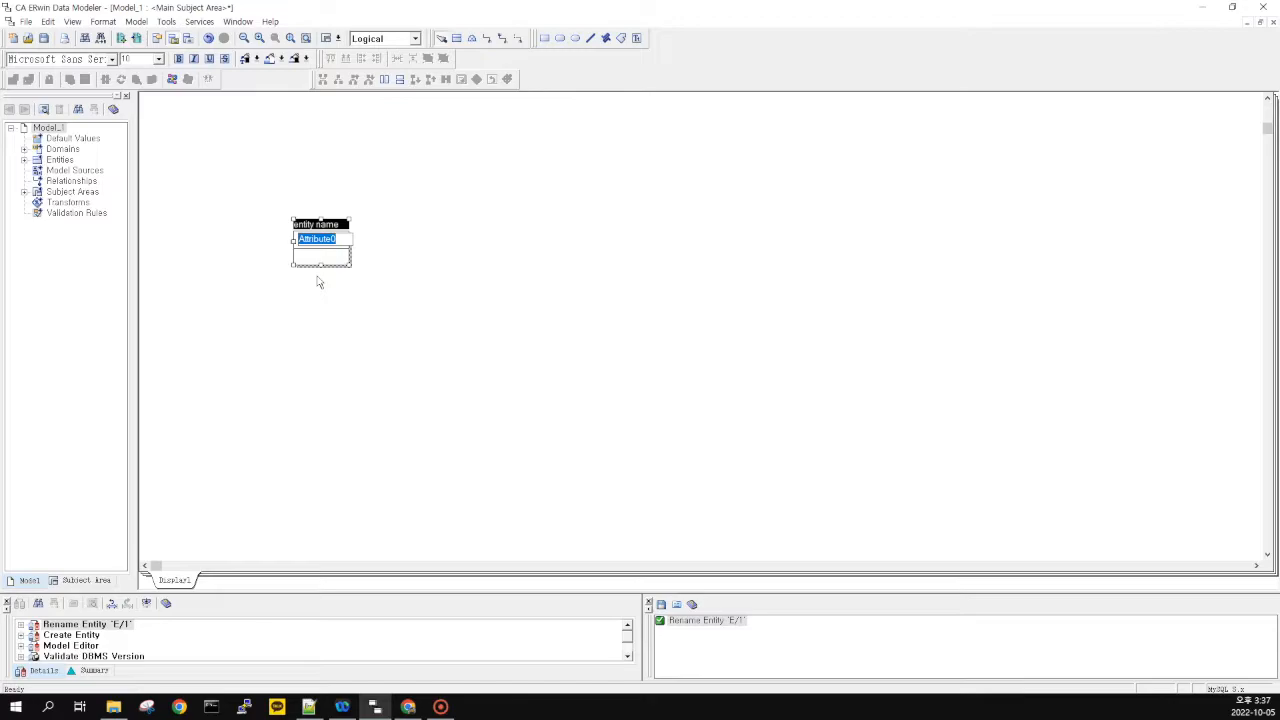
{"action": "key", "text": "Tab"}
{"action": "key", "text": "Tab"}
{"action": "key", "text": "Tab"}
Add the key attribute 'primary key' and the non-key attribute 'attribute'
{"action": "type", "text": "pn"}
{"action": "type", "text": "imary key"}
{"action": "key", "text": "Return"}
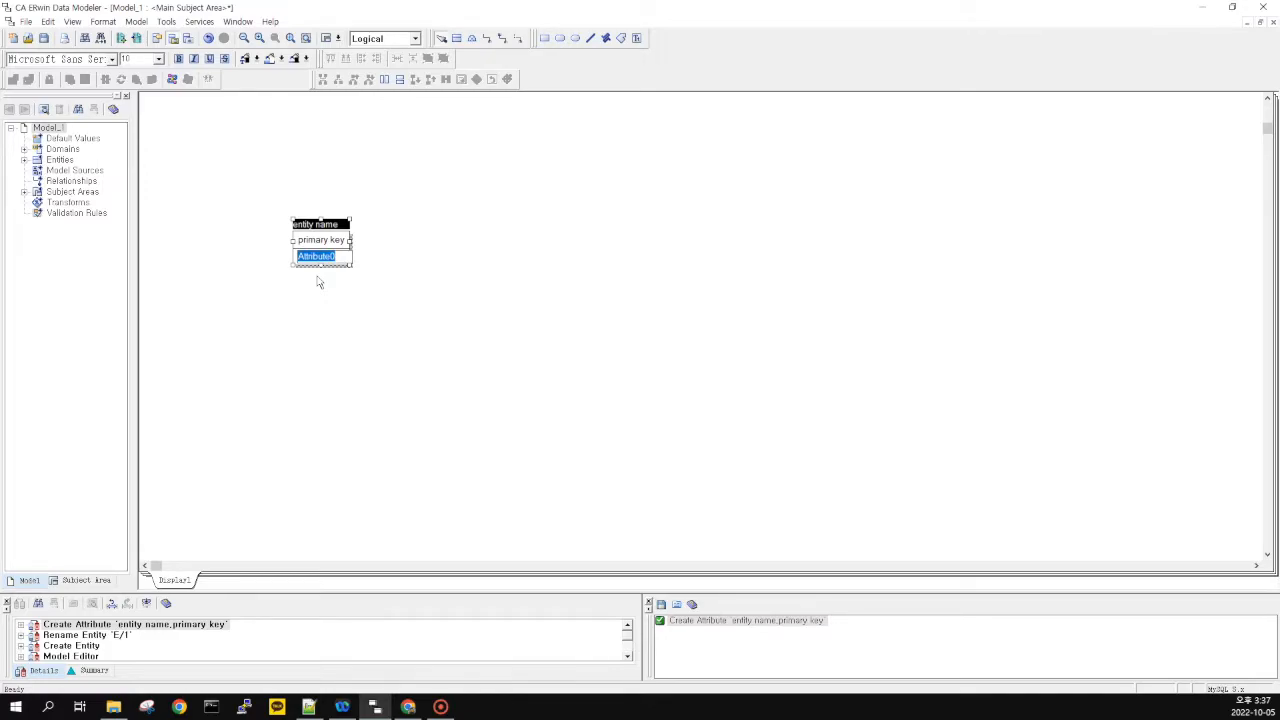
{"action": "type", "text": "attribute"}
{"action": "key", "text": "Return"}
Reposition the 'entity name' entity box toward the upper left of the diagram
{"action": "left_click", "coordinate": [394, 173]}
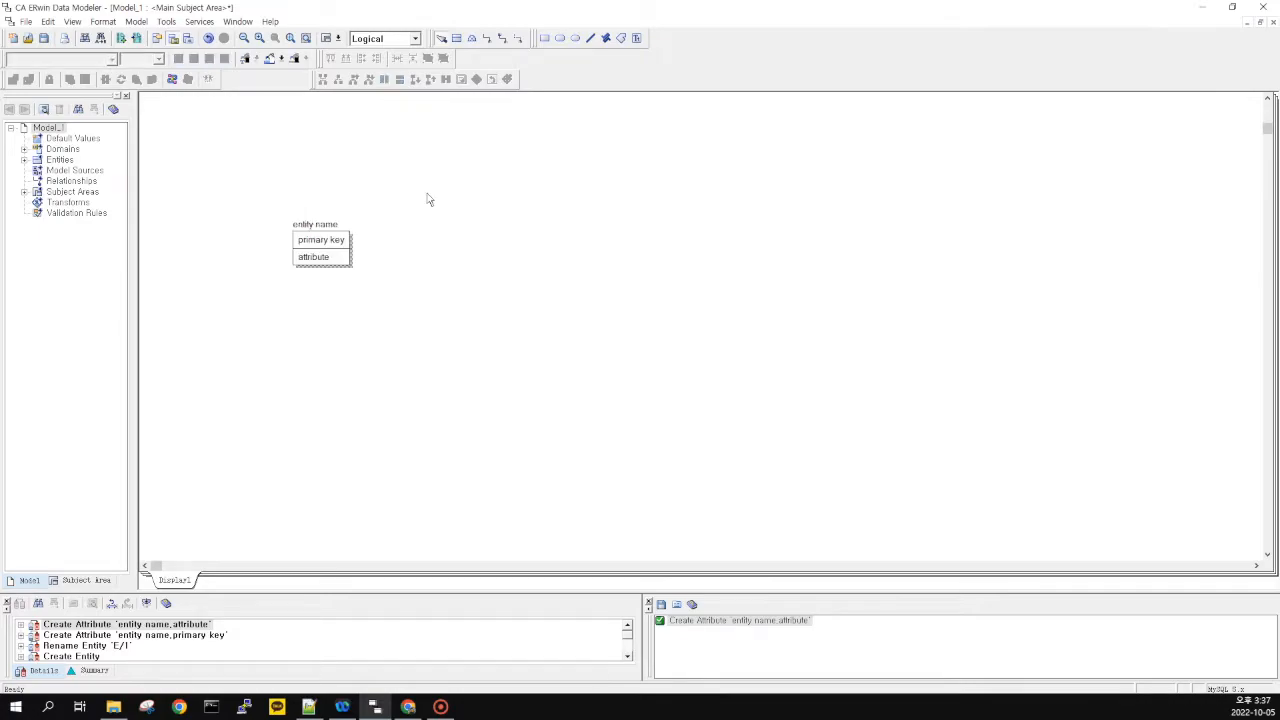
{"action": "left_click_drag", "start_coordinate": [428, 194], "coordinate": [424, 146]}
{"action": "left_click", "coordinate": [403, 200]}
{"action": "left_click_drag", "start_coordinate": [330, 240], "coordinate": [514, 274]}
{"action": "left_click", "coordinate": [412, 297]}
{"action": "left_click", "coordinate": [514, 274]}
{"action": "left_click_drag", "start_coordinate": [376, 252], "coordinate": [572, 259]}
{"action": "left_click_drag", "start_coordinate": [570, 261], "coordinate": [341, 225]}
{"action": "left_click_drag", "start_coordinate": [515, 233], "coordinate": [638, 295]}
{"action": "left_click_drag", "start_coordinate": [502, 187], "coordinate": [761, 402]}
{"action": "left_click_drag", "start_coordinate": [338, 223], "coordinate": [340, 226]}
{"action": "left_click_drag", "start_coordinate": [357, 248], "coordinate": [396, 285]}
{"action": "left_click", "coordinate": [579, 343]}
{"action": "left_click", "coordinate": [443, 261]}
{"action": "left_click_drag", "start_coordinate": [245, 145], "coordinate": [534, 411]}
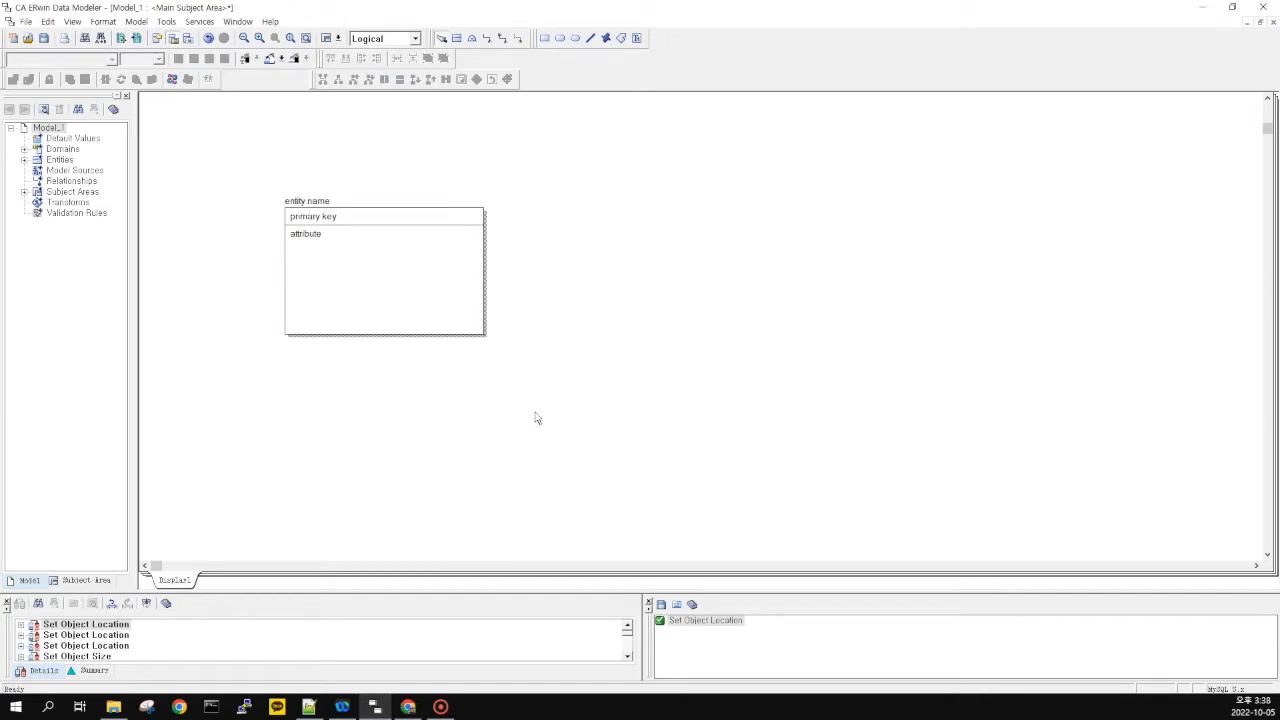
{"action": "left_click", "coordinate": [550, 303]}
{"action": "left_click", "coordinate": [412, 266]}
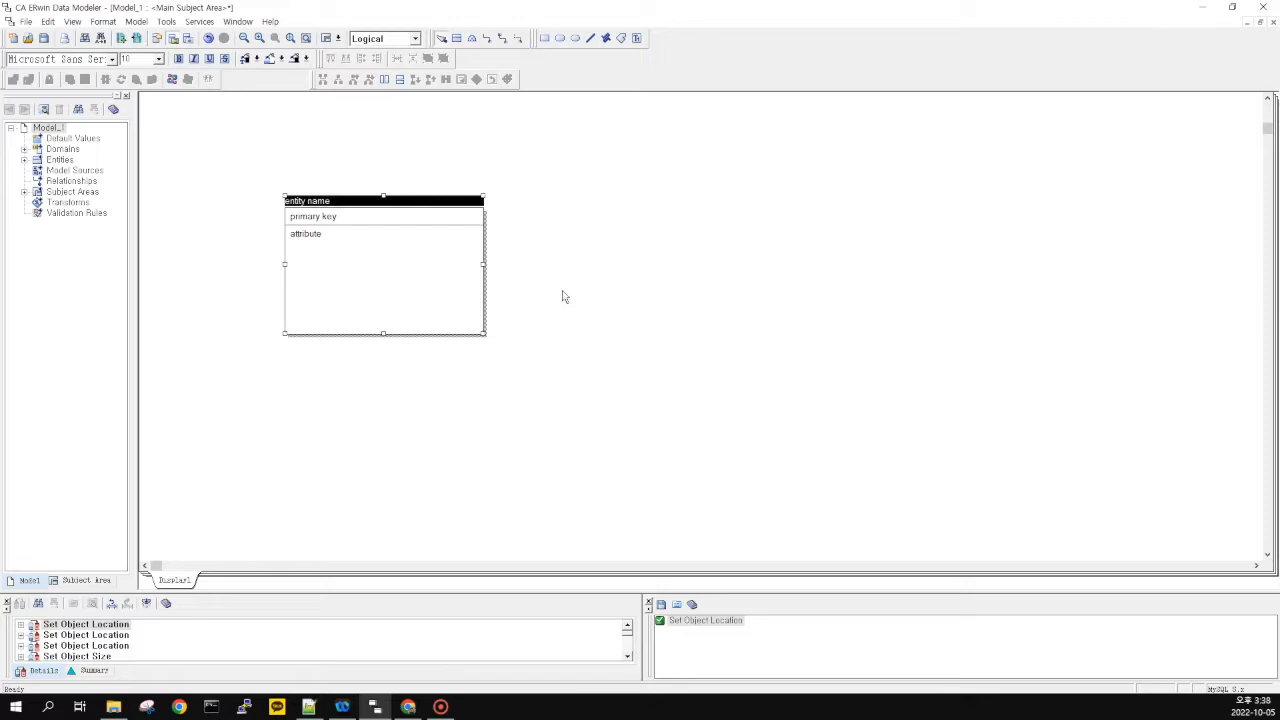
{"action": "left_click", "coordinate": [563, 297]}
Copy the entity and paste a duplicate to the right of the original
{"action": "left_click", "coordinate": [401, 282]}
{"action": "key", "text": "ctrl+c"}
{"action": "key", "text": "ctrl+v"}
{"action": "left_click_drag", "start_coordinate": [691, 306], "coordinate": [723, 292]}
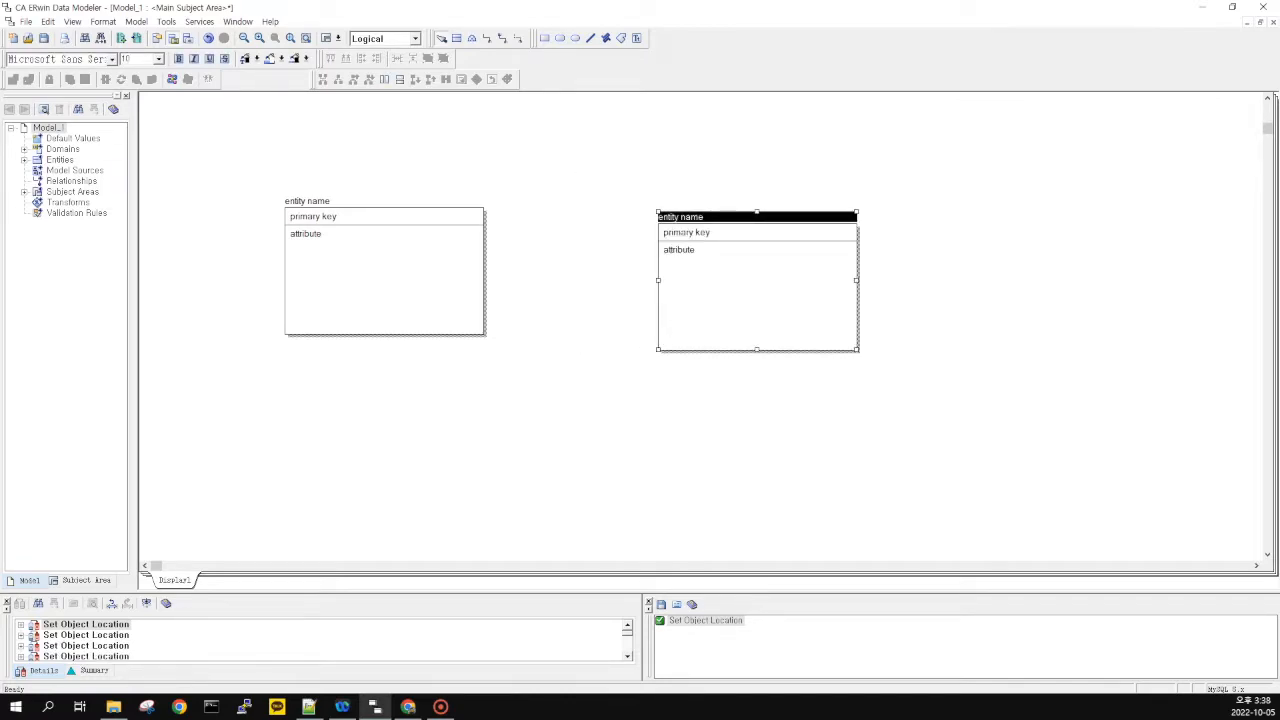
Move the pasted copy up and left so it sits beside the original
{"action": "key", "text": "alt+Tab"}
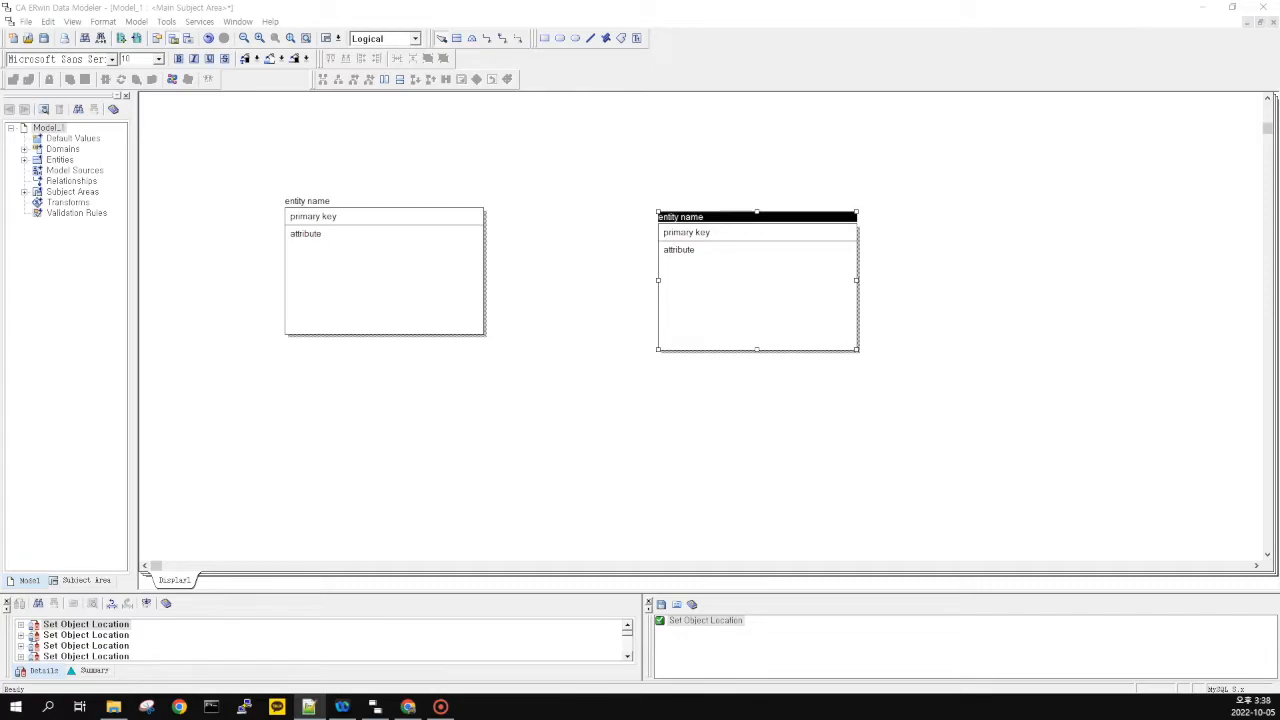
{"action": "left_click", "coordinate": [609, 306]}
{"action": "left_click_drag", "start_coordinate": [706, 280], "coordinate": [640, 271]}
{"action": "left_click", "coordinate": [514, 165]}
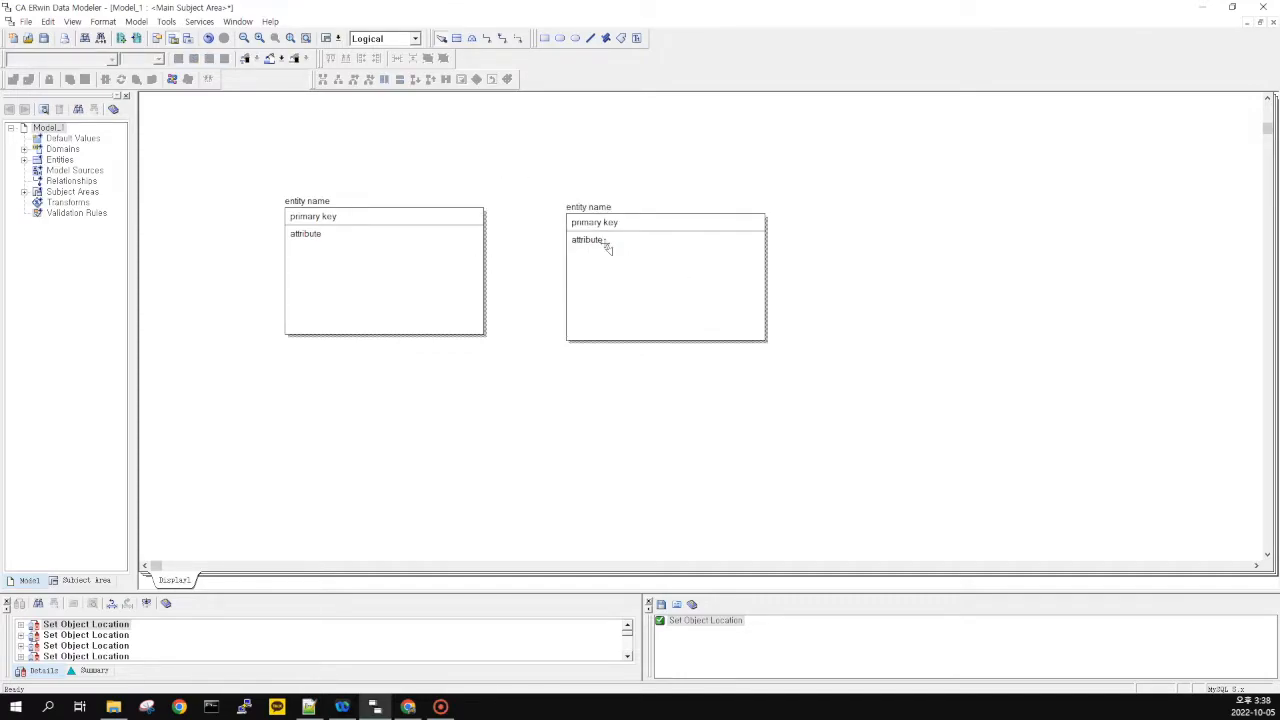
Draw an identifying relationship from the left parent to the right child, replacing the child's key
{"action": "left_click", "coordinate": [488, 40]}
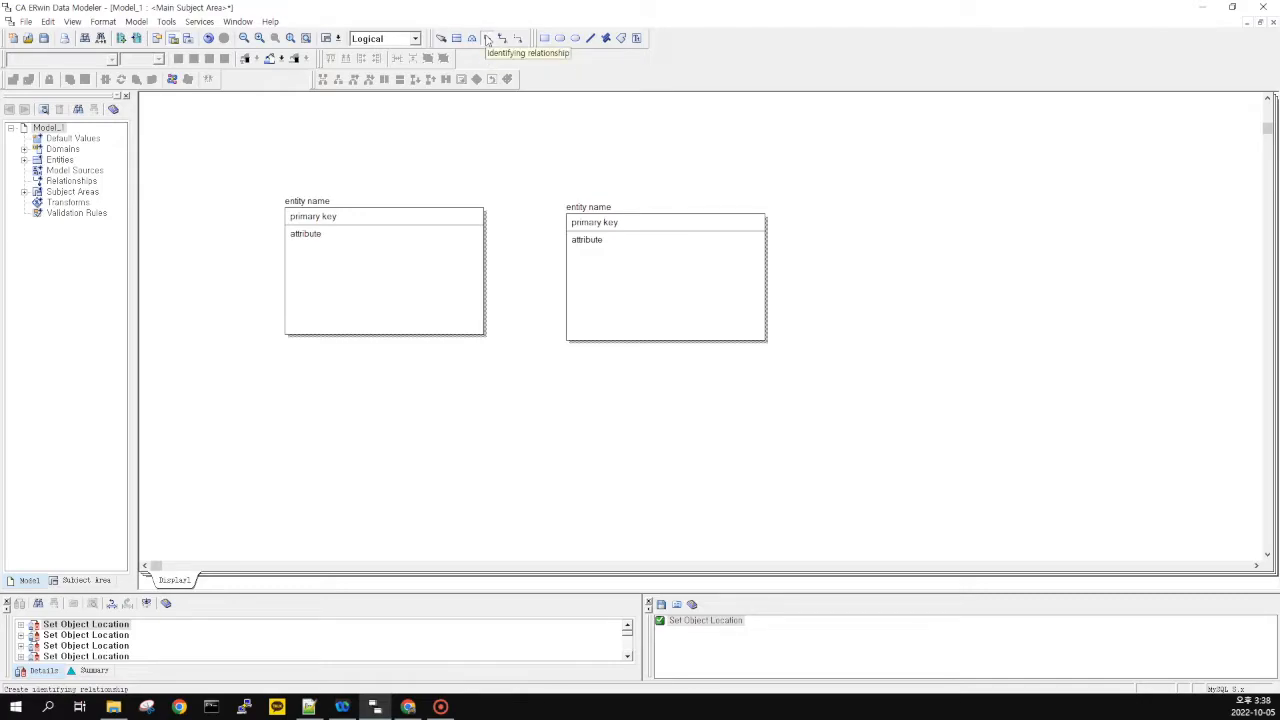
{"action": "left_click", "coordinate": [487, 40]}
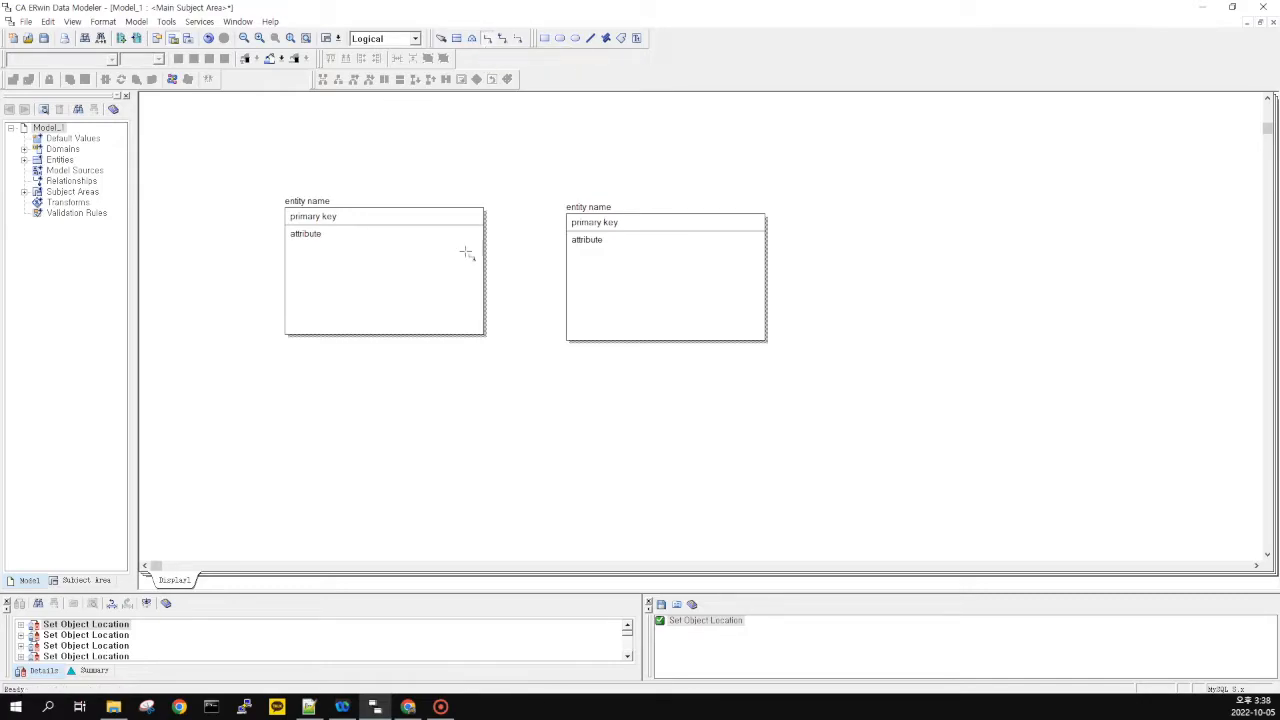
{"action": "left_click", "coordinate": [399, 271]}
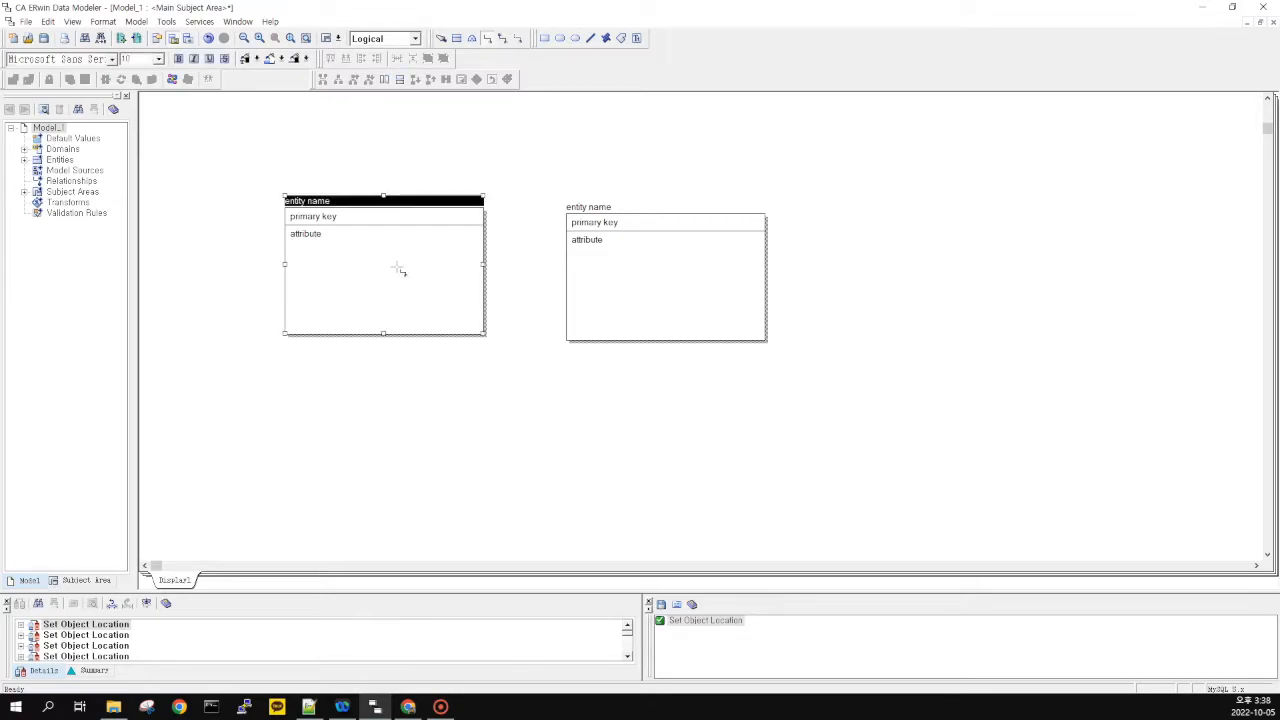
{"action": "left_click", "coordinate": [648, 264]}
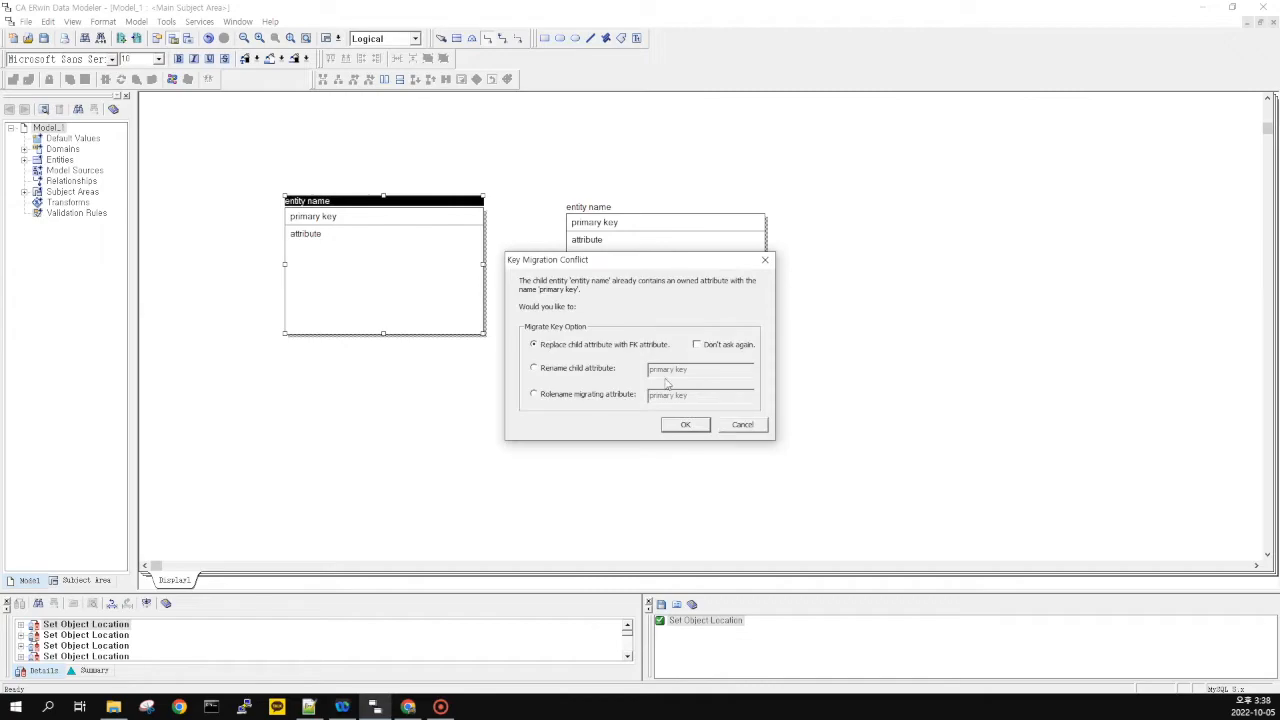
{"action": "left_click", "coordinate": [700, 430]}
Shift the child entity slightly right and check the relationship line
{"action": "left_click", "coordinate": [663, 286]}
{"action": "left_click_drag", "start_coordinate": [663, 286], "coordinate": [694, 289]}
{"action": "left_click", "coordinate": [593, 304]}
{"action": "left_click", "coordinate": [586, 252]}
{"action": "left_click", "coordinate": [580, 266]}
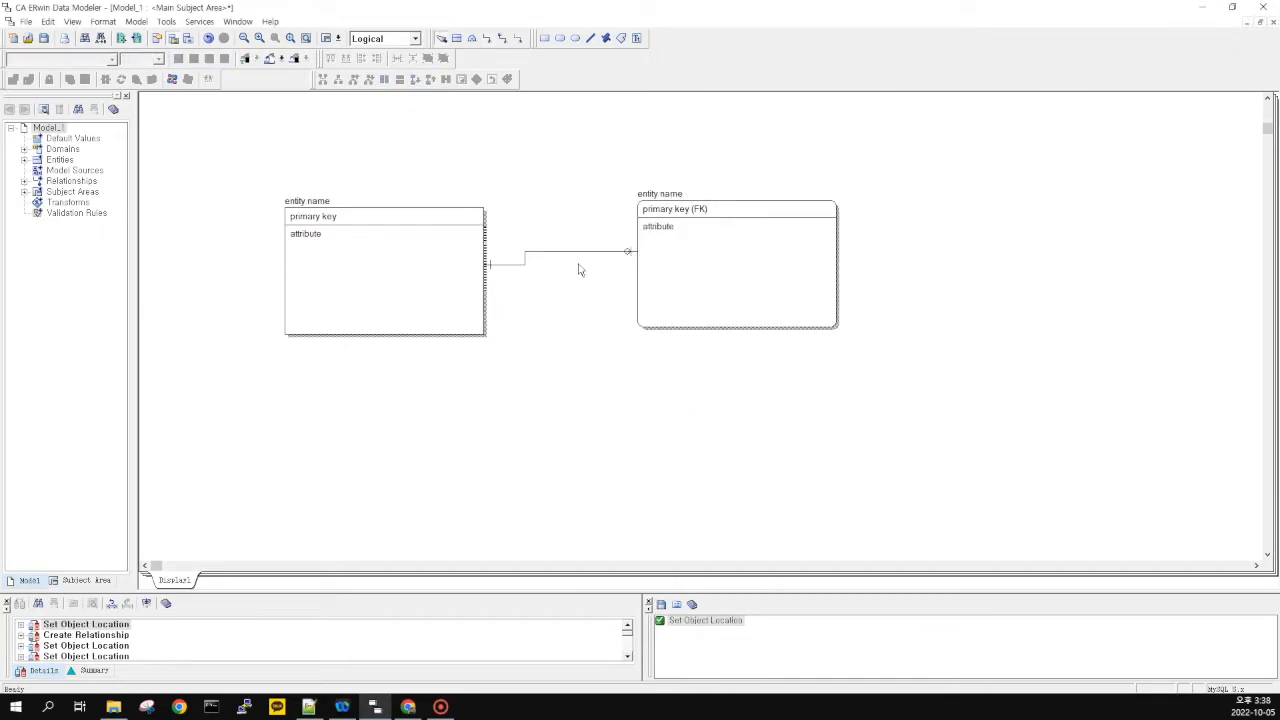
Select the relationship line and view its properties, closing them without changes
{"action": "left_click", "coordinate": [553, 252]}
{"action": "left_click", "coordinate": [545, 292]}
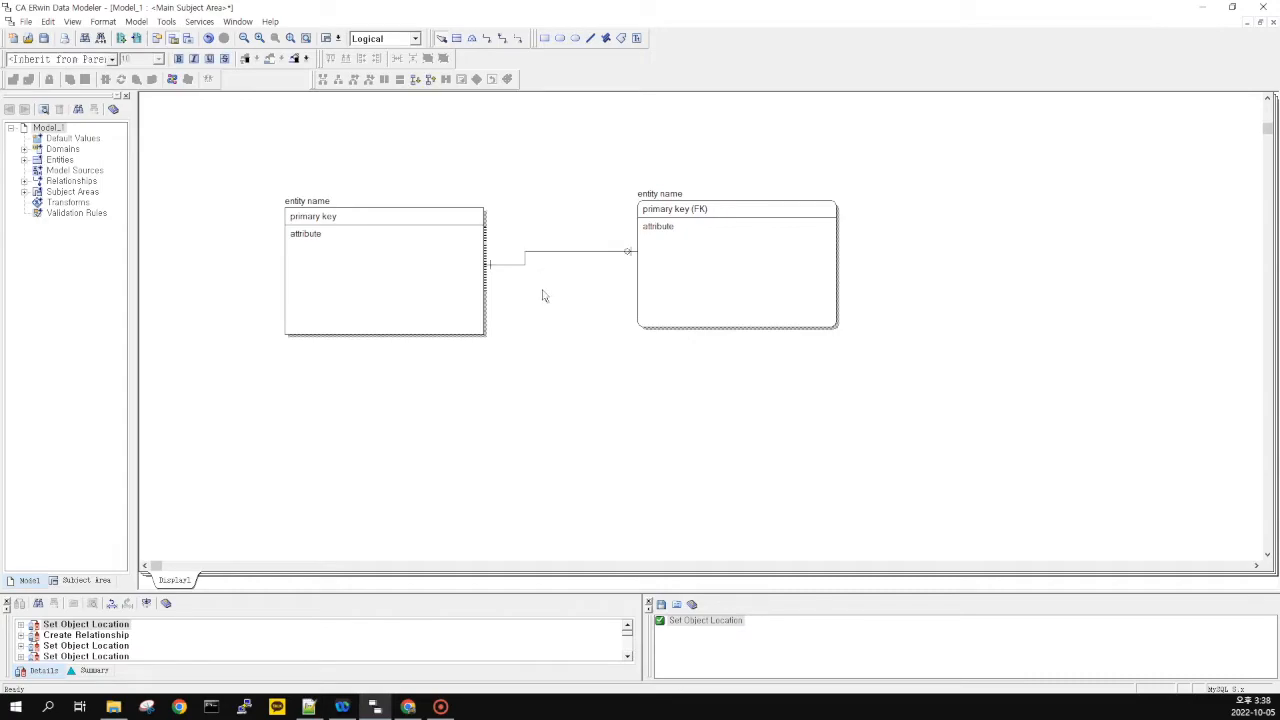
{"action": "left_click", "coordinate": [557, 253]}
{"action": "left_click", "coordinate": [567, 298]}
{"action": "left_click", "coordinate": [543, 251]}
{"action": "left_click", "coordinate": [559, 302]}
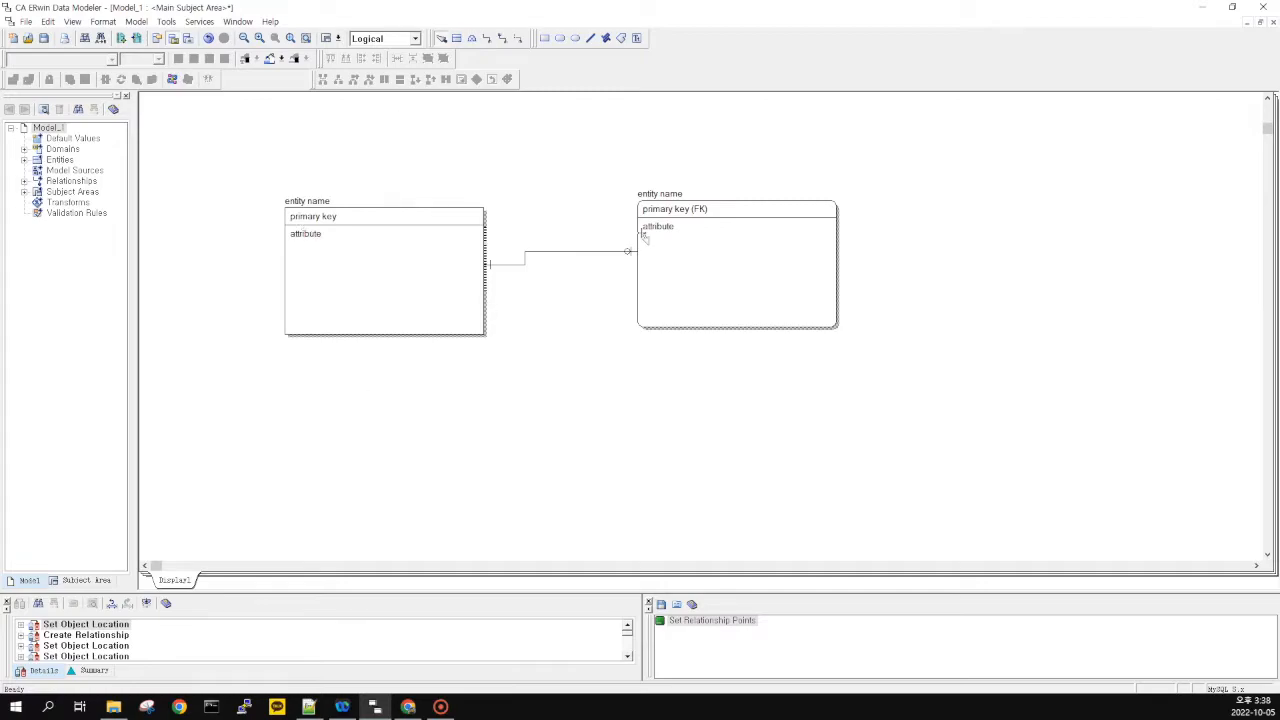
{"action": "left_click", "coordinate": [537, 252]}
{"action": "left_click", "coordinate": [558, 287]}
{"action": "left_click", "coordinate": [565, 252]}
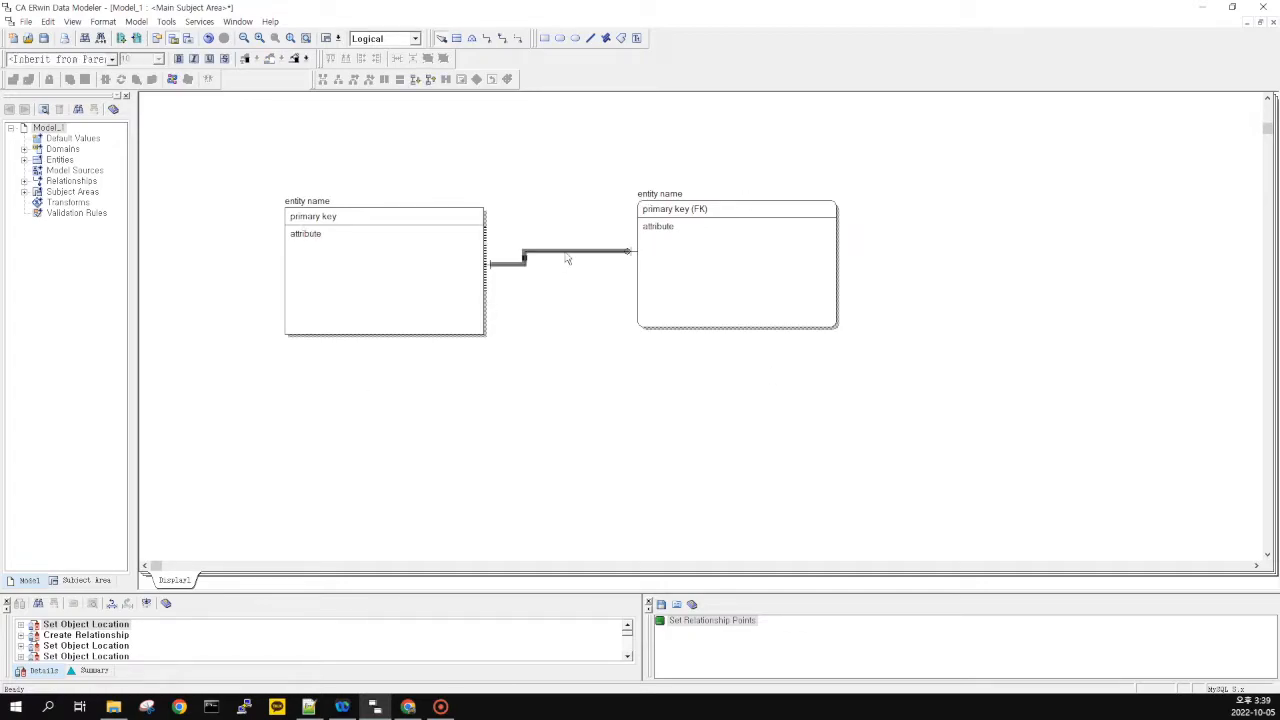
{"action": "left_click", "coordinate": [557, 286]}
{"action": "left_click", "coordinate": [543, 252]}
{"action": "left_click", "coordinate": [545, 286]}
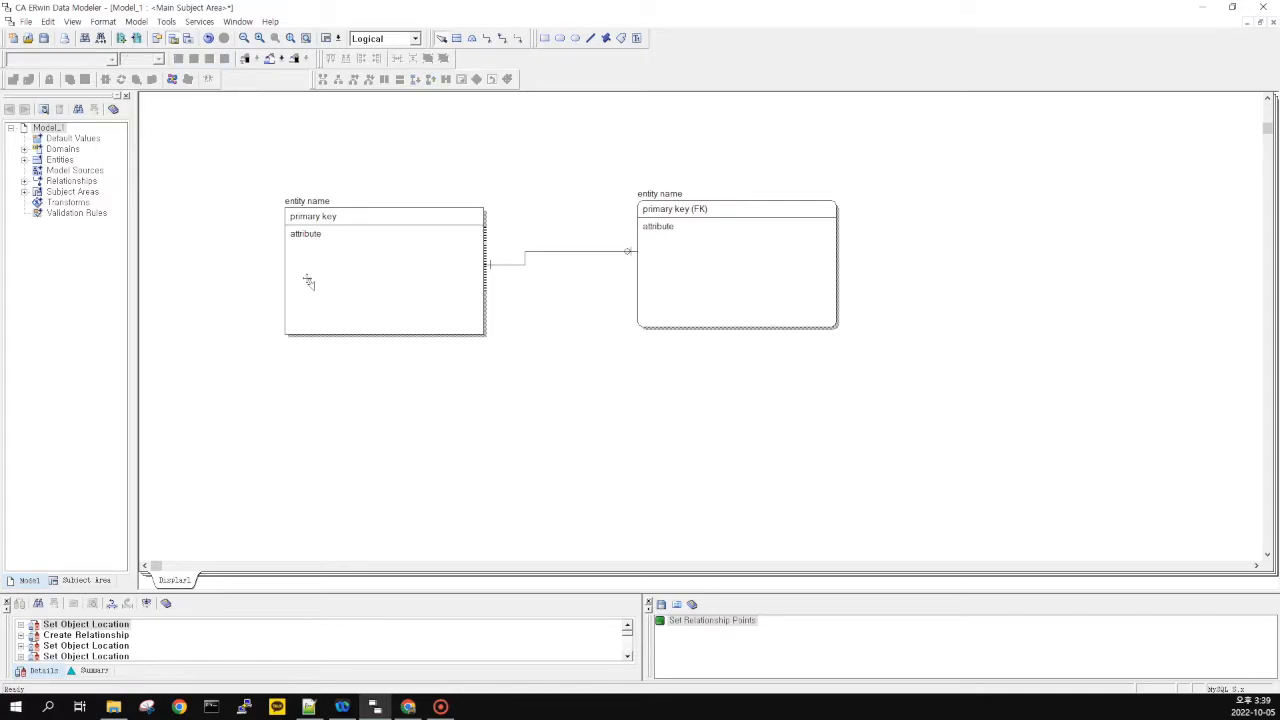
{"action": "key", "text": "alt+Tab"}
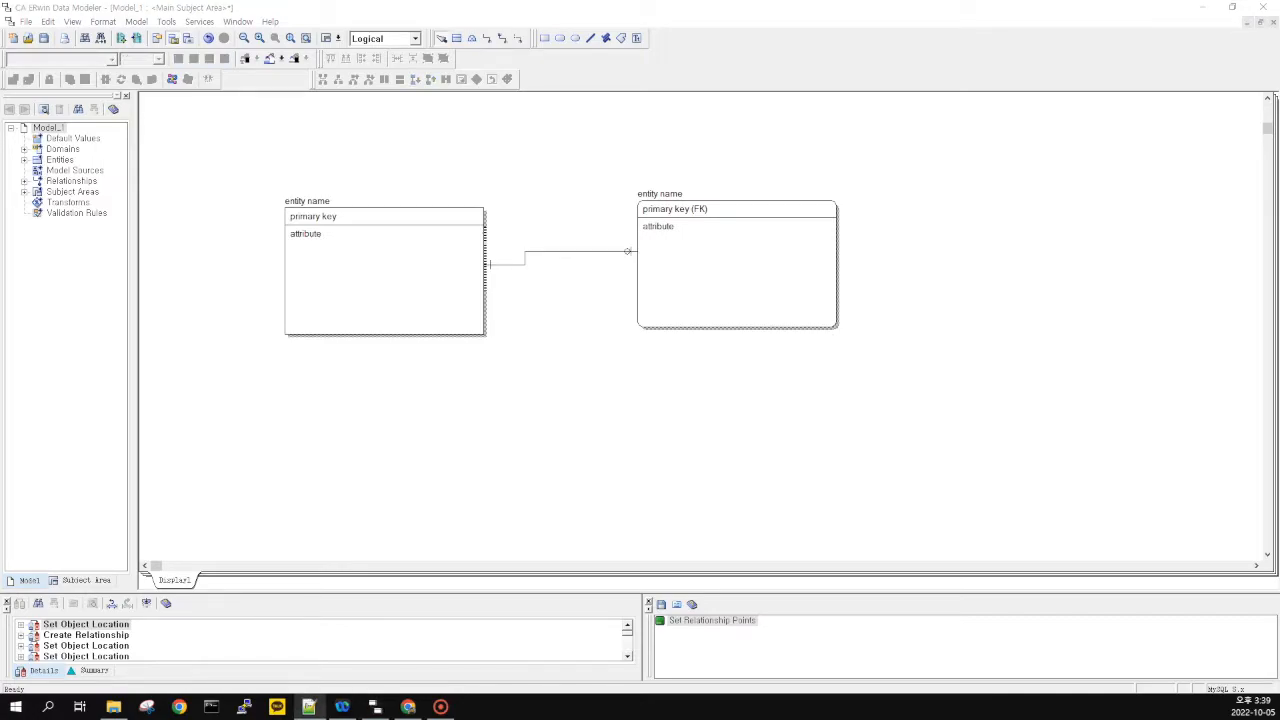
{"action": "key", "text": "alt+Tab"}
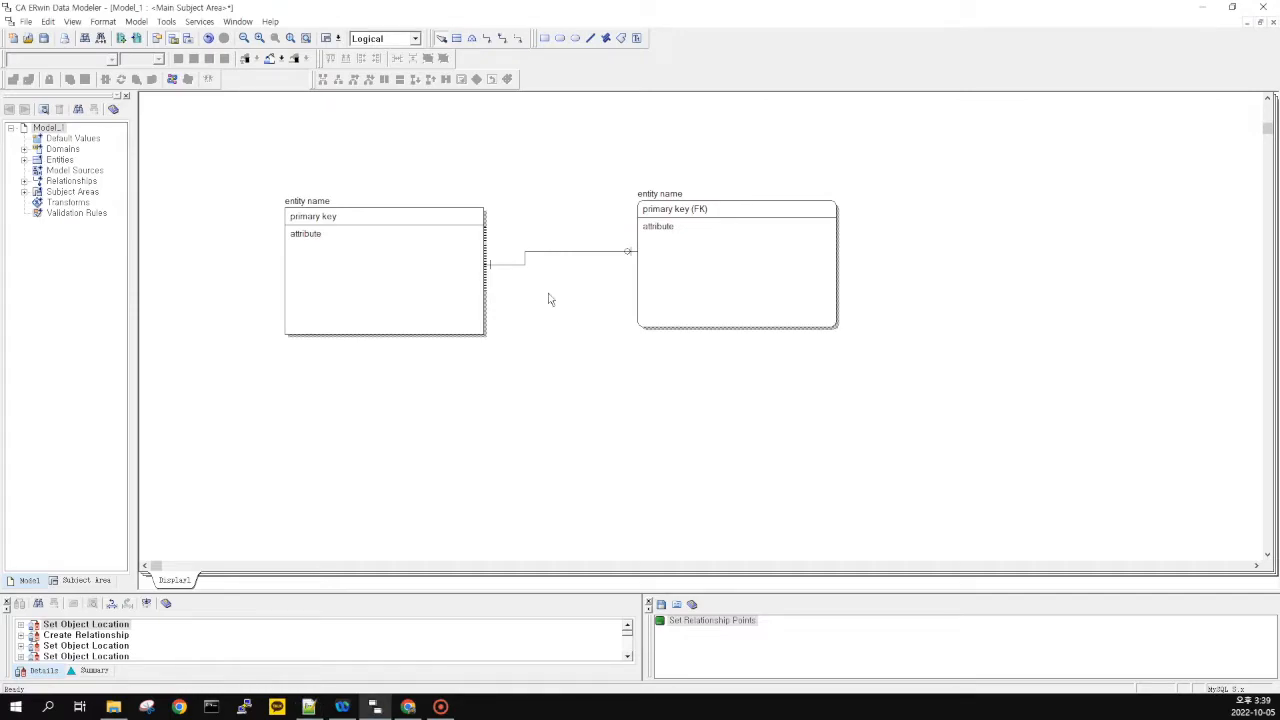
{"action": "double_click", "coordinate": [548, 254]}
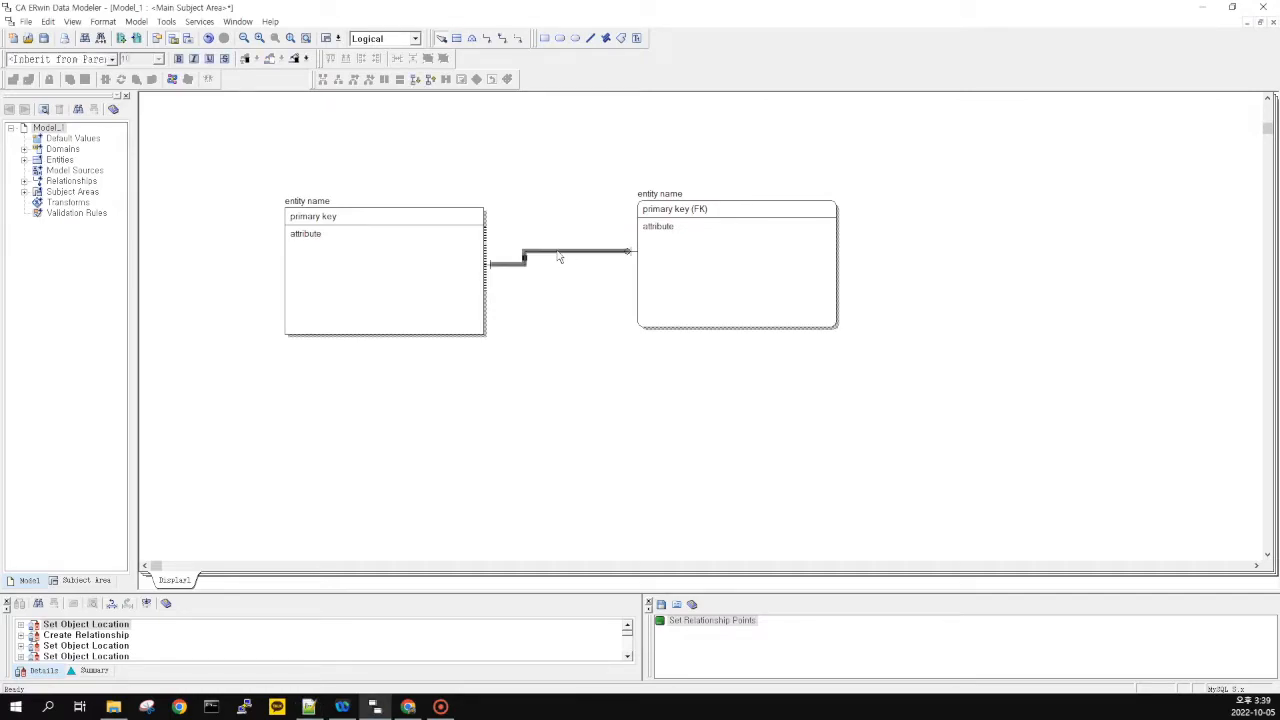
{"action": "left_click", "coordinate": [766, 489]}
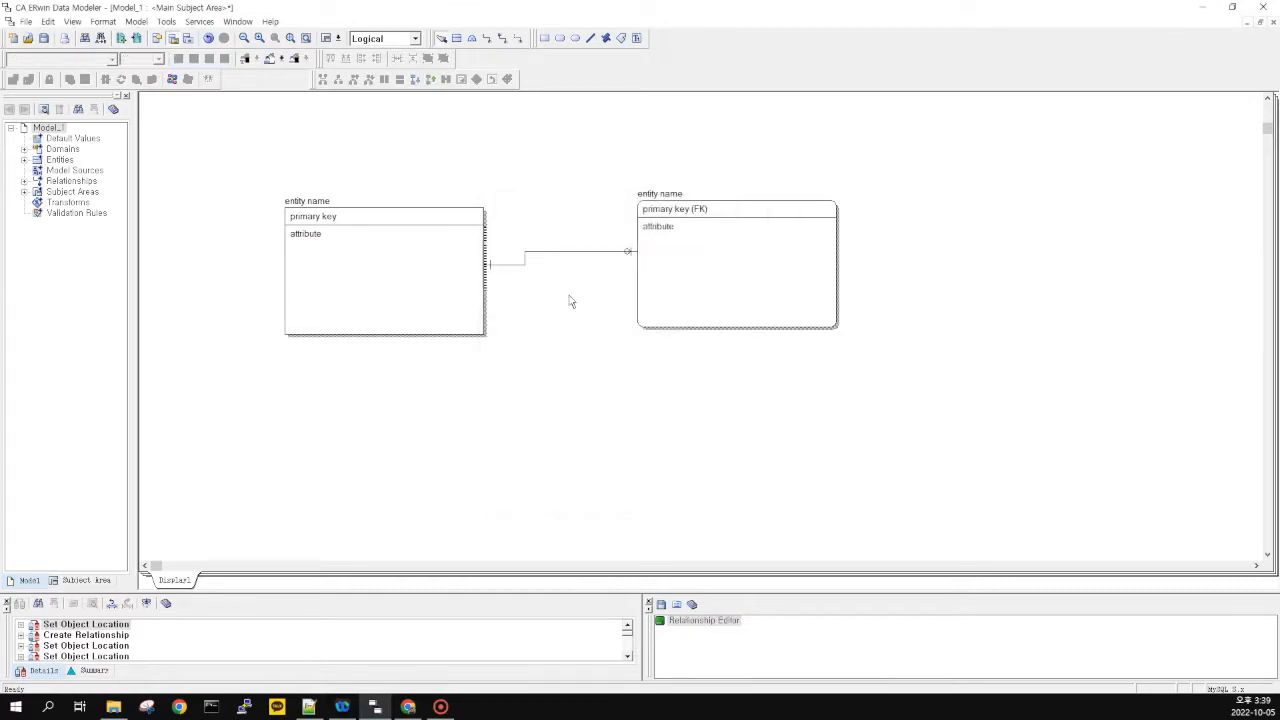
Reposition the parent and child entities so the relationship line runs straight
{"action": "mouse_move", "coordinate": [451, 291]}
{"action": "left_mouse_down"}
{"action": "mouse_move", "coordinate": [443, 269]}
{"action": "mouse_move", "coordinate": [430, 281]}
{"action": "left_mouse_up"}
{"action": "left_click", "coordinate": [255, 156]}
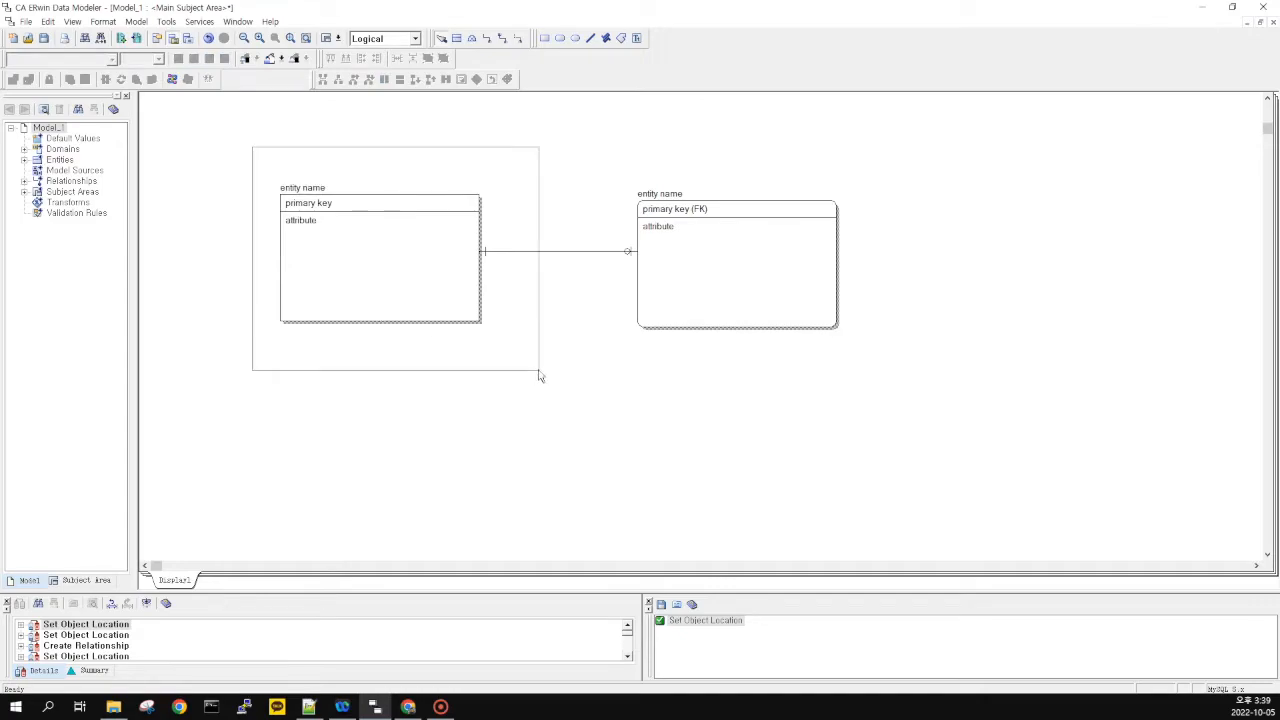
{"action": "left_click", "coordinate": [320, 210]}
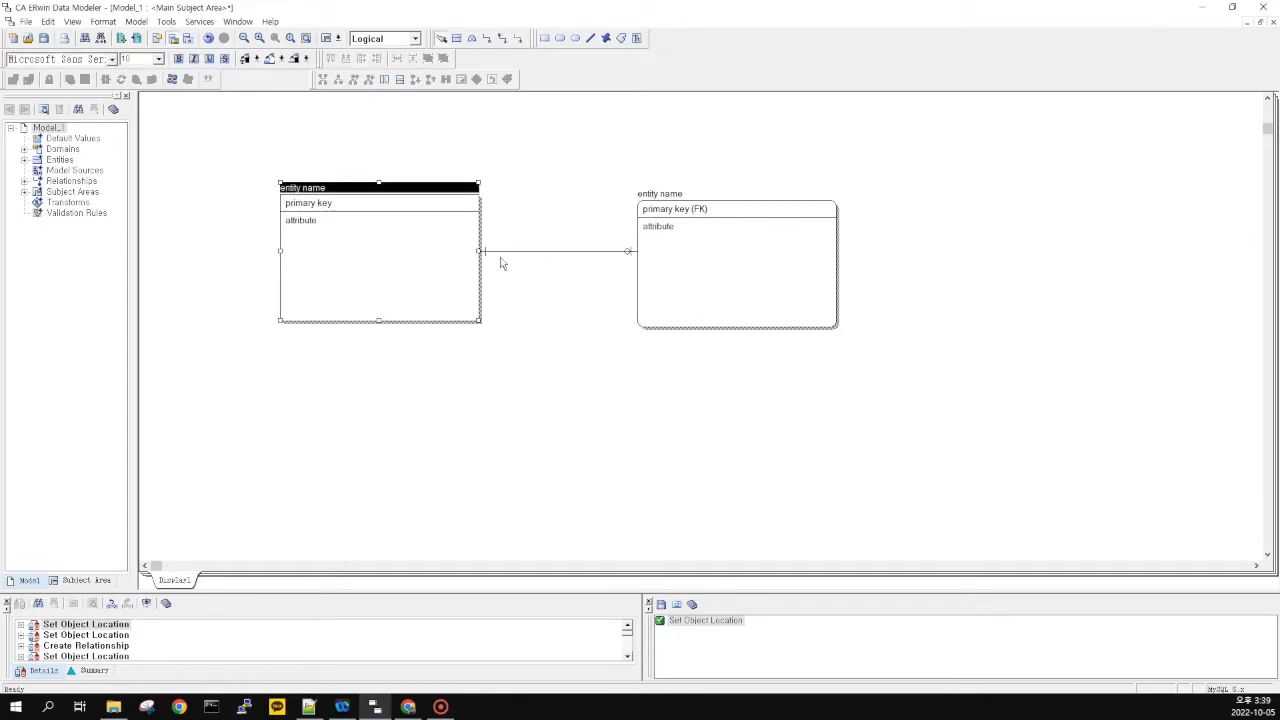
{"action": "left_click", "coordinate": [681, 287]}
{"action": "mouse_move", "coordinate": [432, 264]}
{"action": "left_mouse_down"}
{"action": "mouse_move", "coordinate": [445, 269]}
{"action": "mouse_move", "coordinate": [419, 270]}
{"action": "mouse_move", "coordinate": [431, 274]}
{"action": "left_mouse_up"}
{"action": "left_click", "coordinate": [668, 275]}
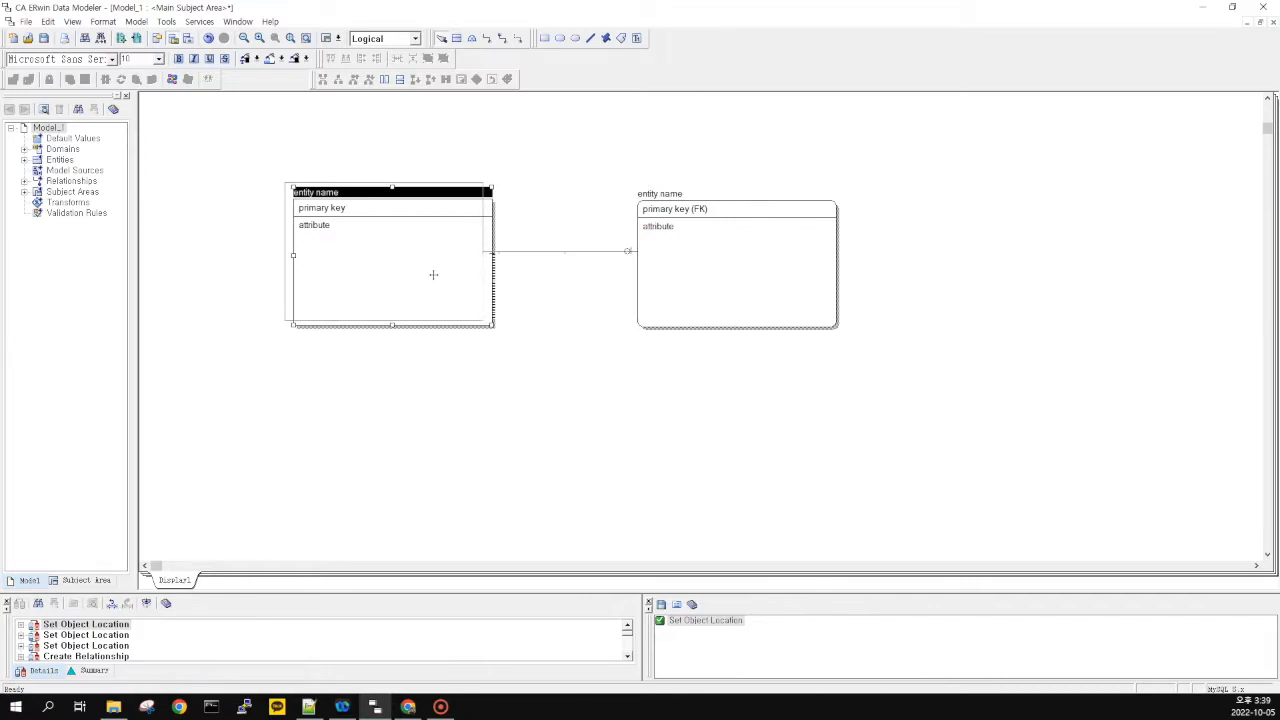
{"action": "left_click", "coordinate": [671, 220]}
{"action": "left_click", "coordinate": [647, 160]}
{"action": "left_click_drag", "start_coordinate": [646, 153], "coordinate": [877, 379]}
{"action": "left_click_drag", "start_coordinate": [577, 140], "coordinate": [899, 405]}
{"action": "left_click", "coordinate": [899, 405]}
{"action": "left_click_drag", "start_coordinate": [636, 132], "coordinate": [855, 392]}
{"action": "mouse_move", "coordinate": [588, 138]}
{"action": "left_mouse_down"}
{"action": "mouse_move", "coordinate": [877, 374]}
{"action": "mouse_move", "coordinate": [909, 384]}
{"action": "mouse_move", "coordinate": [576, 132]}
{"action": "mouse_move", "coordinate": [924, 390]}
{"action": "left_mouse_up"}
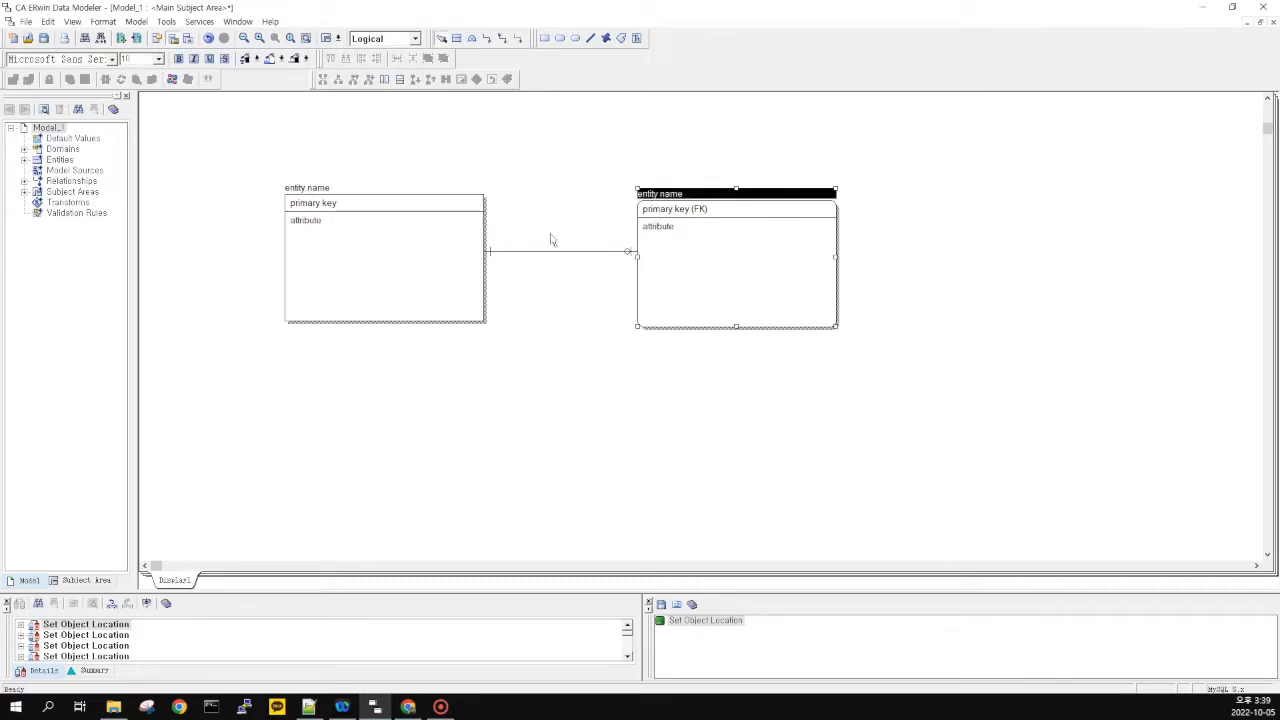
{"action": "left_click", "coordinate": [340, 212]}
{"action": "left_click", "coordinate": [274, 129]}
{"action": "mouse_move", "coordinate": [526, 358]}
{"action": "left_mouse_down"}
{"action": "mouse_move", "coordinate": [229, 151]}
{"action": "mouse_move", "coordinate": [534, 350]}
{"action": "left_mouse_up"}
{"action": "left_click", "coordinate": [723, 190]}
Open the child entity's Attributes editor from its primary key (FK) row
{"action": "double_click", "coordinate": [685, 212]}
{"action": "left_click", "coordinate": [807, 236]}
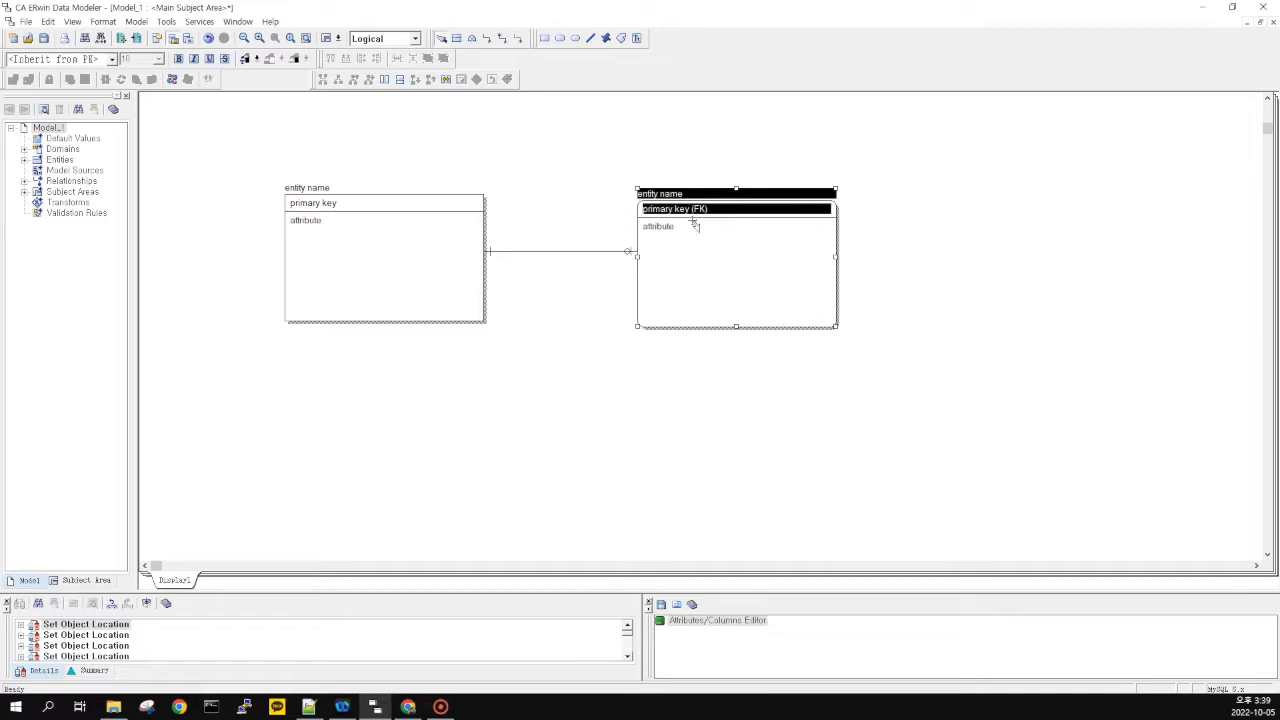
{"action": "left_click", "coordinate": [712, 230]}
Open and close the Attributes editor for the child and then the parent entity
{"action": "double_click", "coordinate": [702, 214]}
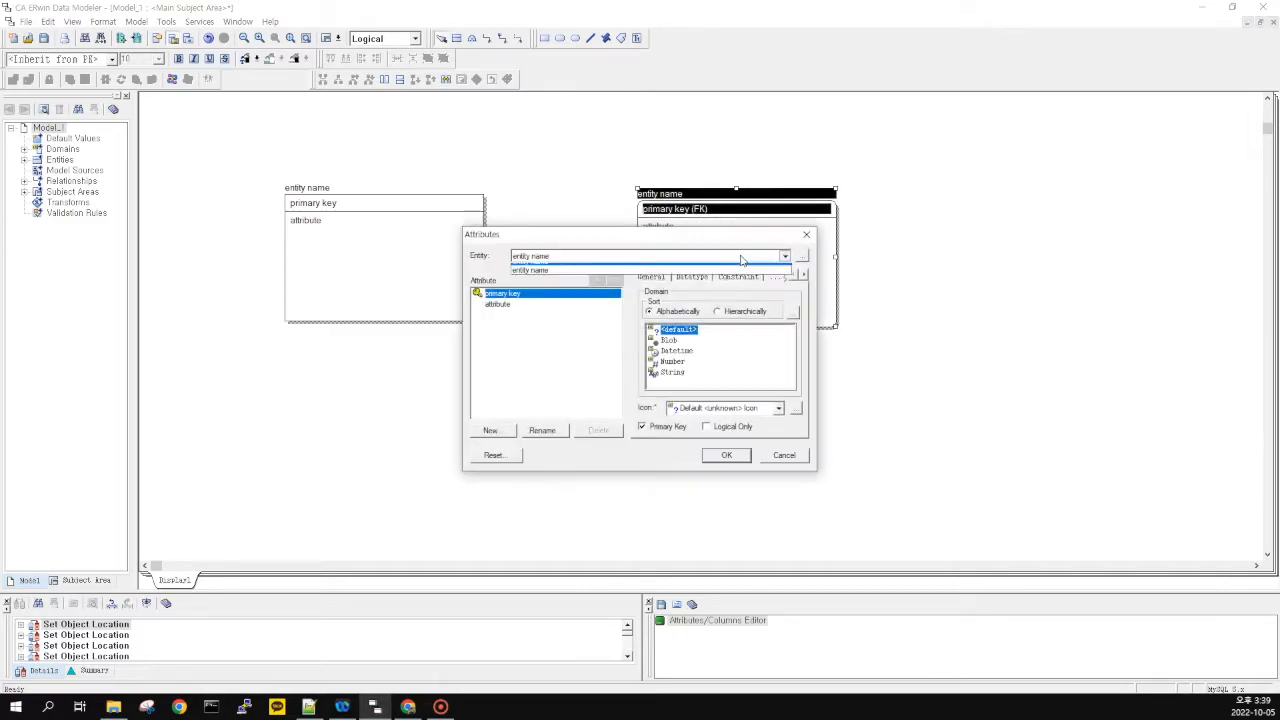
{"action": "left_click", "coordinate": [808, 234]}
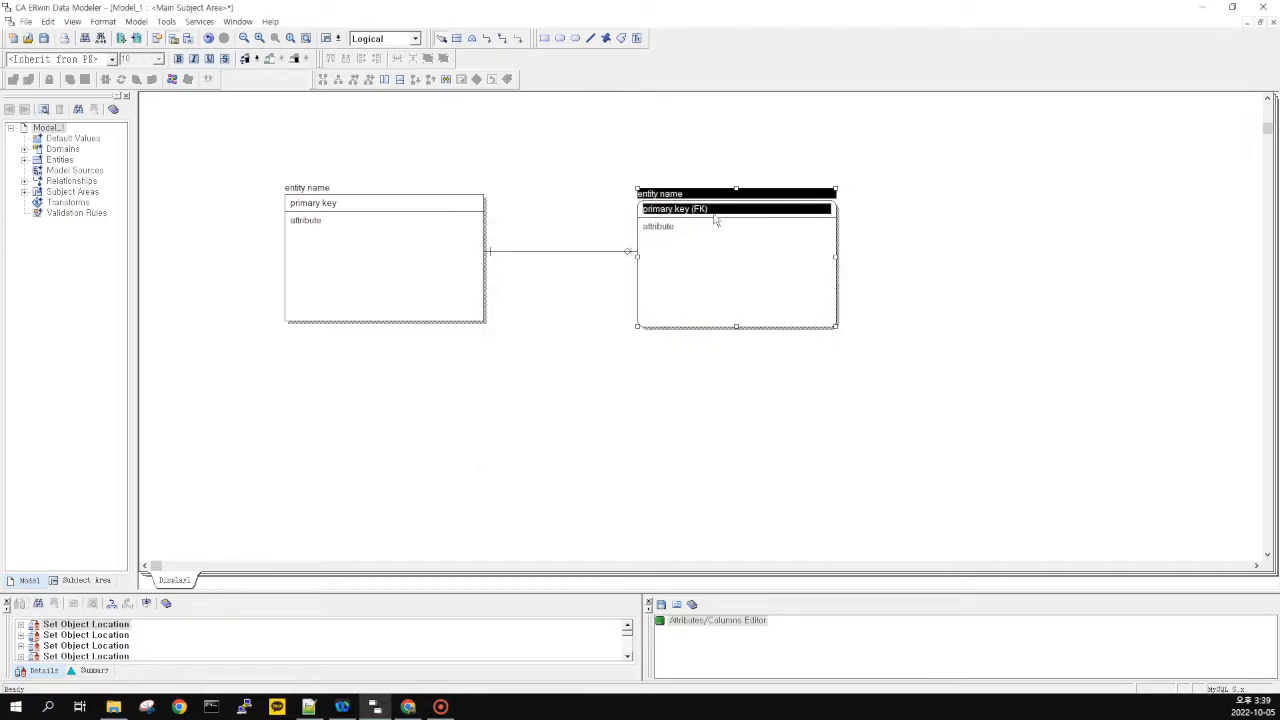
{"action": "left_click", "coordinate": [400, 196]}
{"action": "double_click", "coordinate": [335, 204]}
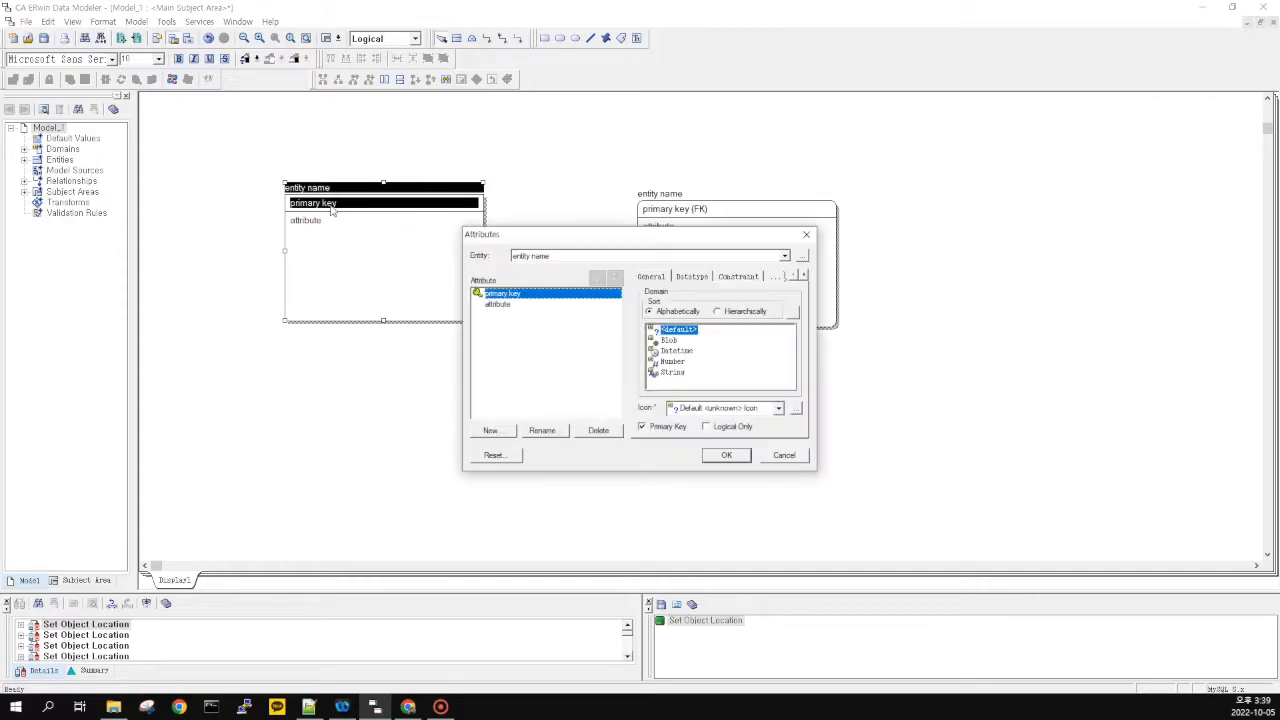
{"action": "left_click", "coordinate": [806, 234]}
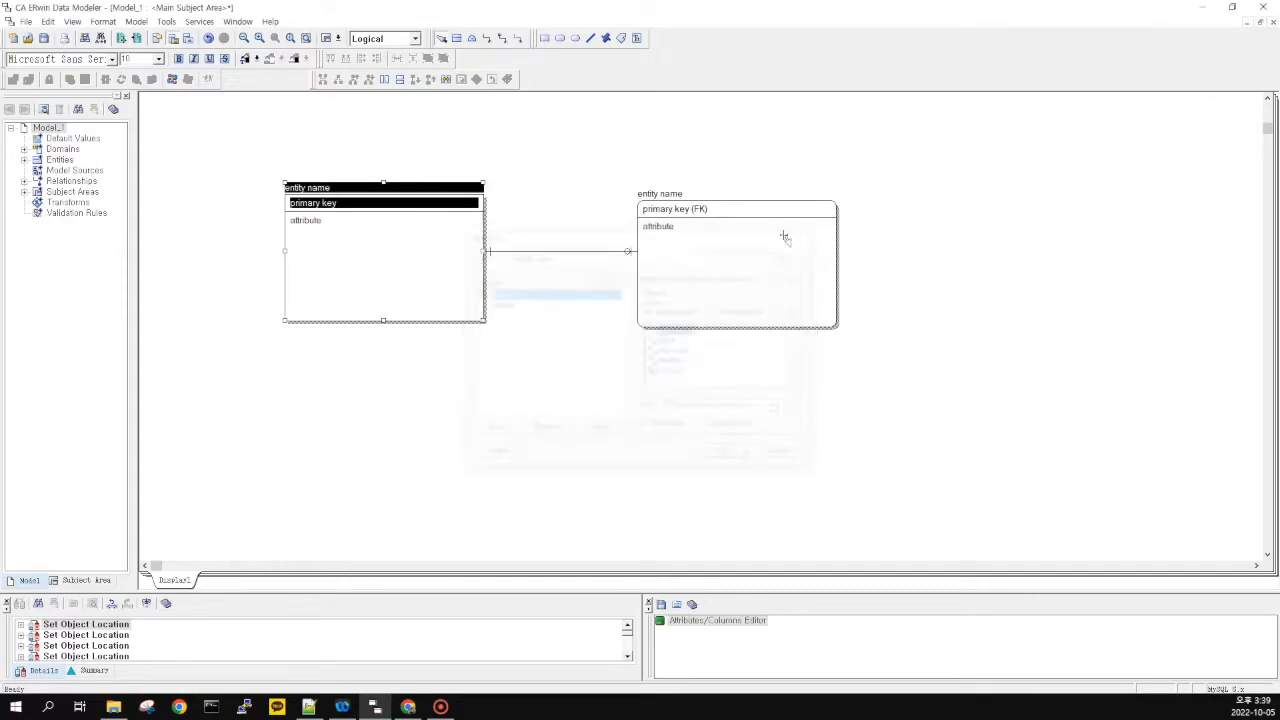
Rename the parent's key attribute in place to pm_keu, so the child shows pm_keu (FK)
{"action": "left_click", "coordinate": [332, 205]}
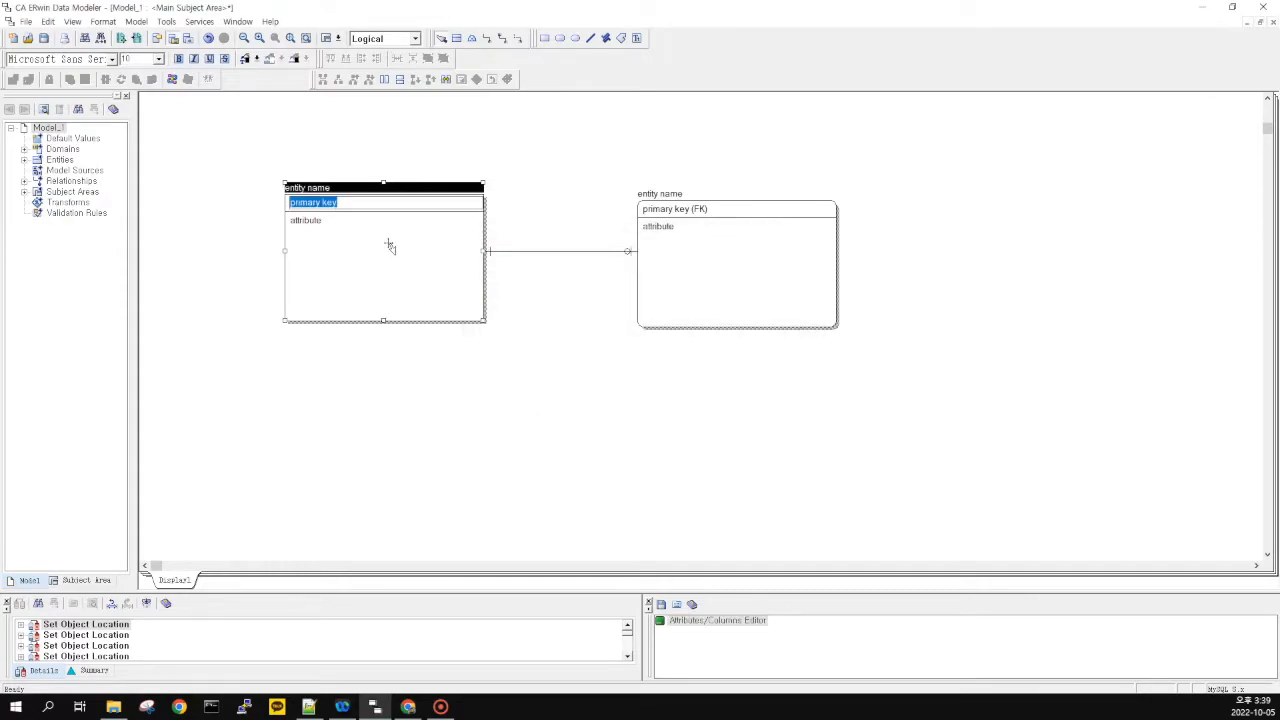
{"action": "type", "text": "pm_keu"}
{"action": "key", "text": "Return"}
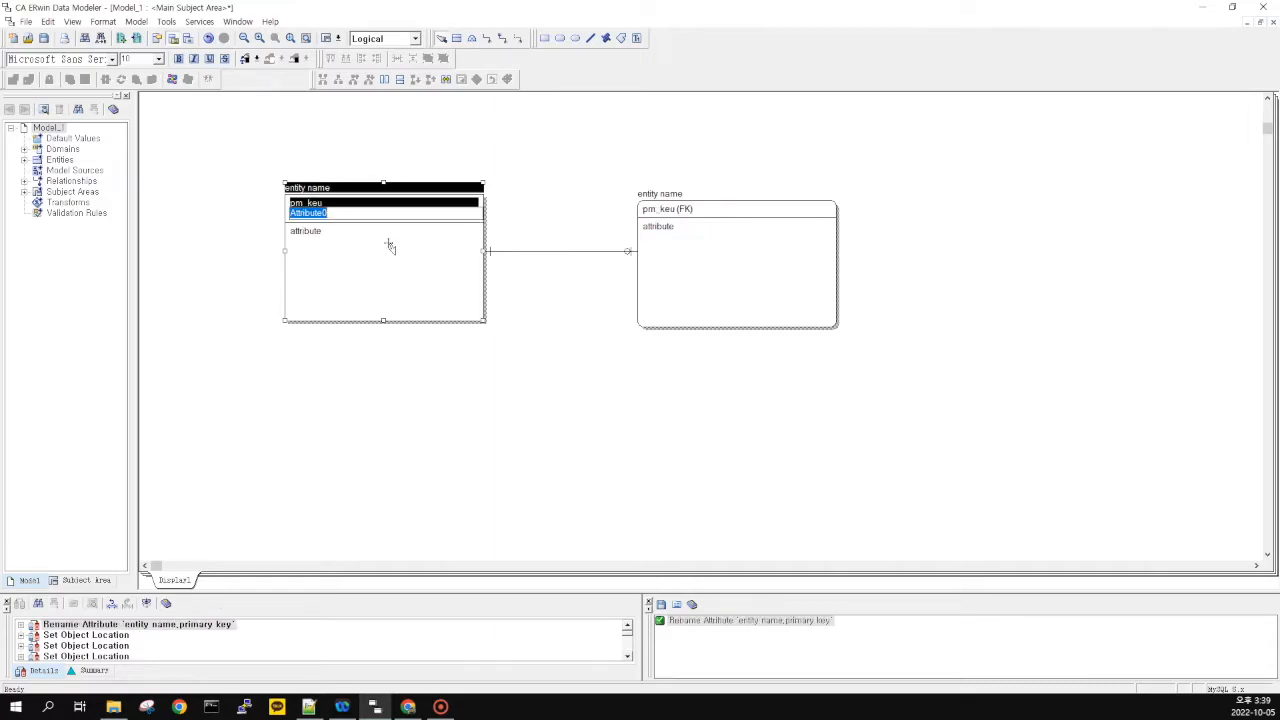
{"action": "left_click", "coordinate": [795, 348]}
{"action": "left_click_drag", "start_coordinate": [917, 133], "coordinate": [631, 402]}
{"action": "left_click", "coordinate": [605, 341]}
{"action": "left_click", "coordinate": [631, 402]}
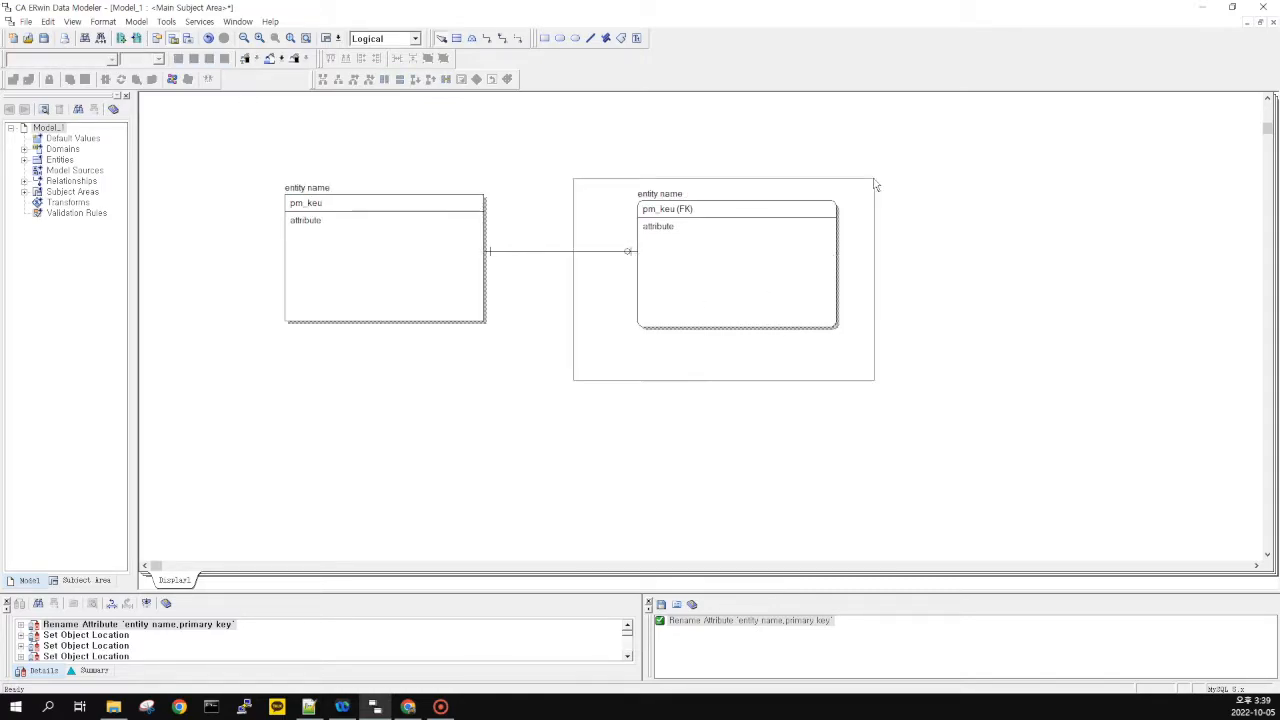
Change the relationship type to Non-Identifying in the Relationships dialog
{"action": "left_click", "coordinate": [578, 254]}
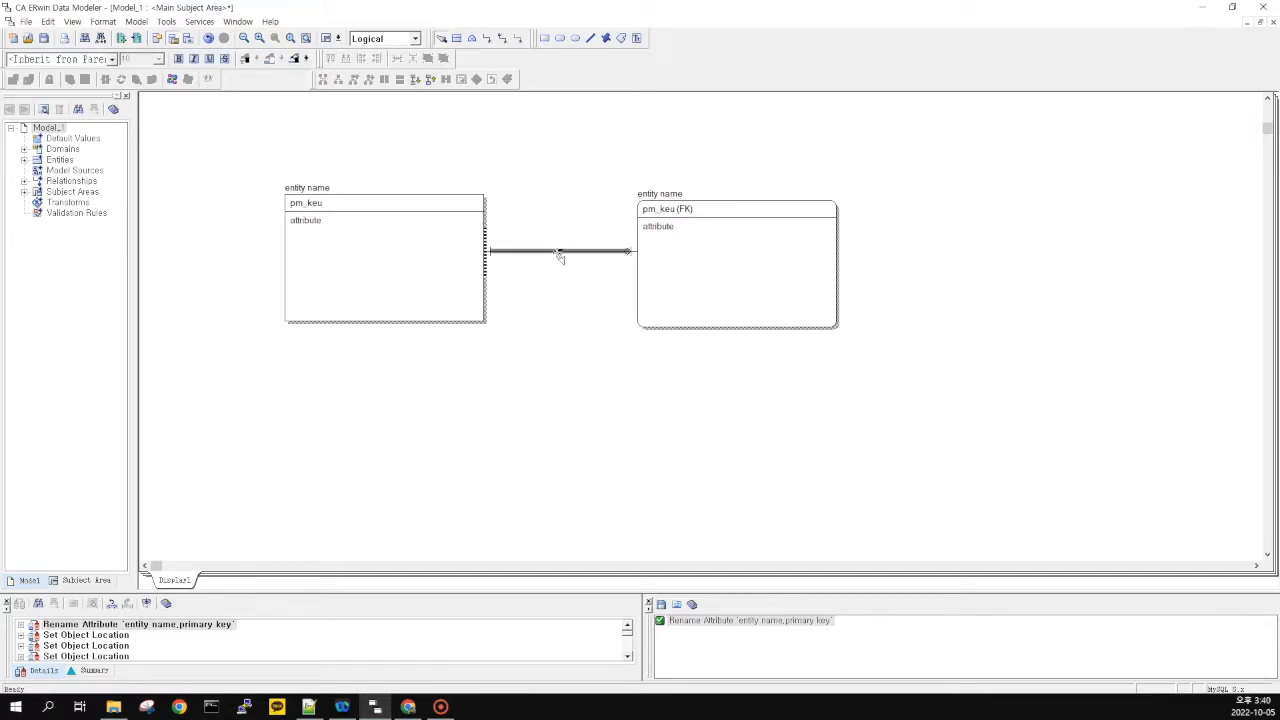
{"action": "double_click", "coordinate": [559, 258]}
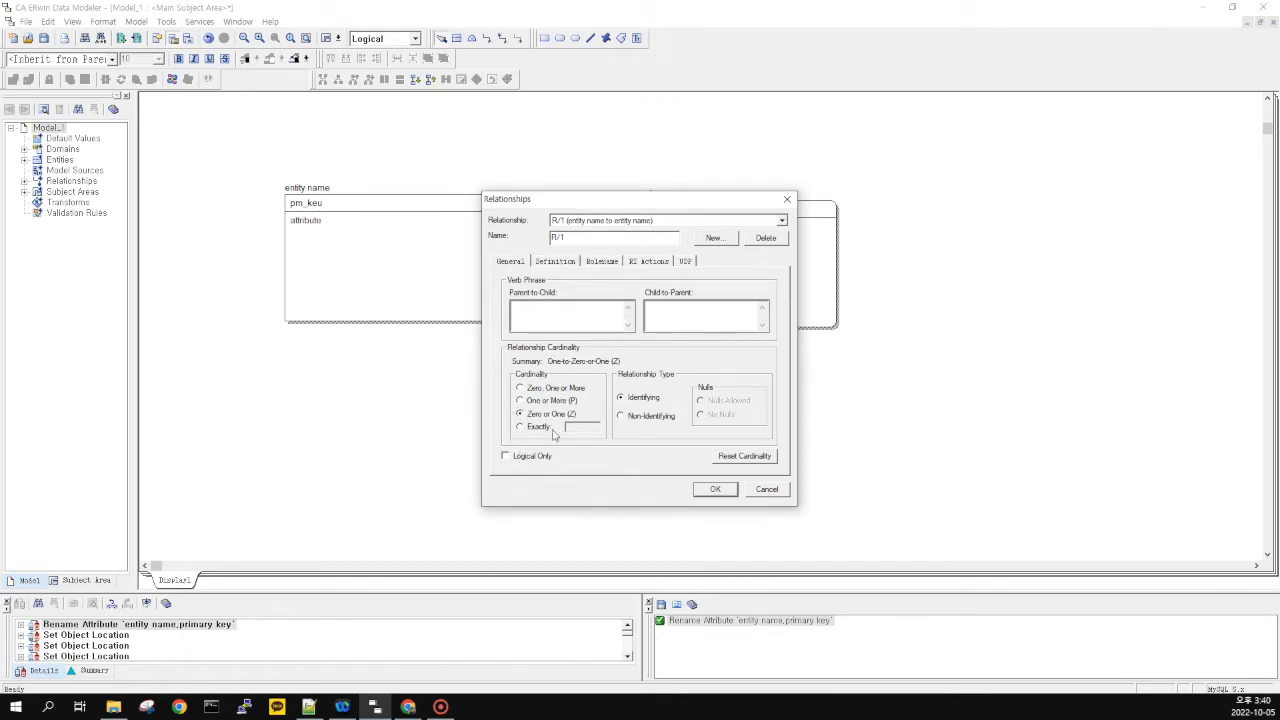
{"action": "left_click", "coordinate": [648, 418]}
{"action": "left_click", "coordinate": [715, 490]}
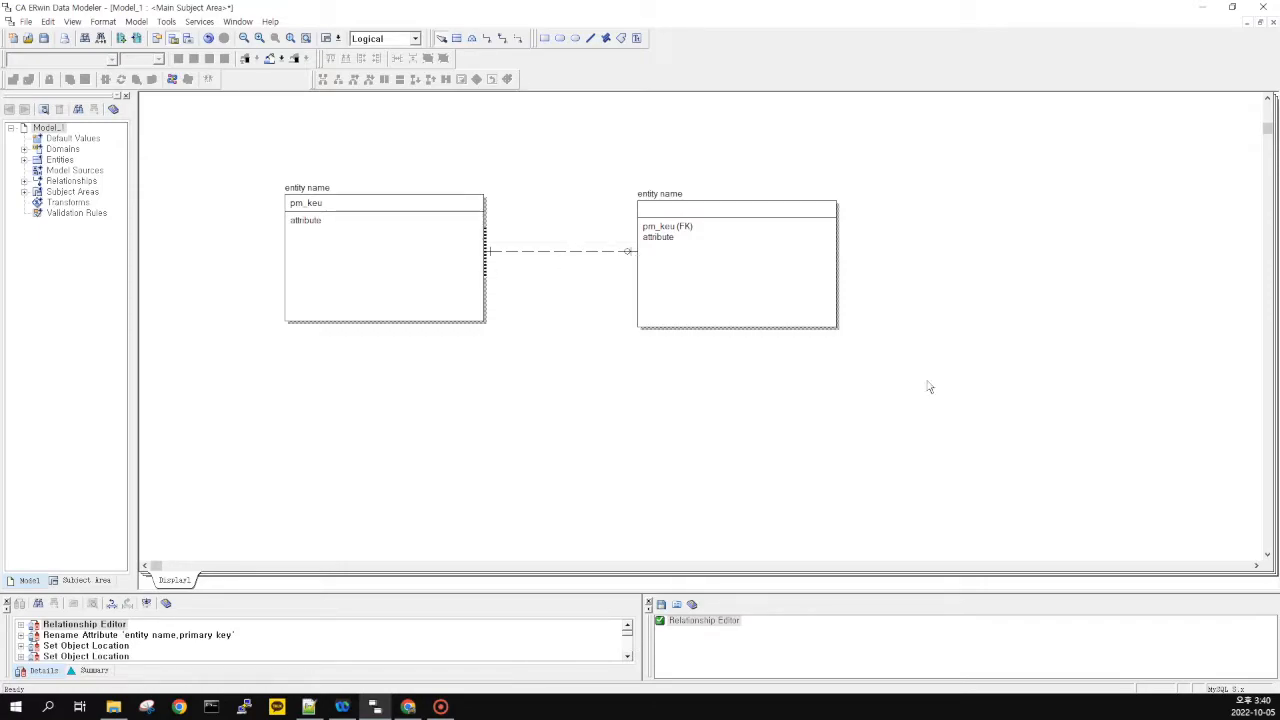
{"action": "left_click_drag", "start_coordinate": [585, 161], "coordinate": [939, 394]}
{"action": "left_click", "coordinate": [878, 385]}
{"action": "left_click", "coordinate": [712, 278]}
{"action": "left_click", "coordinate": [578, 168]}
{"action": "left_click_drag", "start_coordinate": [911, 369], "coordinate": [628, 167]}
{"action": "left_click", "coordinate": [828, 318]}
{"action": "left_click", "coordinate": [883, 375]}
{"action": "left_click", "coordinate": [736, 310]}
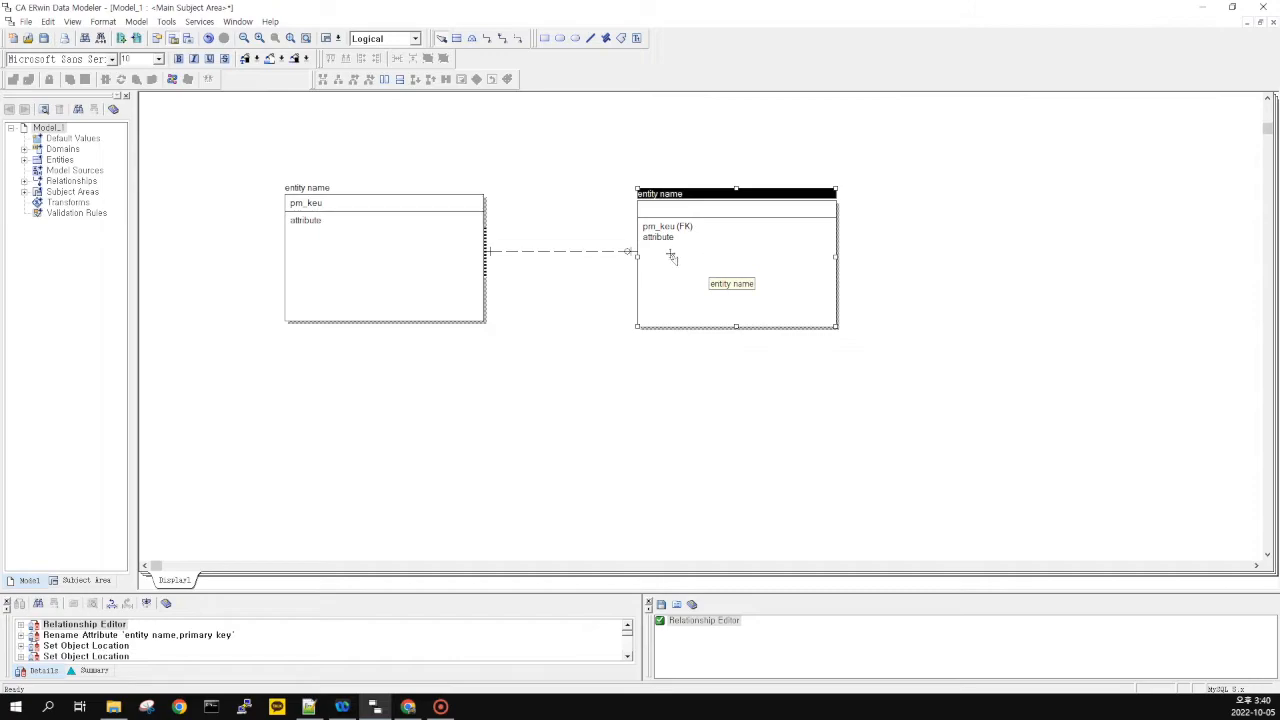
{"action": "left_click", "coordinate": [385, 222]}
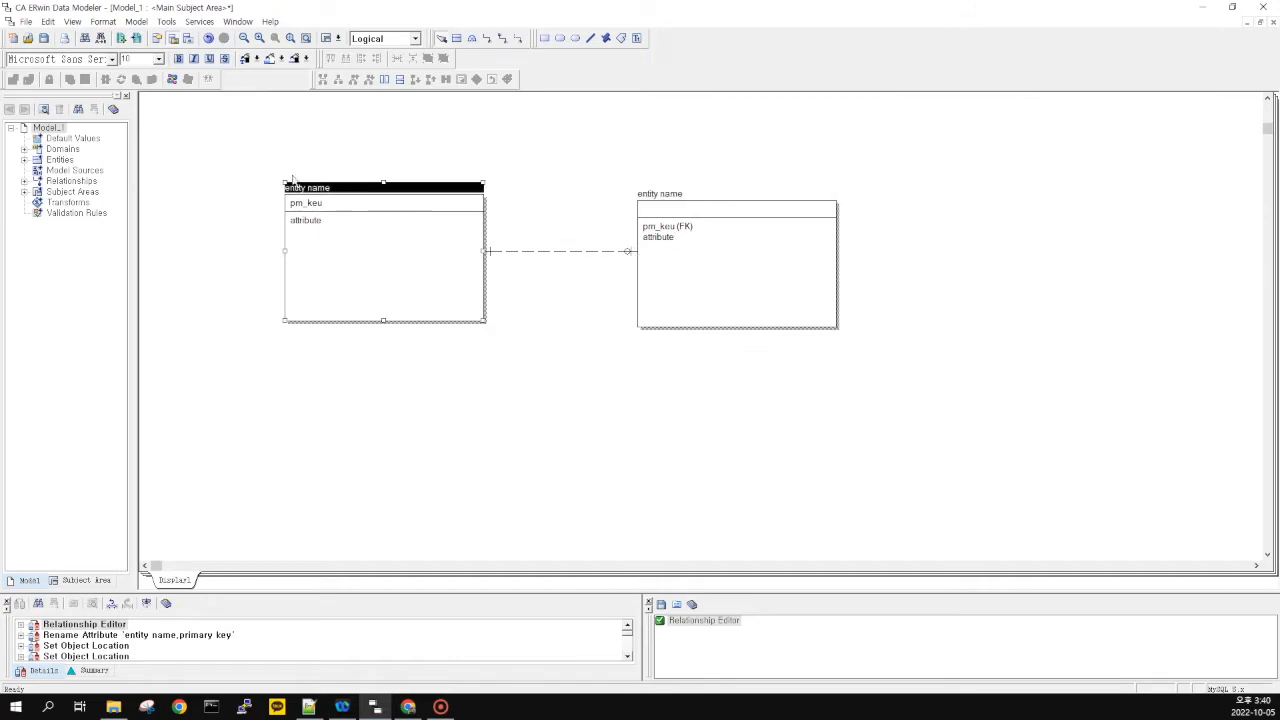
{"action": "left_click_drag", "start_coordinate": [243, 158], "coordinate": [549, 379]}
{"action": "left_click", "coordinate": [547, 377]}
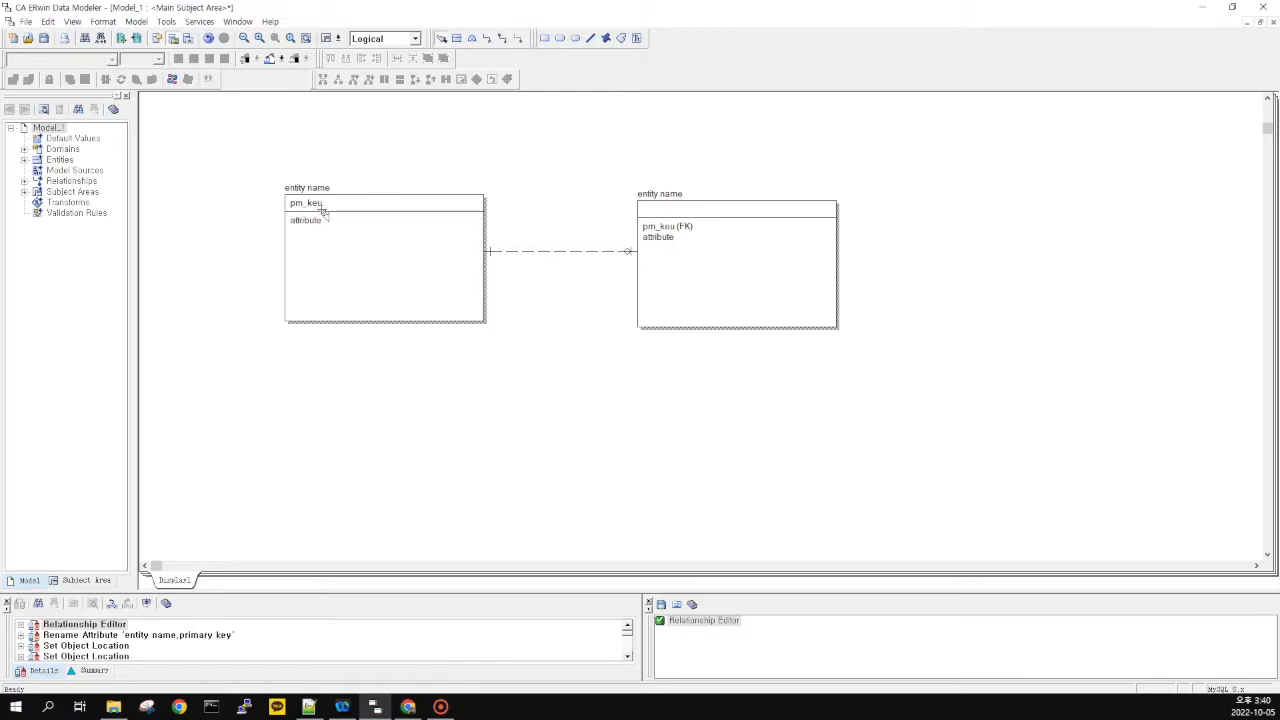
{"action": "left_click", "coordinate": [681, 246]}
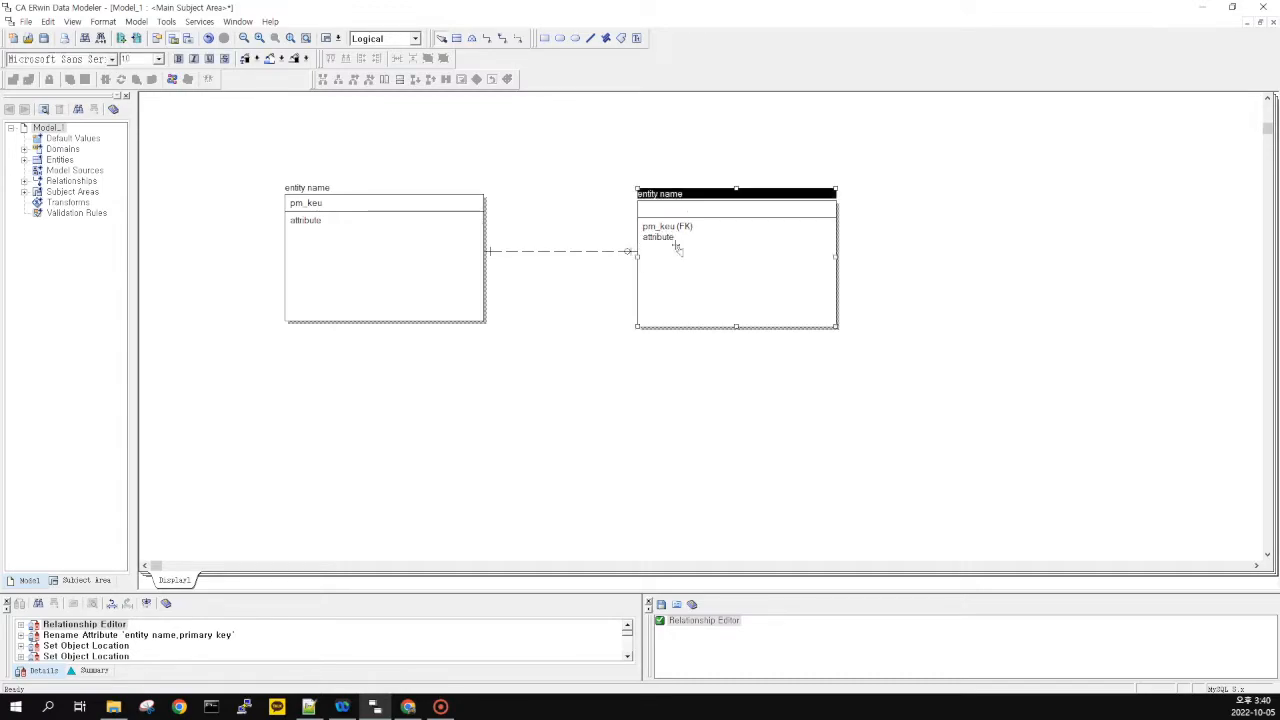
{"action": "left_click", "coordinate": [688, 228]}
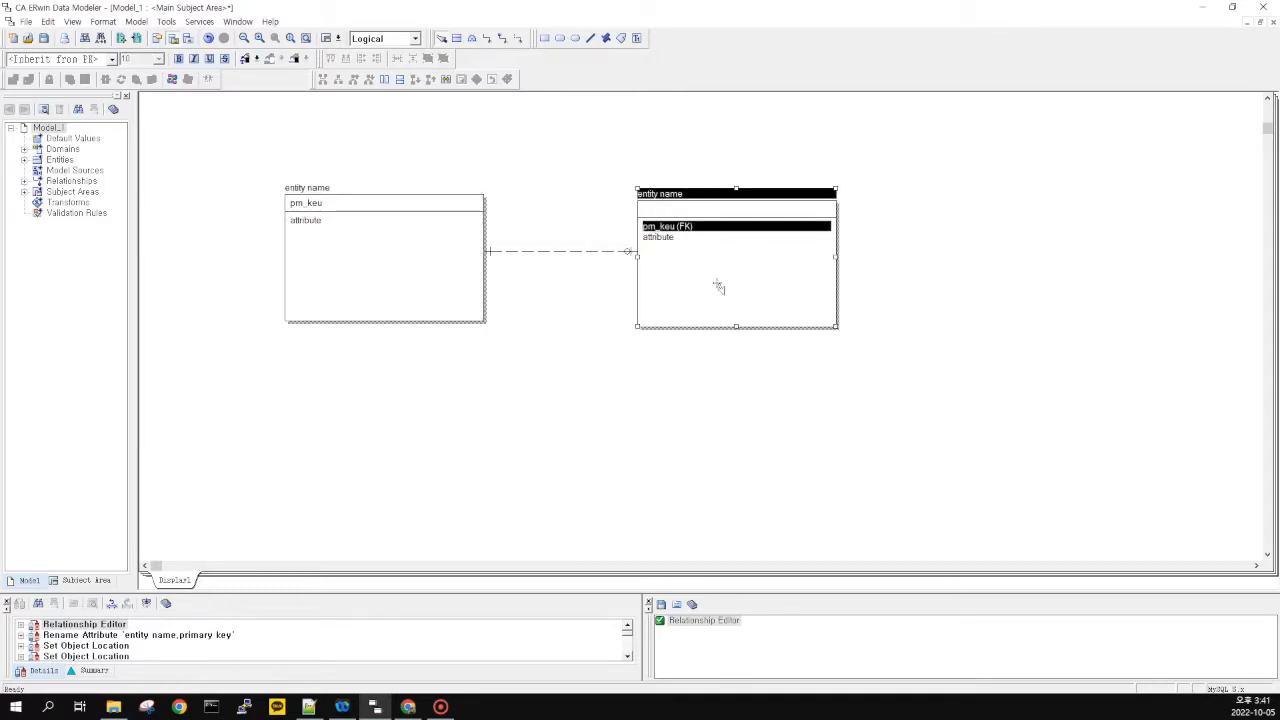
{"action": "left_click", "coordinate": [682, 274]}
{"action": "left_click", "coordinate": [687, 229]}
{"action": "left_click", "coordinate": [725, 266]}
{"action": "left_click", "coordinate": [688, 240]}
{"action": "left_click", "coordinate": [686, 253]}
{"action": "left_click", "coordinate": [608, 295]}
{"action": "left_click", "coordinate": [671, 258]}
{"action": "left_click", "coordinate": [566, 290]}
{"action": "double_click", "coordinate": [565, 252]}
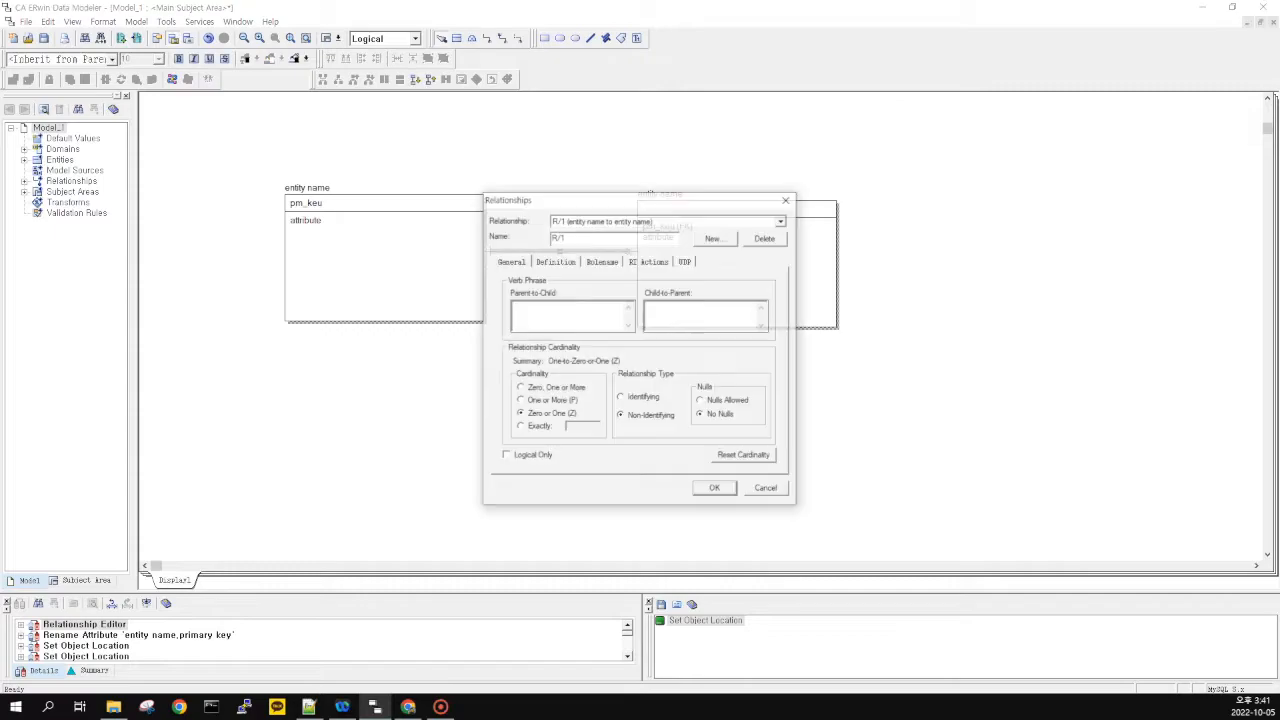
{"action": "left_click", "coordinate": [768, 491]}
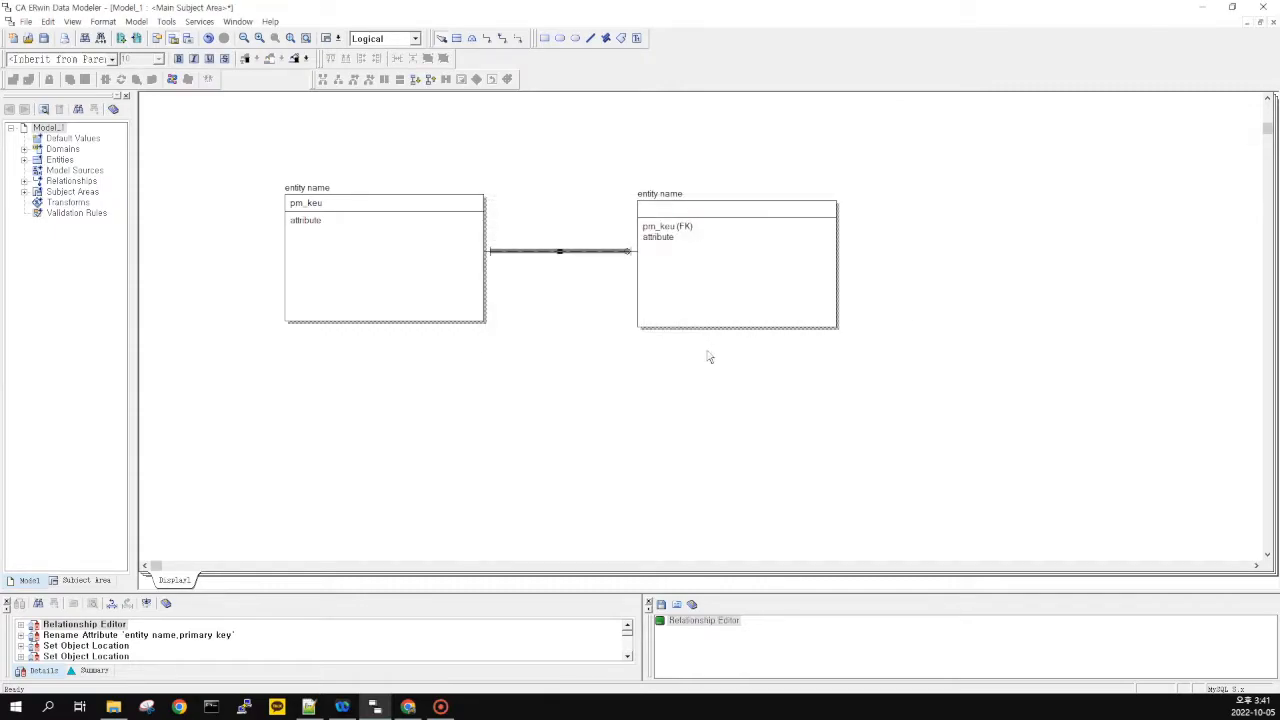
{"action": "left_click", "coordinate": [610, 345]}
{"action": "scroll", "coordinate": [512, 330], "scroll_direction": "down", "scroll_amount": 1}
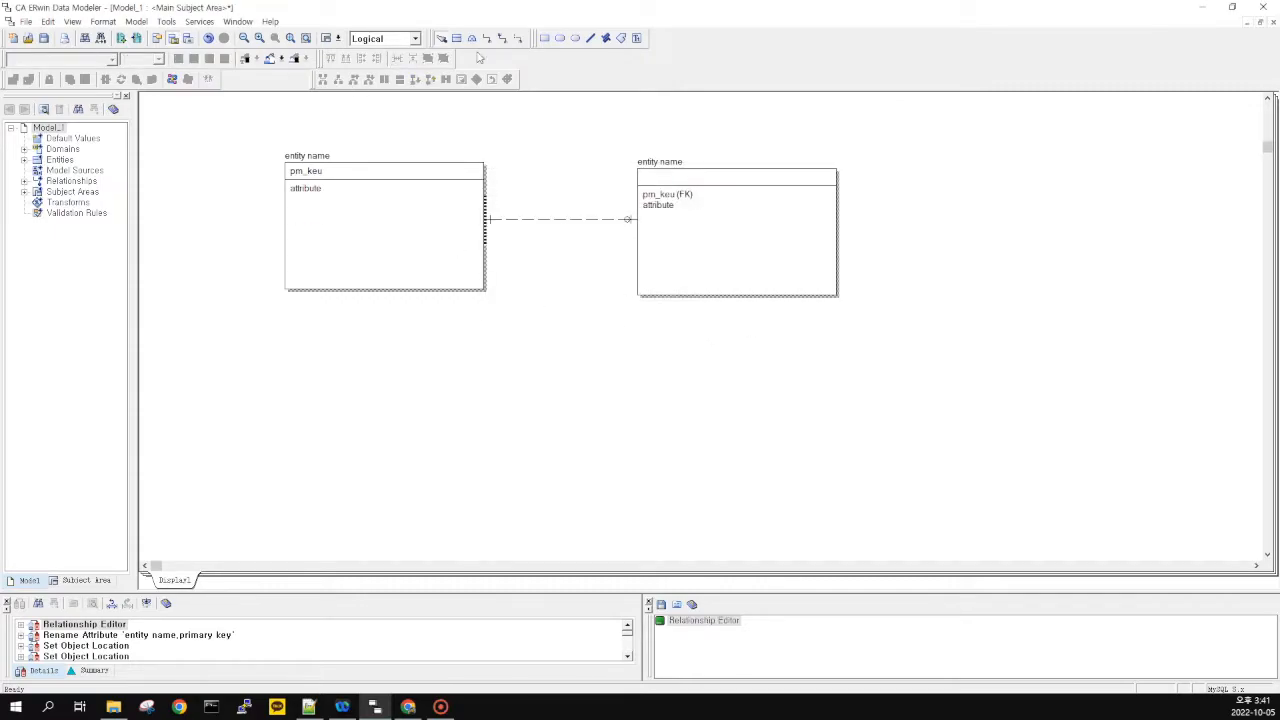
Place an entity named employee with attributes employee_id (key) and name
{"action": "left_click", "coordinate": [455, 38]}
{"action": "left_click", "coordinate": [316, 350]}
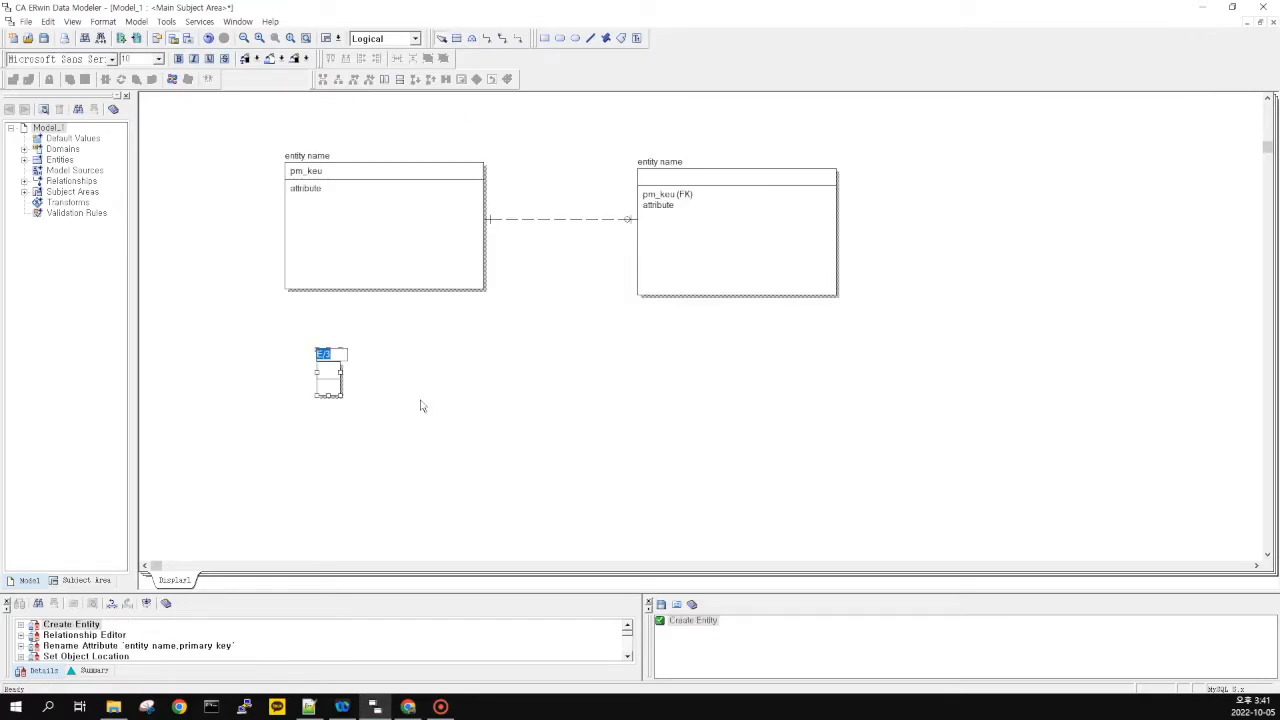
{"action": "type", "text": "employee"}
{"action": "key", "text": "Tab"}
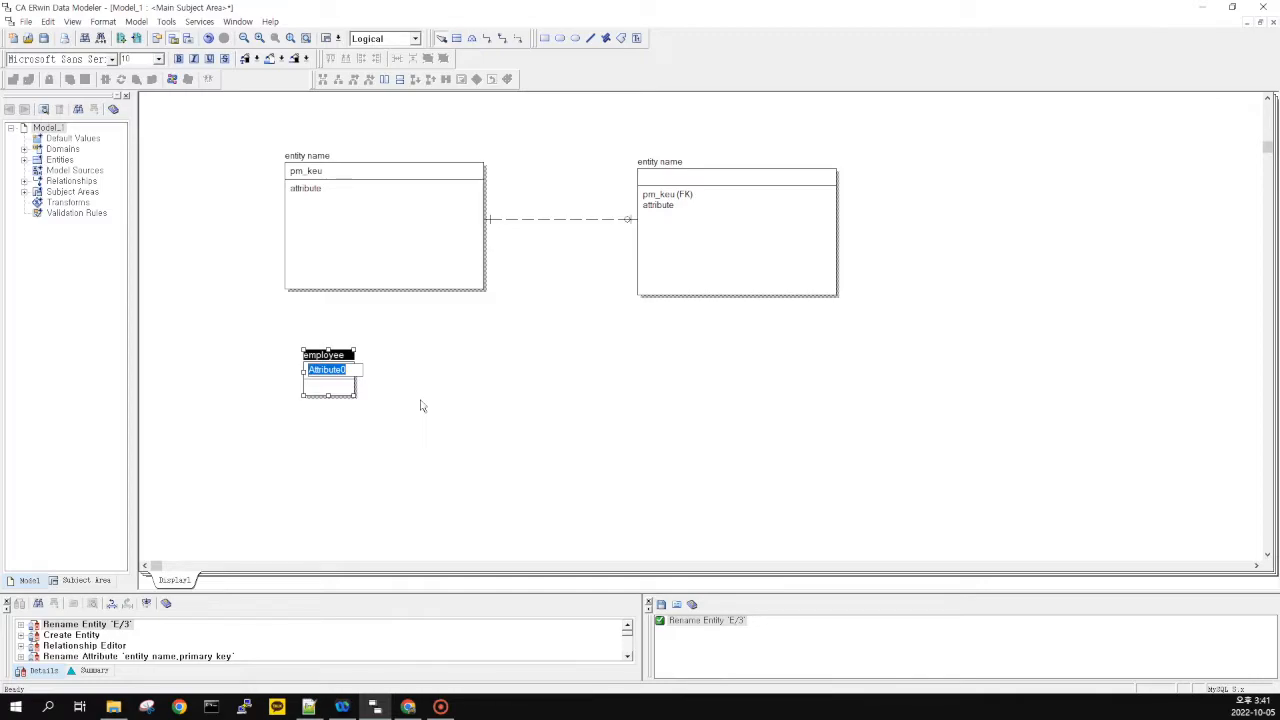
{"action": "type", "text": "employee_id"}
{"action": "key", "text": "Tab"}
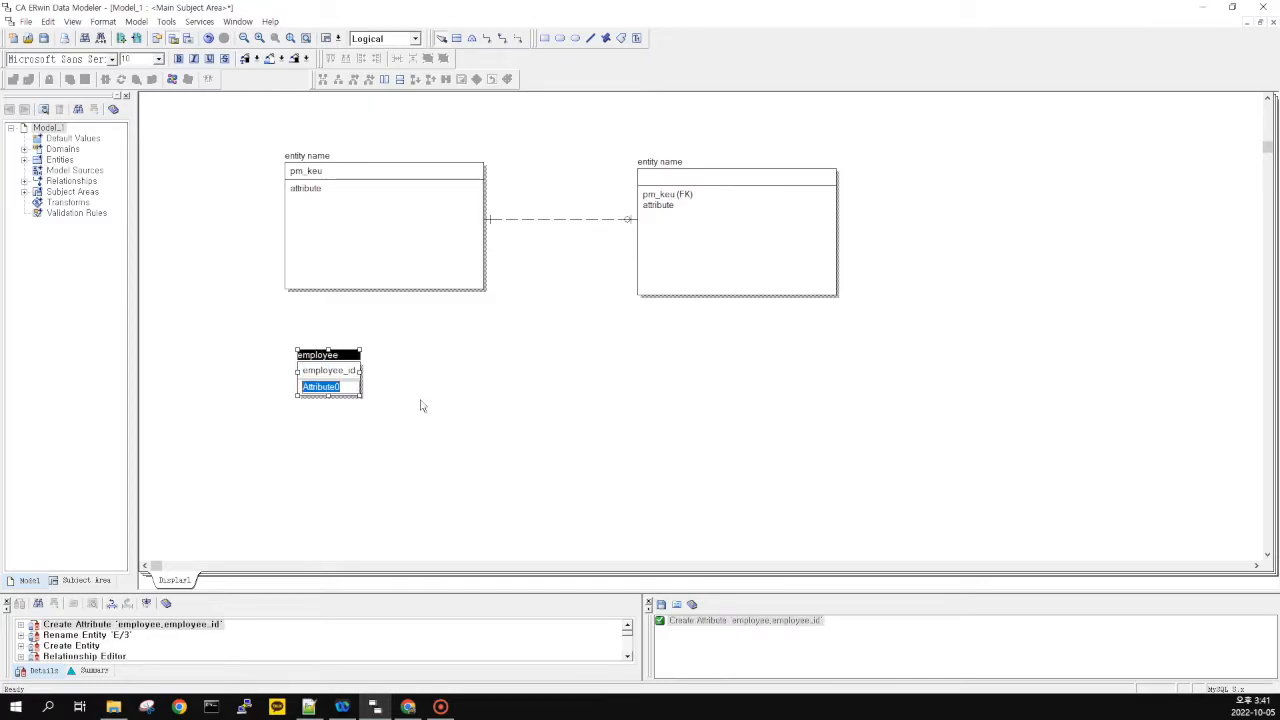
{"action": "type", "text": "name"}
{"action": "key", "text": "Tab"}
{"action": "left_click", "coordinate": [421, 406]}
Place a second entity, departments, right of employee with department_id (key) and department_name
{"action": "left_click", "coordinate": [455, 40]}
{"action": "left_click", "coordinate": [518, 372]}
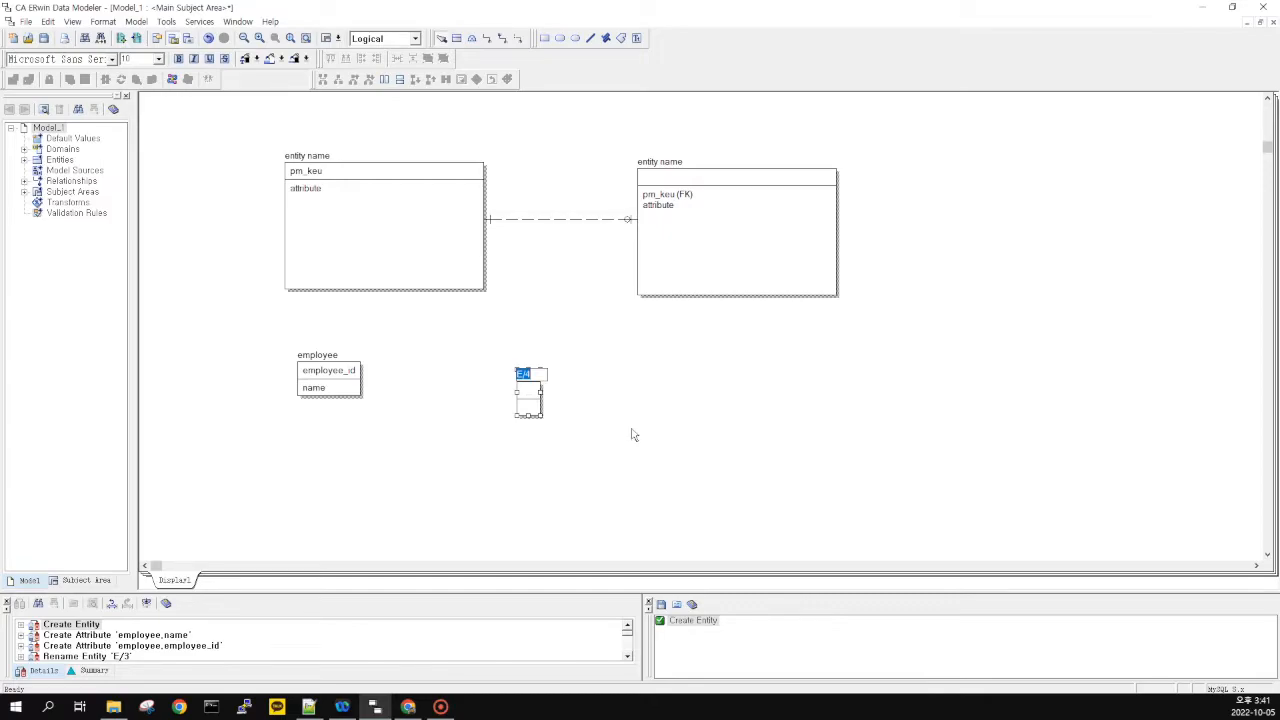
{"action": "type", "text": "departments"}
{"action": "key", "text": "Tab"}
{"action": "type", "text": "d"}
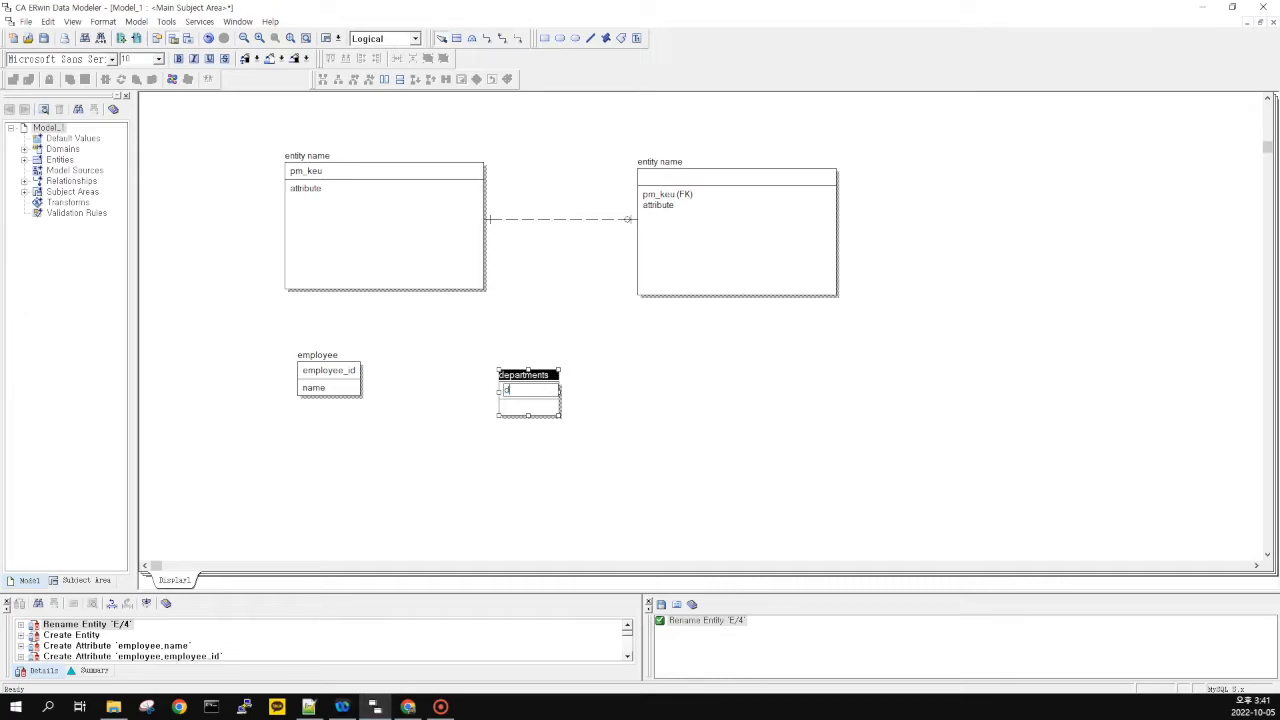
{"action": "type", "text": "epartem"}
{"action": "type", "text": "men"}
{"action": "key", "text": "Tab"}
{"action": "type", "text": "d"}
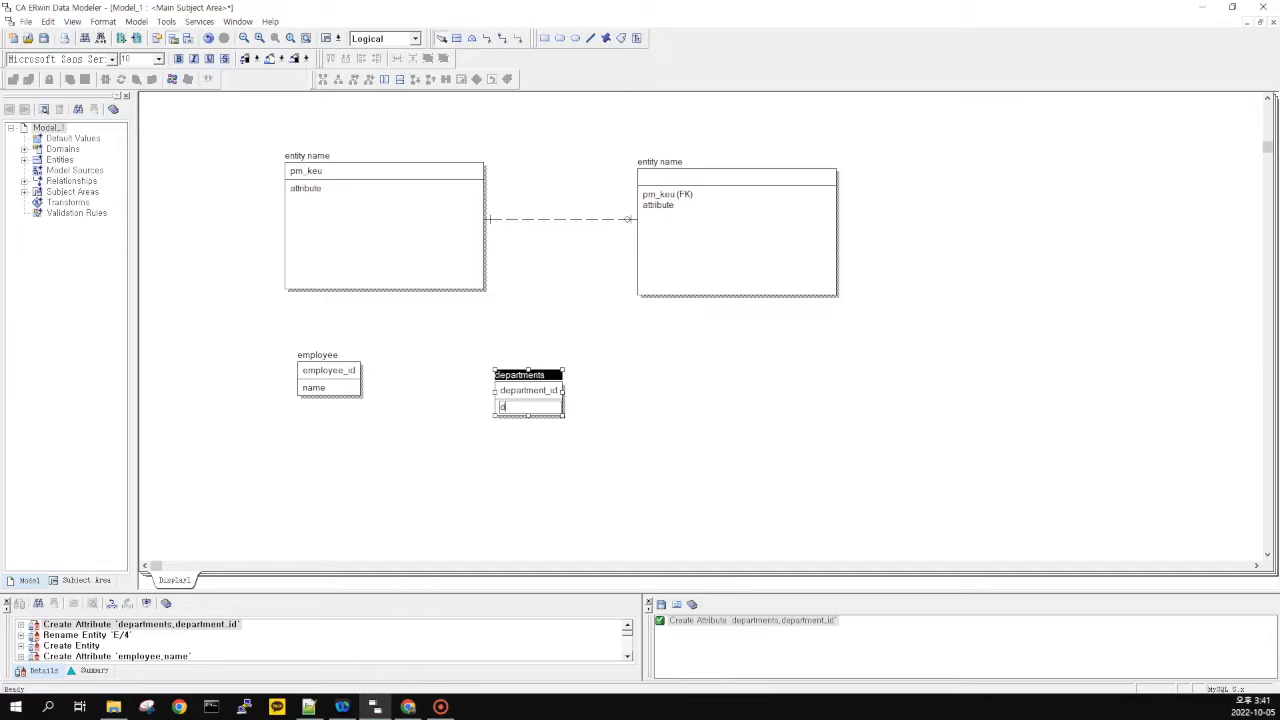
{"action": "type", "text": "epartment_name"}
{"action": "key", "text": "Tab"}
Rearrange the entities so departments sits to the left of employee
{"action": "left_click", "coordinate": [632, 435]}
{"action": "left_click_drag", "start_coordinate": [545, 369], "coordinate": [563, 400]}
{"action": "left_click_drag", "start_coordinate": [315, 381], "coordinate": [671, 412]}
{"action": "left_click_drag", "start_coordinate": [545, 392], "coordinate": [312, 393]}
{"action": "left_click_drag", "start_coordinate": [686, 414], "coordinate": [507, 390]}
Rename departments to department and nudge employee slightly down
{"action": "left_click", "coordinate": [332, 369]}
{"action": "left_click", "coordinate": [332, 369]}
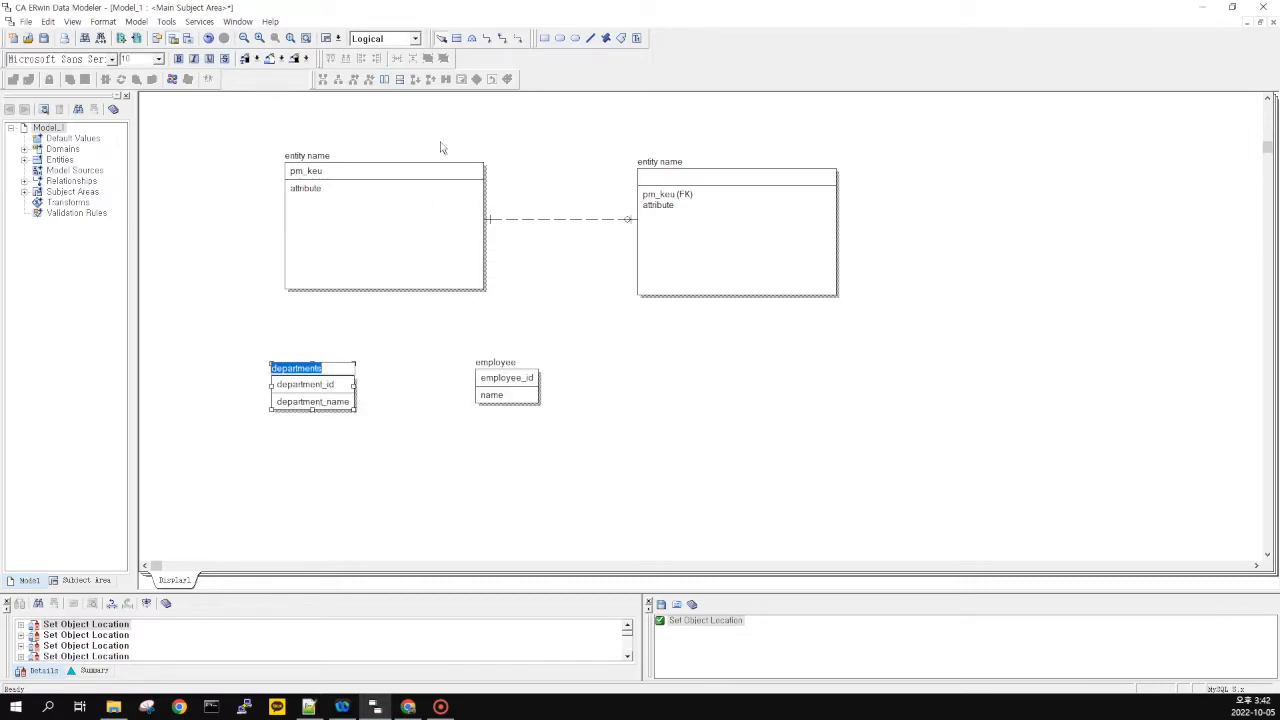
{"action": "key", "text": "End"}
{"action": "key", "text": "BackSpace"}
{"action": "key", "text": "Tab"}
{"action": "left_click", "coordinate": [450, 407]}
{"action": "left_click", "coordinate": [338, 388]}
{"action": "left_click", "coordinate": [358, 448]}
{"action": "left_click_drag", "start_coordinate": [512, 380], "coordinate": [512, 394]}
{"action": "left_click", "coordinate": [440, 456]}
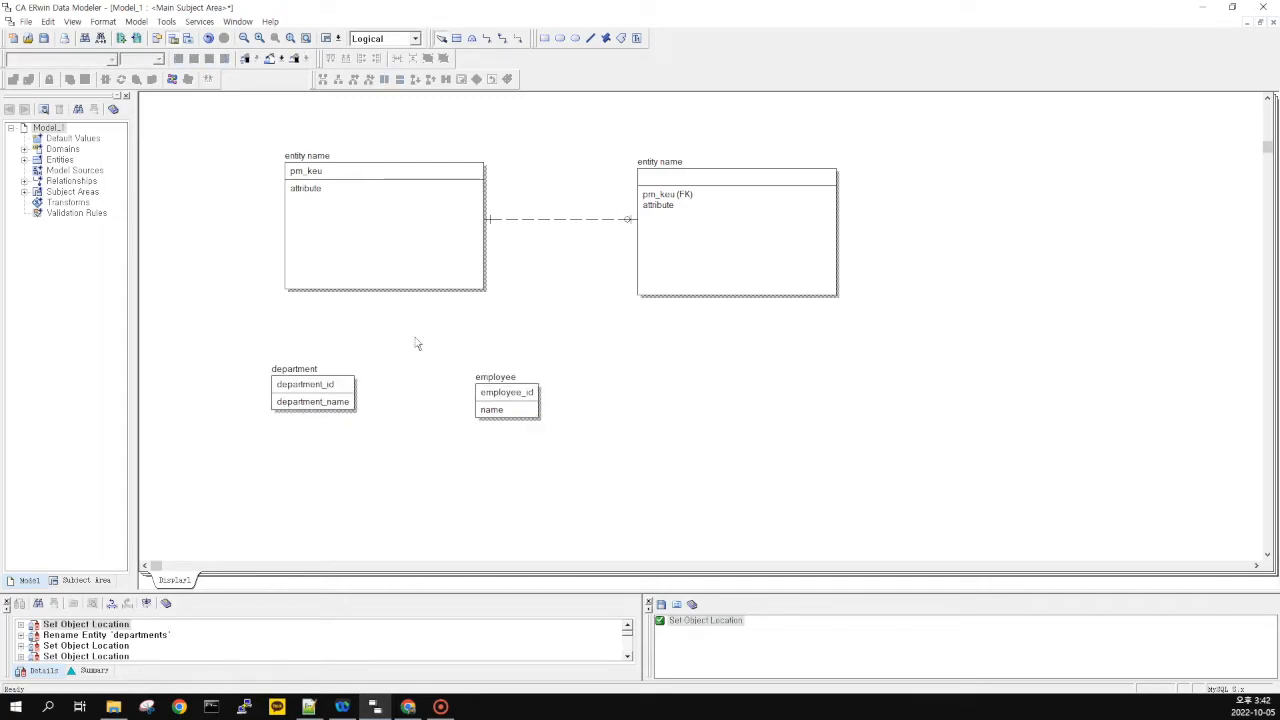
Draw a non-identifying relationship from department (parent) to employee (child), adding department_id (FK)
{"action": "left_click", "coordinate": [518, 40]}
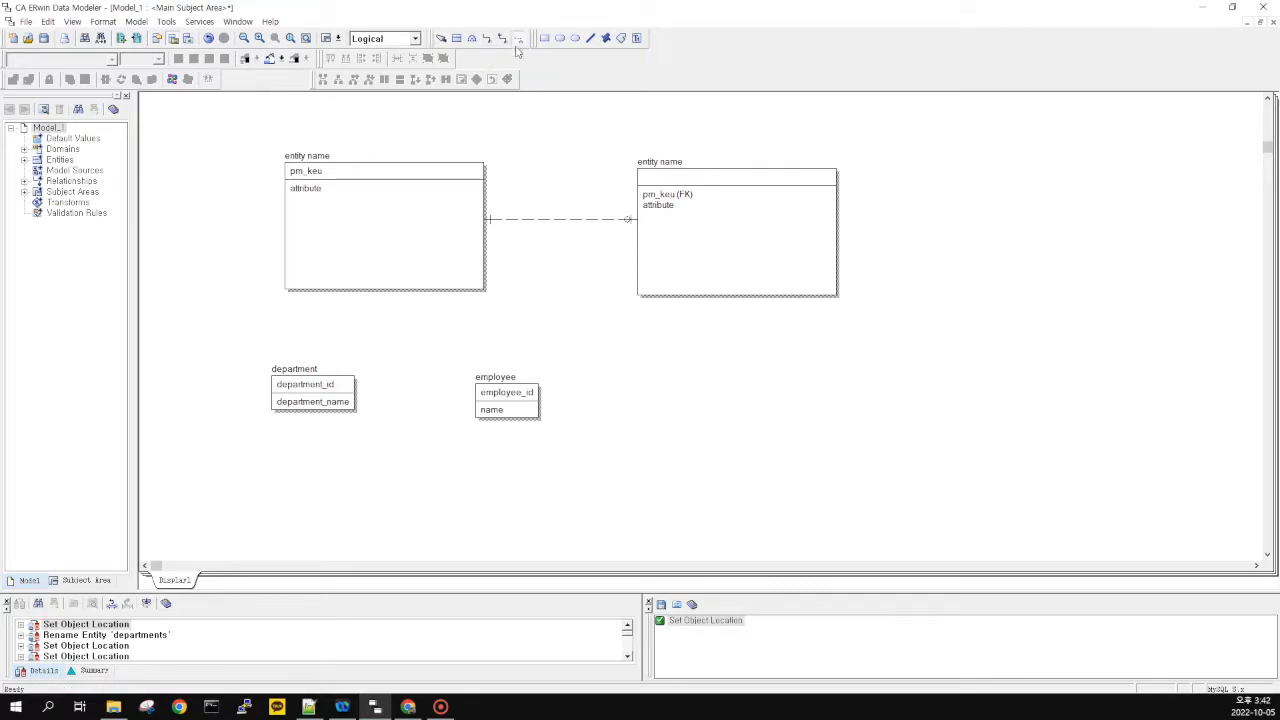
{"action": "left_click", "coordinate": [313, 395]}
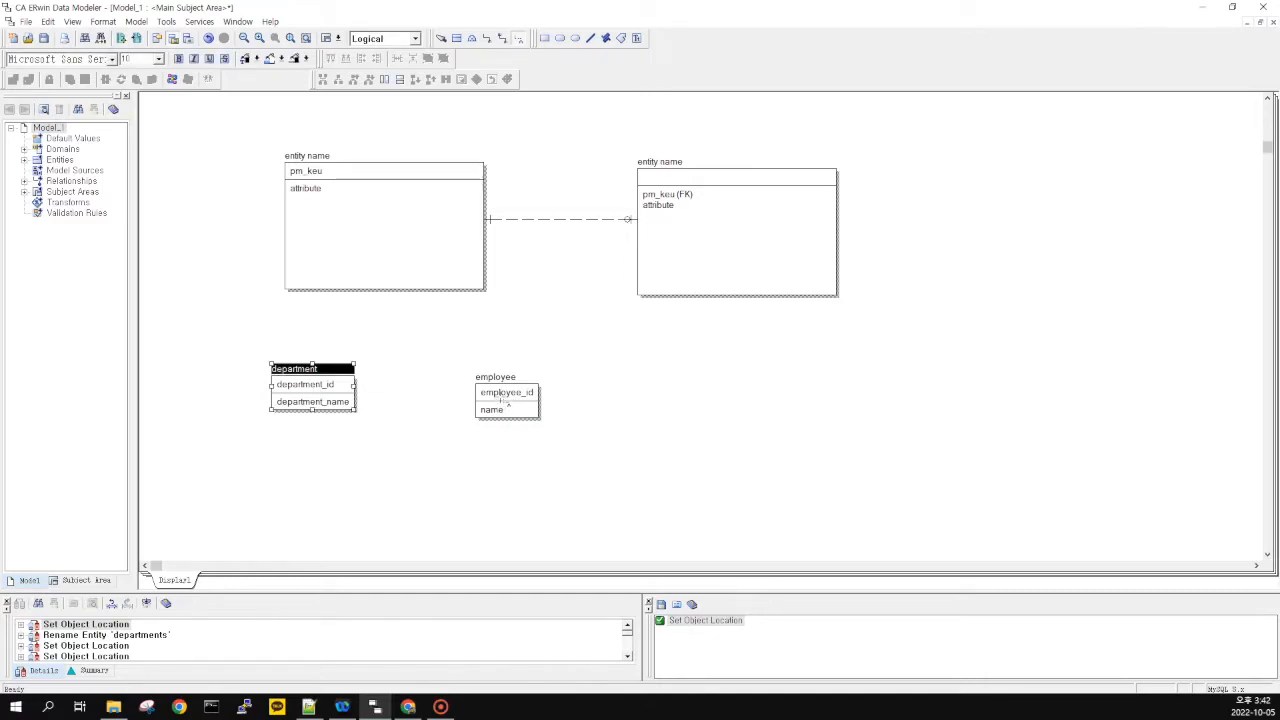
{"action": "left_click", "coordinate": [502, 398]}
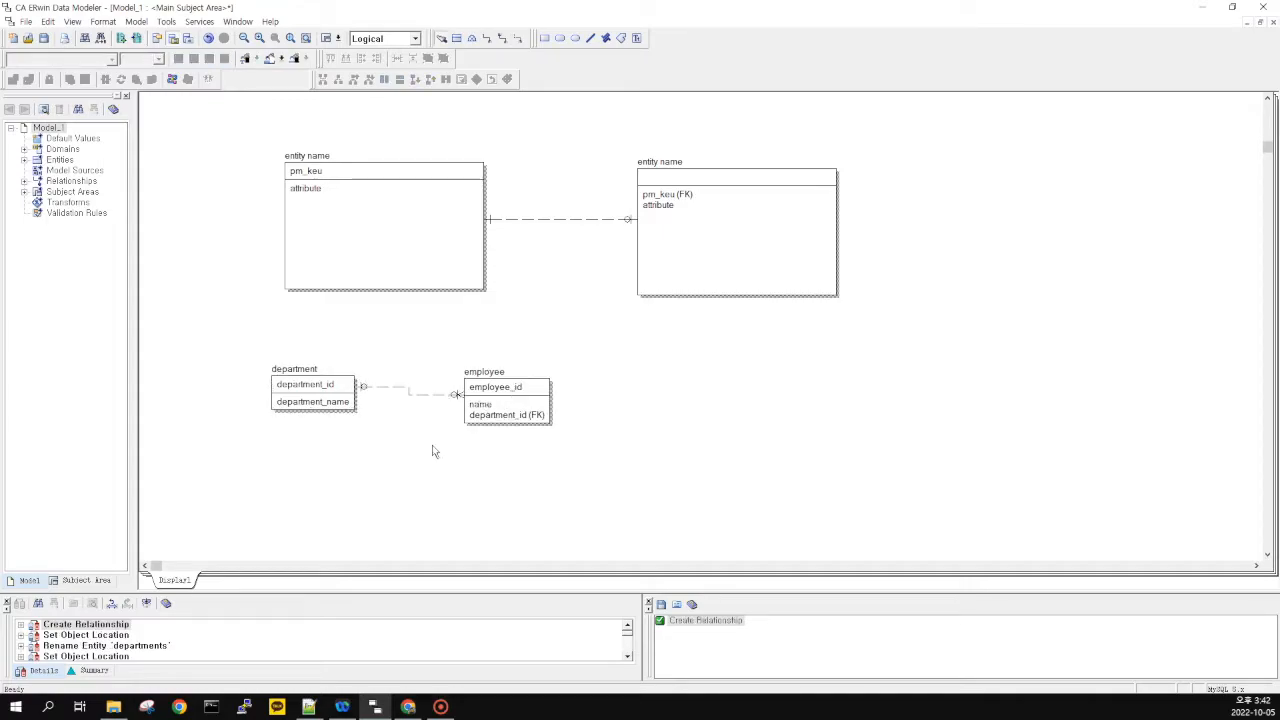
Move employee further right and shift department slightly up
{"action": "left_click", "coordinate": [495, 404]}
{"action": "left_click_drag", "start_coordinate": [495, 404], "coordinate": [634, 408]}
{"action": "left_click", "coordinate": [492, 390]}
{"action": "left_click", "coordinate": [537, 421]}
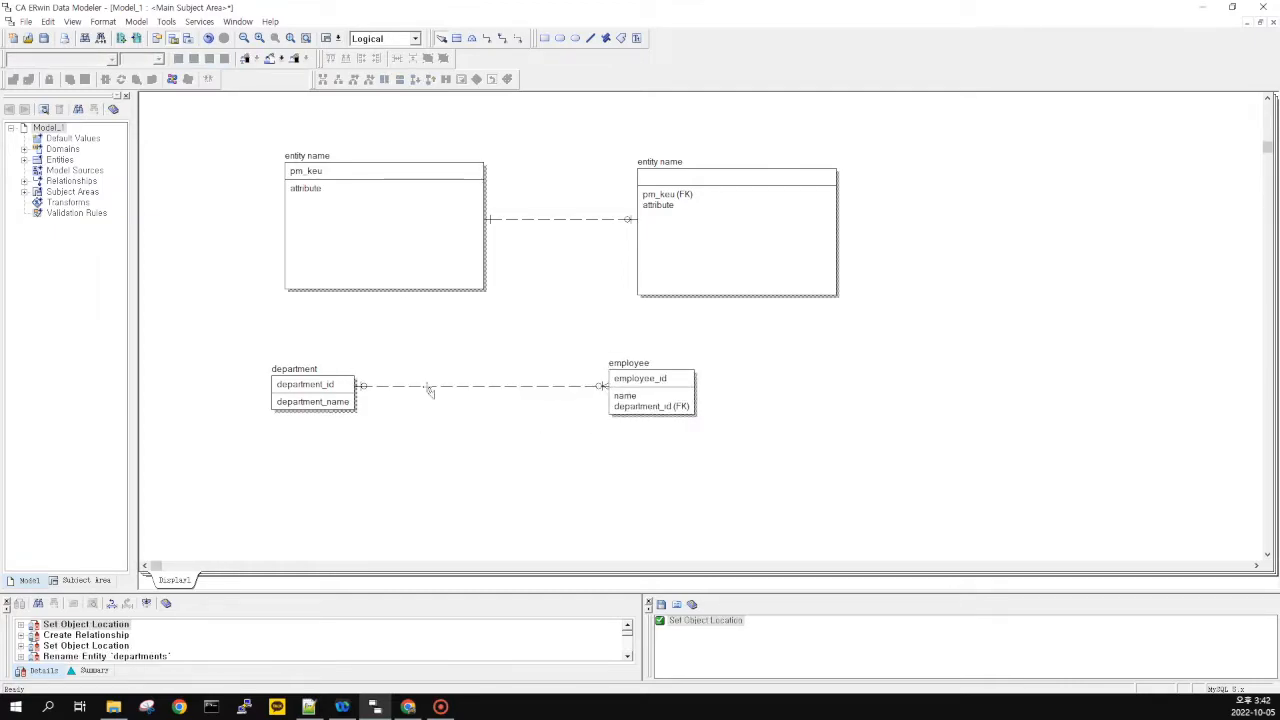
{"action": "left_click", "coordinate": [309, 707]}
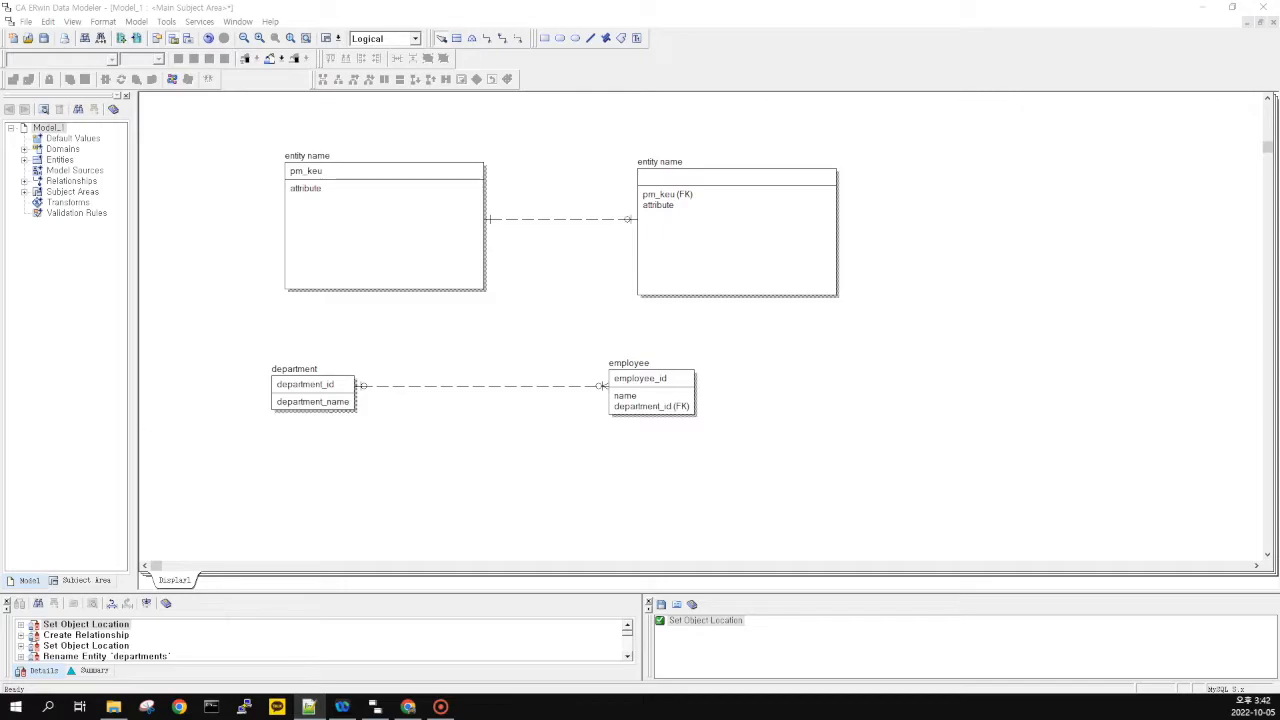
{"action": "key", "text": "alt+Tab"}
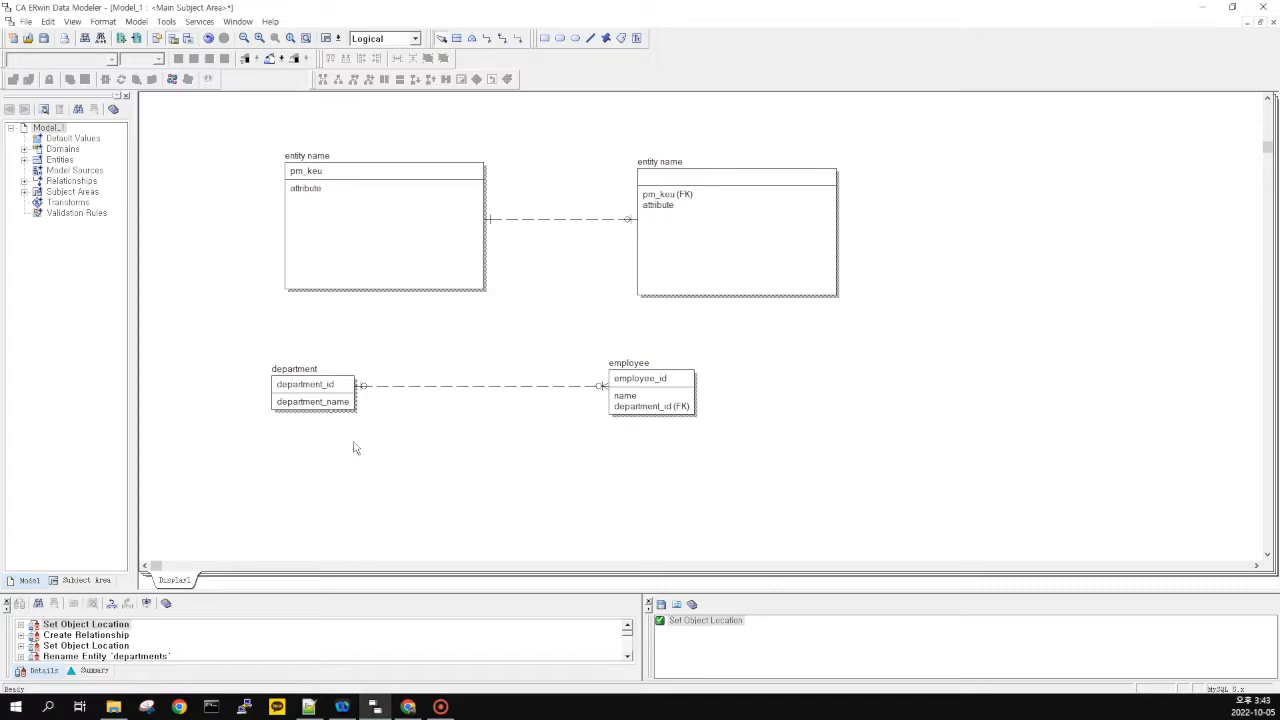
{"action": "left_click_drag", "start_coordinate": [331, 398], "coordinate": [331, 394]}
Open the properties of the department–employee relationship
{"action": "left_click", "coordinate": [437, 399]}
{"action": "double_click", "coordinate": [452, 386]}
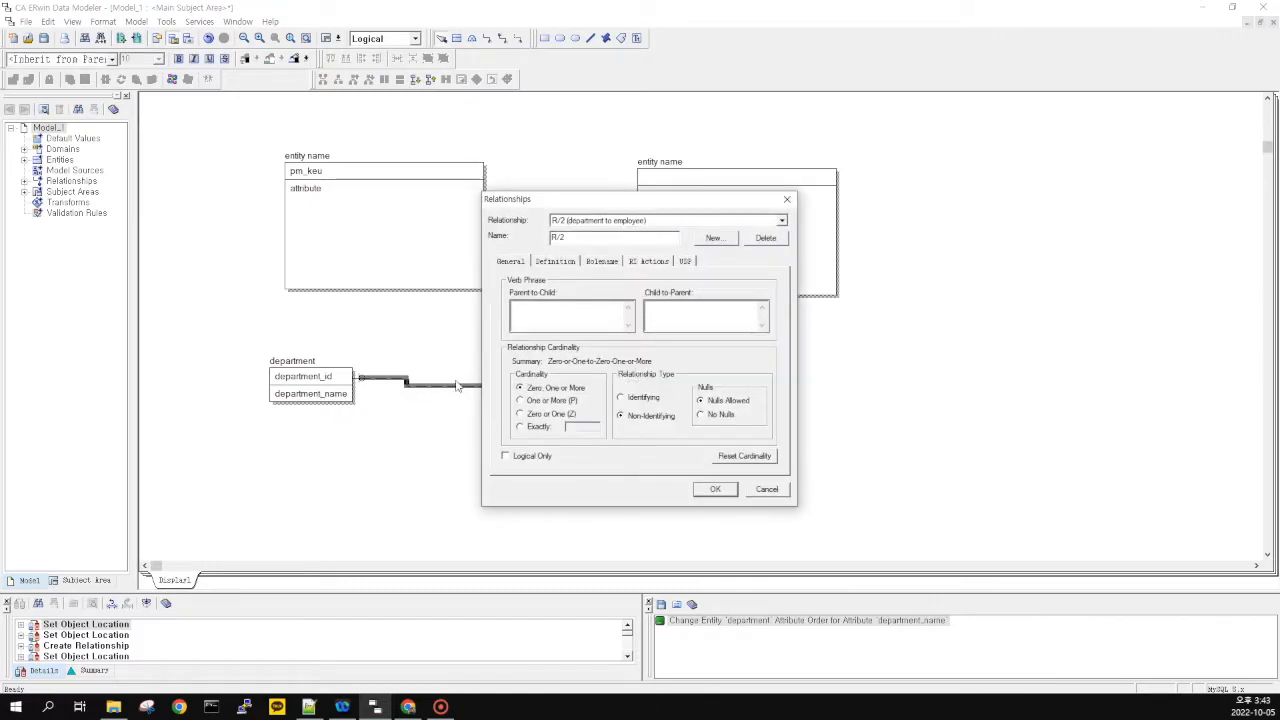
{"action": "left_click", "coordinate": [767, 489]}
{"action": "double_click", "coordinate": [540, 388]}
{"action": "left_click", "coordinate": [767, 489]}
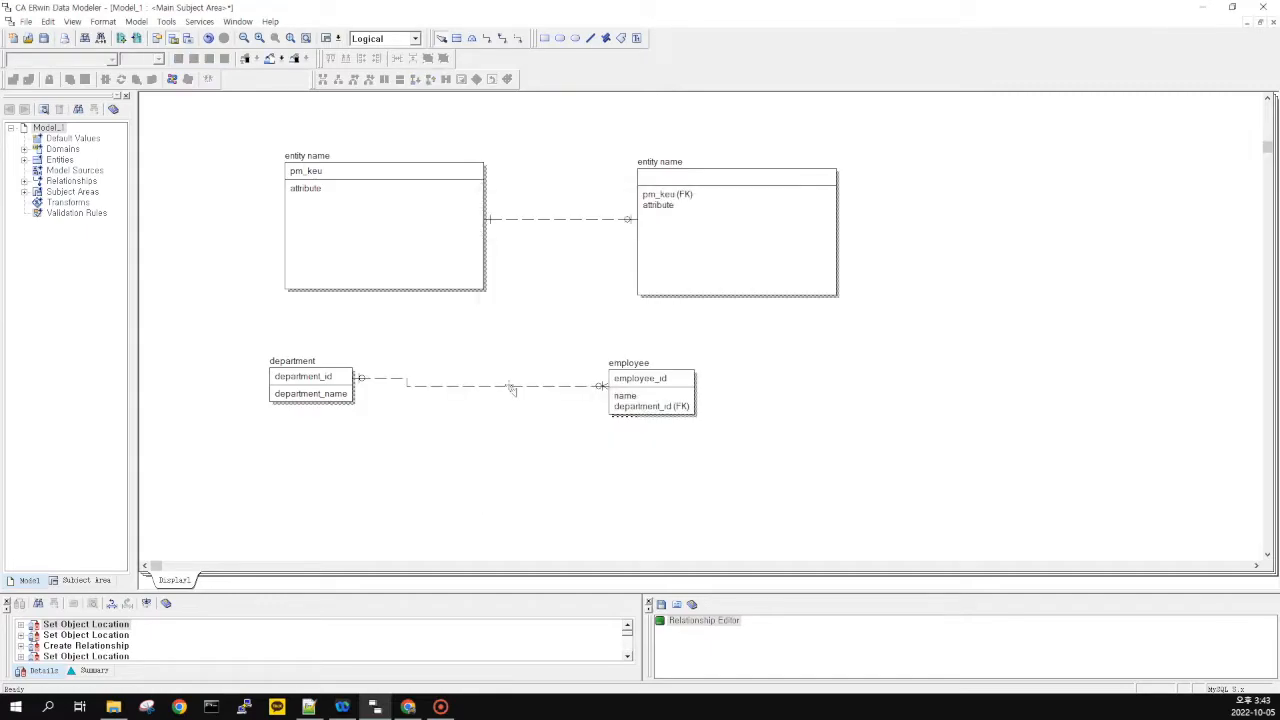
{"action": "double_click", "coordinate": [505, 390]}
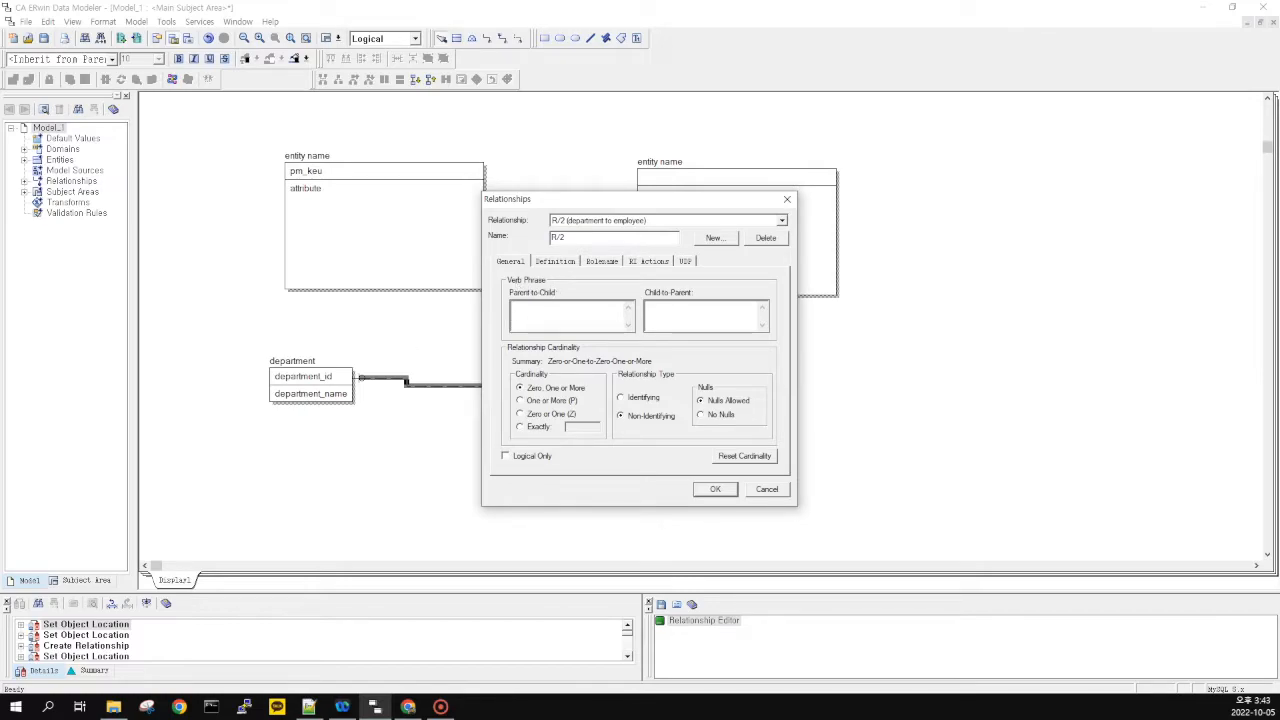
{"action": "key", "text": "alt+Tab"}
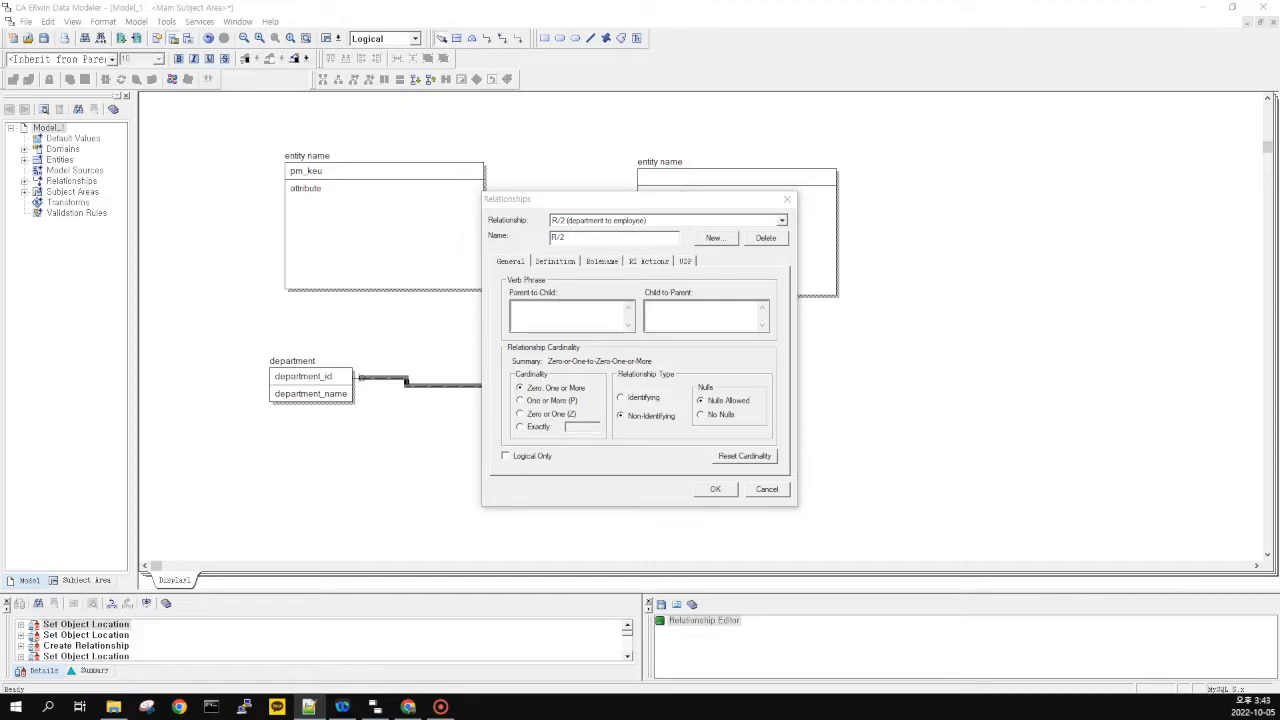
Enter verb phrases 'The employee belongs to the department' and 'Employees are assigned to department'
{"action": "left_click", "coordinate": [562, 312]}
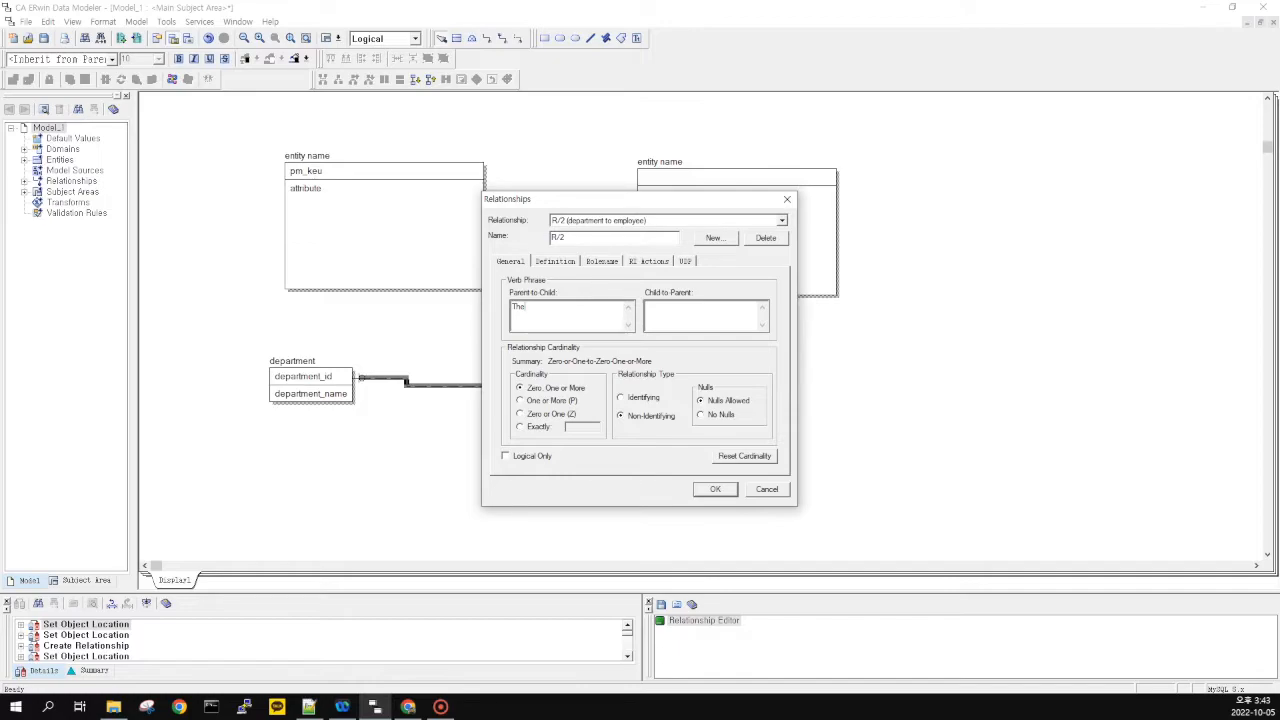
{"action": "key", "text": "alt+Tab"}
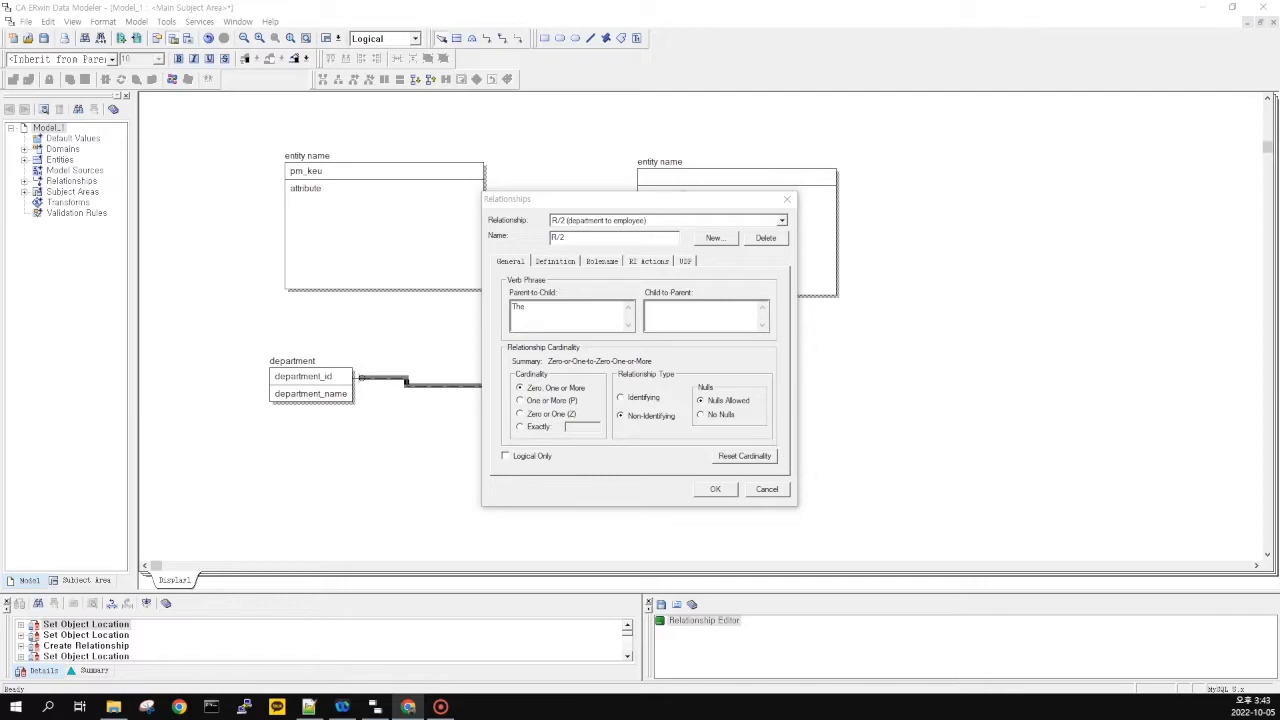
{"action": "key", "text": "alt+Tab"}
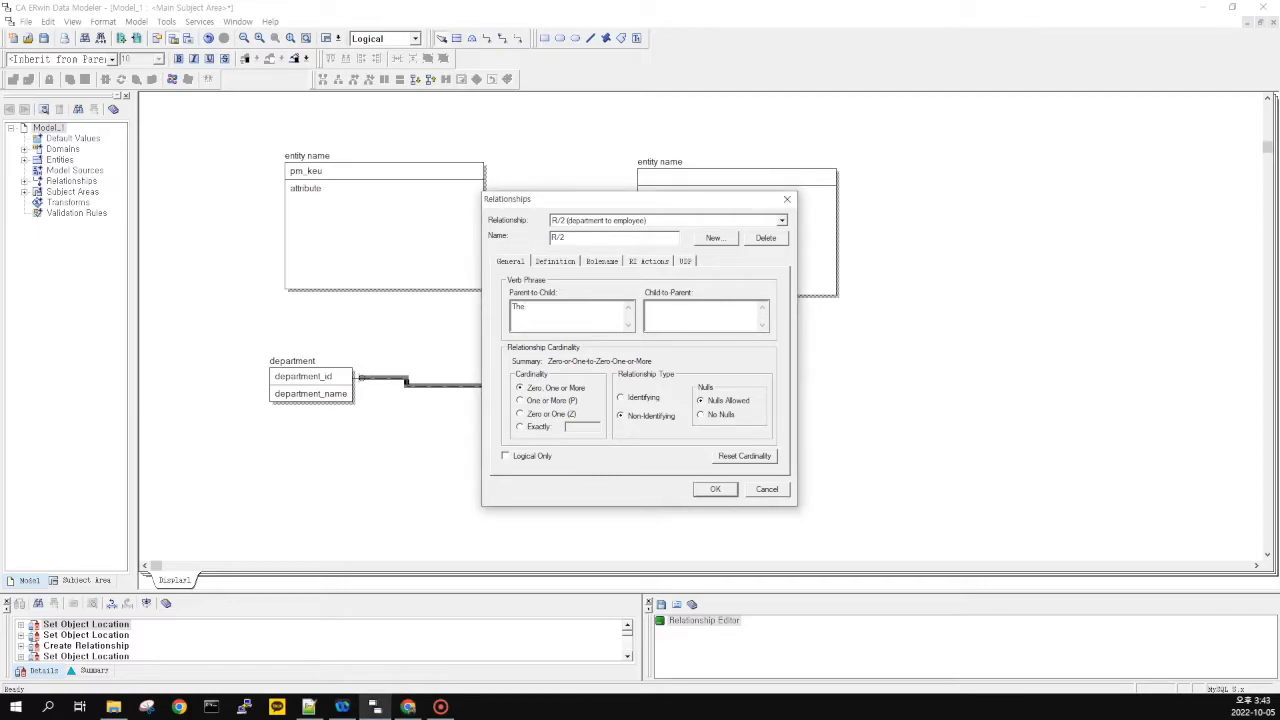
{"action": "key", "text": "alt+Tab"}
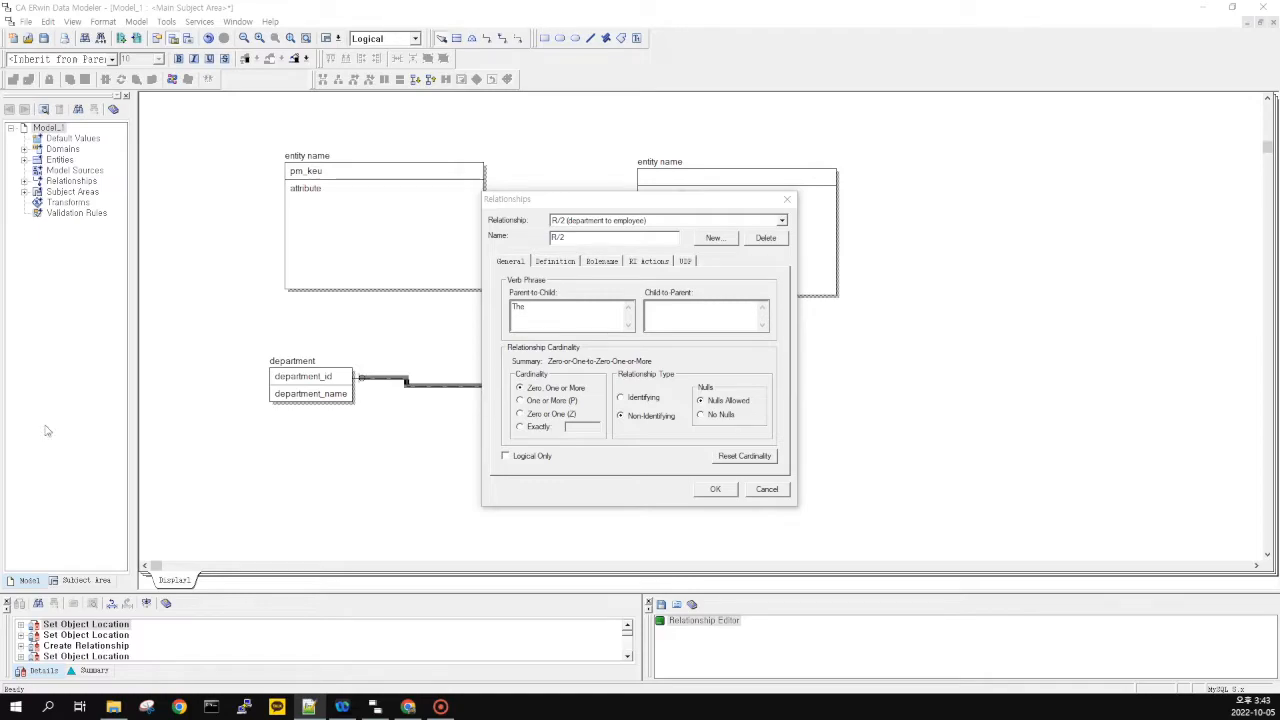
{"action": "left_click", "coordinate": [549, 311]}
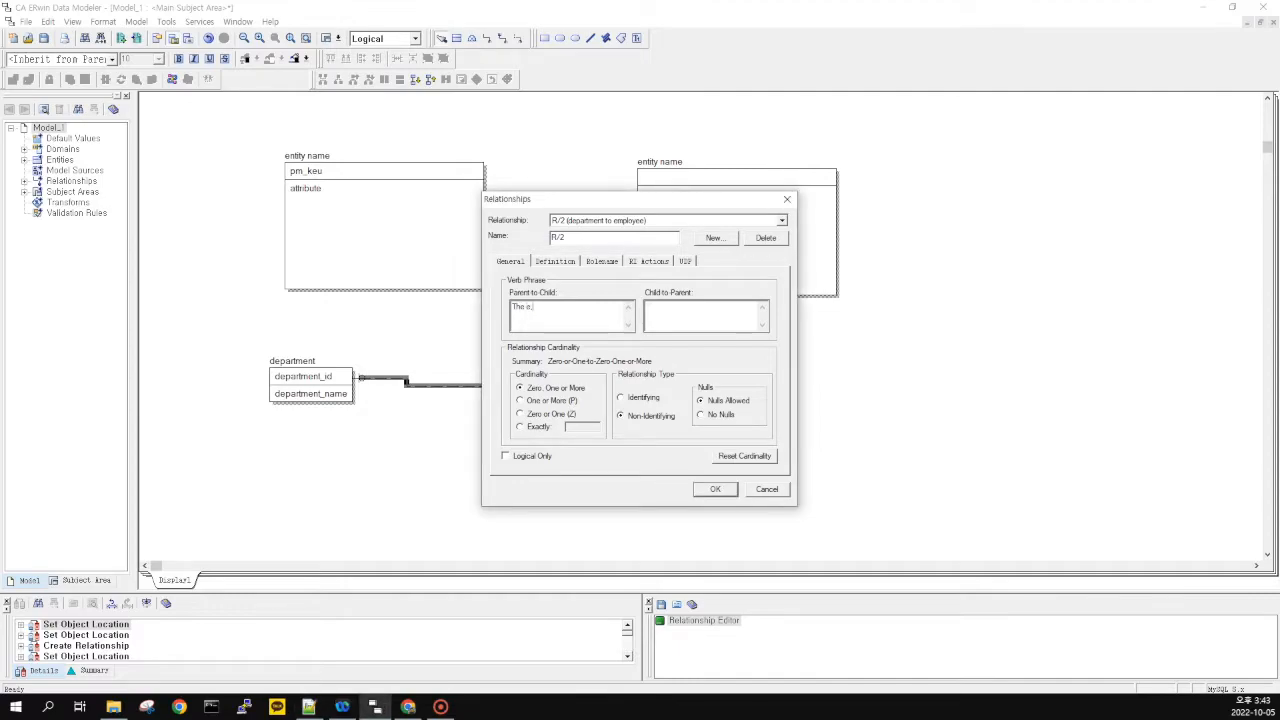
{"action": "key", "text": "BackSpace"}
{"action": "key", "text": "BackSpace"}
{"action": "type", "text": "mployee belongs to the departm"}
{"action": "left_click", "coordinate": [690, 314]}
{"action": "type", "text": "Employees are a"}
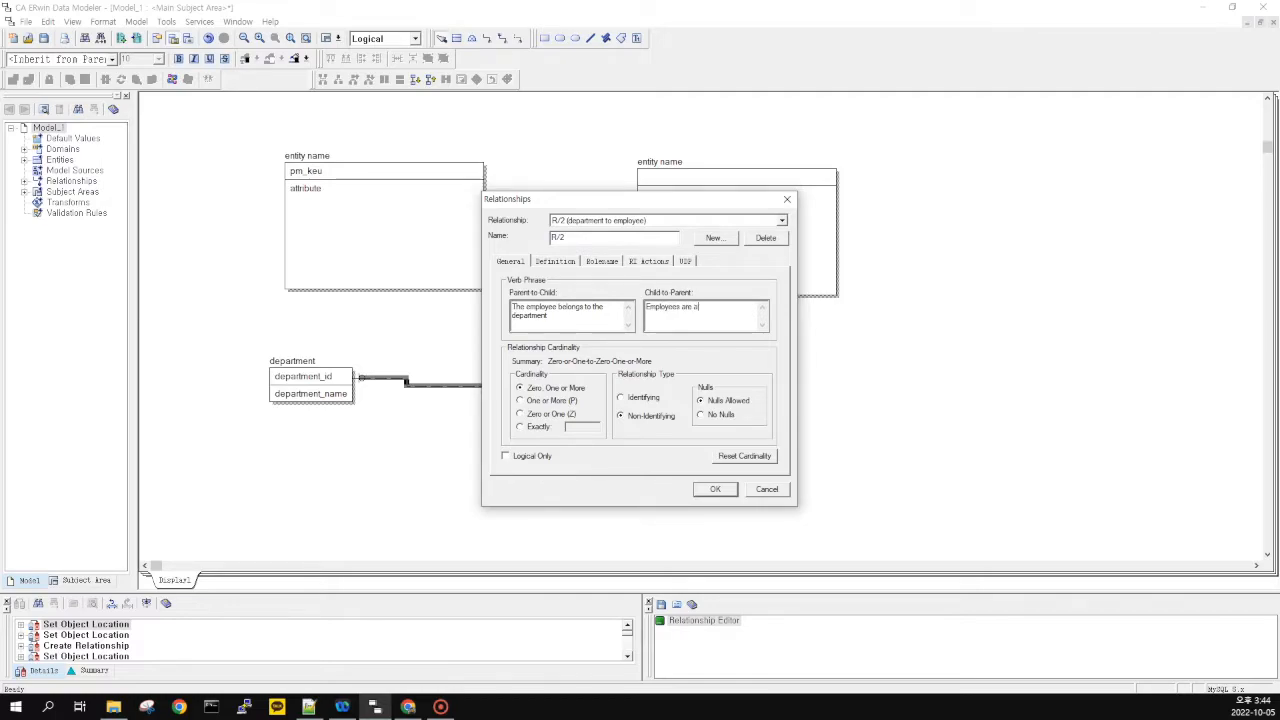
{"action": "type", "text": "ssigned to departments"}
{"action": "left_click", "coordinate": [716, 489]}
{"action": "left_click", "coordinate": [307, 362]}
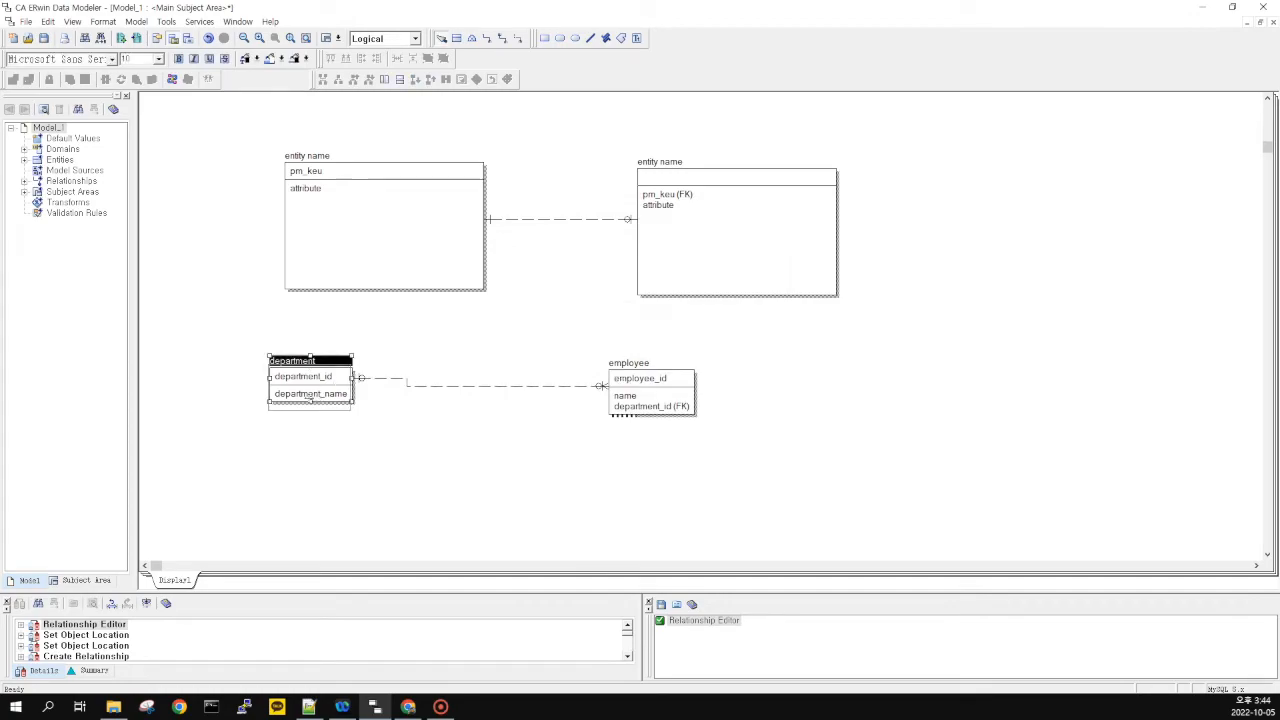
{"action": "left_click_drag", "start_coordinate": [310, 397], "coordinate": [312, 406]}
{"action": "left_click", "coordinate": [452, 457]}
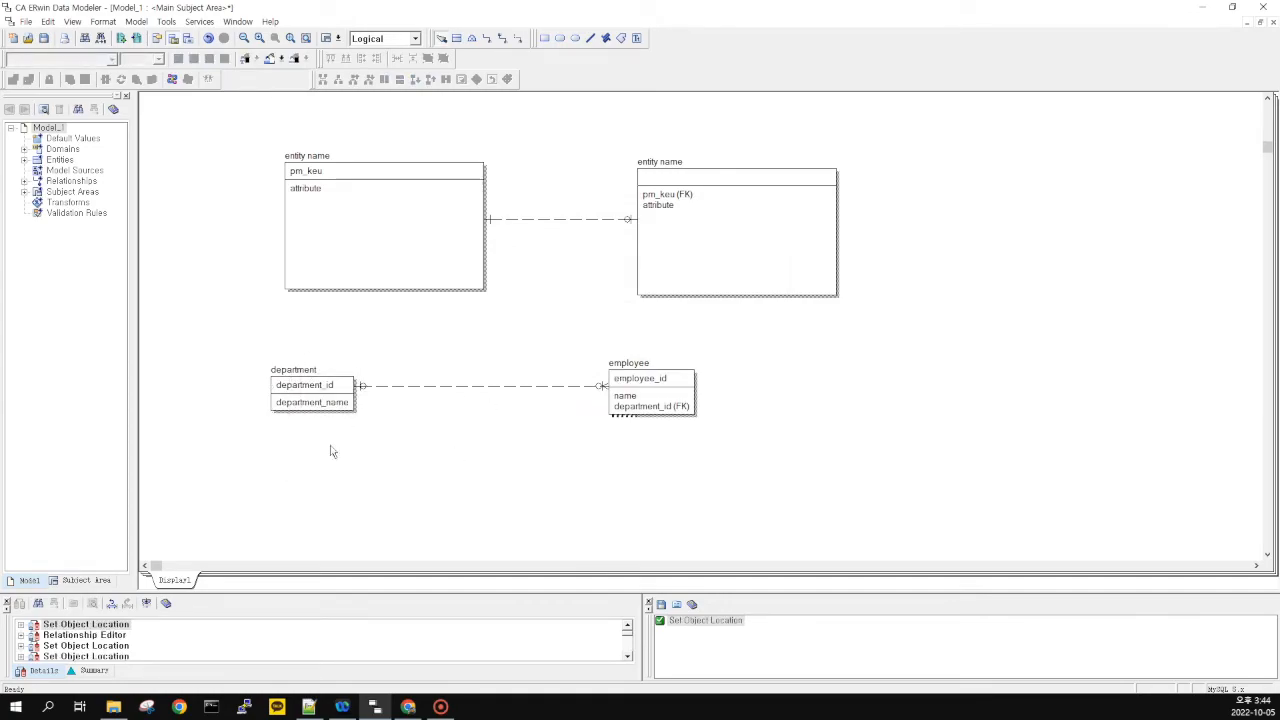
{"action": "left_click_drag", "start_coordinate": [242, 362], "coordinate": [297, 426]}
{"action": "left_click", "coordinate": [305, 398]}
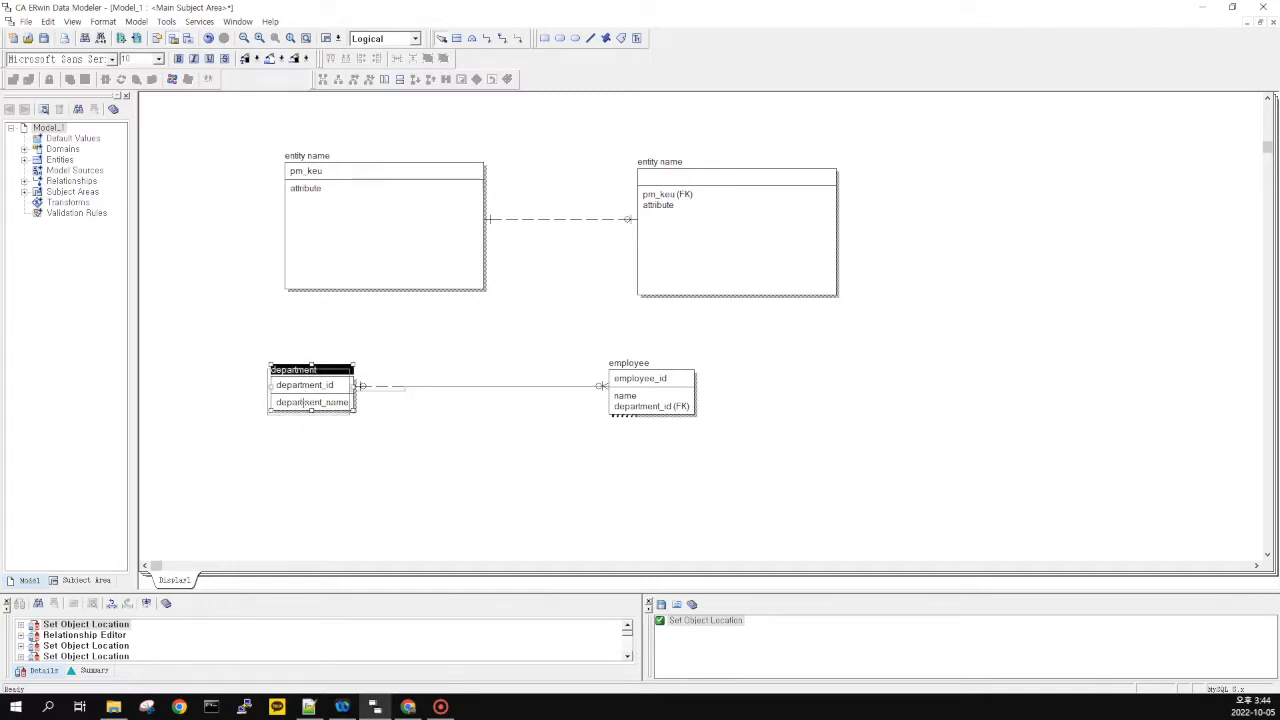
{"action": "left_click_drag", "start_coordinate": [305, 400], "coordinate": [306, 401]}
{"action": "left_click", "coordinate": [505, 468]}
{"action": "left_click", "coordinate": [509, 386]}
{"action": "left_click", "coordinate": [510, 432]}
{"action": "double_click", "coordinate": [505, 386]}
{"action": "left_click", "coordinate": [666, 382]}
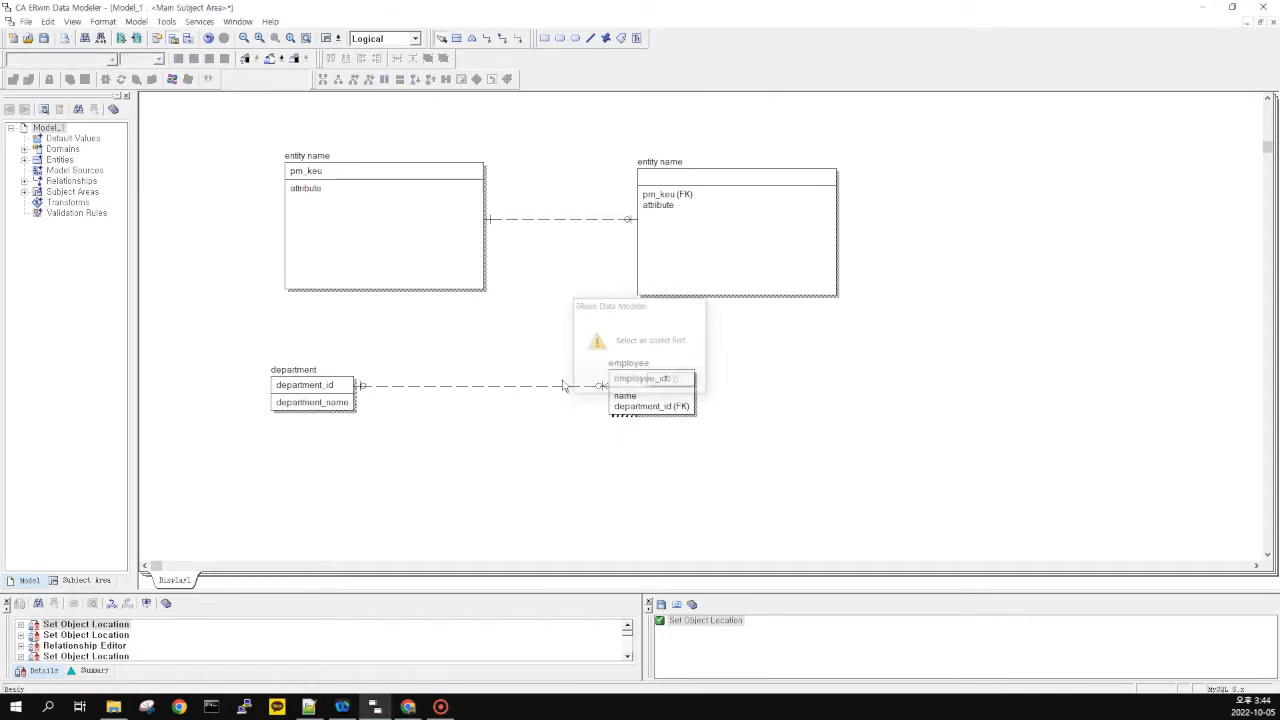
{"action": "left_click", "coordinate": [504, 387]}
{"action": "double_click", "coordinate": [503, 388]}
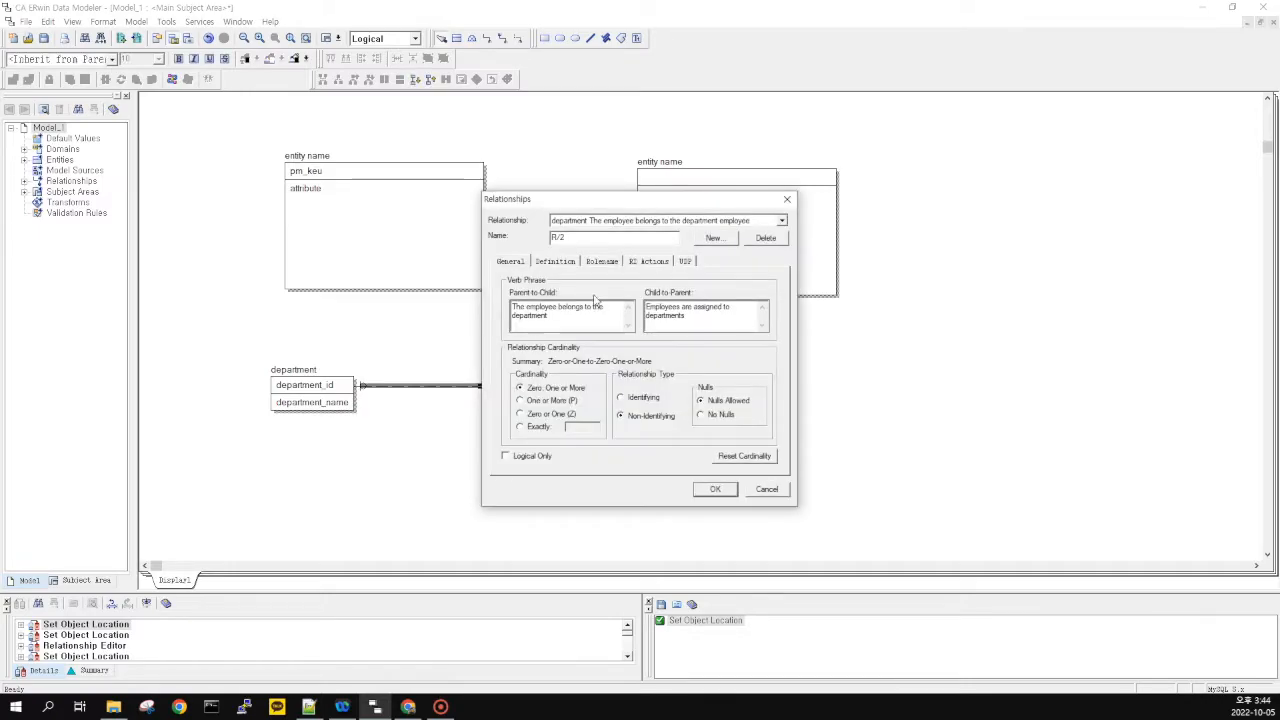
{"action": "key", "text": "alt+Tab"}
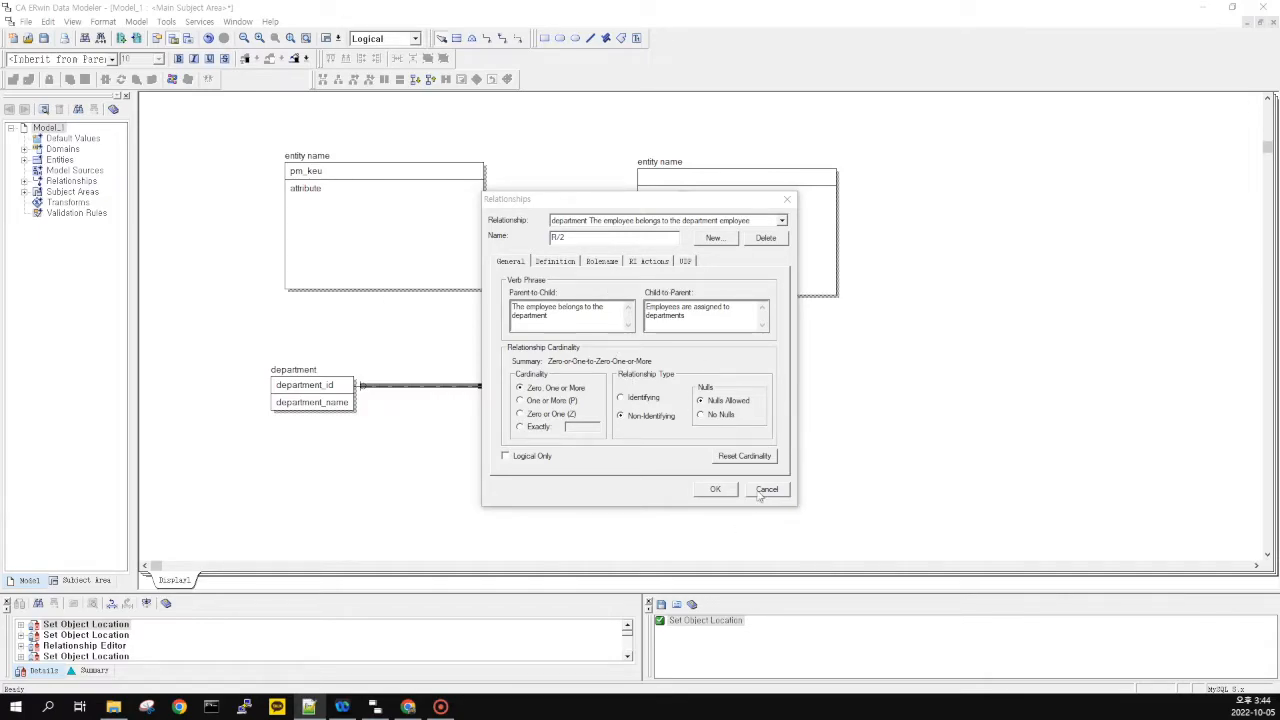
{"action": "left_click", "coordinate": [715, 489]}
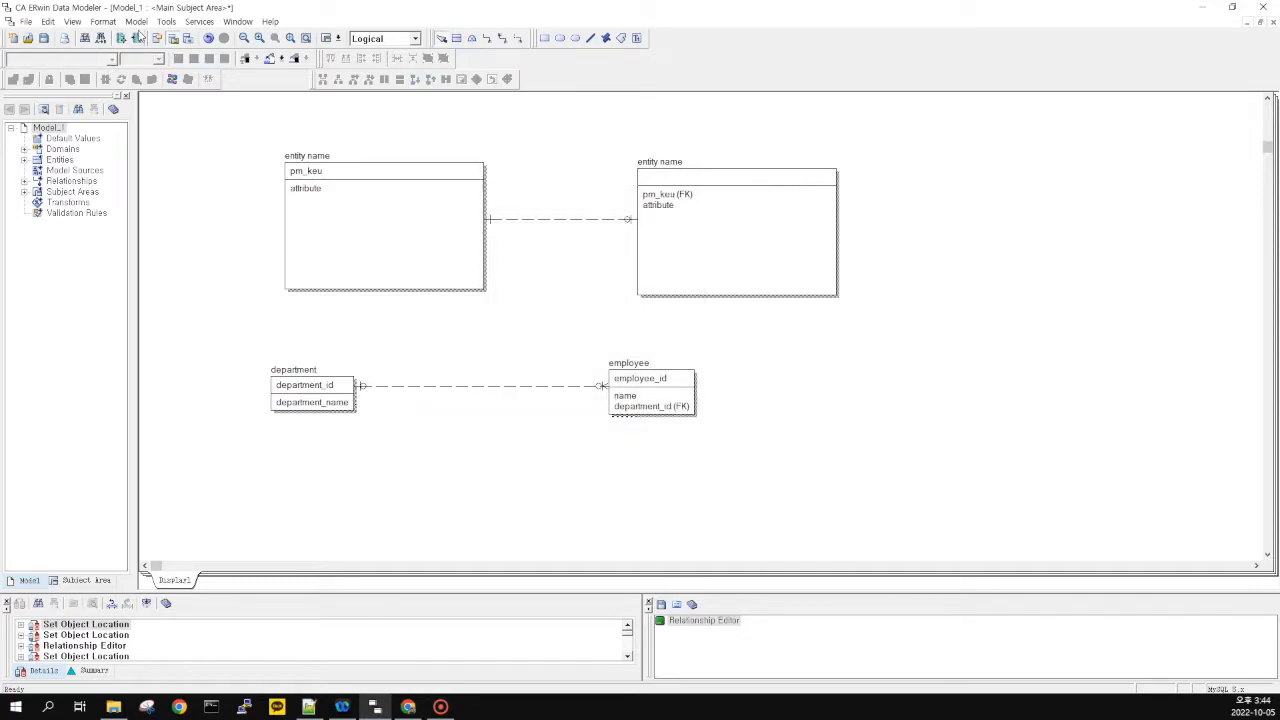
Turn on Format > Relationship Display > Verb Phrase so phrases show on the line
{"action": "left_click", "coordinate": [133, 24]}
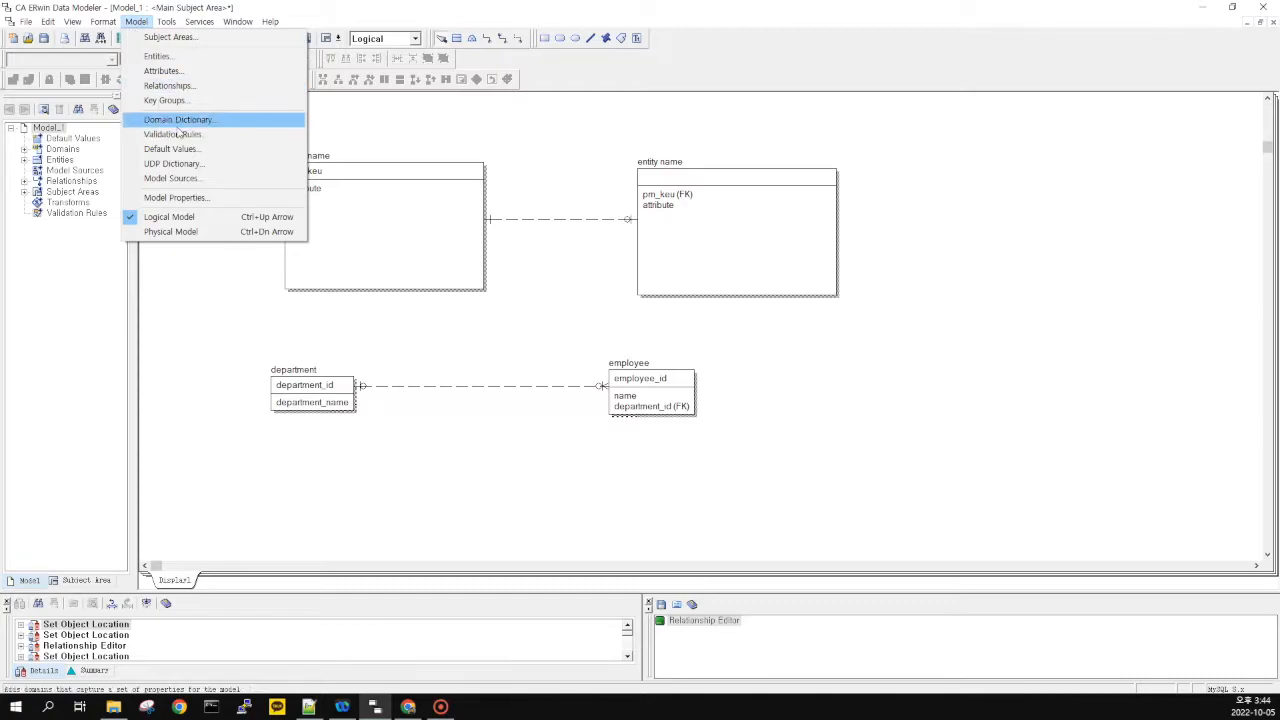
{"action": "mouse_move", "coordinate": [104, 22]}
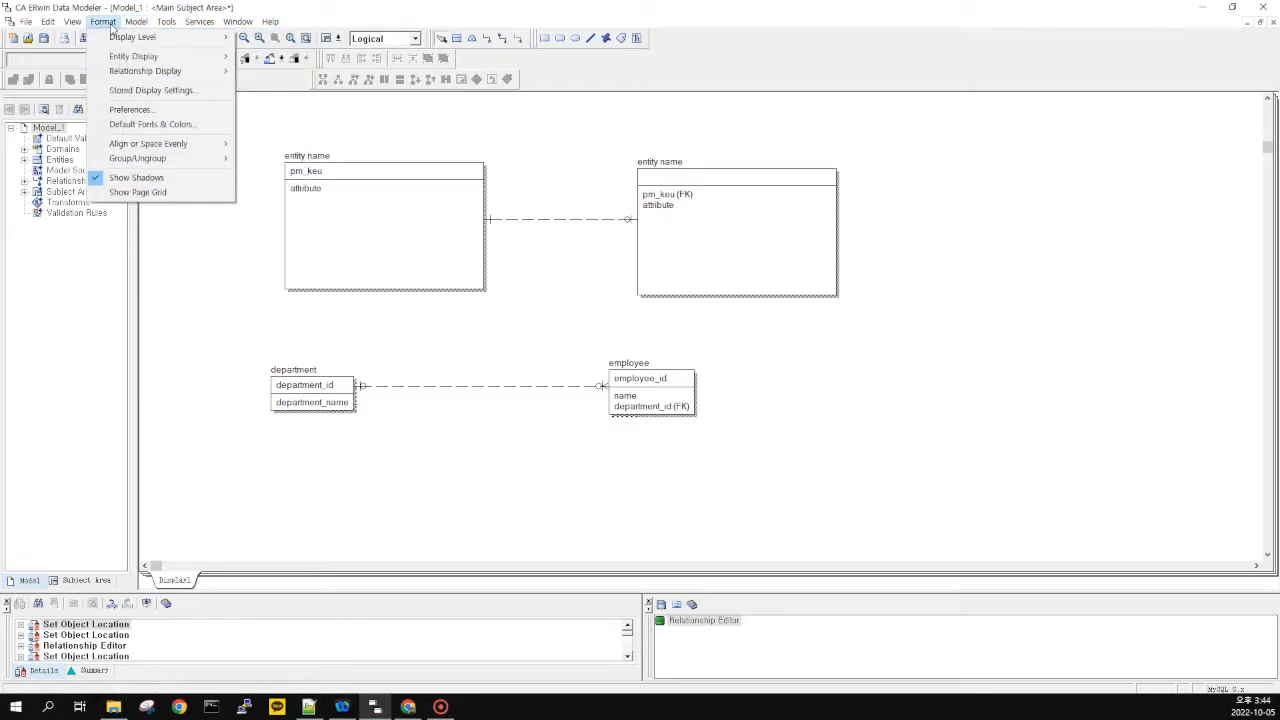
{"action": "mouse_move", "coordinate": [144, 40]}
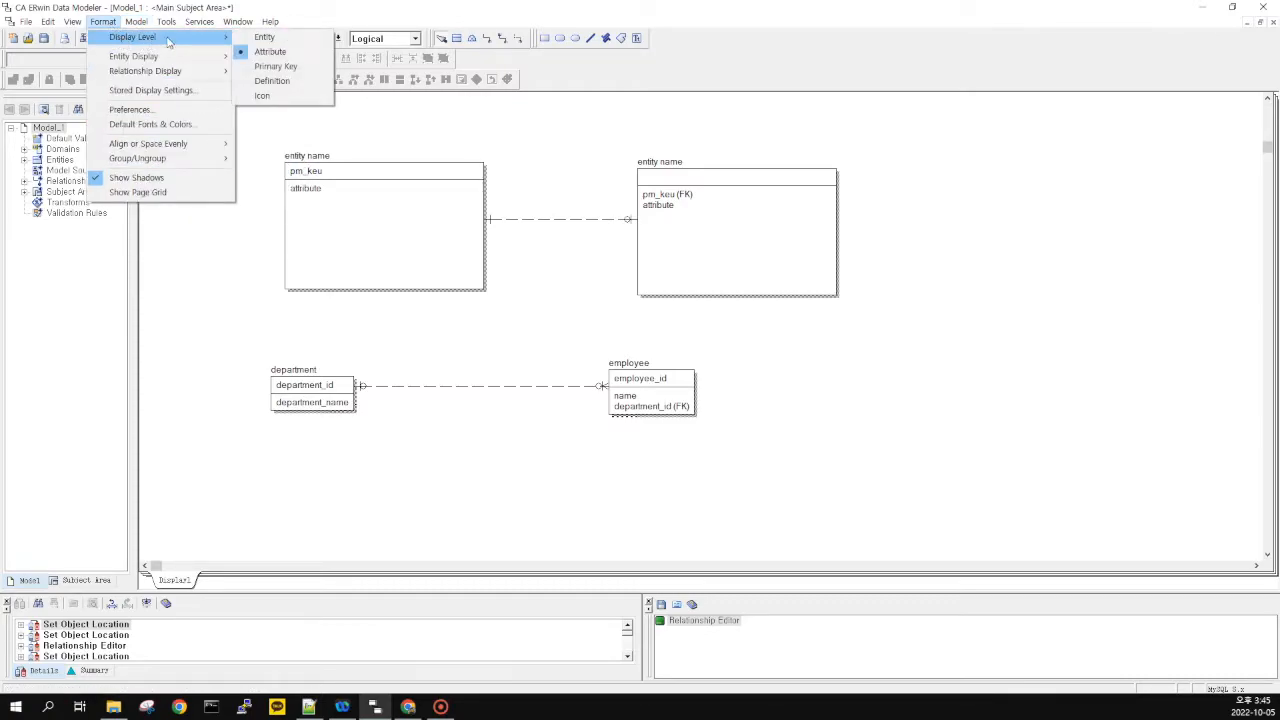
{"action": "mouse_move", "coordinate": [152, 72]}
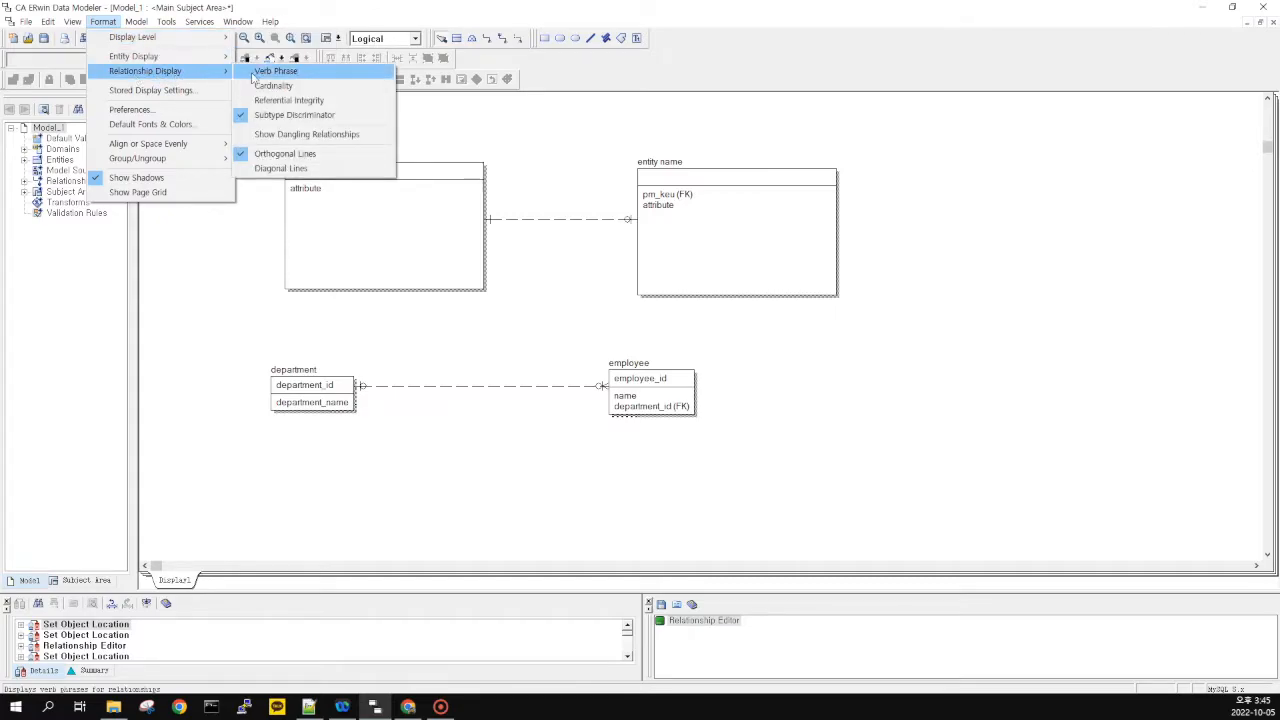
{"action": "left_click", "coordinate": [308, 76]}
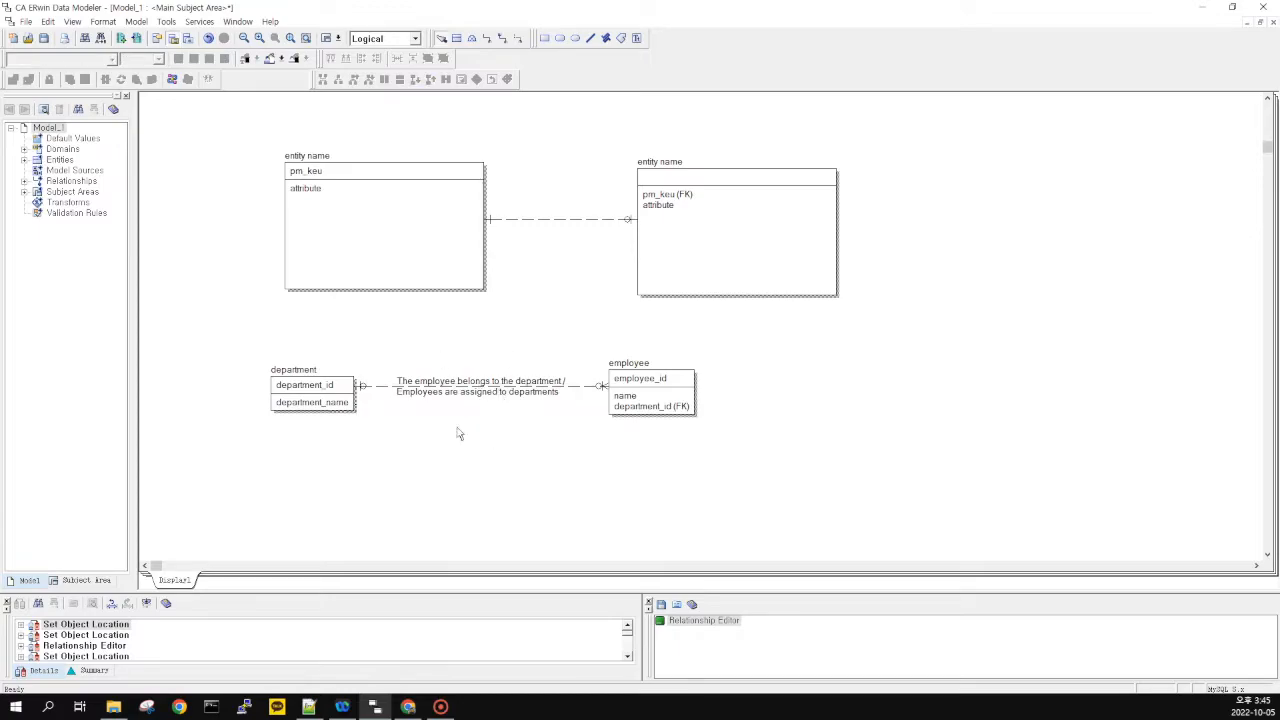
{"action": "key", "text": "alt+Tab"}
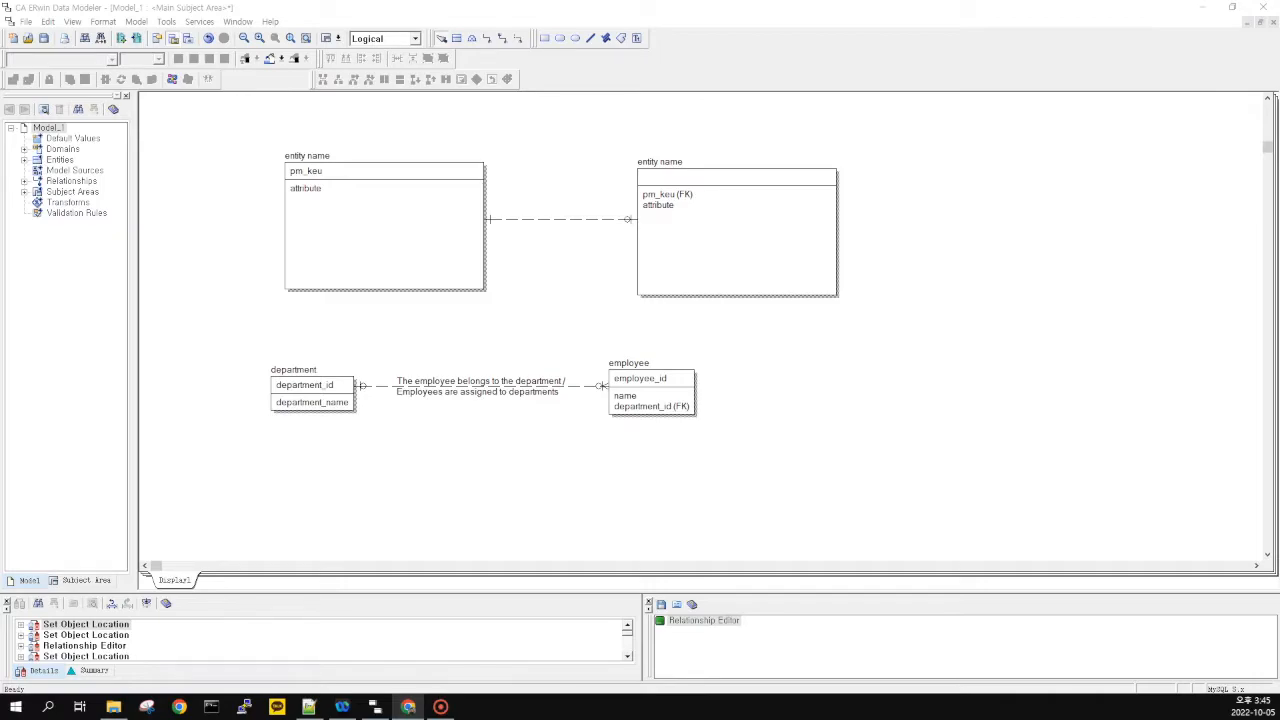
{"action": "left_click", "coordinate": [443, 380]}
{"action": "double_click", "coordinate": [505, 388]}
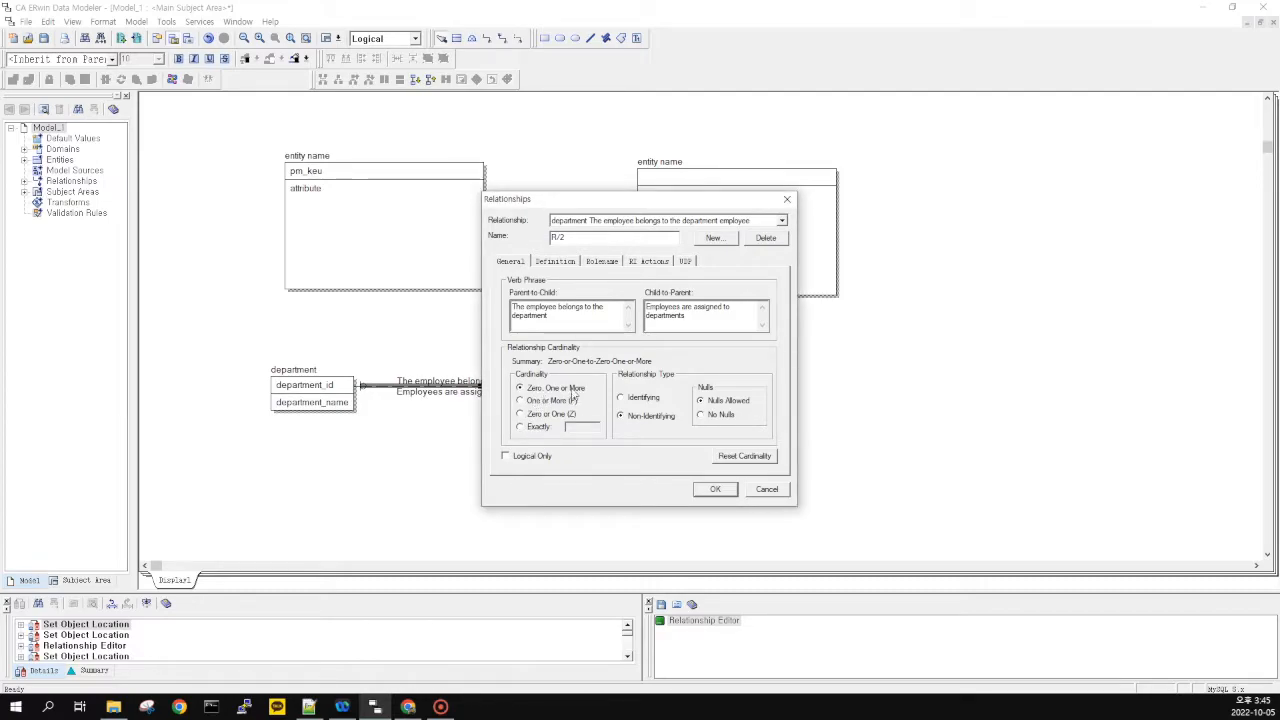
{"action": "left_click", "coordinate": [521, 401]}
{"action": "left_click", "coordinate": [548, 415]}
{"action": "left_click", "coordinate": [521, 428]}
{"action": "left_click", "coordinate": [724, 491]}
{"action": "double_click", "coordinate": [580, 388]}
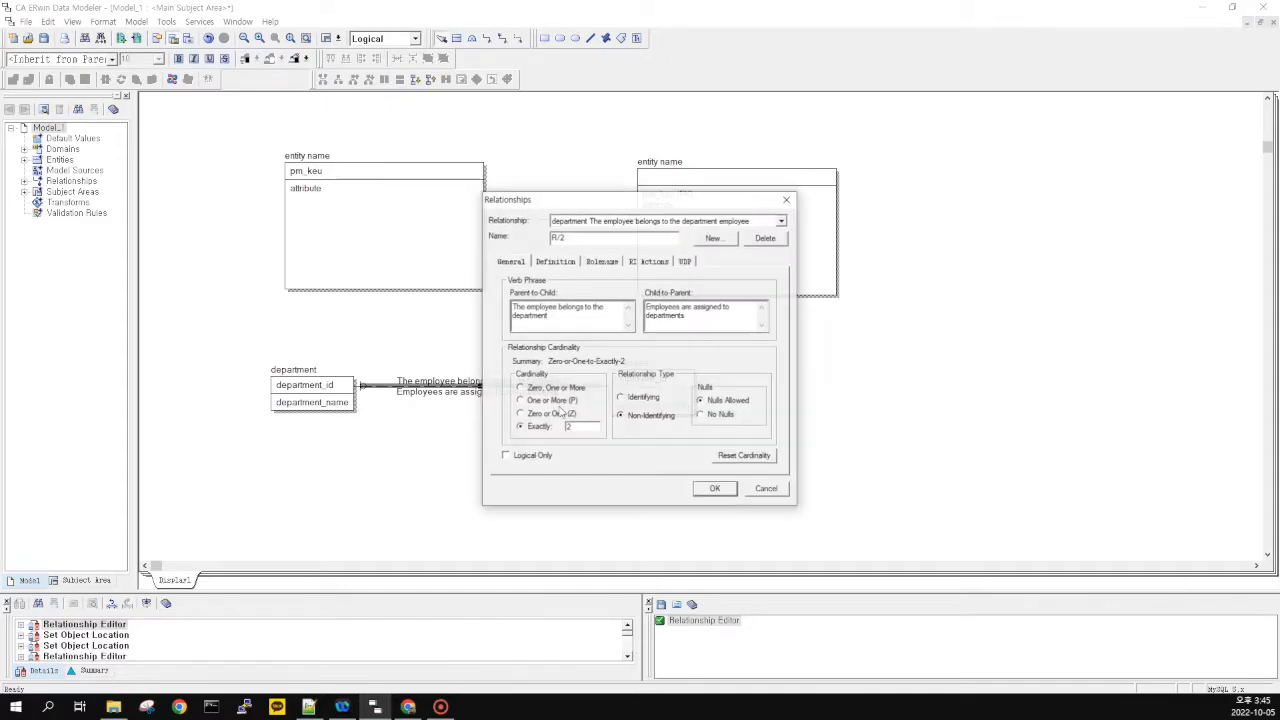
{"action": "left_click", "coordinate": [572, 393]}
{"action": "left_click", "coordinate": [716, 489]}
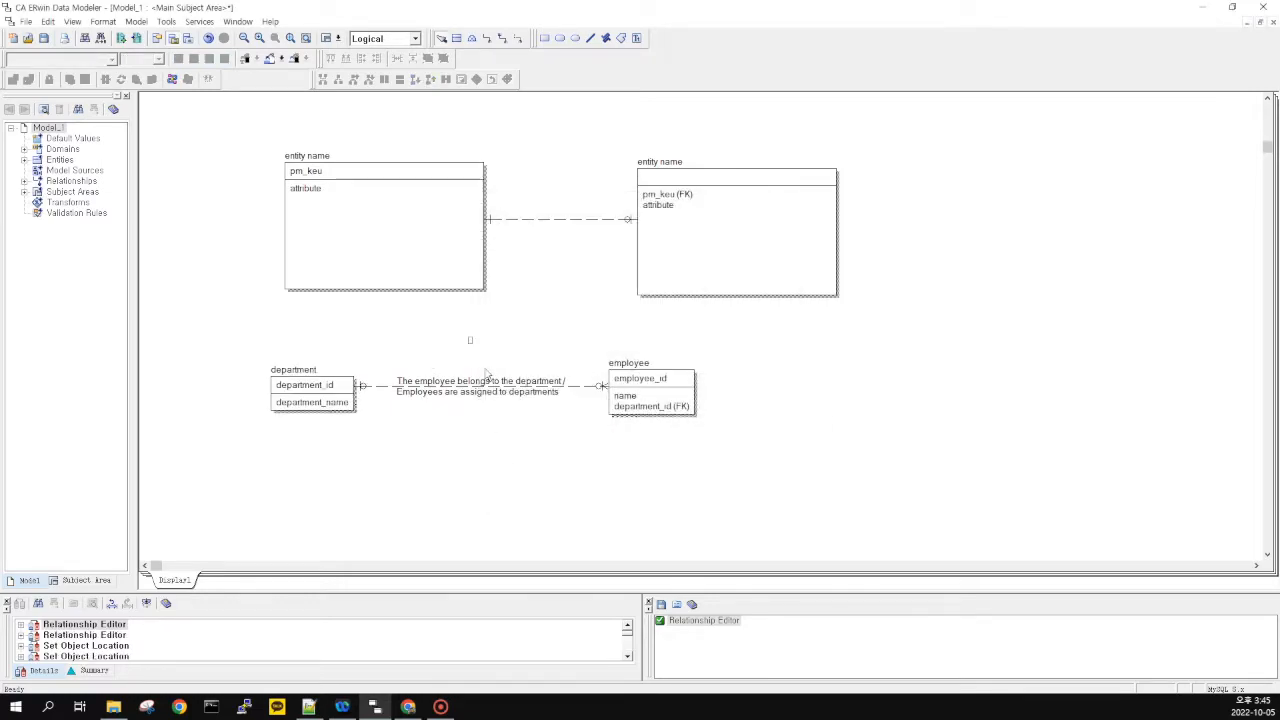
On empty canvas, add a Supplier entity with supplier_id and name attributes
{"action": "left_click_drag", "start_coordinate": [755, 482], "coordinate": [240, 323]}
{"action": "scroll", "coordinate": [340, 390], "scroll_direction": "down", "scroll_amount": 10}
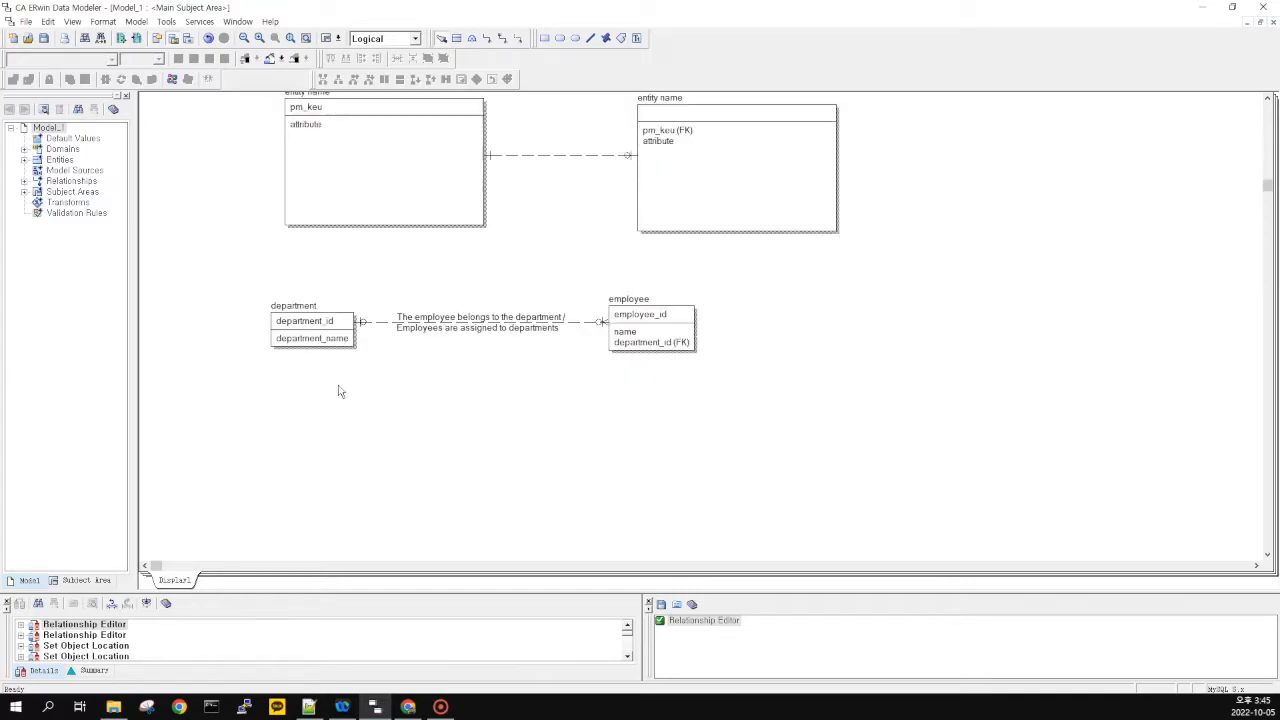
{"action": "scroll", "coordinate": [455, 284], "scroll_direction": "down", "scroll_amount": 3}
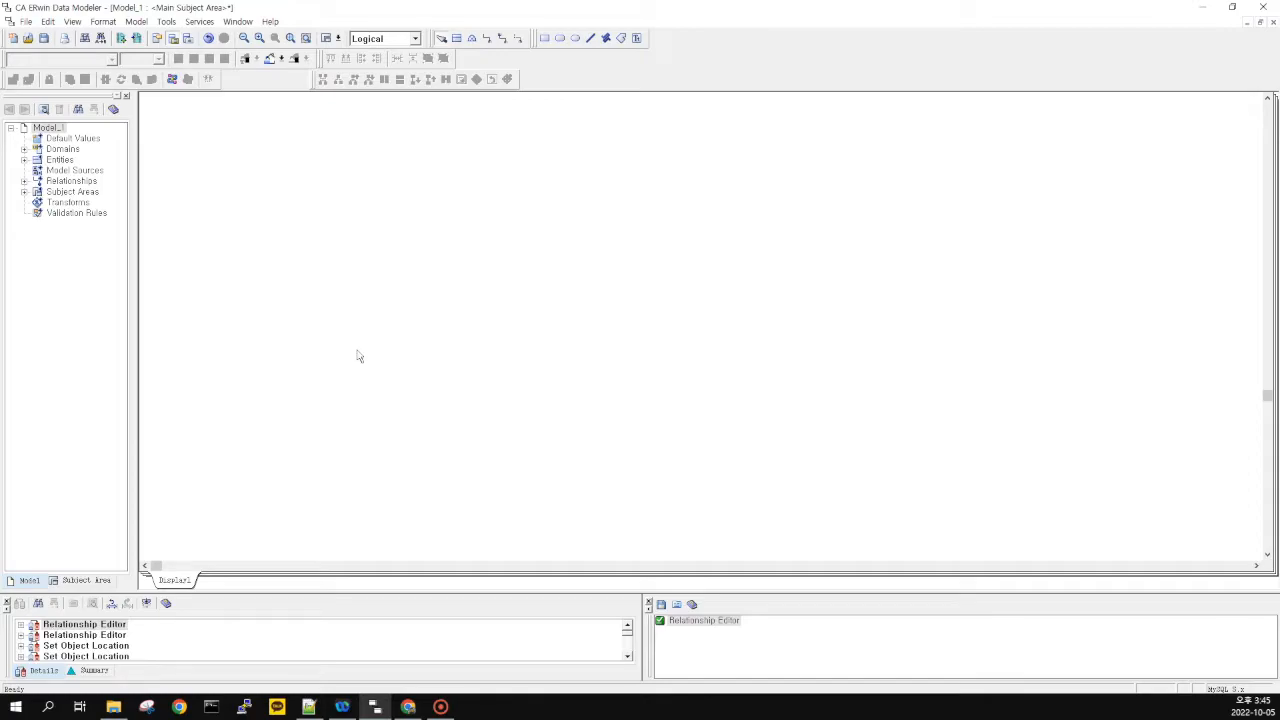
{"action": "left_click", "coordinate": [457, 38]}
{"action": "left_click", "coordinate": [310, 252]}
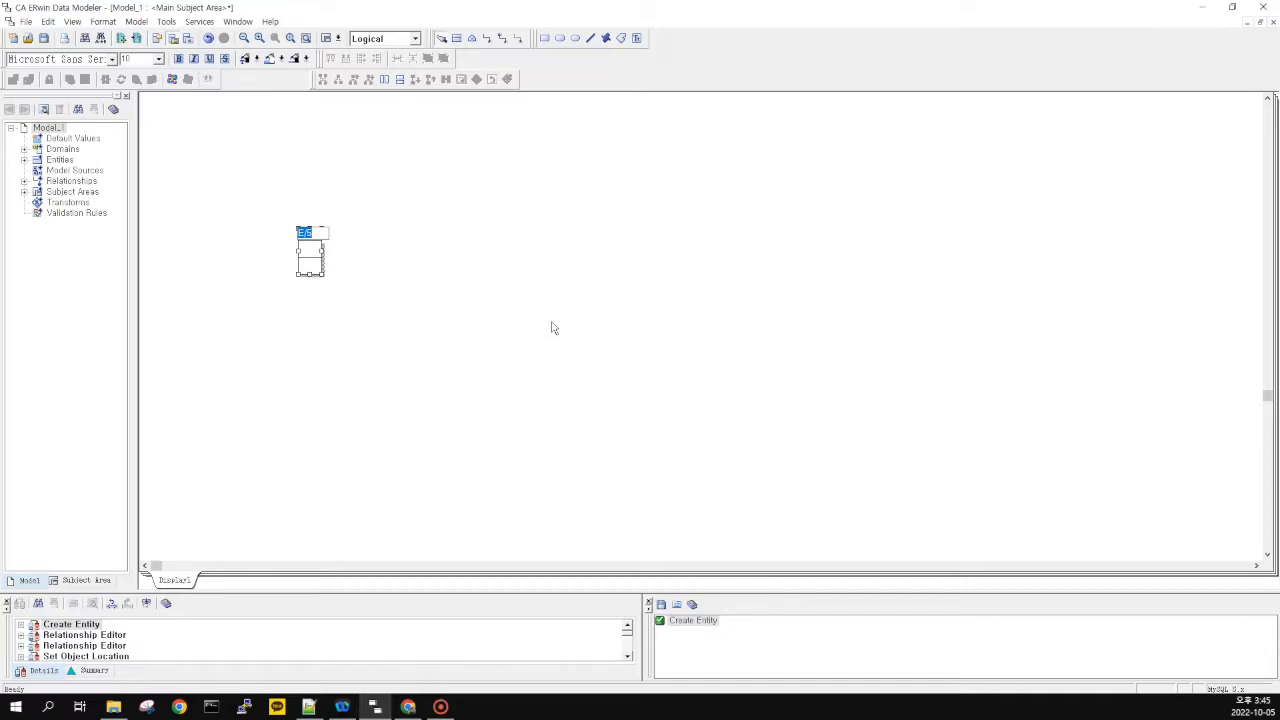
{"action": "type", "text": "Supplier"}
{"action": "key", "text": "Tab"}
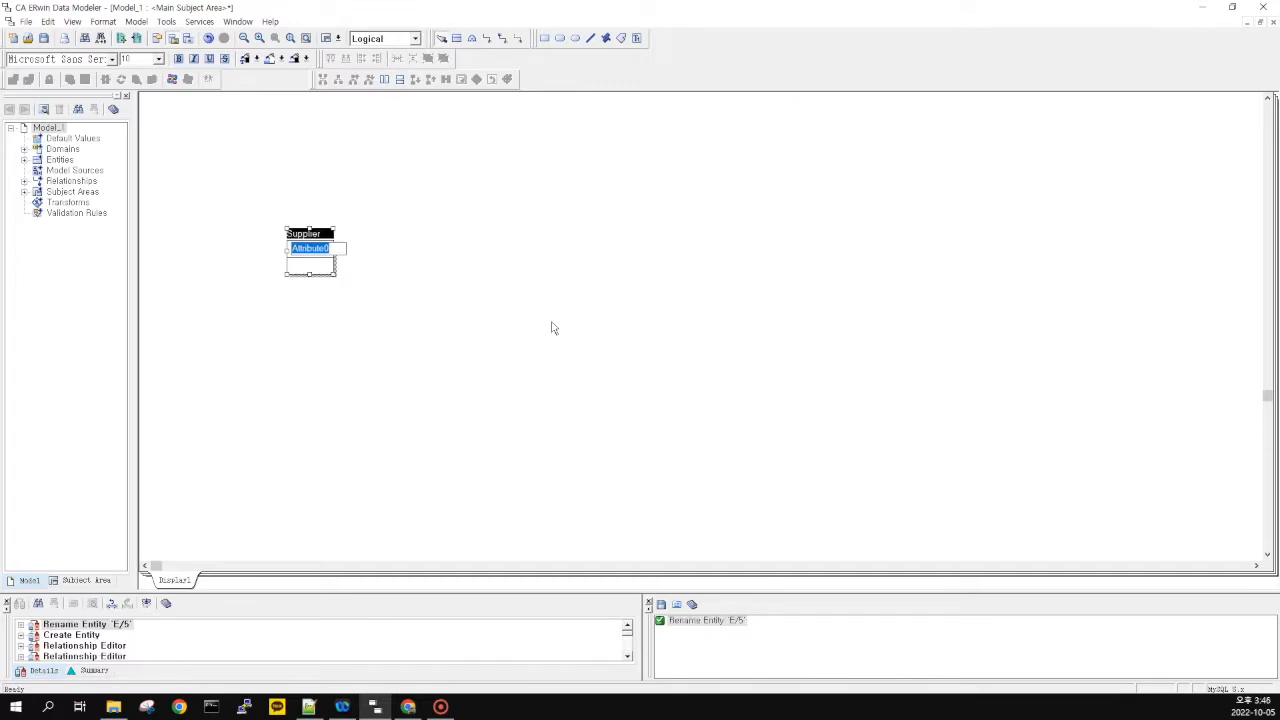
{"action": "type", "text": "Su"}
{"action": "type", "text": "ppelier"}
{"action": "type", "text": "lier"}
{"action": "type", "text": "_id"}
{"action": "key", "text": "Return"}
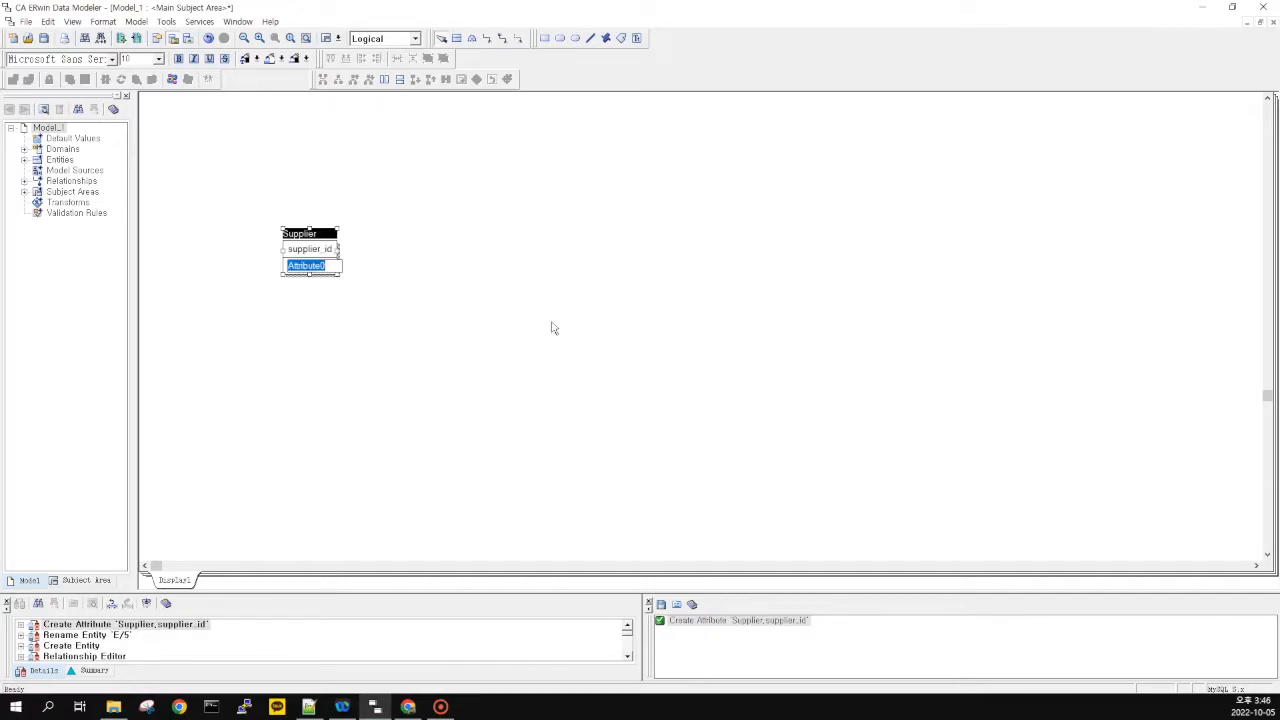
{"action": "type", "text": "name"}
{"action": "left_click", "coordinate": [585, 390]}
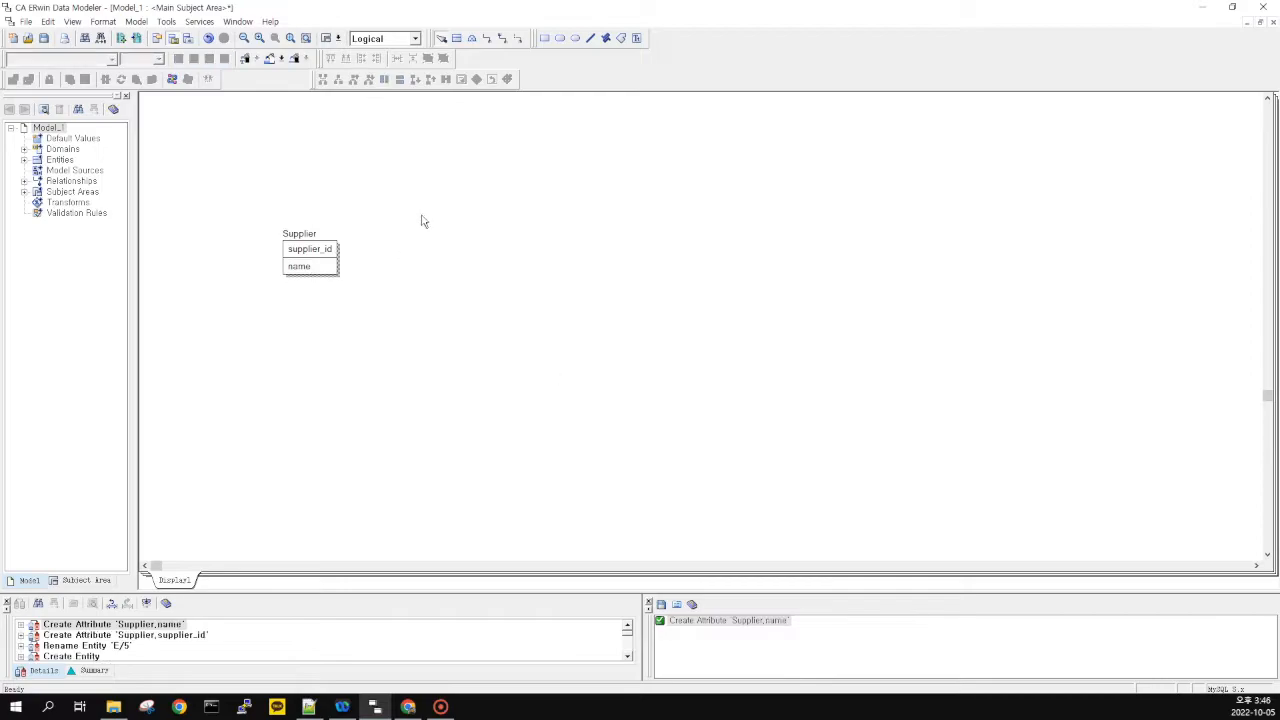
Place a second entity beside Supplier and name it Products
{"action": "left_click", "coordinate": [456, 38]}
{"action": "left_click", "coordinate": [445, 252]}
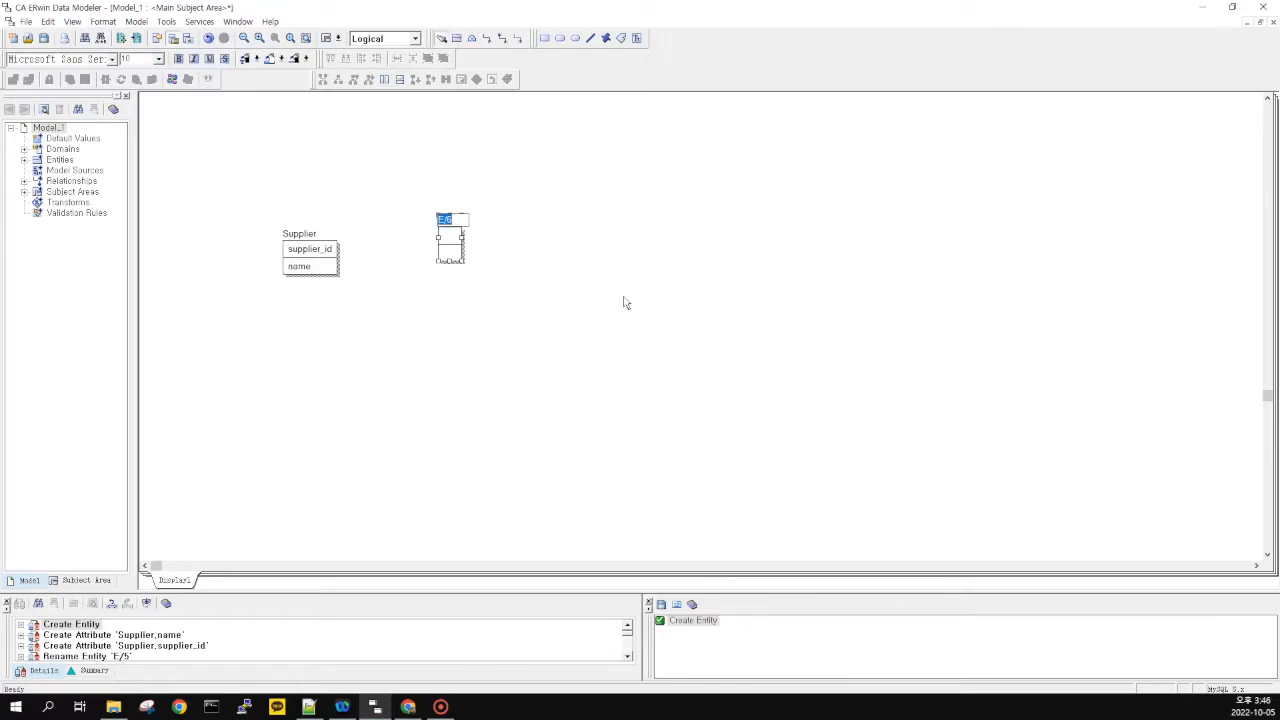
{"action": "type", "text": "products"}
{"action": "key", "text": "Tab"}
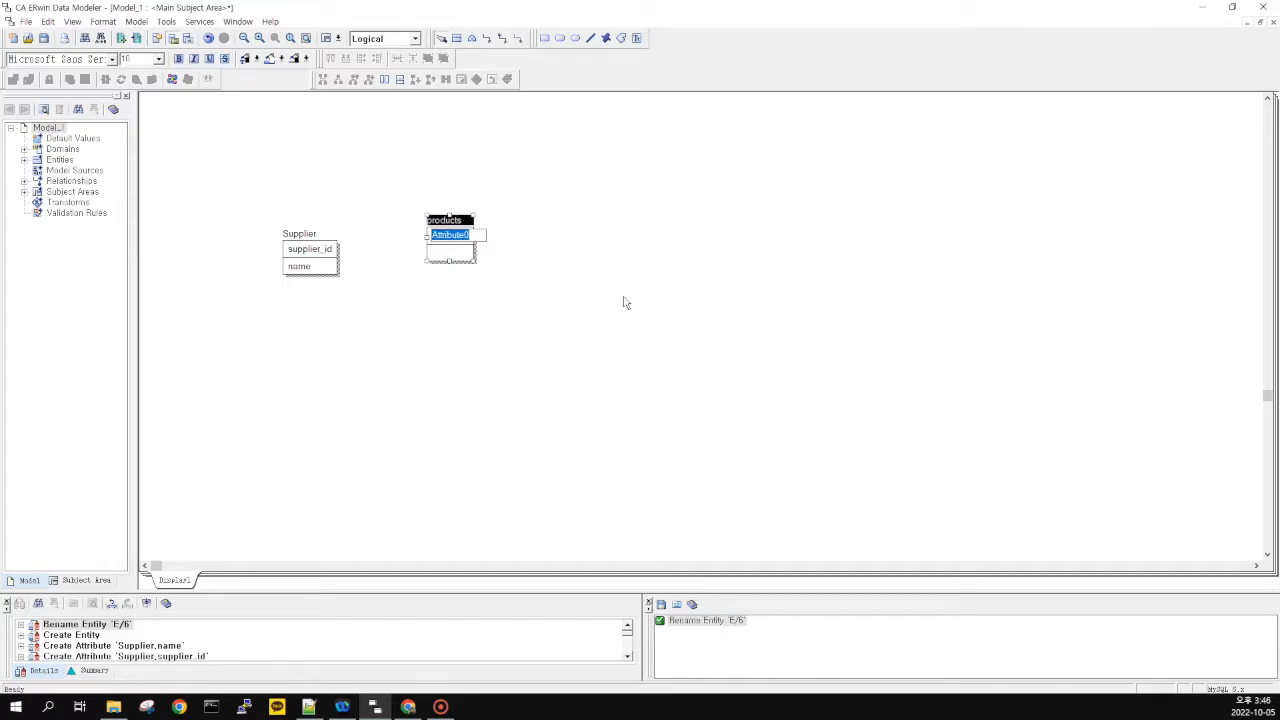
{"action": "key", "text": "shift+Tab"}
{"action": "type", "text": "Products"}
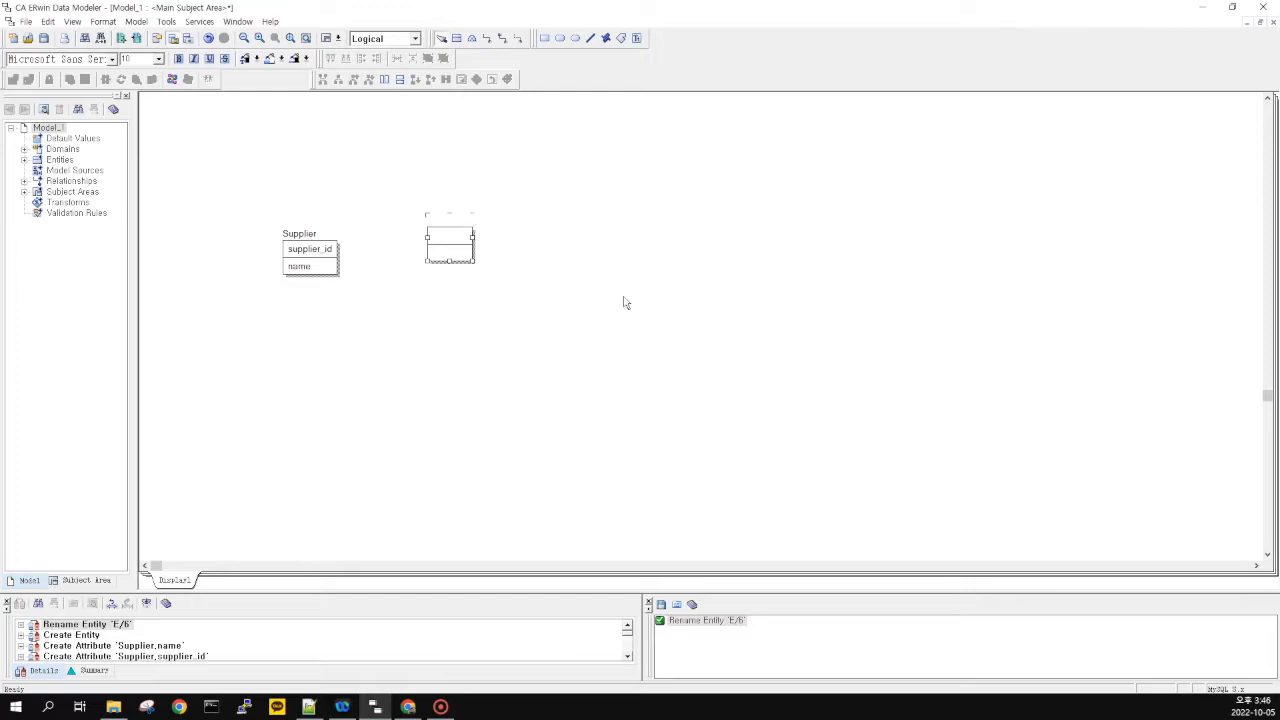
{"action": "key", "text": "Tab"}
Give it product_id and product_name, rename it Product, and place a third entity
{"action": "type", "text": "produc"}
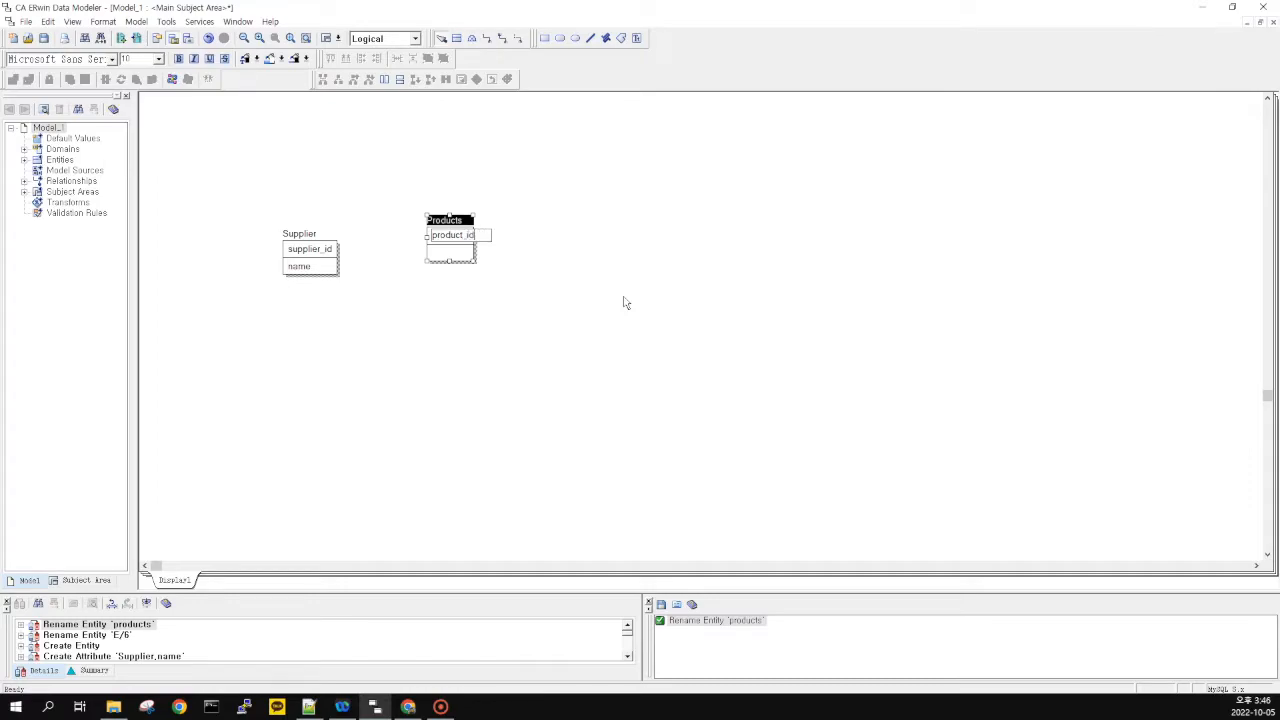
{"action": "key", "text": "Tab"}
{"action": "key", "text": "Tab"}
{"action": "key", "text": "End"}
{"action": "key", "text": "BackSpace"}
{"action": "key", "text": "Tab"}
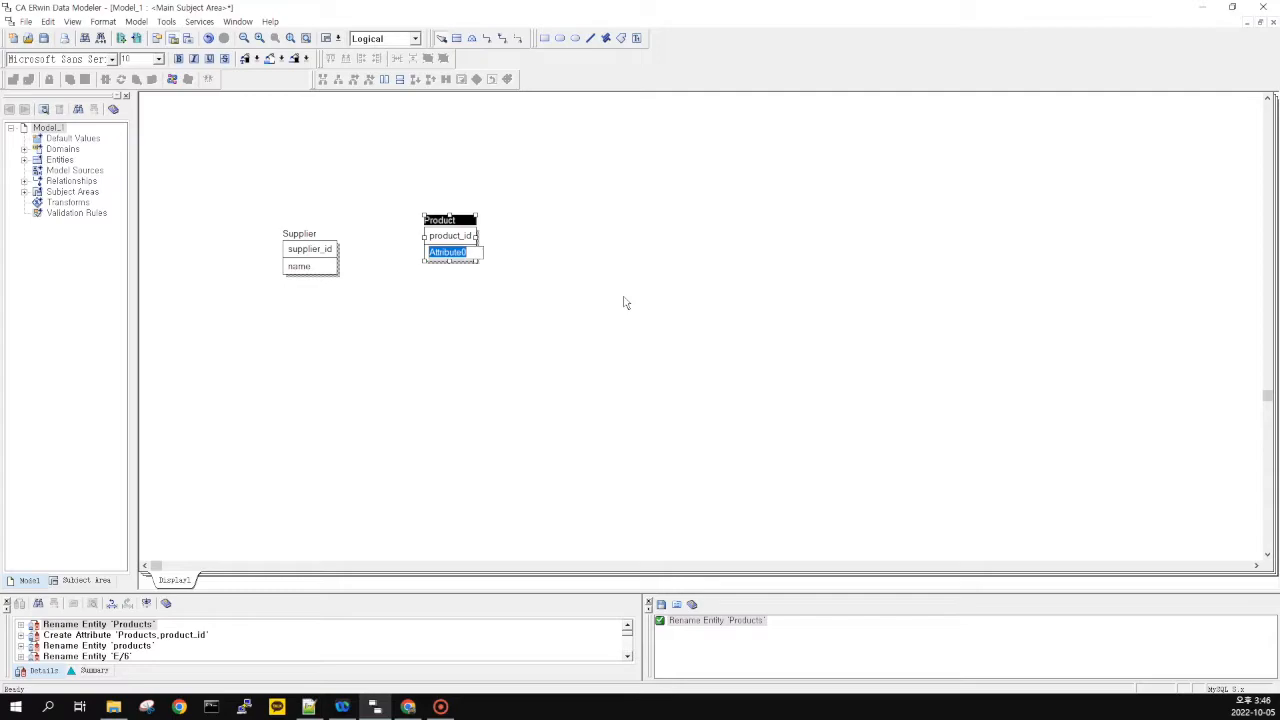
{"action": "type", "text": "product_name"}
{"action": "key", "text": "Tab"}
{"action": "left_click", "coordinate": [614, 263]}
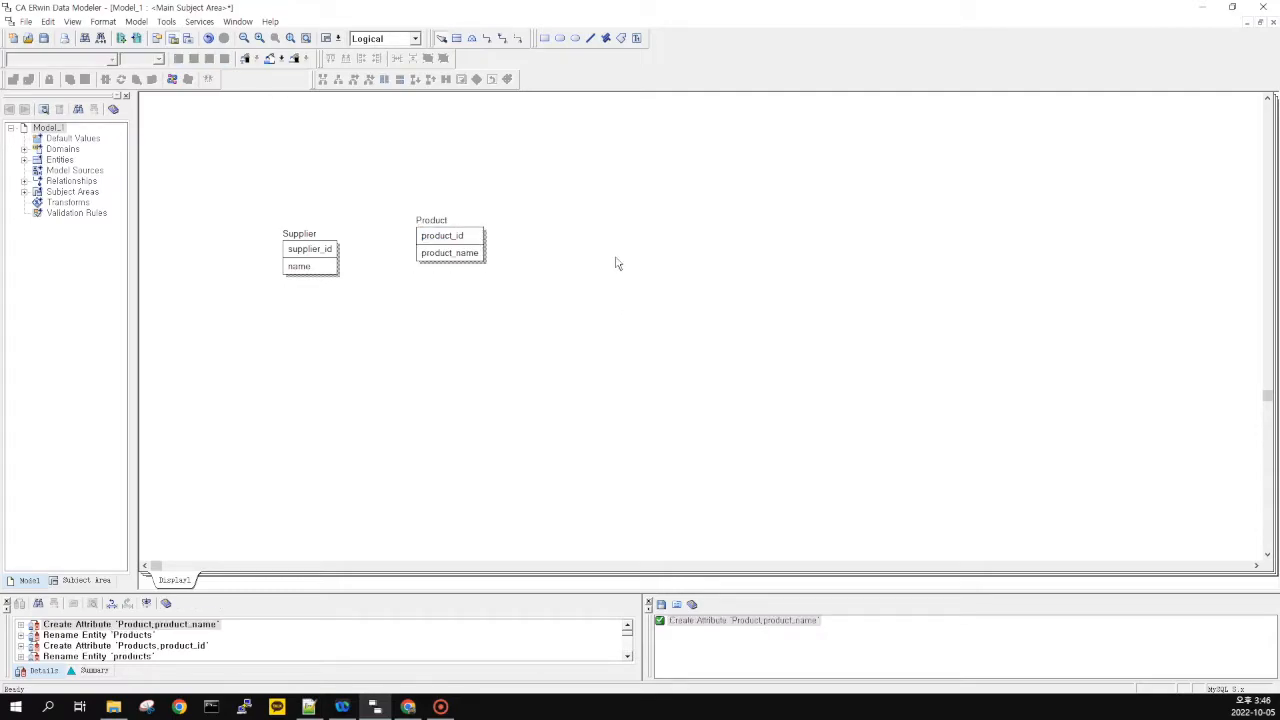
{"action": "left_click", "coordinate": [456, 38]}
{"action": "left_click", "coordinate": [668, 220]}
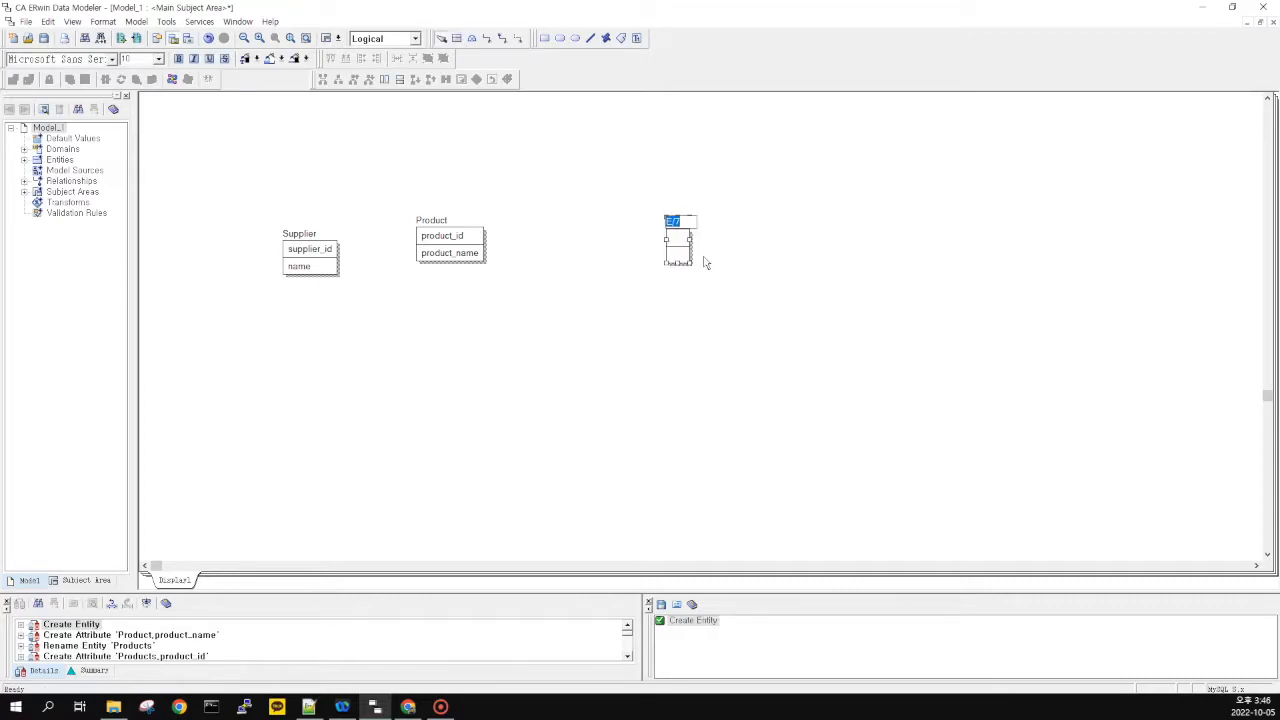
Name the third entity Customer with attributes Customer_id and customer_name
{"action": "key", "text": "BackSpace"}
{"action": "type", "text": "Customer"}
{"action": "key", "text": "Tab"}
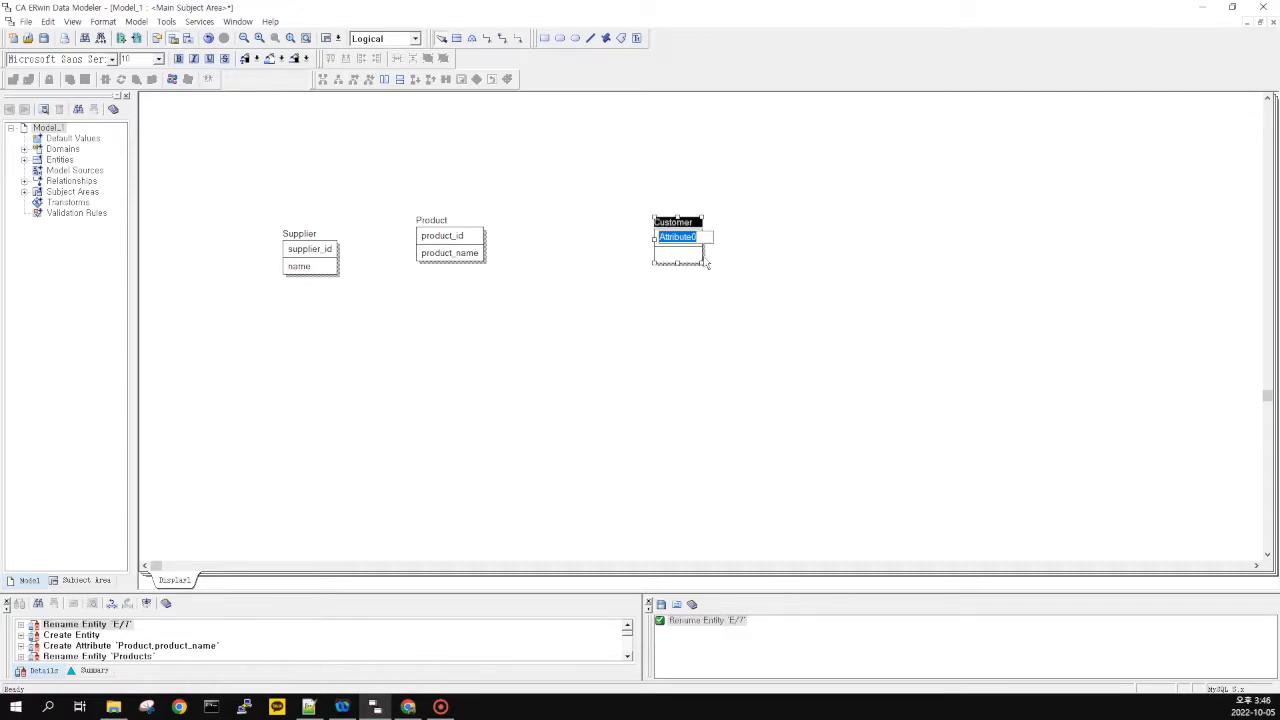
{"action": "type", "text": "c"}
{"action": "type", "text": "ustomer"}
{"action": "type", "text": "_id"}
{"action": "key", "text": "Tab"}
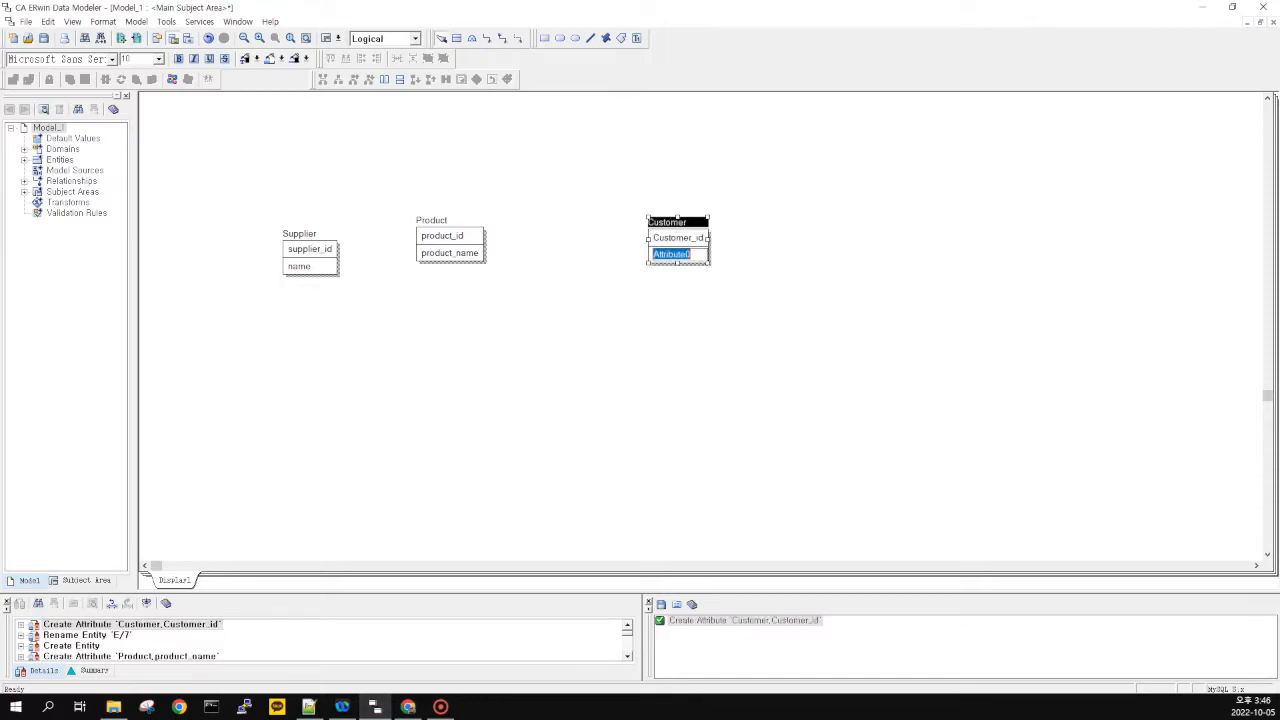
{"action": "type", "text": "Costomer_name"}
{"action": "key", "text": "Tab"}
{"action": "left_click", "coordinate": [650, 418]}
Drag Supplier, Product and Customer into a row across the canvas
{"action": "left_click_drag", "start_coordinate": [709, 241], "coordinate": [720, 277]}
{"action": "left_click", "coordinate": [594, 316]}
{"action": "left_click_drag", "start_coordinate": [447, 237], "coordinate": [492, 269]}
{"action": "left_click", "coordinate": [353, 266]}
{"action": "left_click_drag", "start_coordinate": [397, 203], "coordinate": [260, 311]}
{"action": "mouse_move", "coordinate": [318, 251]}
{"action": "left_mouse_down"}
{"action": "mouse_move", "coordinate": [309, 282]}
{"action": "mouse_move", "coordinate": [631, 211]}
{"action": "left_mouse_up"}
{"action": "left_click", "coordinate": [331, 341]}
{"action": "left_click_drag", "start_coordinate": [255, 224], "coordinate": [543, 367]}
{"action": "left_click", "coordinate": [428, 207]}
{"action": "left_click_drag", "start_coordinate": [618, 337], "coordinate": [796, 353]}
{"action": "mouse_move", "coordinate": [818, 343]}
{"action": "left_mouse_down"}
{"action": "mouse_move", "coordinate": [828, 346]}
{"action": "mouse_move", "coordinate": [441, 191]}
{"action": "left_mouse_up"}
{"action": "left_click_drag", "start_coordinate": [417, 227], "coordinate": [762, 367]}
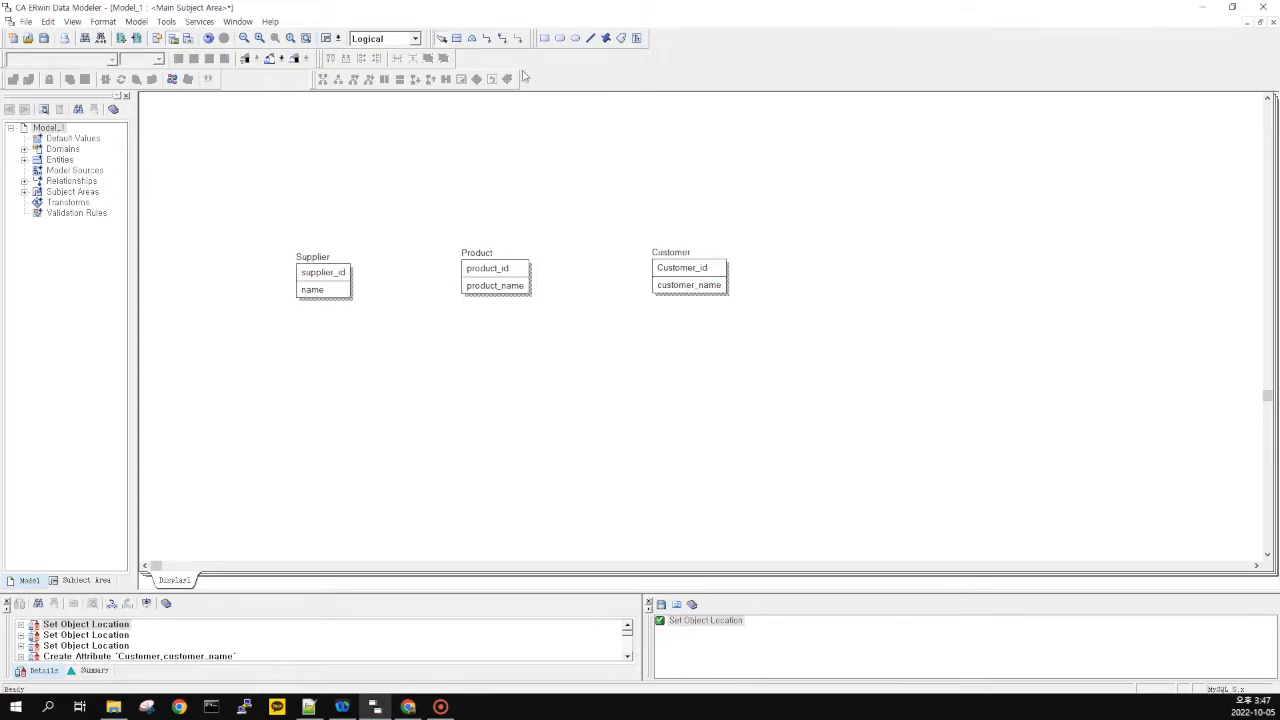
{"action": "left_click", "coordinate": [502, 38]}
{"action": "left_click", "coordinate": [320, 286]}
{"action": "left_click", "coordinate": [507, 287]}
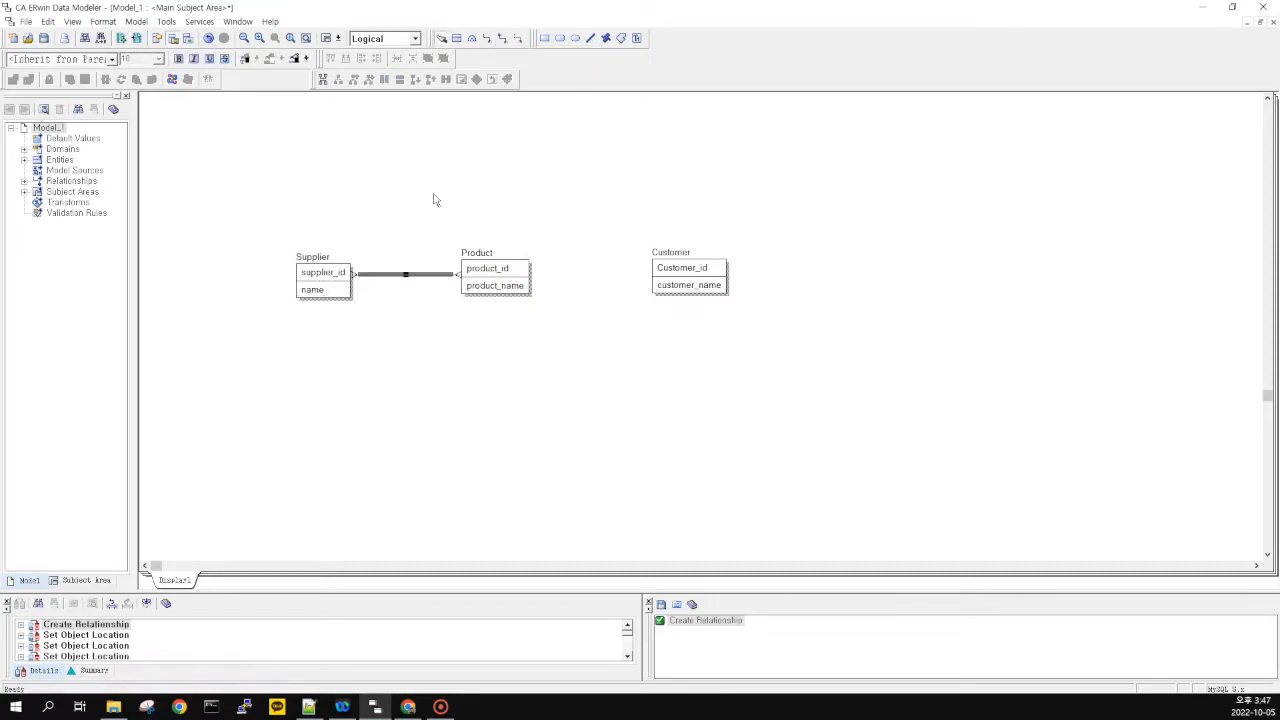
{"action": "left_click_drag", "start_coordinate": [317, 296], "coordinate": [251, 282]}
{"action": "left_click", "coordinate": [293, 256]}
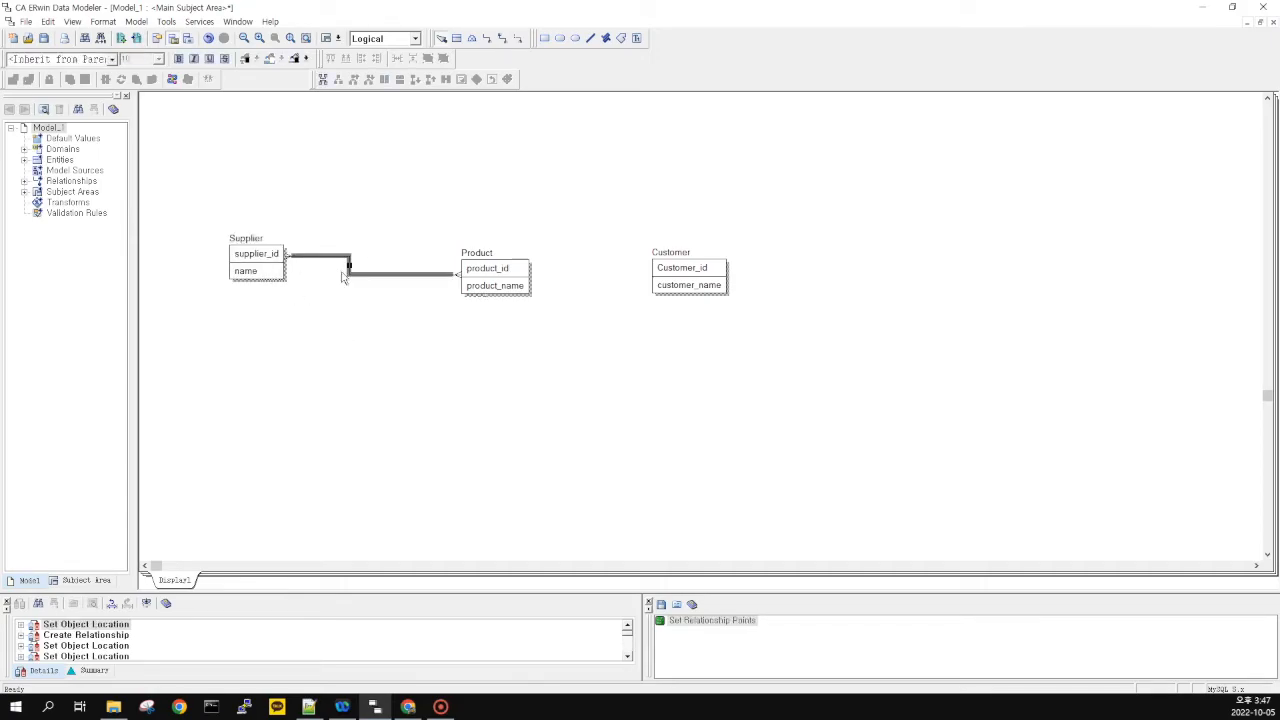
{"action": "double_click", "coordinate": [397, 278]}
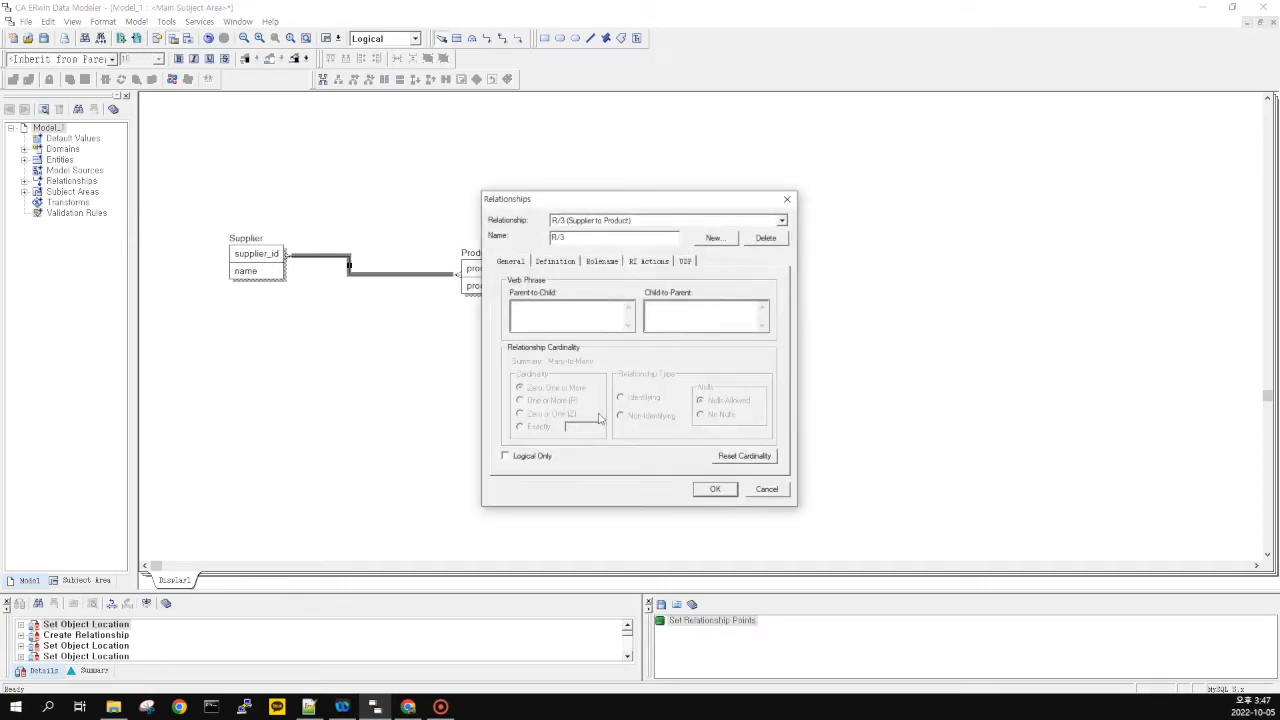
{"action": "key", "text": "Escape"}
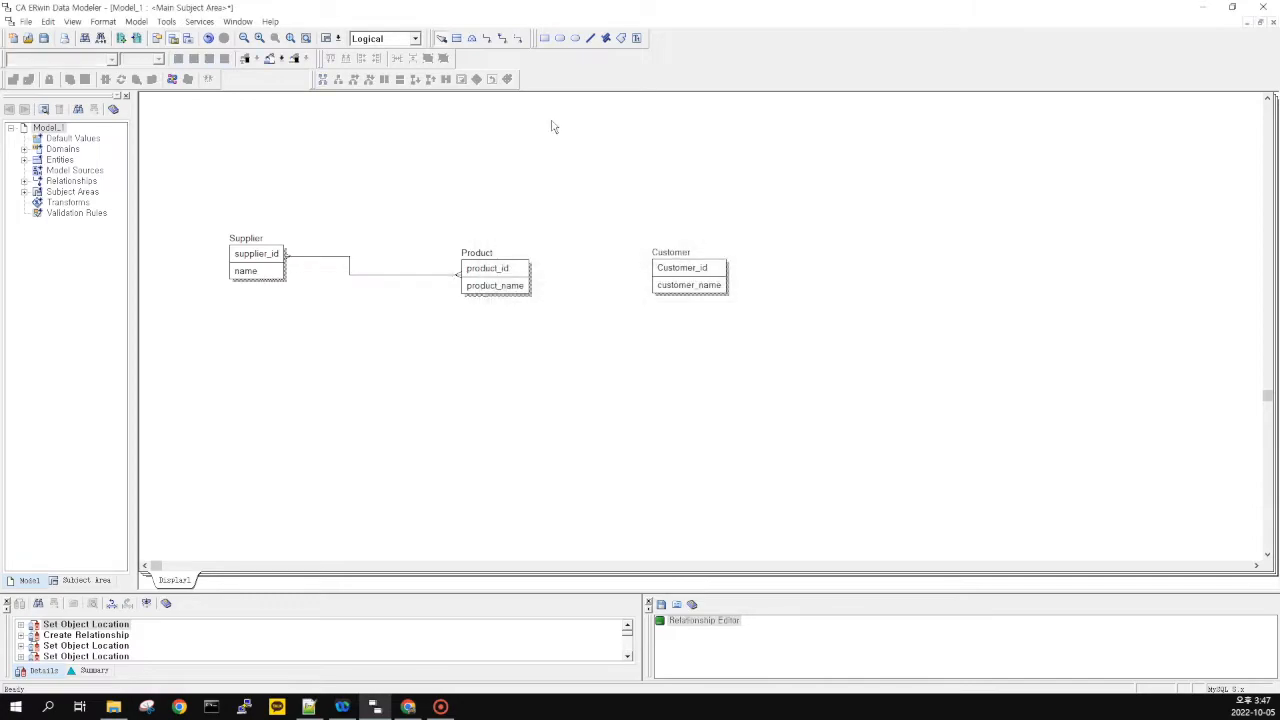
{"action": "left_click", "coordinate": [502, 38]}
{"action": "left_click", "coordinate": [511, 283]}
{"action": "left_click", "coordinate": [684, 276]}
{"action": "double_click", "coordinate": [591, 270]}
{"action": "left_click", "coordinate": [766, 489]}
{"action": "left_click_drag", "start_coordinate": [680, 290], "coordinate": [689, 246]}
{"action": "left_click_drag", "start_coordinate": [768, 436], "coordinate": [775, 425]}
{"action": "left_click_drag", "start_coordinate": [775, 399], "coordinate": [768, 440]}
{"action": "left_click_drag", "start_coordinate": [768, 440], "coordinate": [284, 148]}
{"action": "left_click_drag", "start_coordinate": [186, 151], "coordinate": [800, 429]}
{"action": "left_click", "coordinate": [790, 420]}
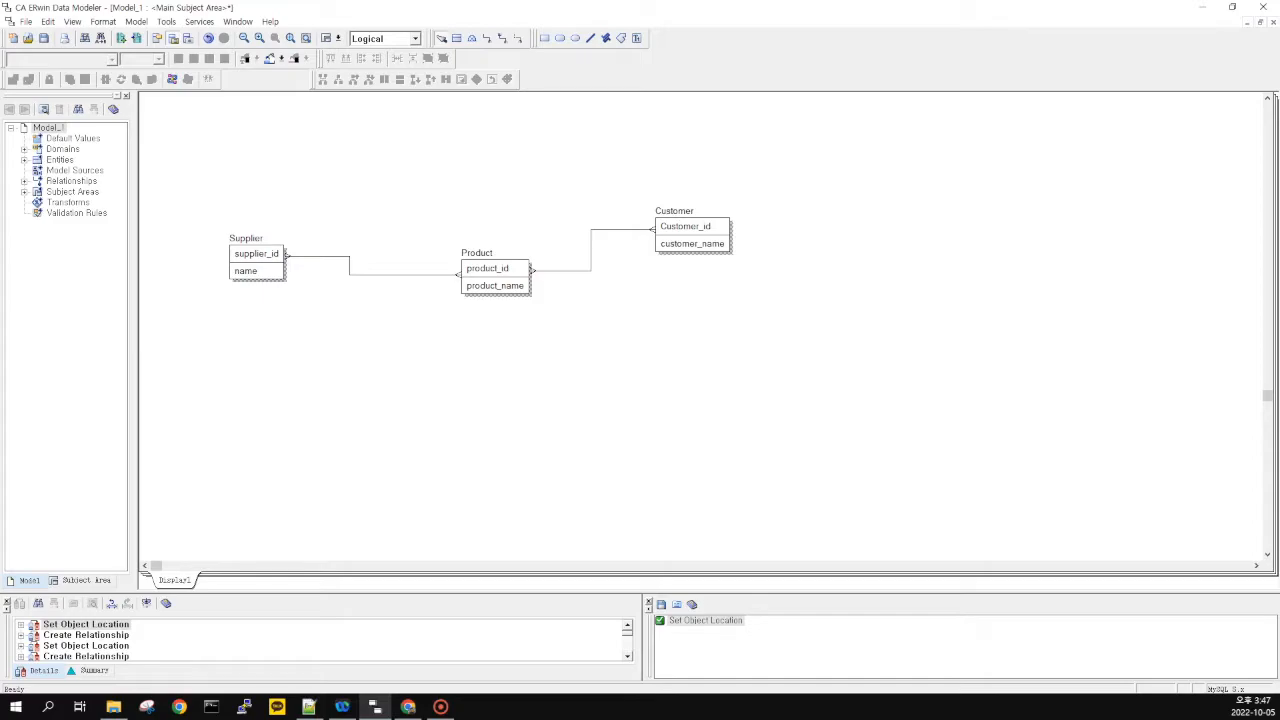
{"action": "left_click_drag", "start_coordinate": [183, 138], "coordinate": [862, 420]}
{"action": "left_click_drag", "start_coordinate": [656, 320], "coordinate": [802, 118]}
Select the Product and Customer entities by clicking and box-selecting them on the canvas
{"action": "left_click", "coordinate": [690, 230]}
{"action": "left_click", "coordinate": [832, 328]}
{"action": "left_click", "coordinate": [250, 271]}
{"action": "left_click", "coordinate": [403, 287]}
{"action": "left_click", "coordinate": [516, 286]}
{"action": "left_click_drag", "start_coordinate": [159, 195], "coordinate": [599, 367]}
{"action": "left_click_drag", "start_coordinate": [398, 184], "coordinate": [558, 348]}
{"action": "left_click", "coordinate": [558, 348]}
{"action": "left_click_drag", "start_coordinate": [806, 145], "coordinate": [633, 302]}
{"action": "left_click_drag", "start_coordinate": [548, 348], "coordinate": [431, 196]}
{"action": "left_click", "coordinate": [431, 196]}
{"action": "left_click_drag", "start_coordinate": [558, 341], "coordinate": [427, 209]}
{"action": "left_click", "coordinate": [428, 209]}
{"action": "left_click_drag", "start_coordinate": [642, 202], "coordinate": [806, 309]}
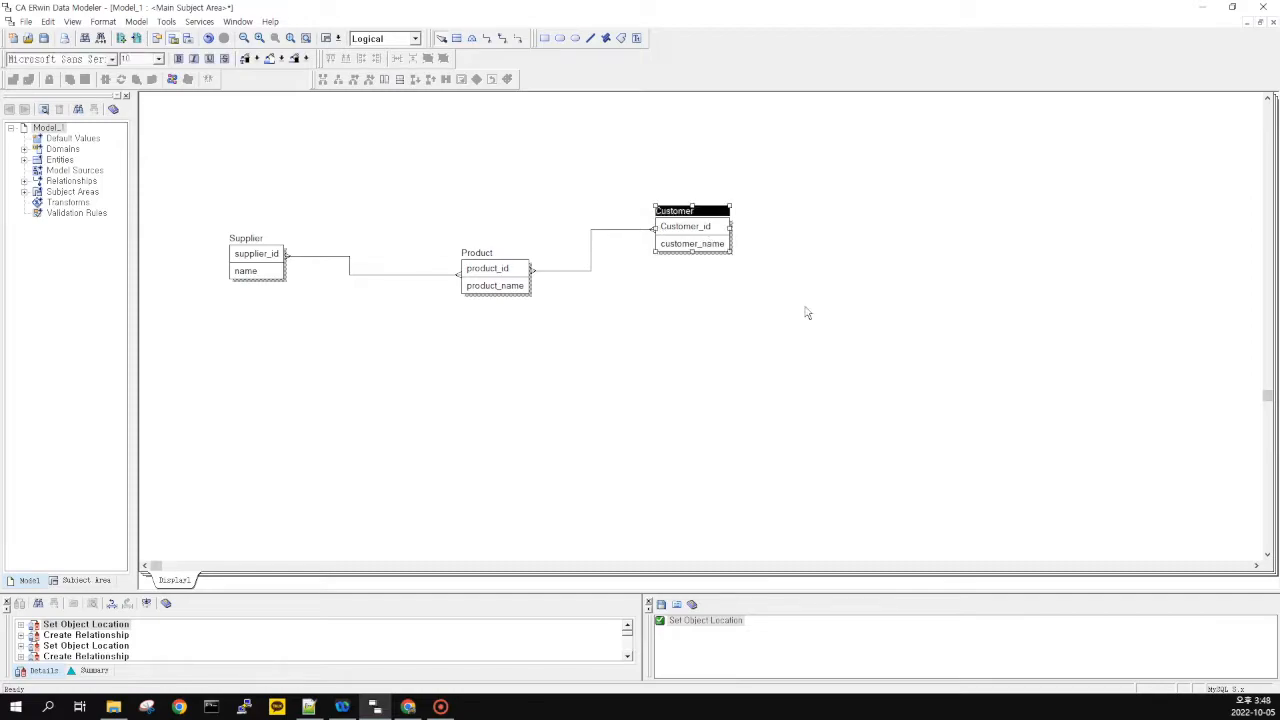
{"action": "left_click", "coordinate": [806, 309]}
Box-select the Supplier and Product entities
{"action": "left_click_drag", "start_coordinate": [431, 206], "coordinate": [571, 337]}
{"action": "left_click_drag", "start_coordinate": [173, 199], "coordinate": [354, 328]}
{"action": "left_click_drag", "start_coordinate": [347, 332], "coordinate": [224, 208]}
{"action": "left_click_drag", "start_coordinate": [326, 309], "coordinate": [222, 214]}
{"action": "left_click", "coordinate": [471, 325]}
{"action": "left_click_drag", "start_coordinate": [447, 191], "coordinate": [581, 340]}
{"action": "left_click_drag", "start_coordinate": [581, 363], "coordinate": [462, 234]}
{"action": "left_click_drag", "start_coordinate": [623, 284], "coordinate": [732, 163]}
Open and close the Supplier–Product relationship's properties, then select that line and Product
{"action": "double_click", "coordinate": [388, 277]}
{"action": "left_click", "coordinate": [770, 487]}
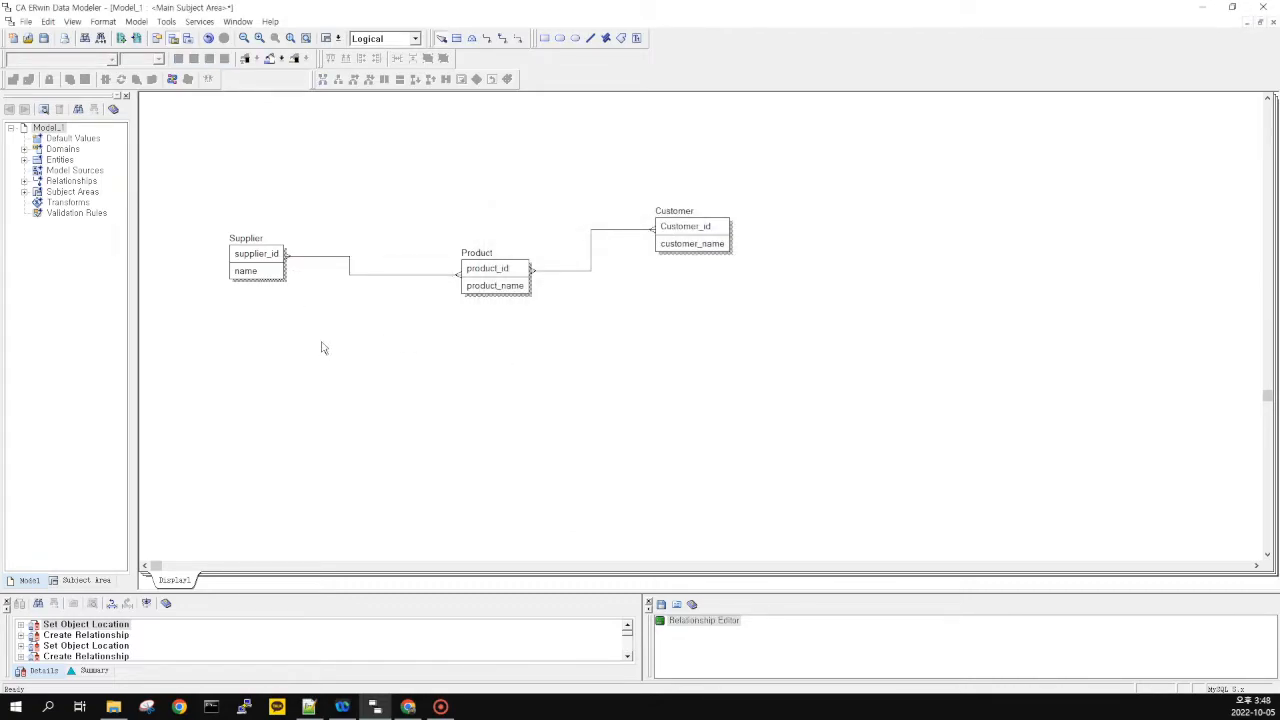
{"action": "left_click", "coordinate": [378, 276]}
{"action": "left_click", "coordinate": [394, 315]}
{"action": "left_click", "coordinate": [494, 292]}
{"action": "left_click", "coordinate": [571, 347]}
Select the Supplier entity with several box selections, then clear the selection
{"action": "left_click_drag", "start_coordinate": [203, 203], "coordinate": [165, 205]}
{"action": "left_click", "coordinate": [198, 202]}
{"action": "left_click_drag", "start_coordinate": [337, 329], "coordinate": [165, 182]}
{"action": "left_click", "coordinate": [166, 183]}
{"action": "left_click_drag", "start_coordinate": [390, 353], "coordinate": [194, 189]}
{"action": "left_click", "coordinate": [331, 321]}
Select the Product entity with repeated box selections
{"action": "left_click_drag", "start_coordinate": [421, 193], "coordinate": [557, 381]}
{"action": "left_click_drag", "start_coordinate": [561, 369], "coordinate": [439, 209]}
{"action": "left_click_drag", "start_coordinate": [423, 198], "coordinate": [542, 358]}
{"action": "mouse_move", "coordinate": [594, 366]}
{"action": "left_mouse_down"}
{"action": "mouse_move", "coordinate": [449, 206]}
{"action": "mouse_move", "coordinate": [420, 206]}
{"action": "mouse_move", "coordinate": [570, 368]}
{"action": "left_mouse_up"}
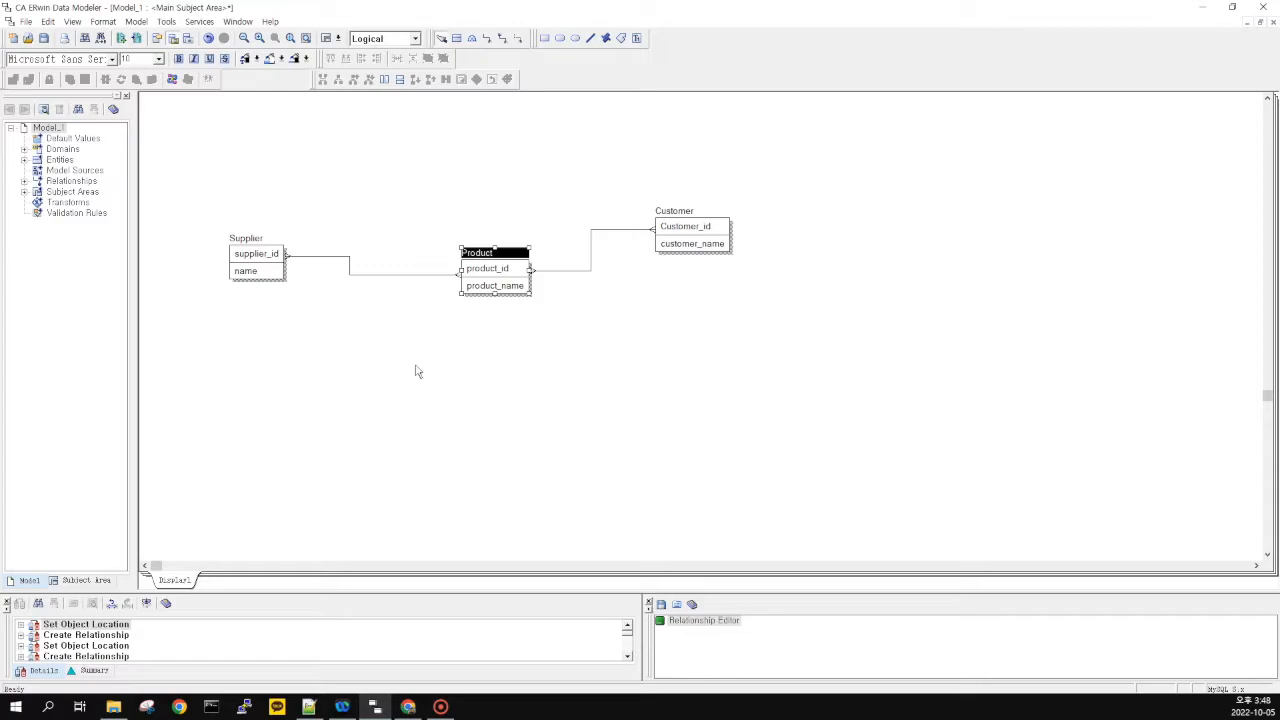
{"action": "left_click_drag", "start_coordinate": [411, 218], "coordinate": [576, 348]}
{"action": "left_click_drag", "start_coordinate": [576, 349], "coordinate": [412, 220]}
{"action": "left_click_drag", "start_coordinate": [411, 223], "coordinate": [585, 347]}
{"action": "left_click", "coordinate": [618, 363]}
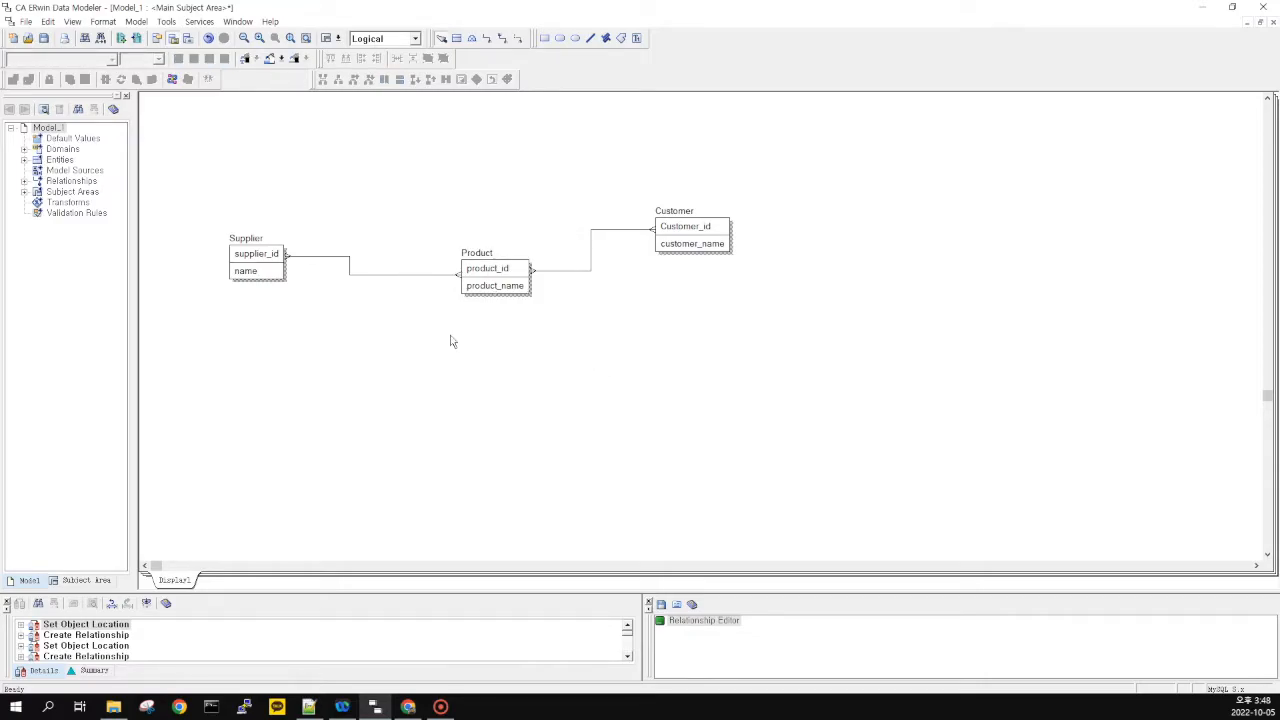
Drag the Product–Customer line's vertical bend left toward the Product entity
{"action": "left_click_drag", "start_coordinate": [392, 284], "coordinate": [570, 191]}
{"action": "left_click", "coordinate": [430, 222]}
{"action": "left_click_drag", "start_coordinate": [457, 328], "coordinate": [552, 277]}
{"action": "left_click", "coordinate": [540, 316]}
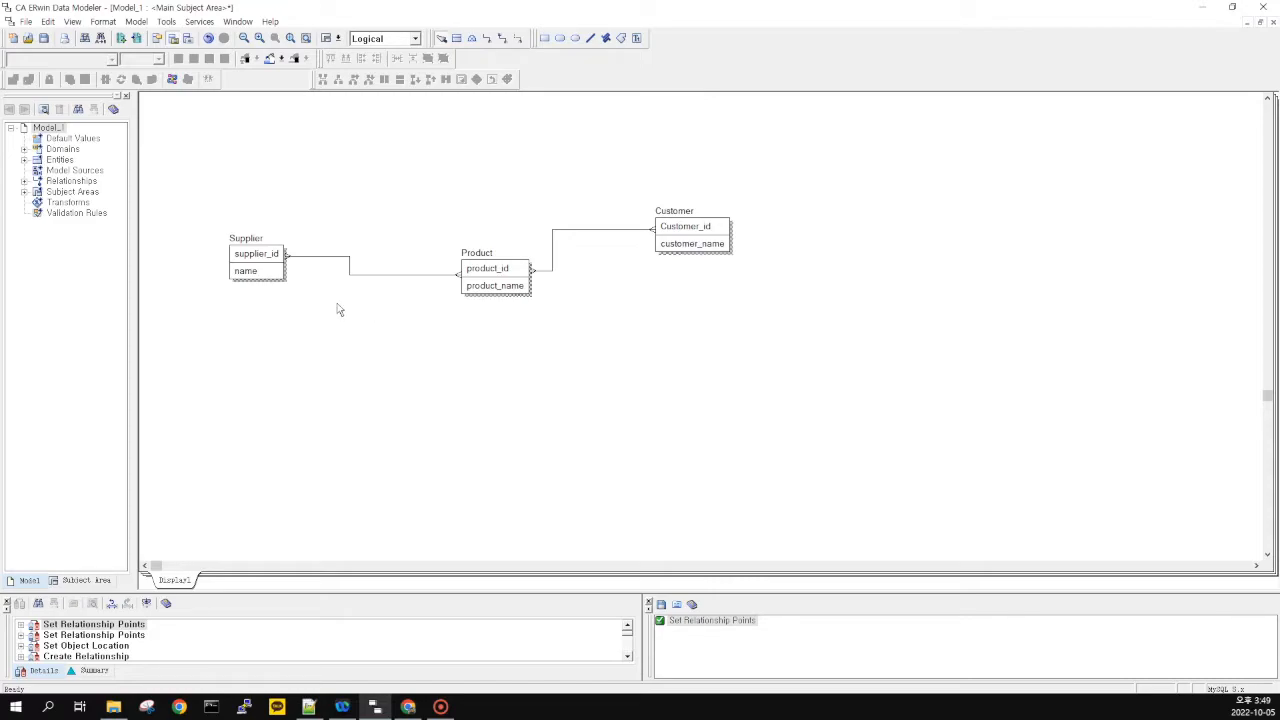
Transform the Supplier–Product relationship into the association entity Supplier Product
{"action": "double_click", "coordinate": [378, 280]}
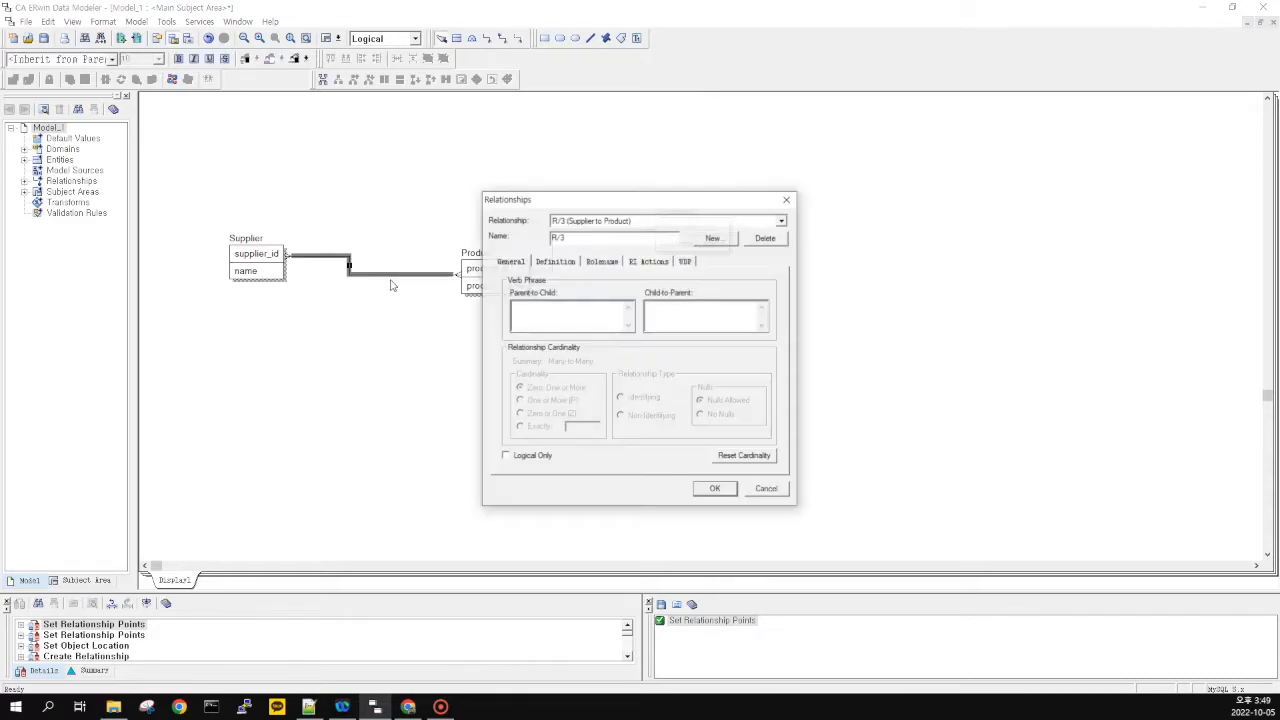
{"action": "left_click", "coordinate": [771, 487]}
{"action": "left_click", "coordinate": [425, 391]}
{"action": "left_click", "coordinate": [356, 279]}
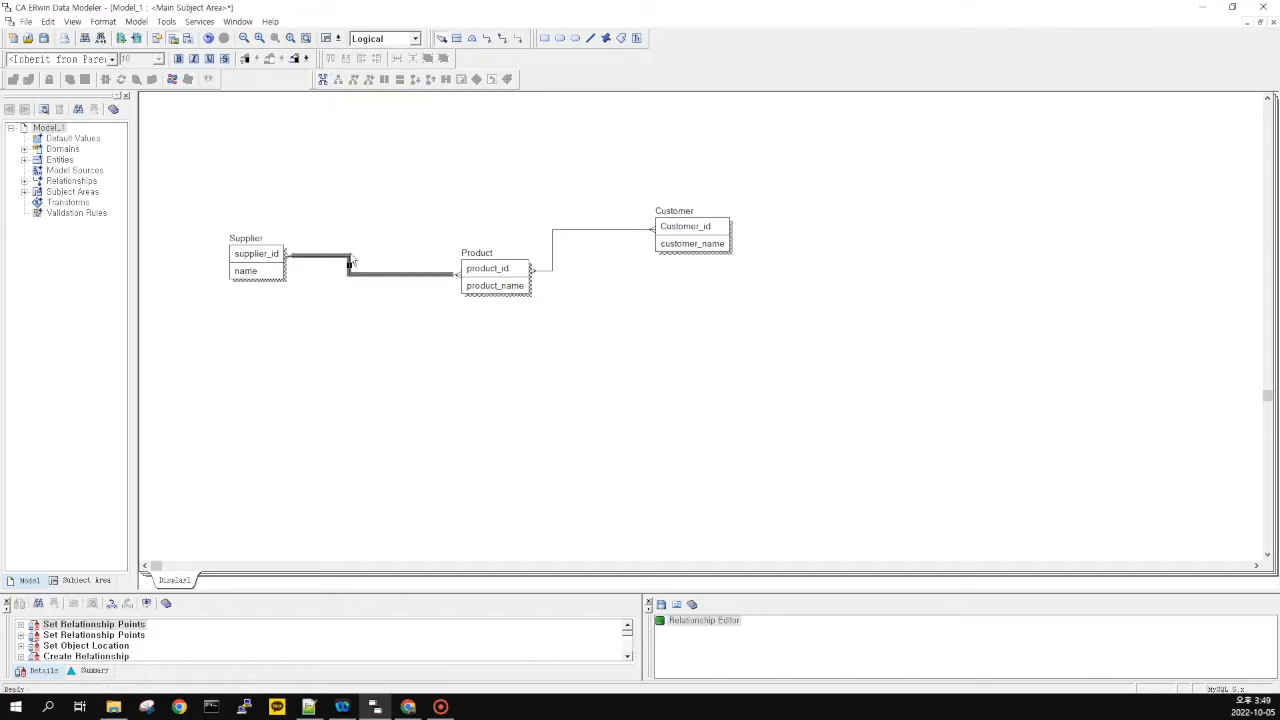
{"action": "left_click", "coordinate": [323, 80]}
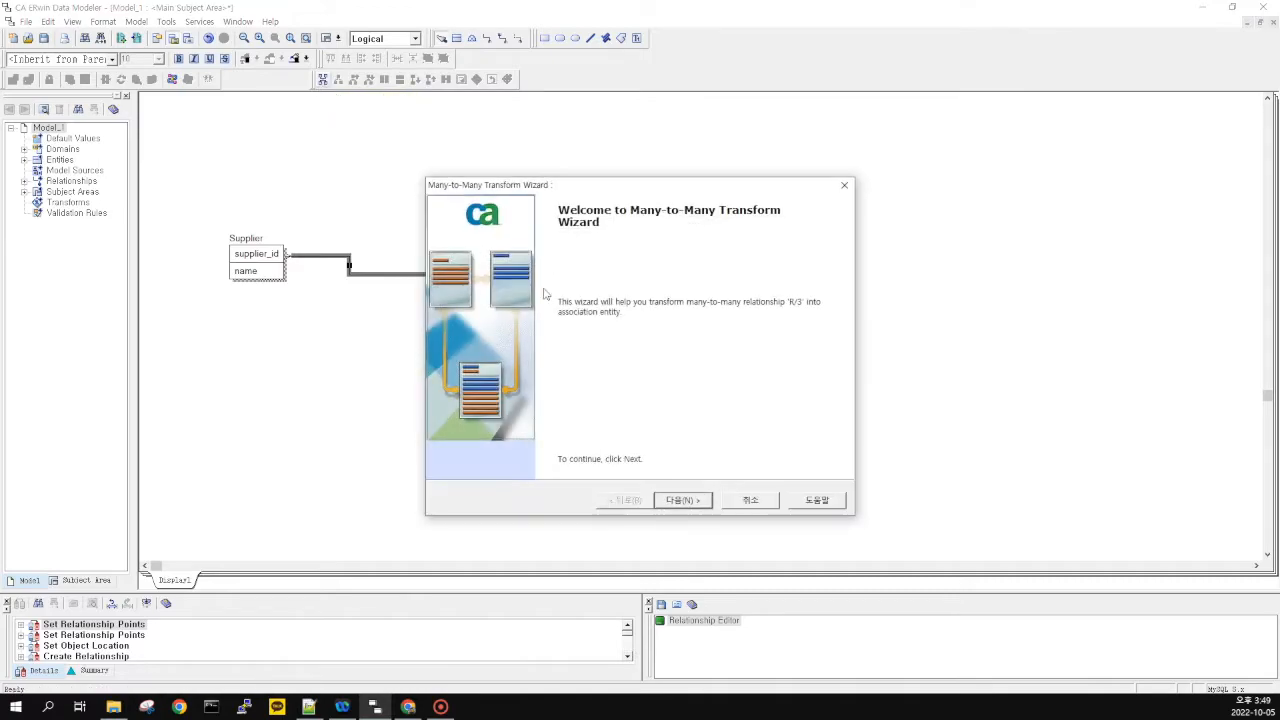
{"action": "left_click", "coordinate": [694, 505]}
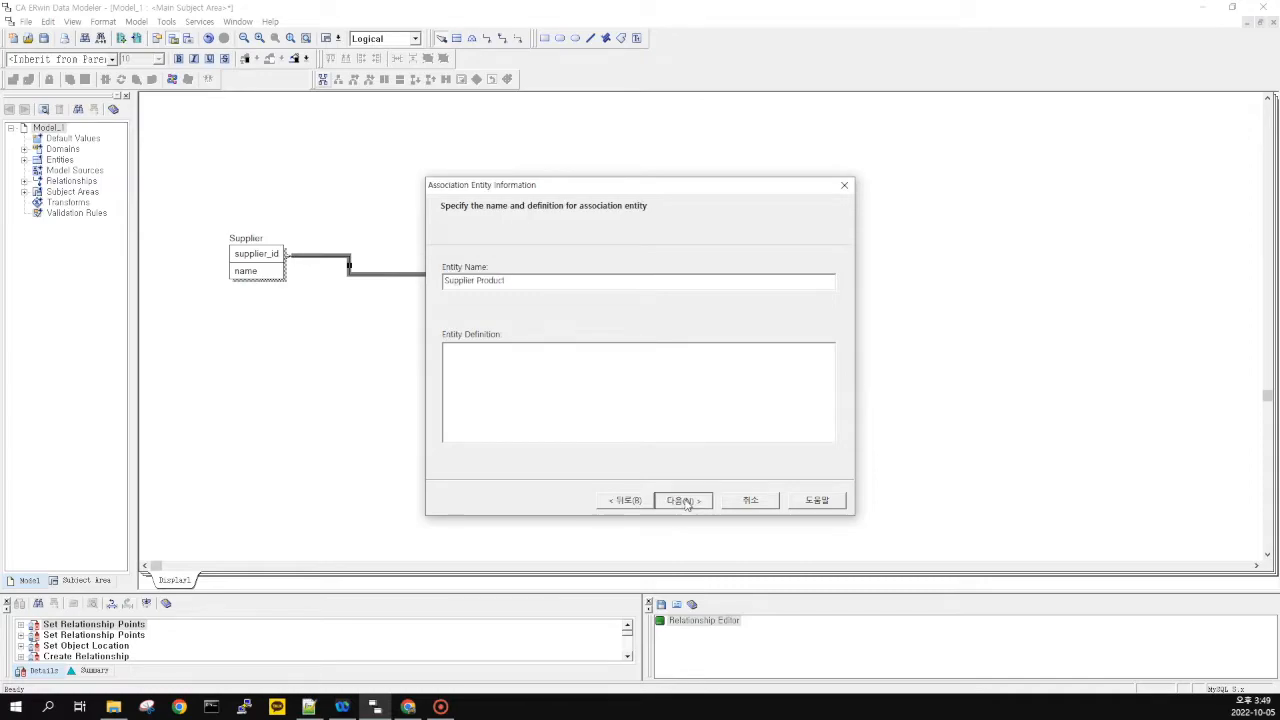
{"action": "left_click", "coordinate": [685, 501]}
{"action": "left_click", "coordinate": [683, 499]}
Position the new Supplier Product entity between Supplier and Product
{"action": "left_click_drag", "start_coordinate": [333, 331], "coordinate": [375, 343]}
{"action": "left_click_drag", "start_coordinate": [190, 198], "coordinate": [571, 427]}
{"action": "left_click", "coordinate": [516, 447]}
{"action": "left_click_drag", "start_coordinate": [498, 394], "coordinate": [555, 422]}
{"action": "left_click", "coordinate": [378, 370]}
{"action": "left_click", "coordinate": [384, 350]}
{"action": "left_click_drag", "start_coordinate": [424, 425], "coordinate": [308, 297]}
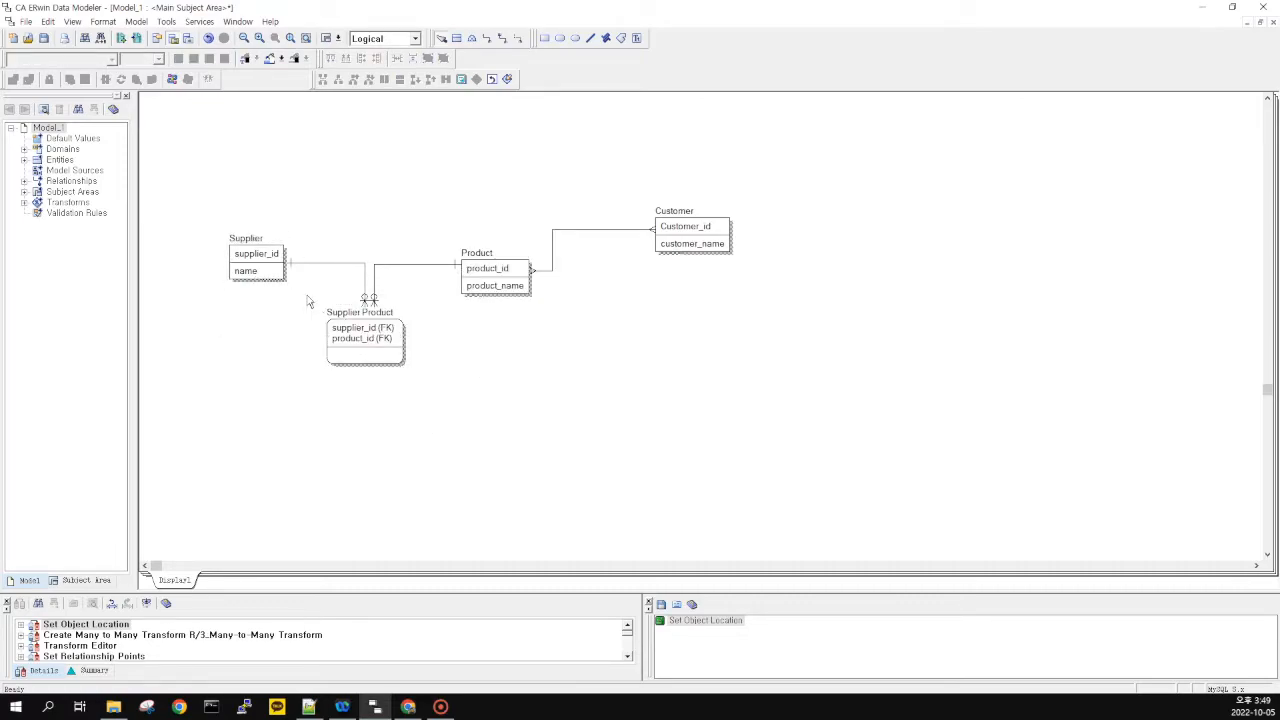
{"action": "left_click_drag", "start_coordinate": [468, 408], "coordinate": [437, 390]}
{"action": "left_click", "coordinate": [292, 312]}
{"action": "left_click", "coordinate": [375, 353]}
Rename the Supplier Product entity to warehousing
{"action": "left_click", "coordinate": [463, 358]}
{"action": "left_click", "coordinate": [368, 314]}
{"action": "left_click", "coordinate": [380, 311]}
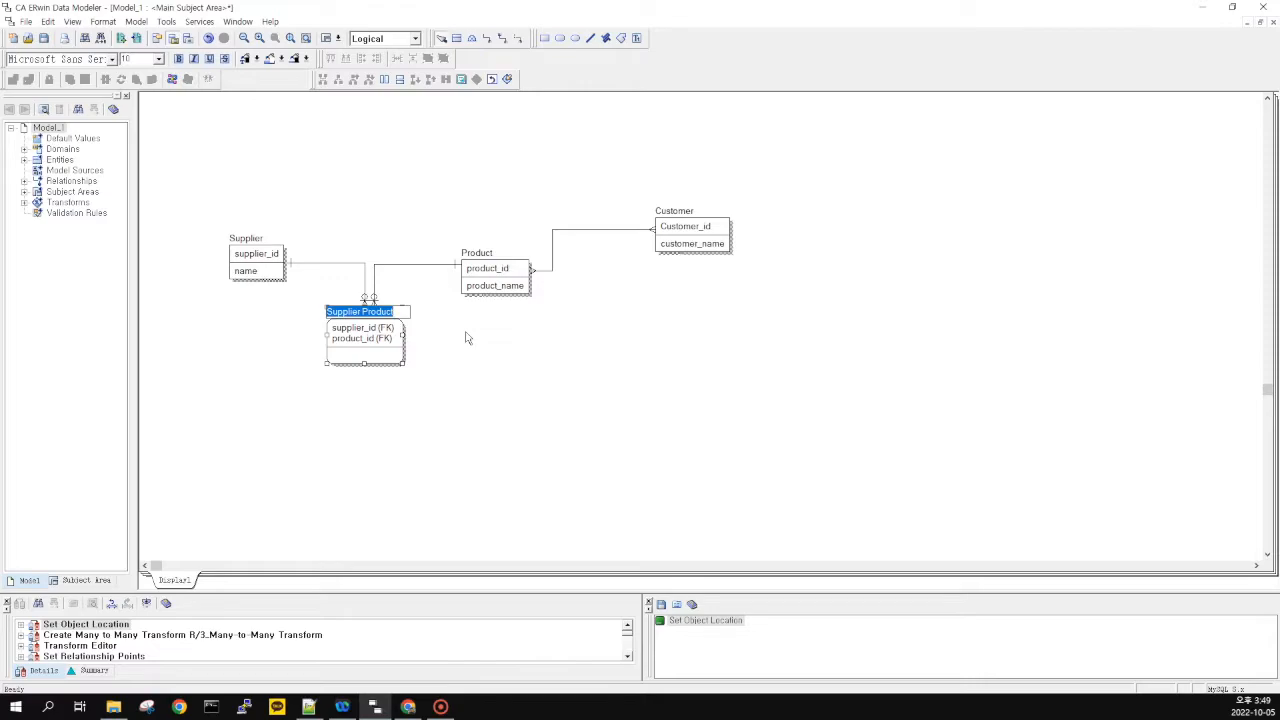
{"action": "type", "text": "aw"}
{"action": "type", "text": "rehou"}
{"action": "type", "text": "sing"}
{"action": "left_click", "coordinate": [467, 335]}
{"action": "left_click", "coordinate": [596, 228]}
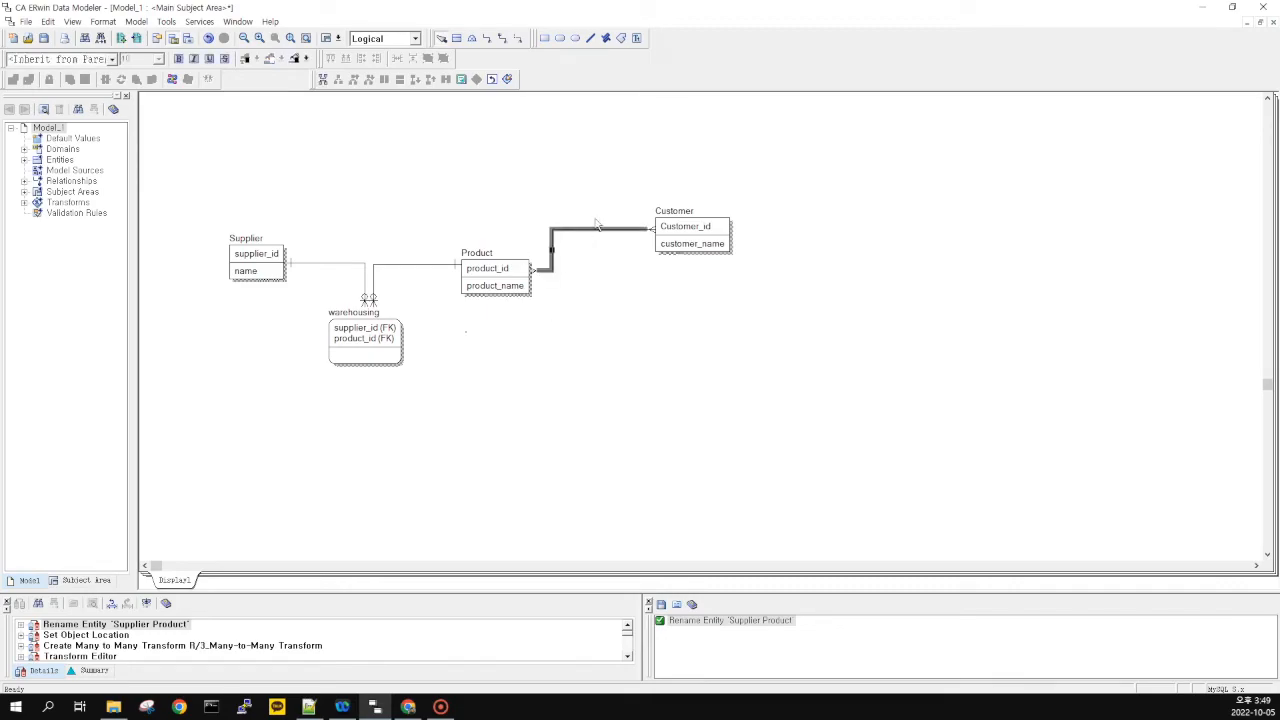
Transform Product–Customer into the association entity Product Customer, keeping the wizard defaults
{"action": "left_click", "coordinate": [324, 82]}
{"action": "left_click", "coordinate": [696, 500]}
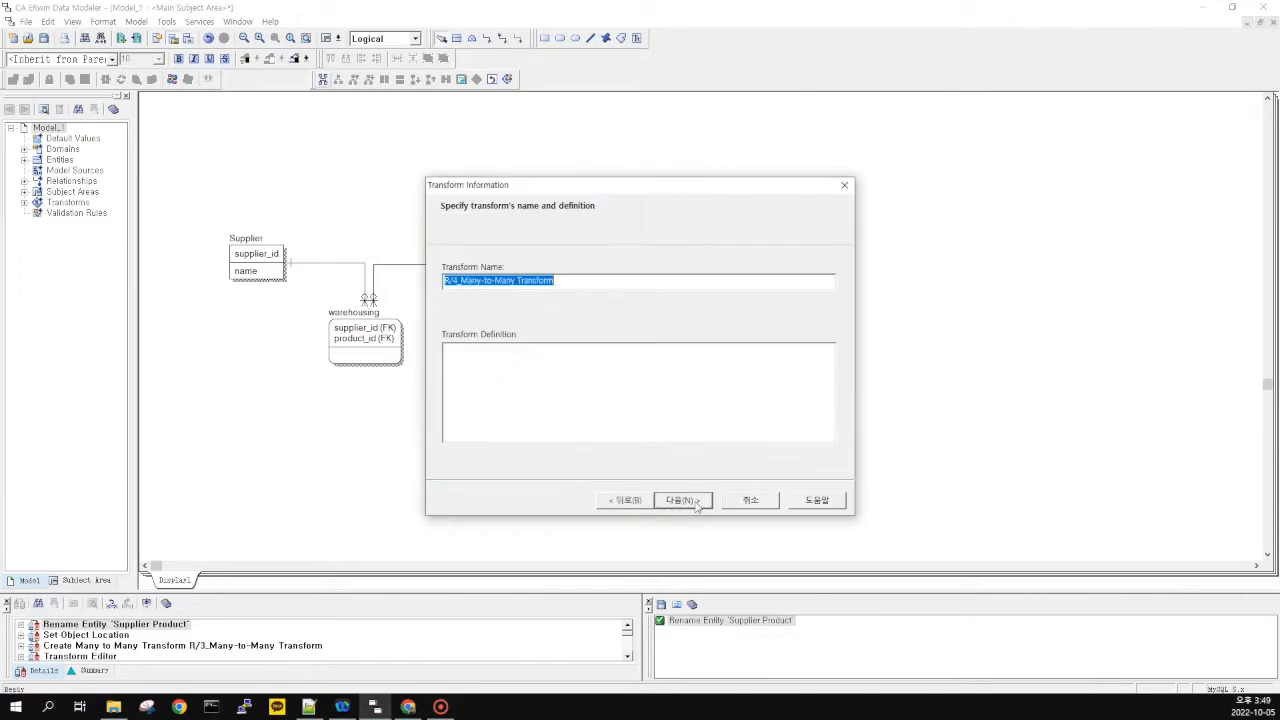
{"action": "left_click", "coordinate": [696, 500]}
{"action": "left_click", "coordinate": [690, 502]}
{"action": "left_click", "coordinate": [684, 501]}
Move Product Customer slightly right and rename it to selling
{"action": "left_click_drag", "start_coordinate": [577, 347], "coordinate": [617, 347]}
{"action": "left_click", "coordinate": [620, 318]}
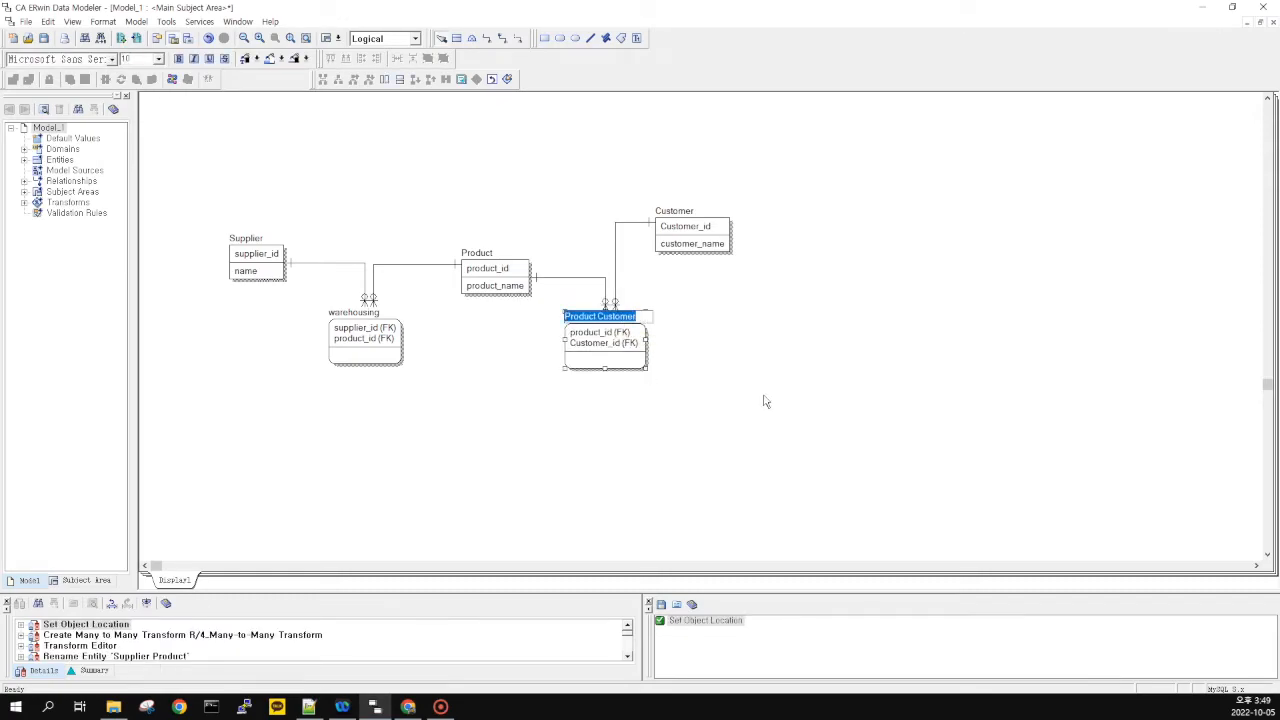
{"action": "type", "text": "sallin"}
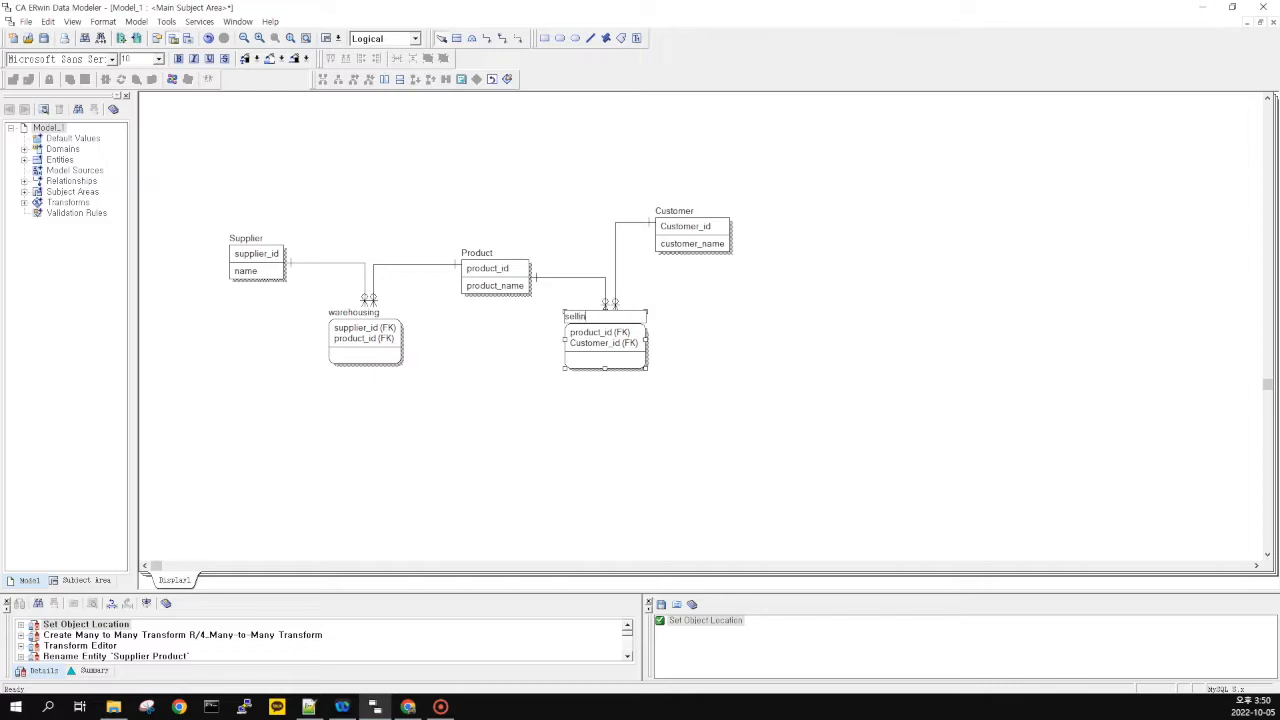
{"action": "type", "text": "g"}
{"action": "key", "text": "Return"}
{"action": "left_click", "coordinate": [764, 400]}
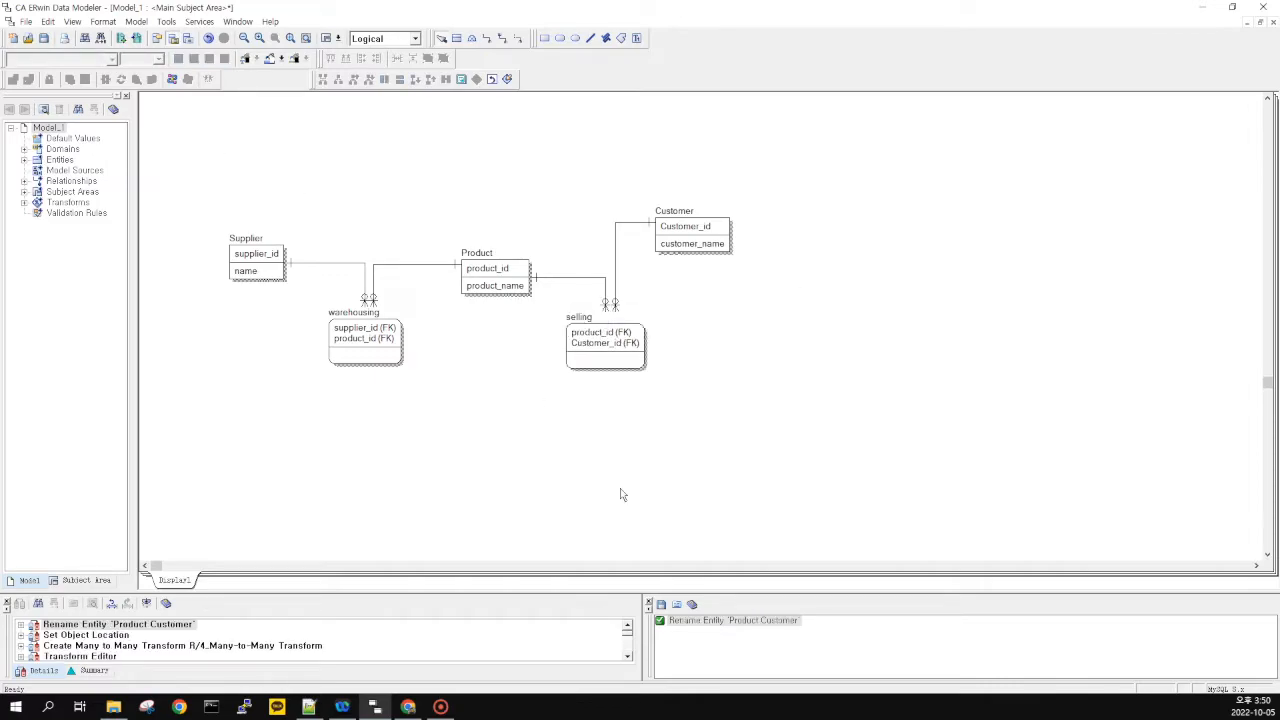
Box-select the diagram's entities, reposition them, and scroll to review the layout
{"action": "left_click_drag", "start_coordinate": [213, 134], "coordinate": [857, 453]}
{"action": "left_click_drag", "start_coordinate": [775, 461], "coordinate": [830, 488]}
{"action": "left_click", "coordinate": [223, 257]}
{"action": "scroll", "coordinate": [226, 254], "scroll_direction": "down", "scroll_amount": 2}
{"action": "left_click_drag", "start_coordinate": [831, 488], "coordinate": [655, 330]}
{"action": "left_click_drag", "start_coordinate": [219, 196], "coordinate": [680, 446]}
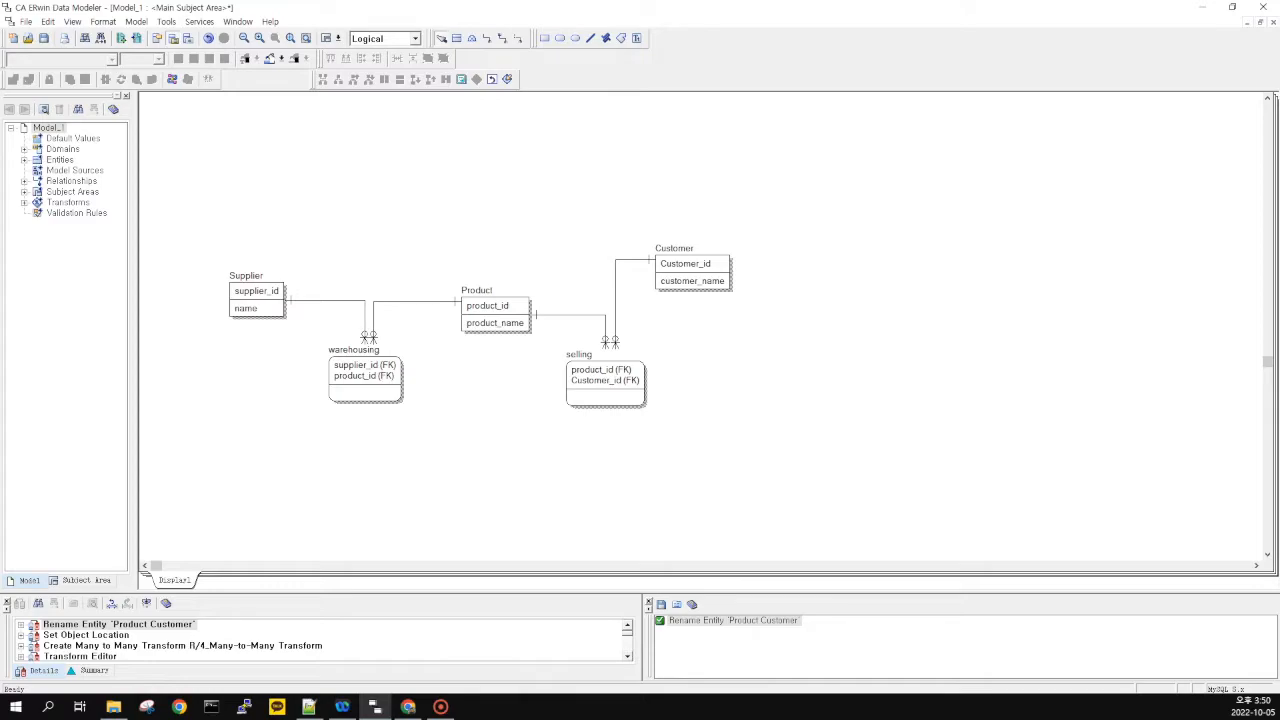
{"action": "scroll", "coordinate": [497, 394], "scroll_direction": "down", "scroll_amount": 3}
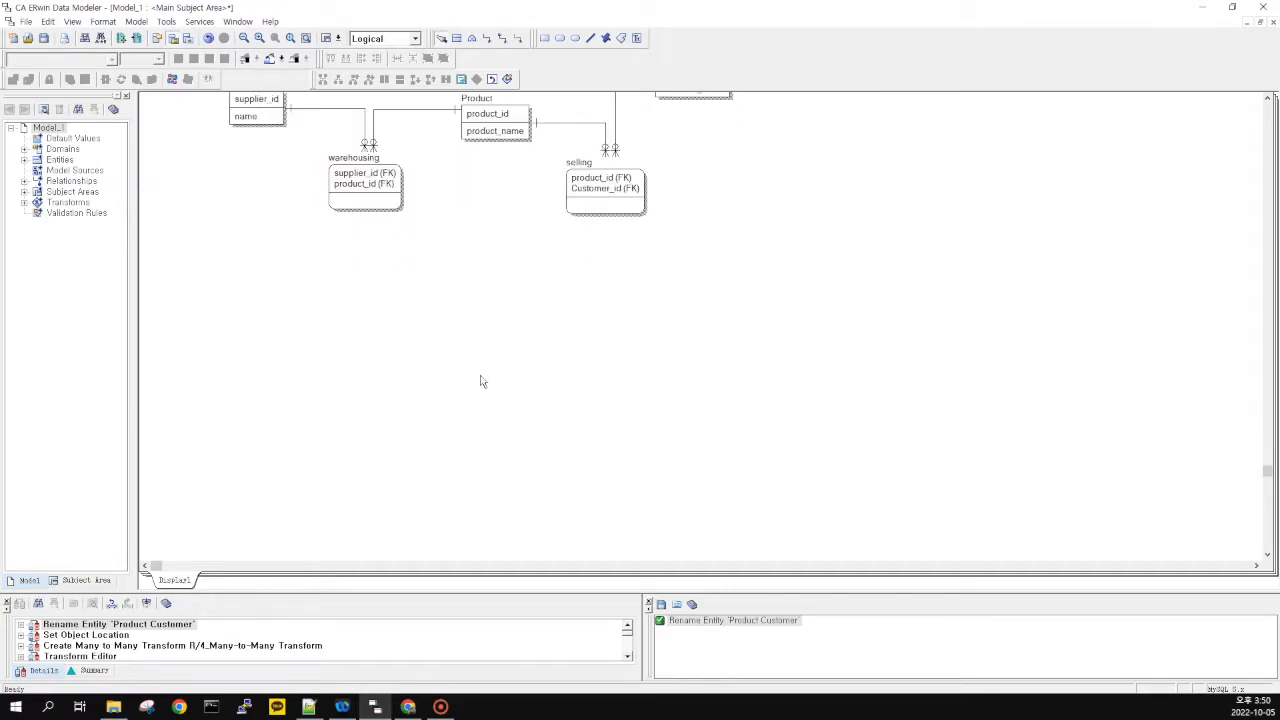
{"action": "scroll", "coordinate": [480, 380], "scroll_direction": "down", "scroll_amount": 3}
{"action": "scroll", "coordinate": [380, 300], "scroll_direction": "up", "scroll_amount": 2}
{"action": "scroll", "coordinate": [386, 286], "scroll_direction": "down", "scroll_amount": 2}
Create an employee entity with key employee_id and non-key attribute employee_name
{"action": "left_click", "coordinate": [455, 38]}
{"action": "left_click", "coordinate": [424, 232]}
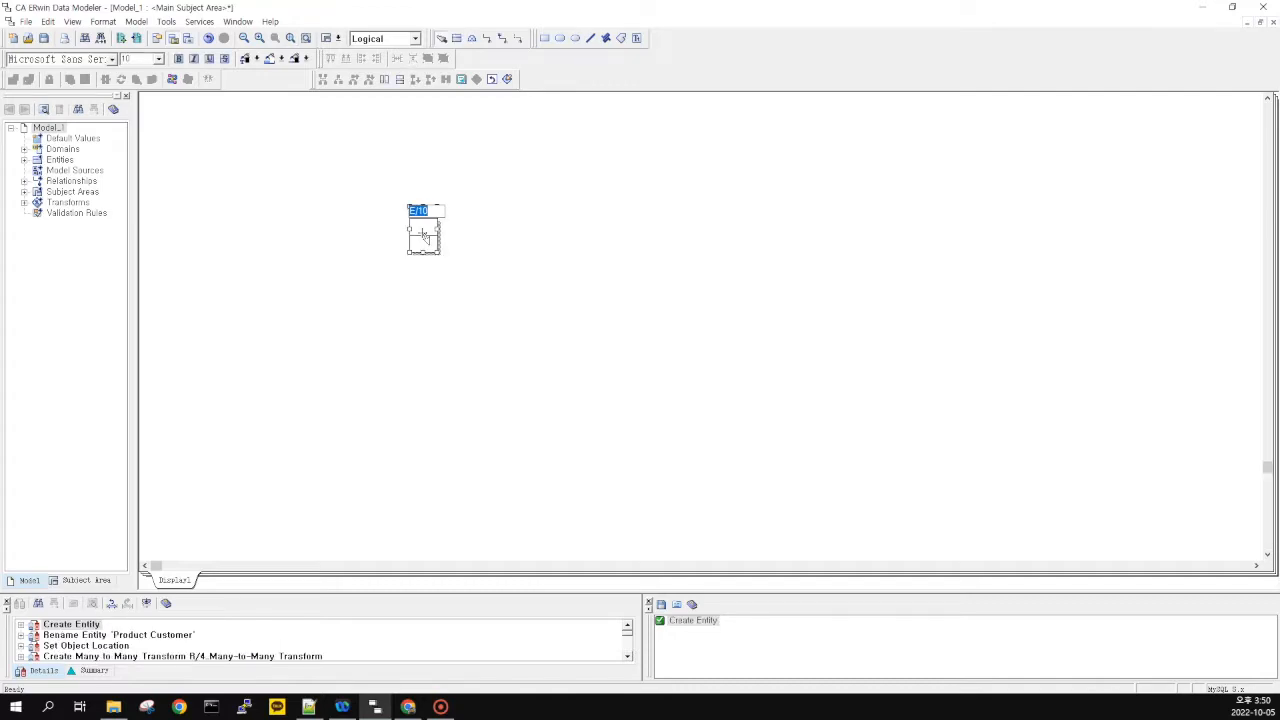
{"action": "type", "text": "employee"}
{"action": "key", "text": "Tab"}
{"action": "type", "text": "emplyo"}
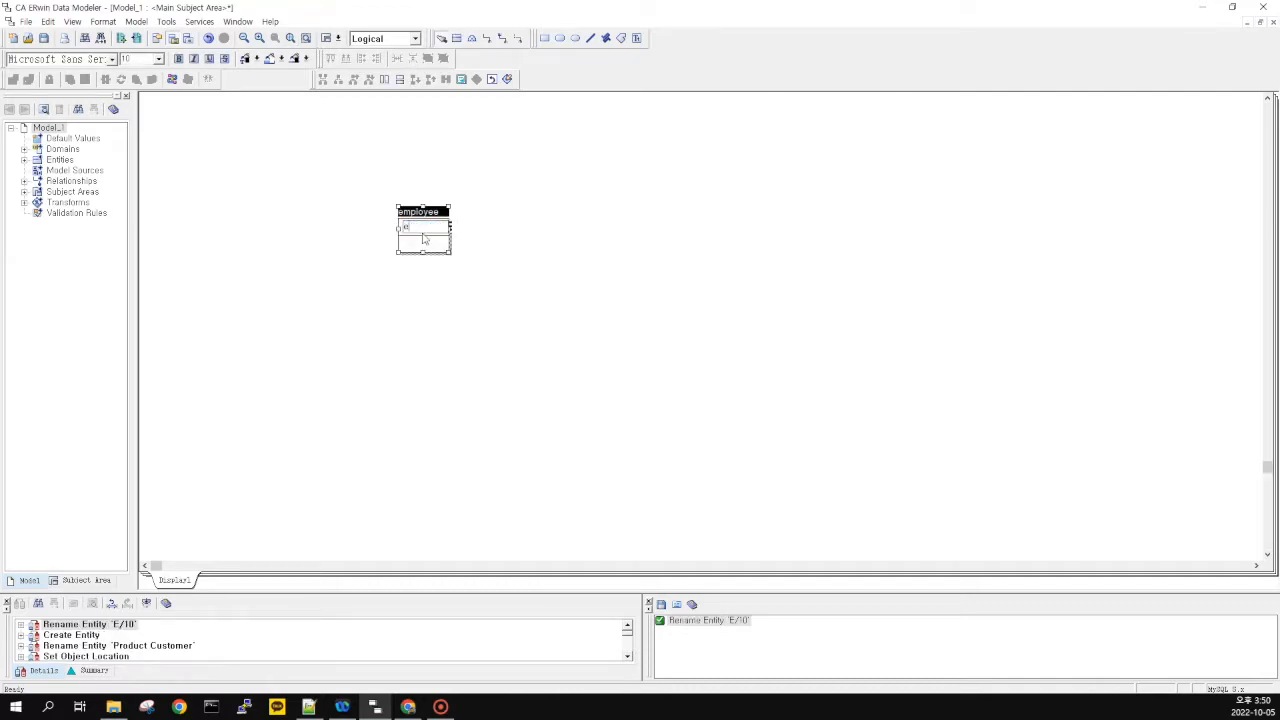
{"action": "key", "text": "BackSpace"}
{"action": "key", "text": "BackSpace"}
{"action": "type", "text": "oyee_id"}
{"action": "key", "text": "Tab"}
{"action": "type", "text": "employee_name"}
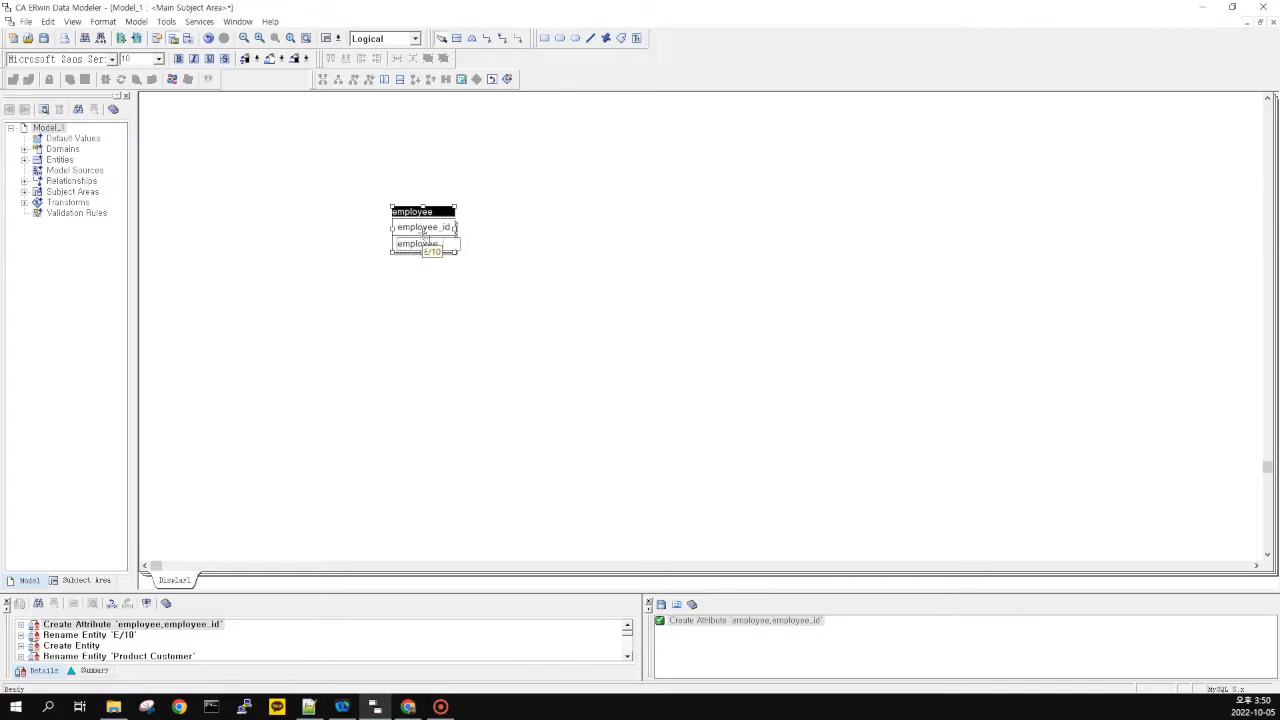
{"action": "key", "text": "Return"}
{"action": "left_click", "coordinate": [381, 338]}
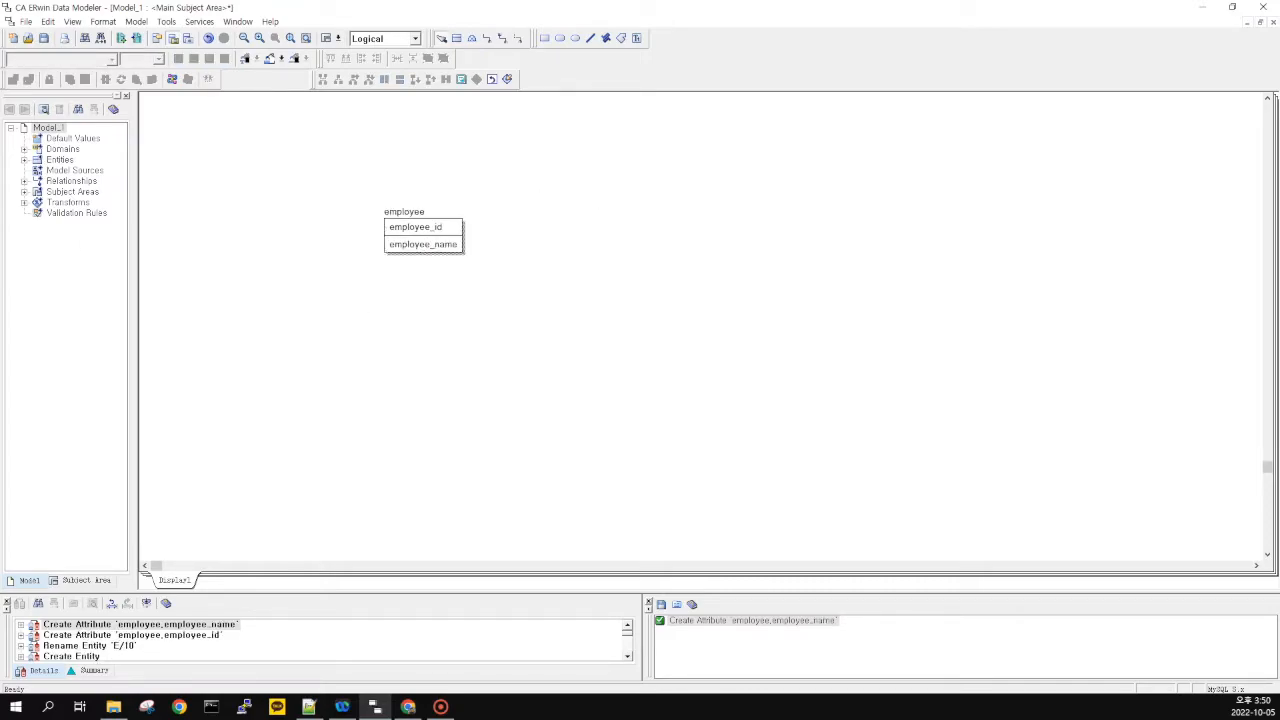
{"action": "key", "text": "alt+Tab"}
Drag selection boxes and items around the canvas to arrange the diagram
{"action": "left_click_drag", "start_coordinate": [514, 288], "coordinate": [483, 288]}
{"action": "left_click_drag", "start_coordinate": [298, 177], "coordinate": [580, 317]}
{"action": "left_click_drag", "start_coordinate": [611, 314], "coordinate": [565, 312]}
{"action": "left_click_drag", "start_coordinate": [565, 312], "coordinate": [362, 188]}
{"action": "left_click_drag", "start_coordinate": [292, 157], "coordinate": [544, 293]}
Draw a non-identifying relationship from employee back to itself
{"action": "left_click", "coordinate": [519, 41]}
{"action": "left_click", "coordinate": [421, 236]}
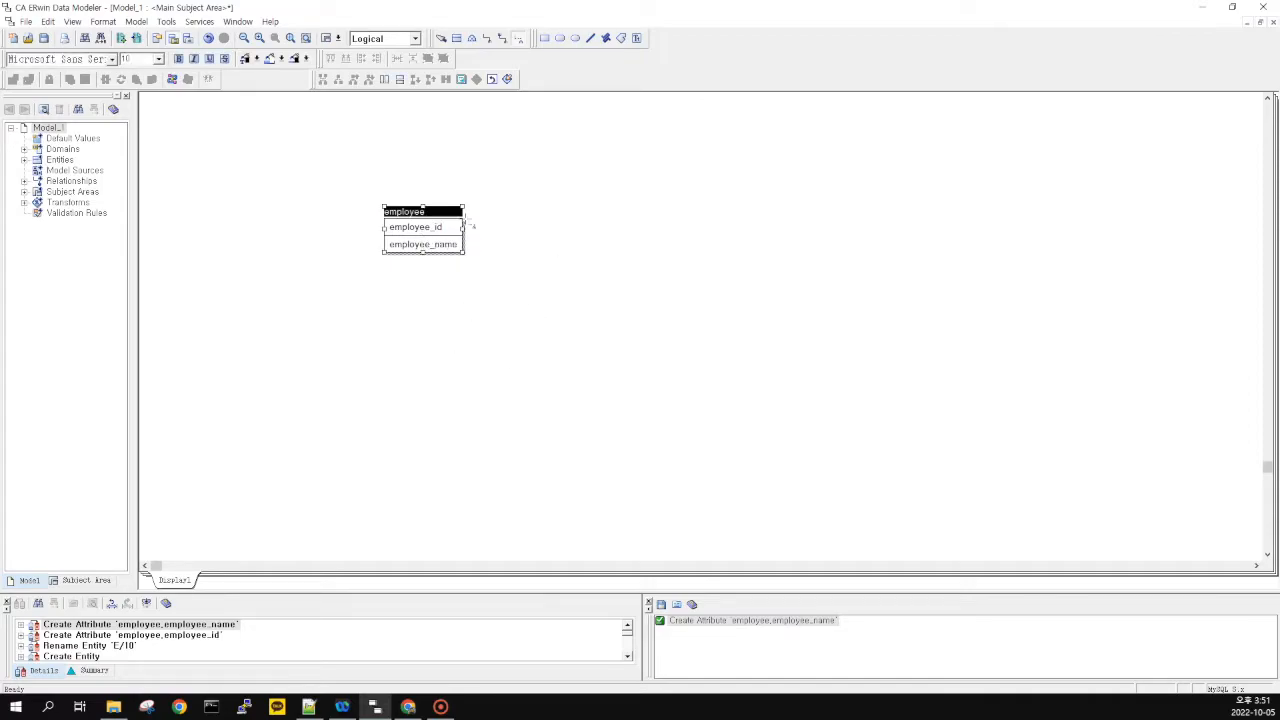
{"action": "left_click", "coordinate": [424, 236]}
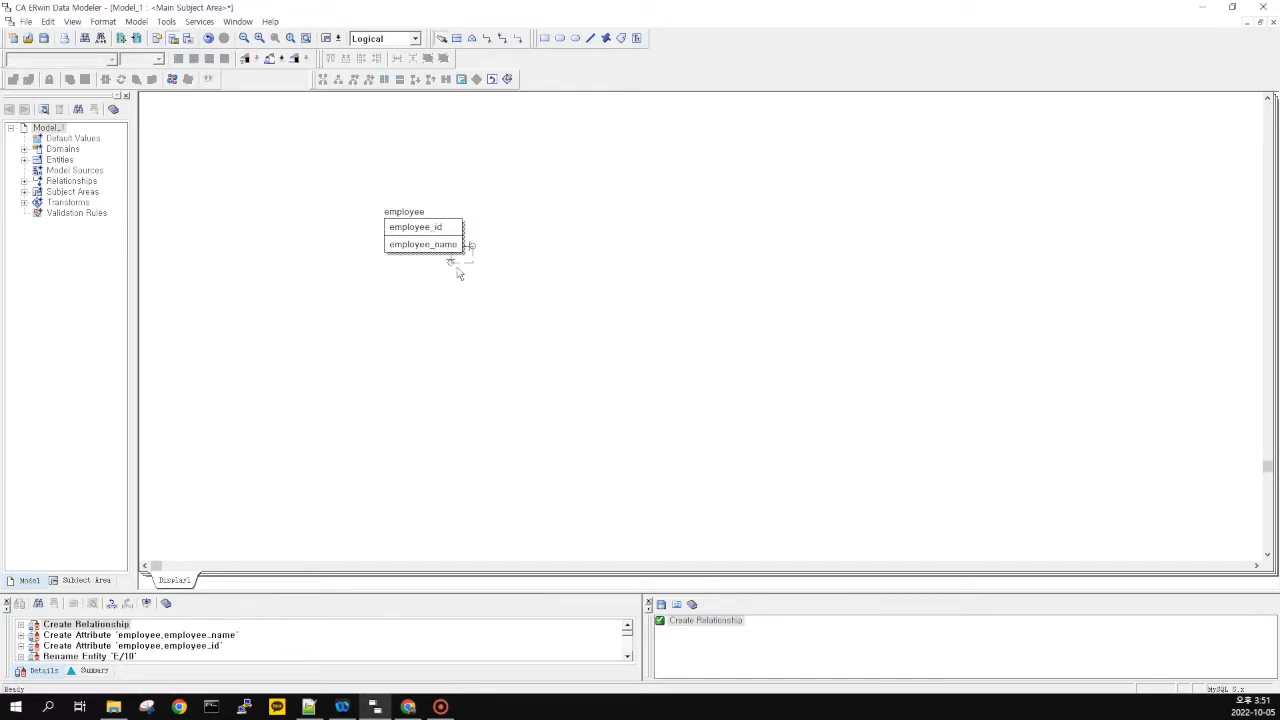
Reshape the self-relationship into a wider loop beside employee
{"action": "left_click_drag", "start_coordinate": [468, 262], "coordinate": [600, 331]}
{"action": "left_click_drag", "start_coordinate": [474, 297], "coordinate": [597, 297]}
{"action": "left_click", "coordinate": [560, 293]}
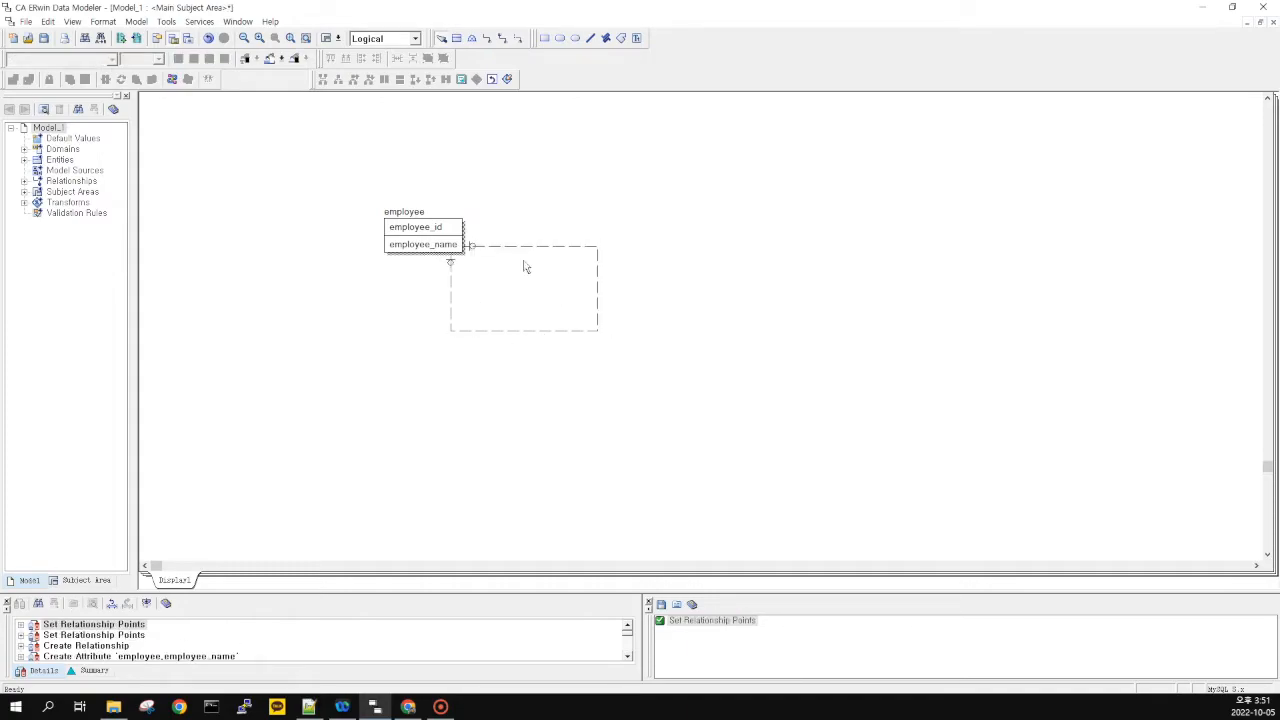
{"action": "left_click", "coordinate": [470, 247]}
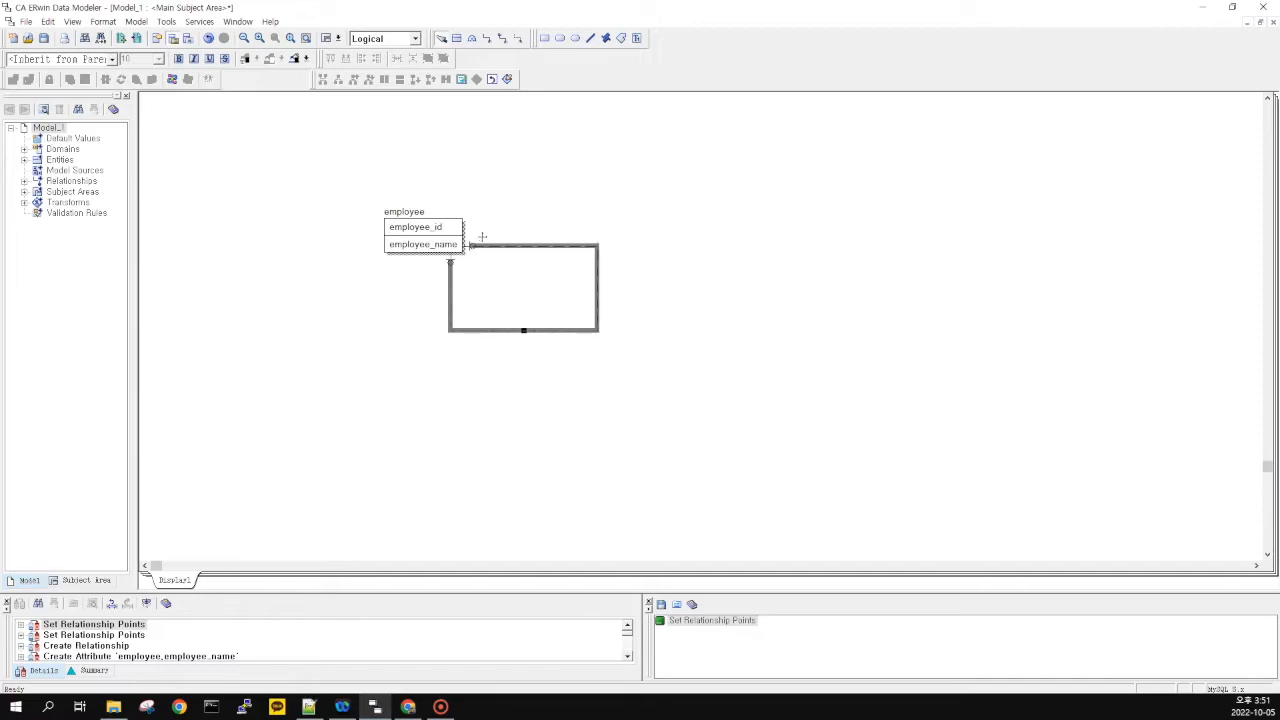
{"action": "left_click_drag", "start_coordinate": [482, 237], "coordinate": [482, 222]}
{"action": "left_click", "coordinate": [529, 203]}
{"action": "left_click_drag", "start_coordinate": [451, 280], "coordinate": [423, 270]}
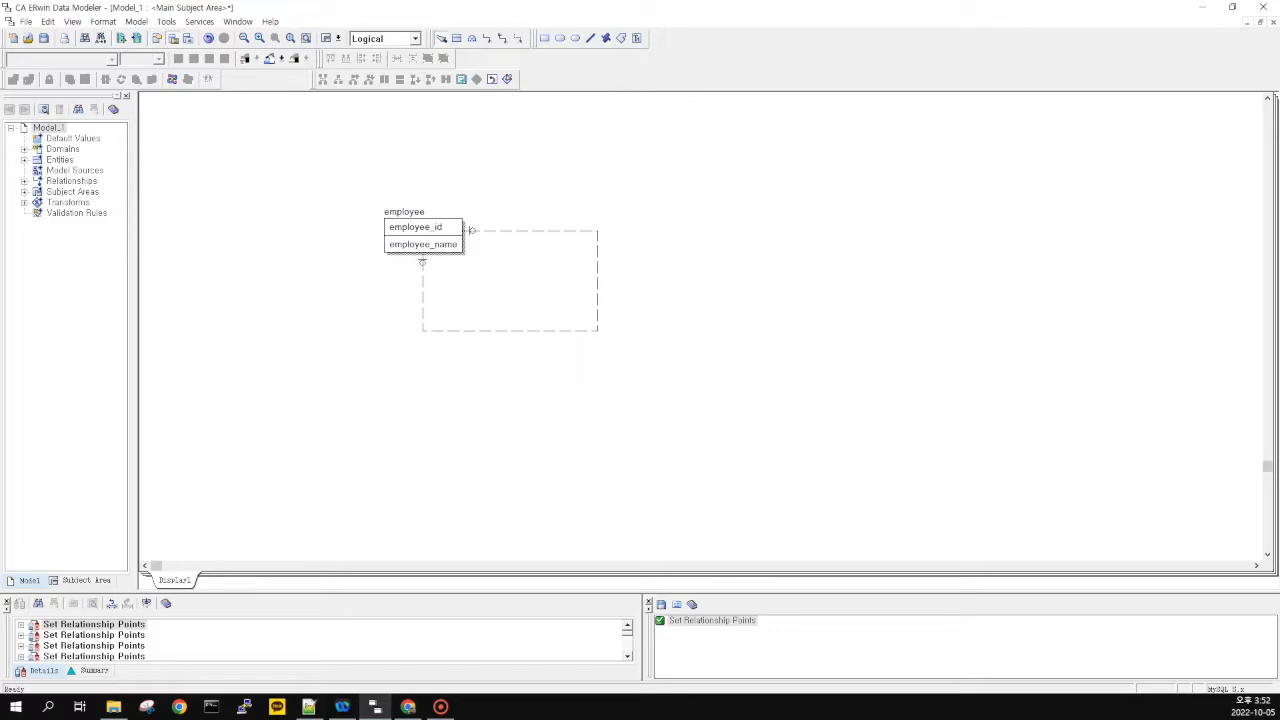
Set the recursive employee relationship's rolename to supervisor_id in the Relationships dialog
{"action": "key", "text": "alt+Tab"}
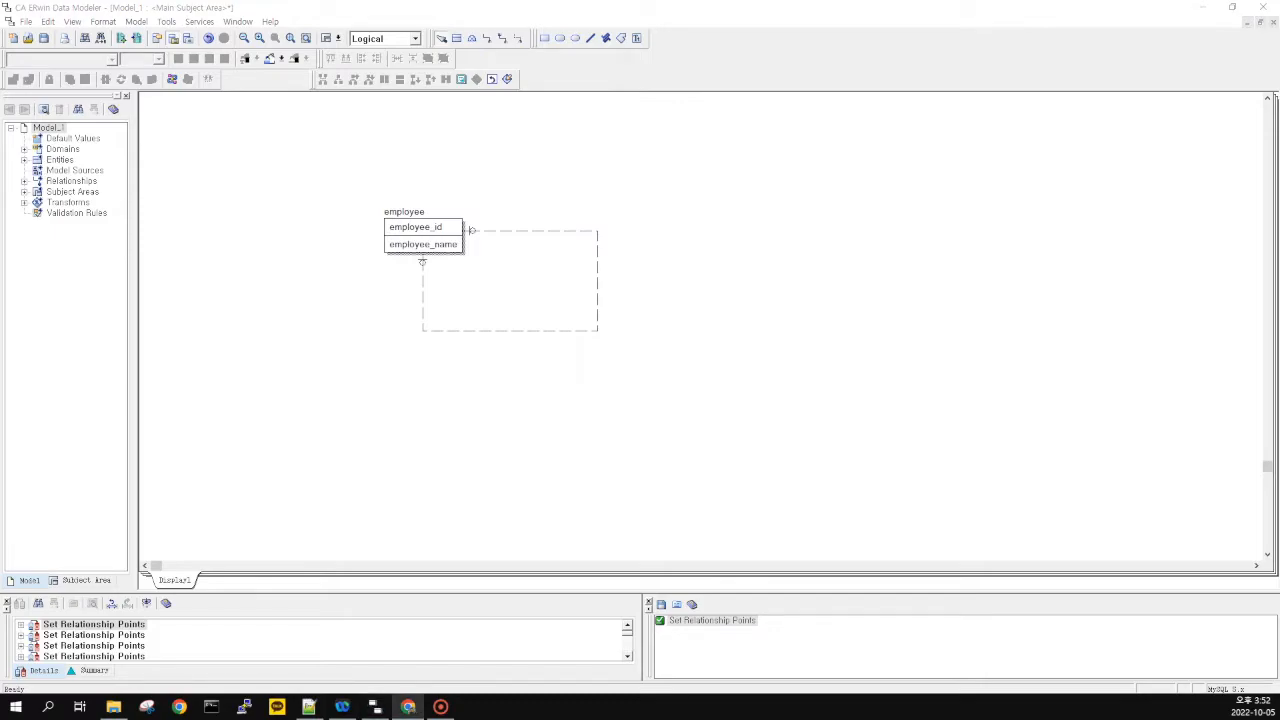
{"action": "left_click", "coordinate": [440, 432]}
{"action": "left_click", "coordinate": [500, 332]}
{"action": "double_click", "coordinate": [503, 332]}
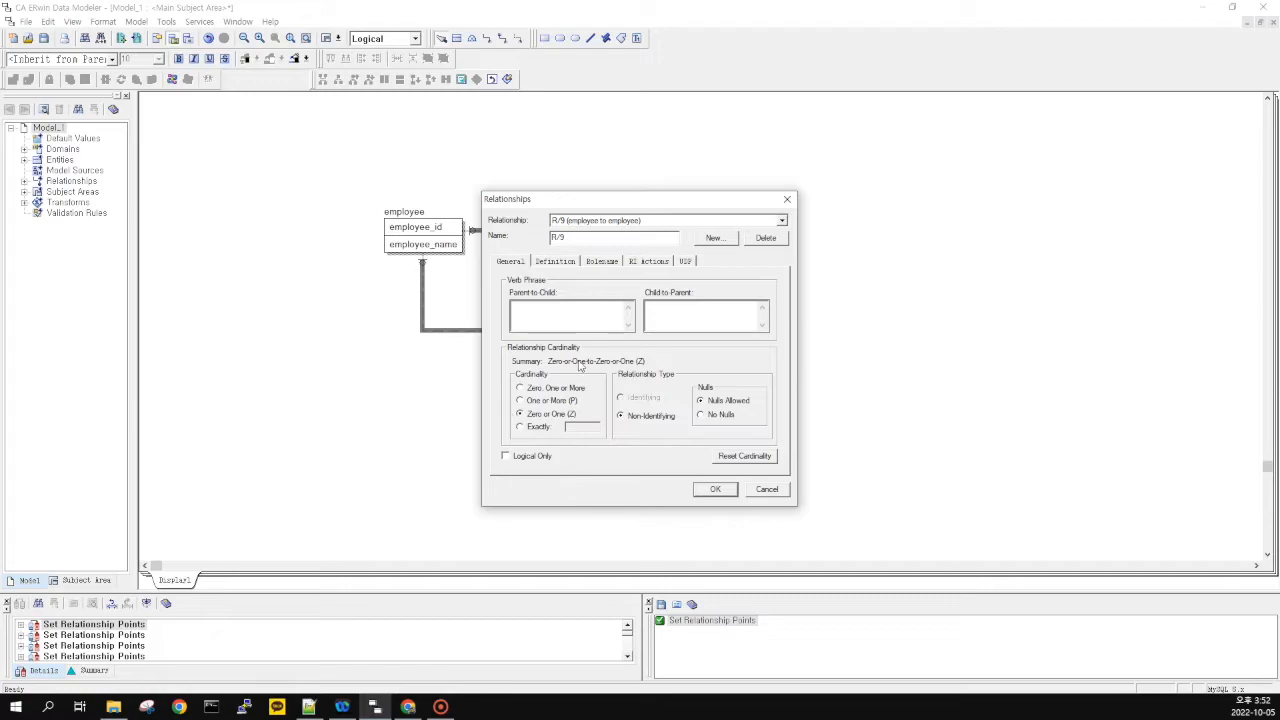
{"action": "left_click", "coordinate": [606, 261]}
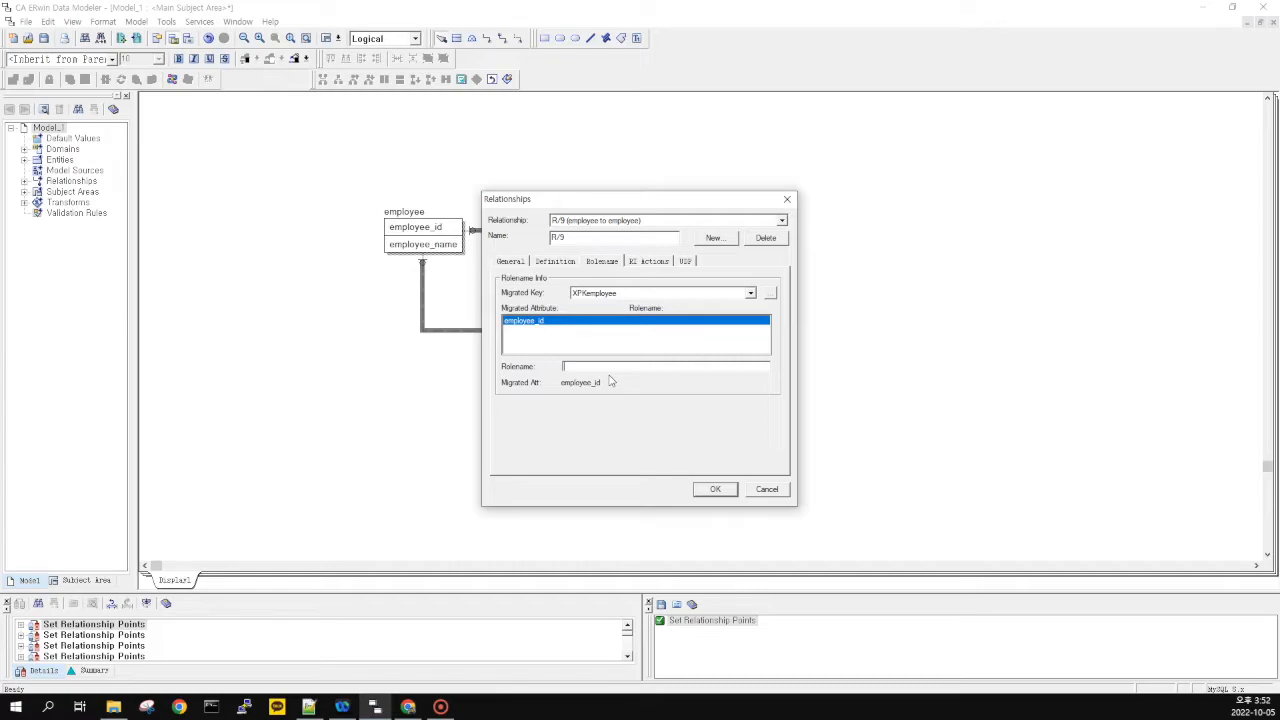
{"action": "type", "text": "supervisor_code"}
{"action": "key", "text": "BackSpace"}
{"action": "key", "text": "BackSpace"}
{"action": "key", "text": "BackSpace"}
{"action": "type", "text": "r_cd"}
{"action": "left_click", "coordinate": [715, 489]}
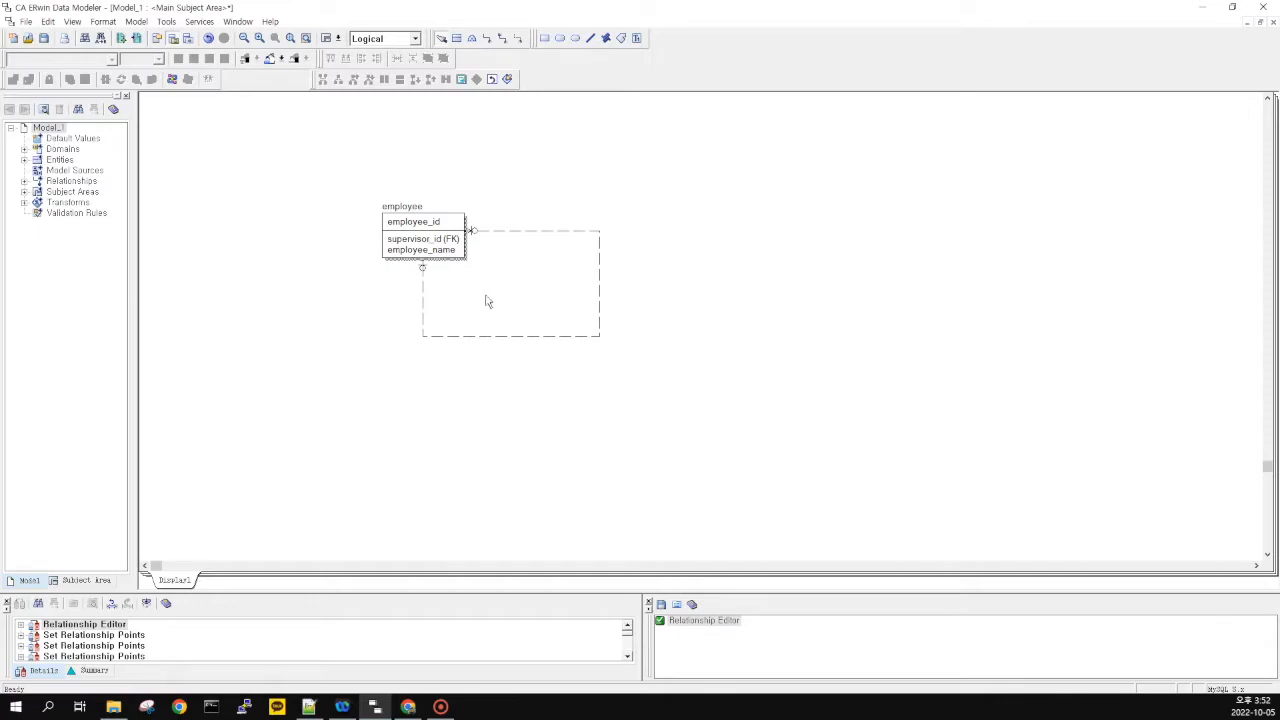
Drag selection boxes across the diagram and scroll the view
{"action": "left_click_drag", "start_coordinate": [331, 113], "coordinate": [681, 399]}
{"action": "left_click_drag", "start_coordinate": [331, 181], "coordinate": [656, 368]}
{"action": "left_click_drag", "start_coordinate": [328, 174], "coordinate": [677, 373]}
{"action": "left_click", "coordinate": [598, 337]}
{"action": "left_click", "coordinate": [671, 328]}
{"action": "left_click_drag", "start_coordinate": [634, 198], "coordinate": [388, 334]}
{"action": "left_click_drag", "start_coordinate": [322, 152], "coordinate": [686, 411]}
{"action": "left_click_drag", "start_coordinate": [690, 386], "coordinate": [336, 152]}
{"action": "left_click_drag", "start_coordinate": [326, 166], "coordinate": [715, 411]}
{"action": "scroll", "coordinate": [384, 352], "scroll_direction": "down", "scroll_amount": 2}
{"action": "scroll", "coordinate": [386, 320], "scroll_direction": "up", "scroll_amount": 3}
{"action": "key", "text": "alt+Tab"}
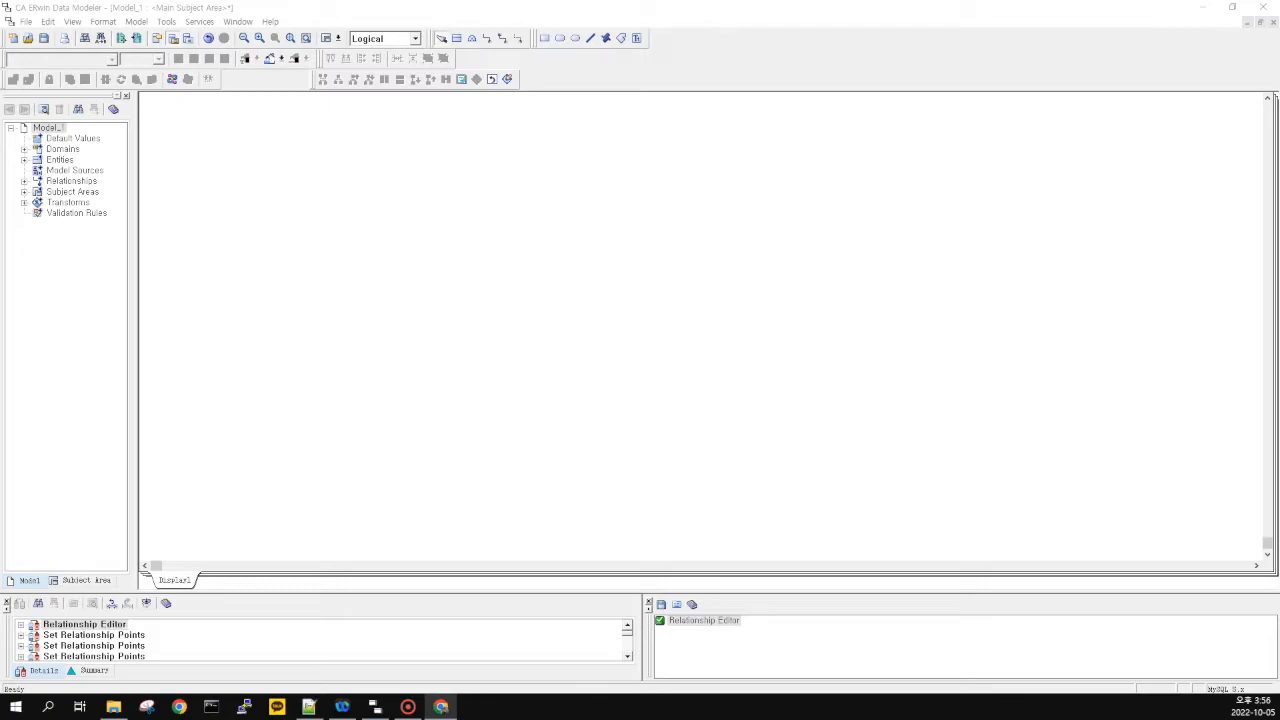
Return briefly to the ERwin diagram, then go back to the browser
{"action": "left_click", "coordinate": [344, 404]}
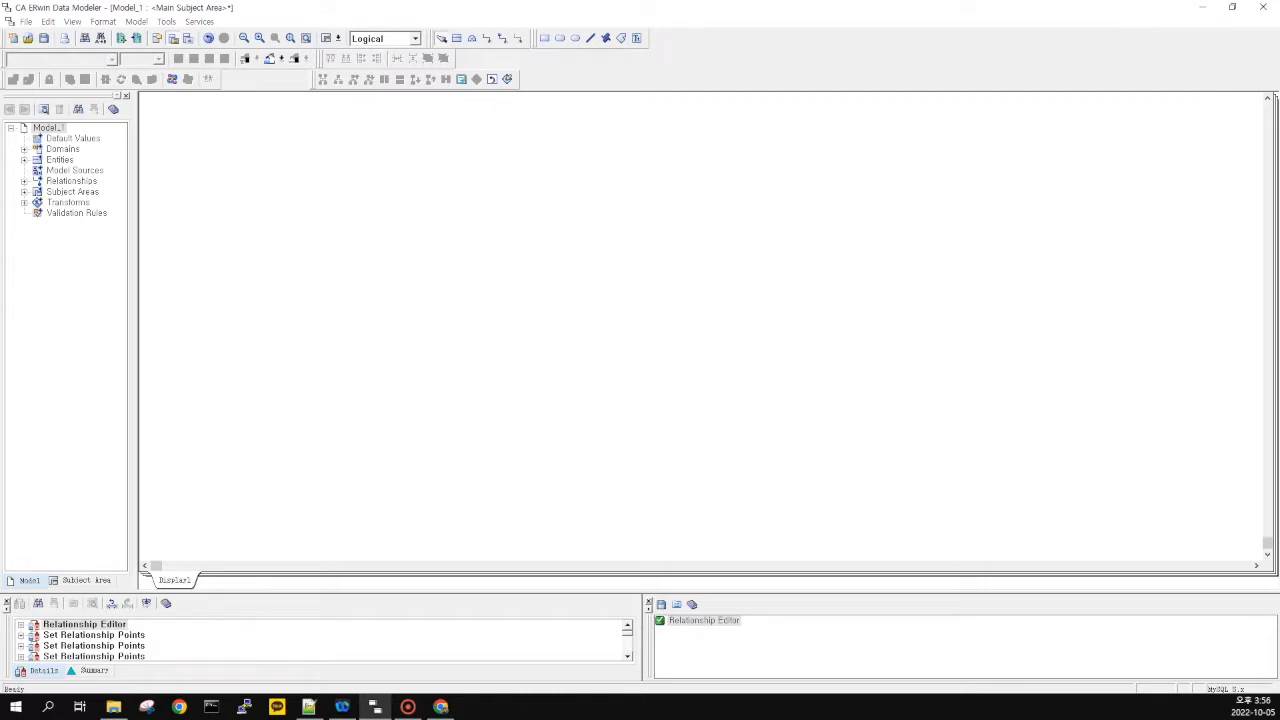
{"action": "key", "text": "alt+Tab"}
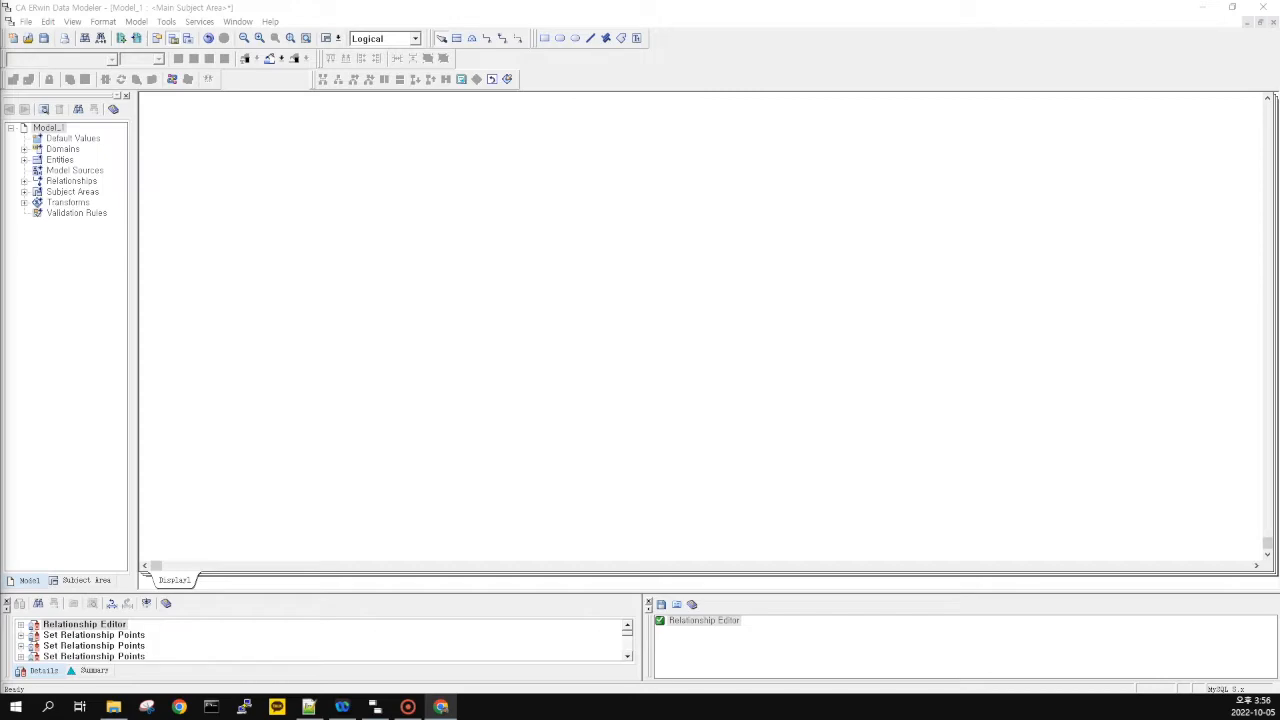
Maximize the browser and skim the erwin help page on logical subtype relationships, then return to results
{"action": "left_click_drag", "start_coordinate": [0, 232], "coordinate": [254, 218]}
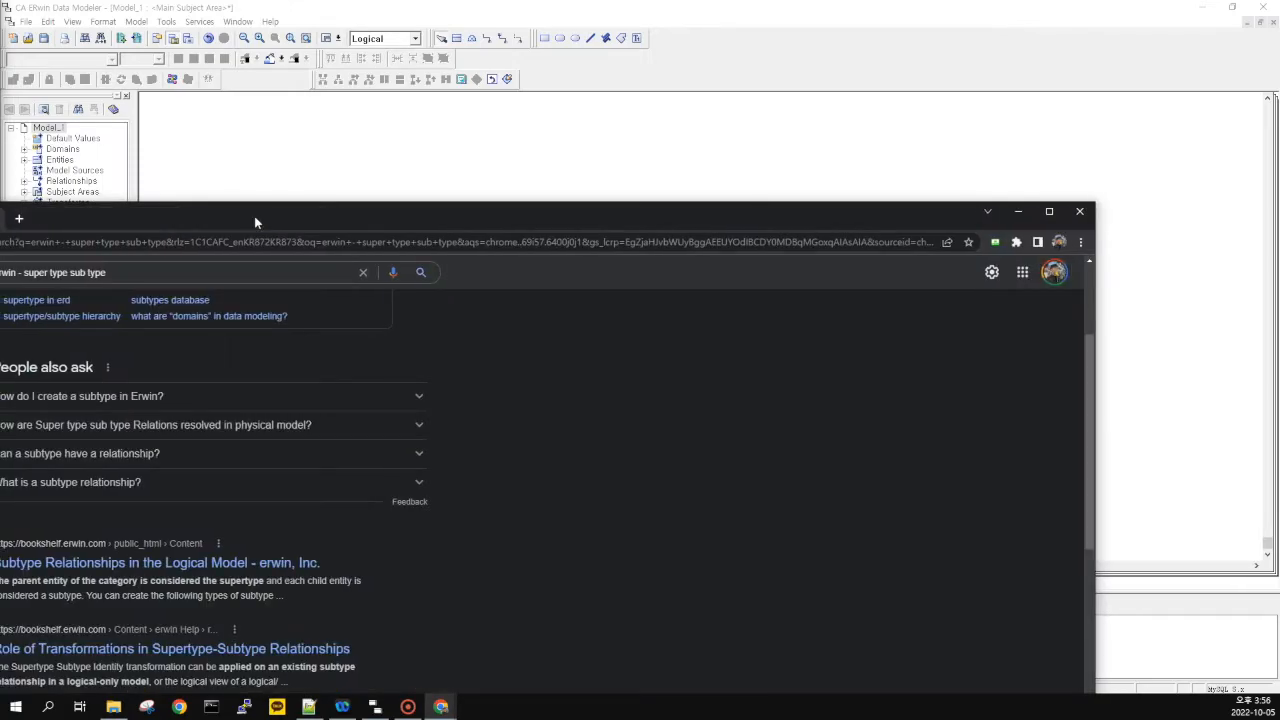
{"action": "double_click", "coordinate": [254, 218]}
{"action": "left_click", "coordinate": [414, 355]}
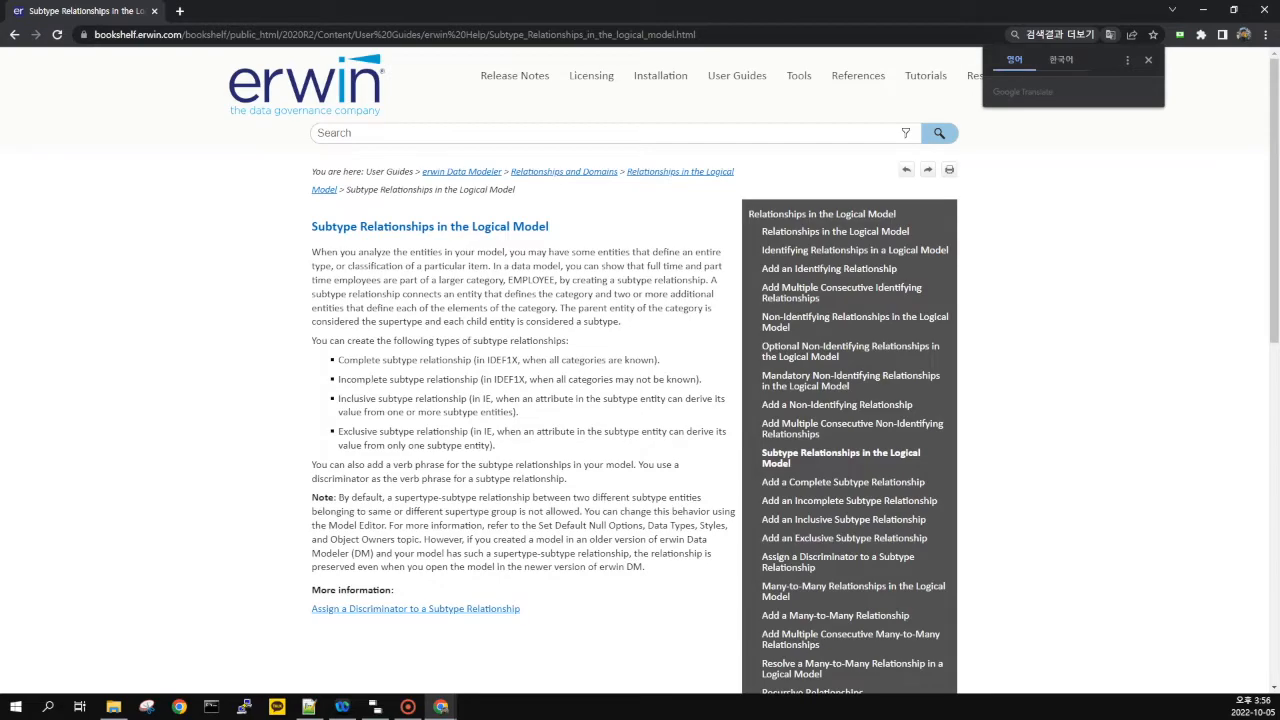
{"action": "scroll", "coordinate": [404, 390], "scroll_direction": "down", "scroll_amount": 1}
{"action": "scroll", "coordinate": [404, 390], "scroll_direction": "up", "scroll_amount": 1}
{"action": "left_click", "coordinate": [14, 34]}
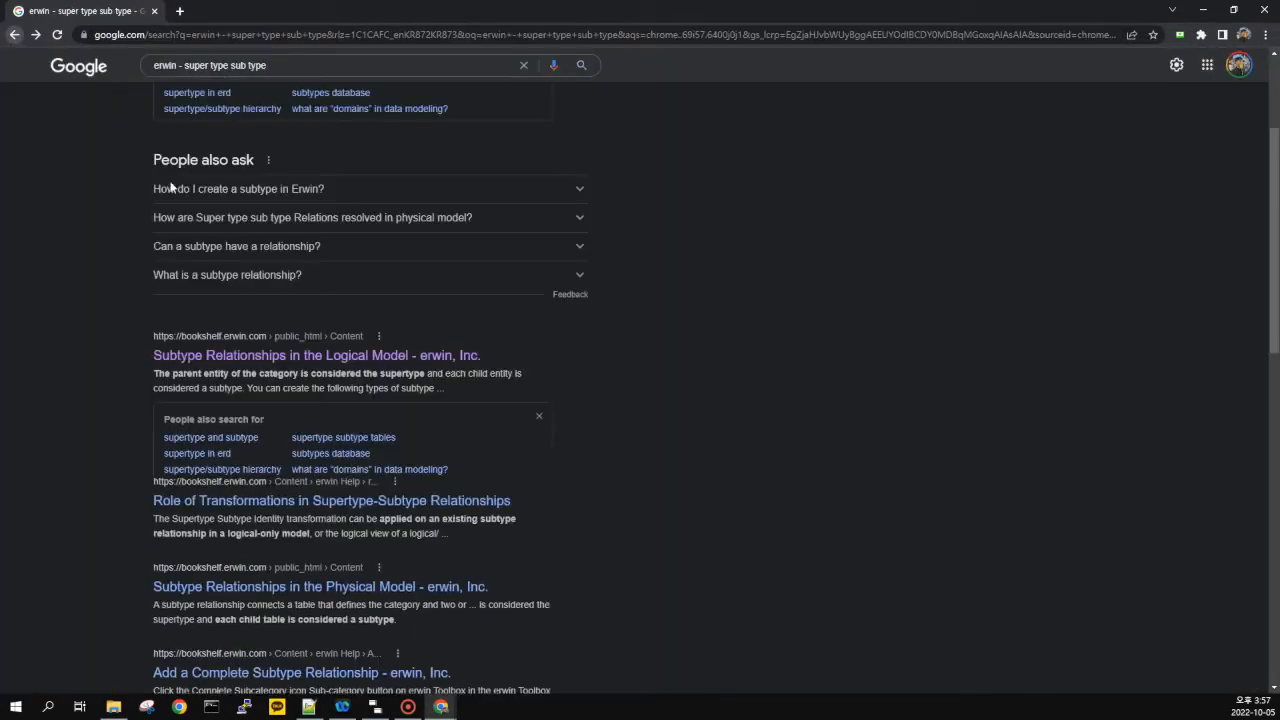
{"action": "scroll", "coordinate": [294, 286], "scroll_direction": "down", "scroll_amount": 1}
{"action": "scroll", "coordinate": [270, 200], "scroll_direction": "up", "scroll_amount": 2}
{"action": "scroll", "coordinate": [160, 70], "scroll_direction": "up", "scroll_amount": 1}
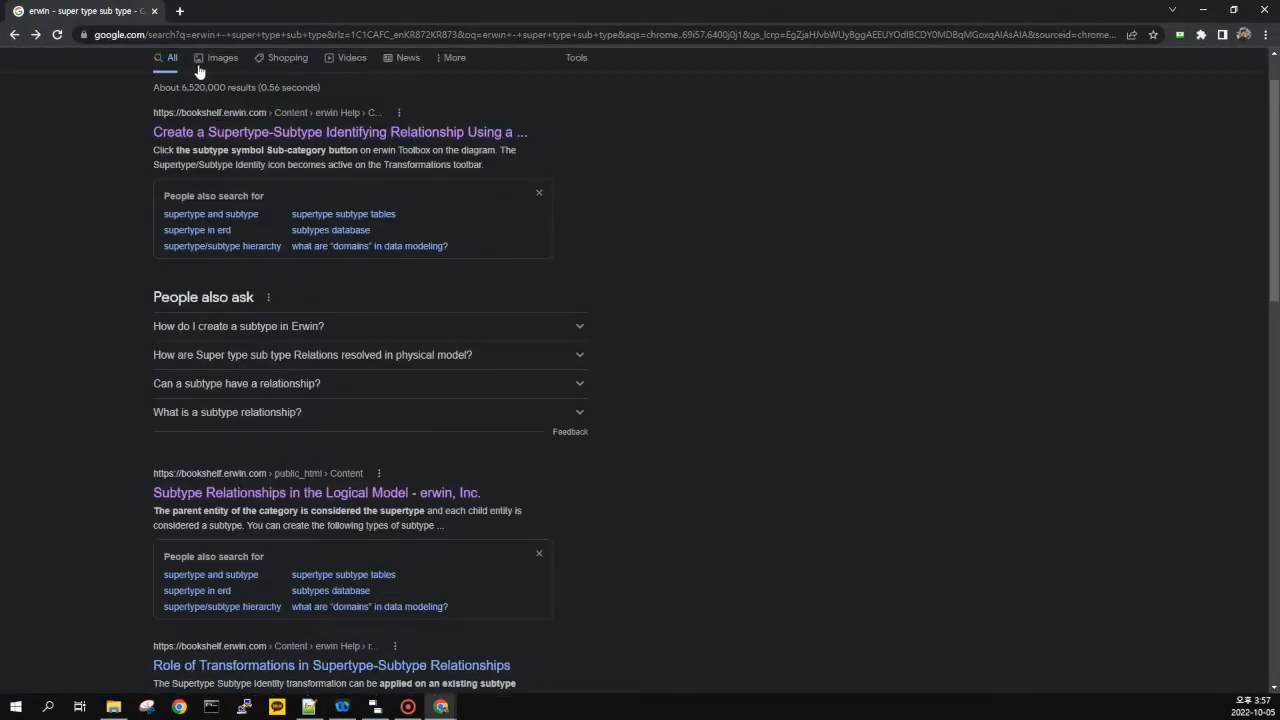
Search Google for 'what is supertype and subtype in database' using the suggestion
{"action": "left_click_drag", "start_coordinate": [189, 80], "coordinate": [100, 68]}
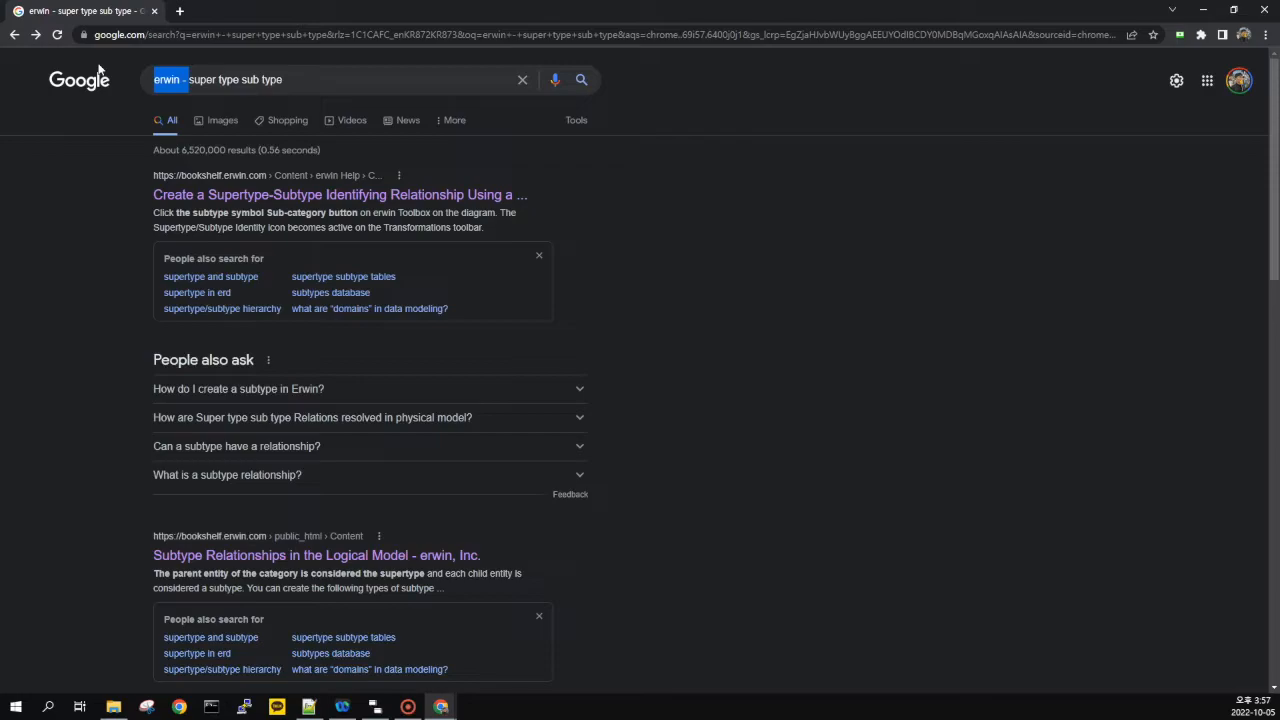
{"action": "type", "text": "what is super"}
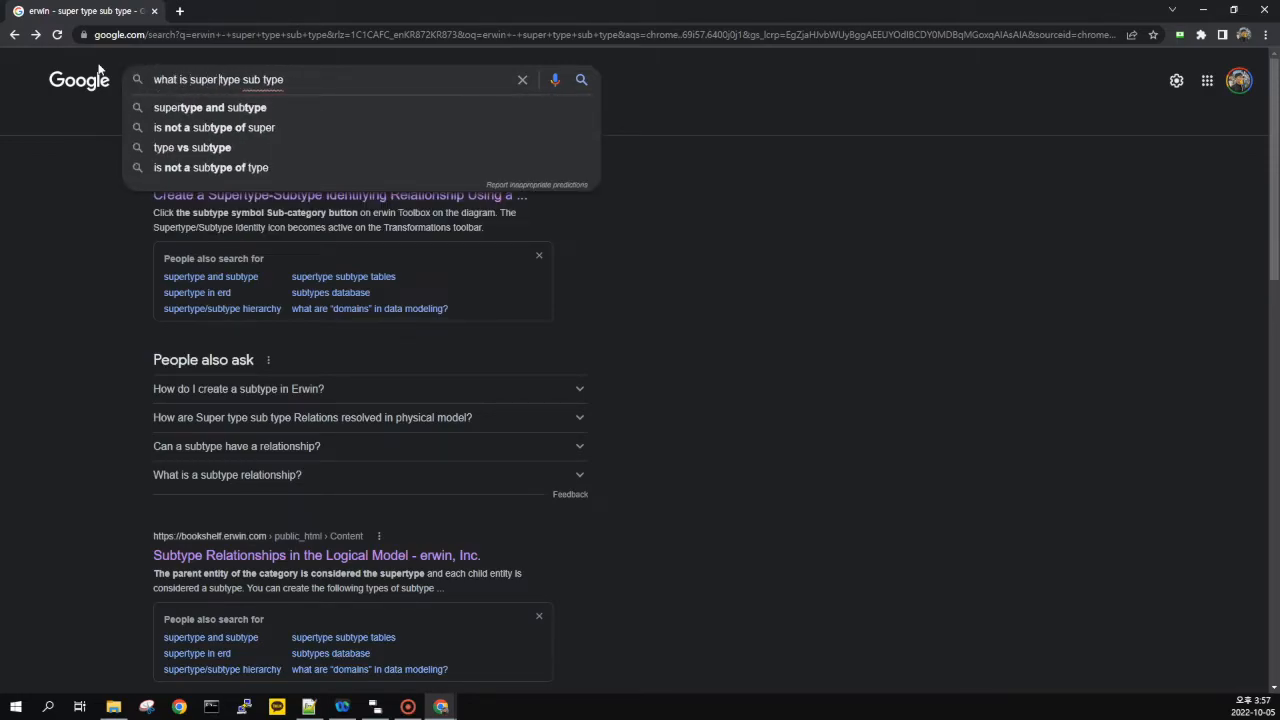
{"action": "type", "text": " type and"}
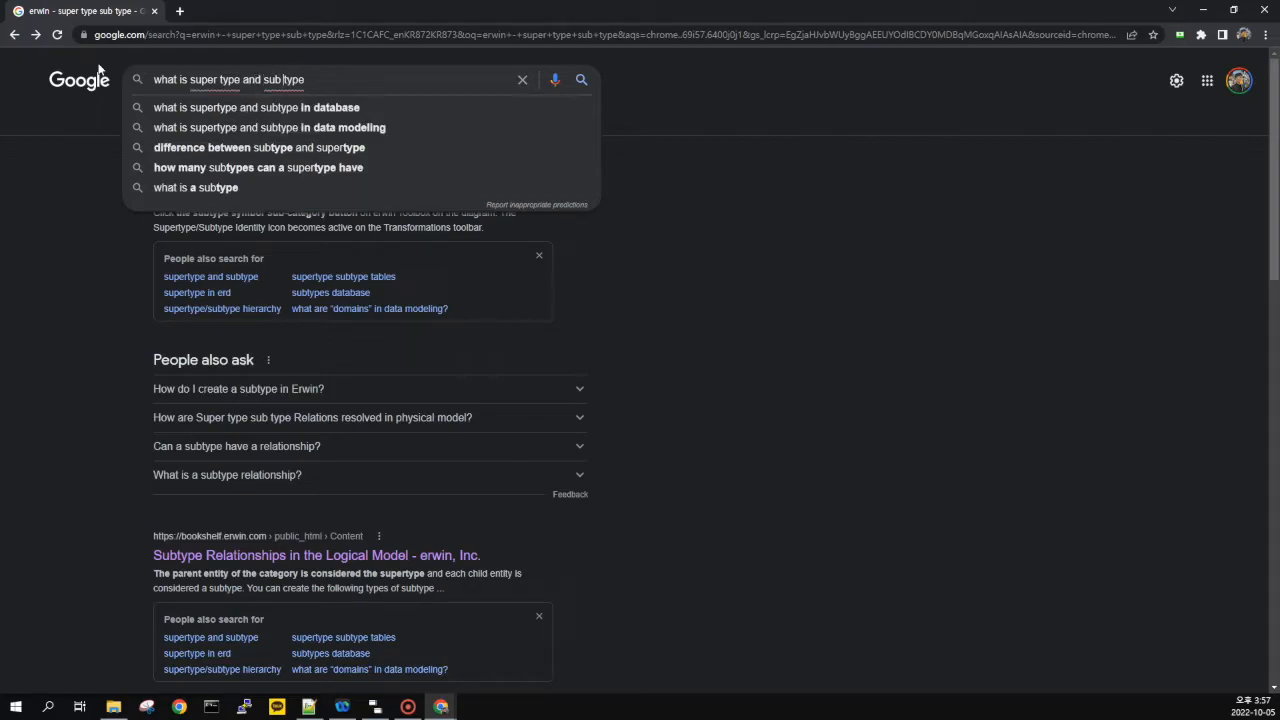
{"action": "key", "text": "Down"}
{"action": "key", "text": "Return"}
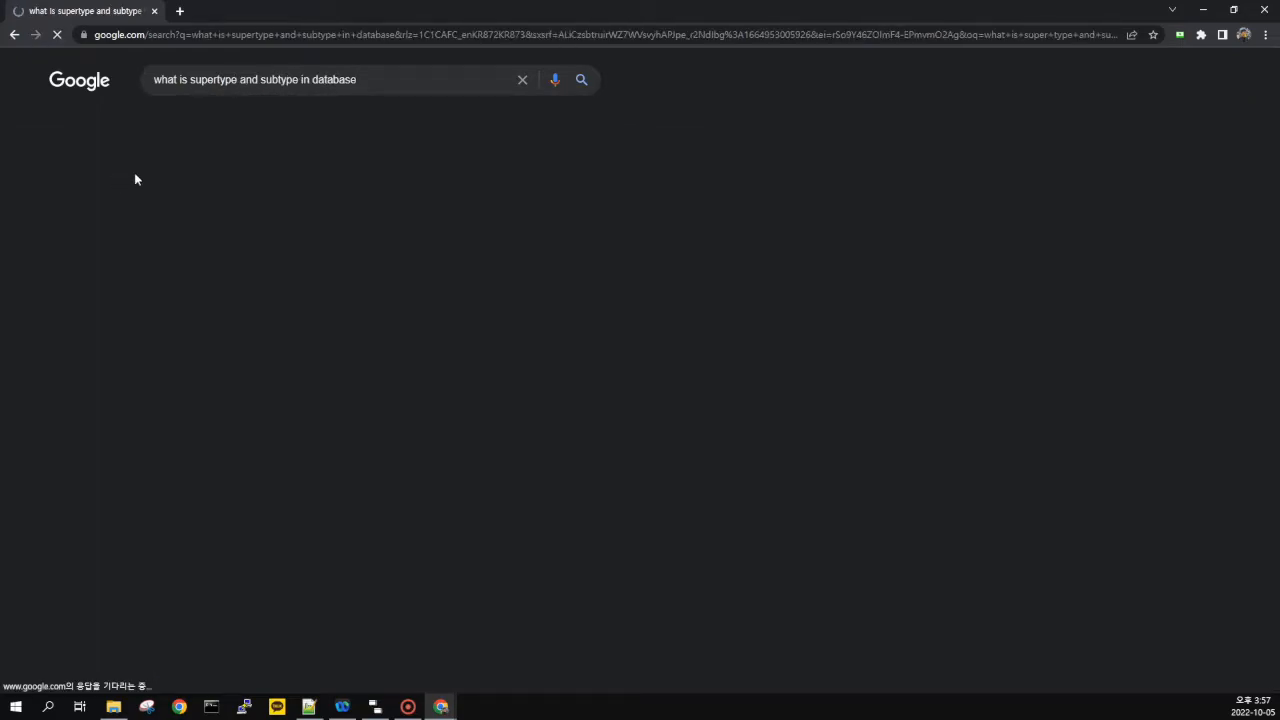
Read the Oracle Help Center page on supertype and subtype tables, then move the browser aside to reveal ERwin
{"action": "left_click", "coordinate": [354, 194]}
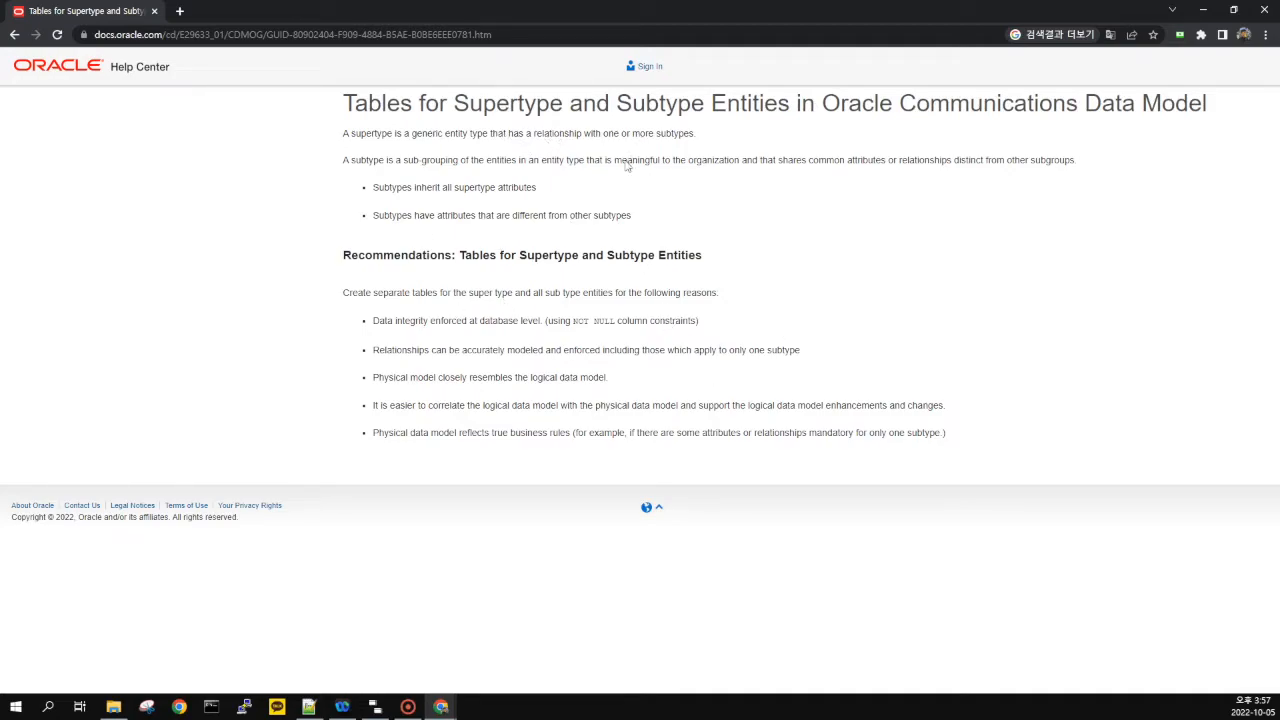
{"action": "left_click_drag", "start_coordinate": [529, 193], "coordinate": [369, 190]}
{"action": "left_click_drag", "start_coordinate": [384, 235], "coordinate": [396, 210]}
{"action": "left_click", "coordinate": [396, 211]}
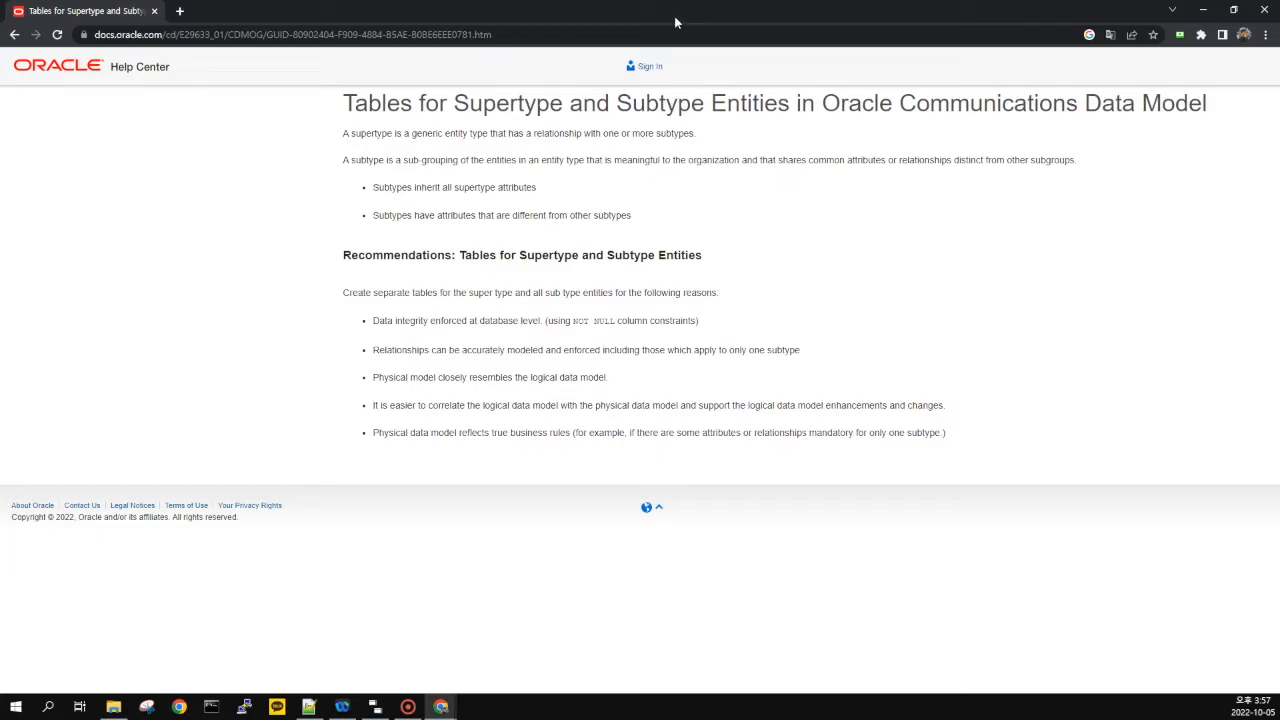
{"action": "left_click_drag", "start_coordinate": [675, 22], "coordinate": [0, 108]}
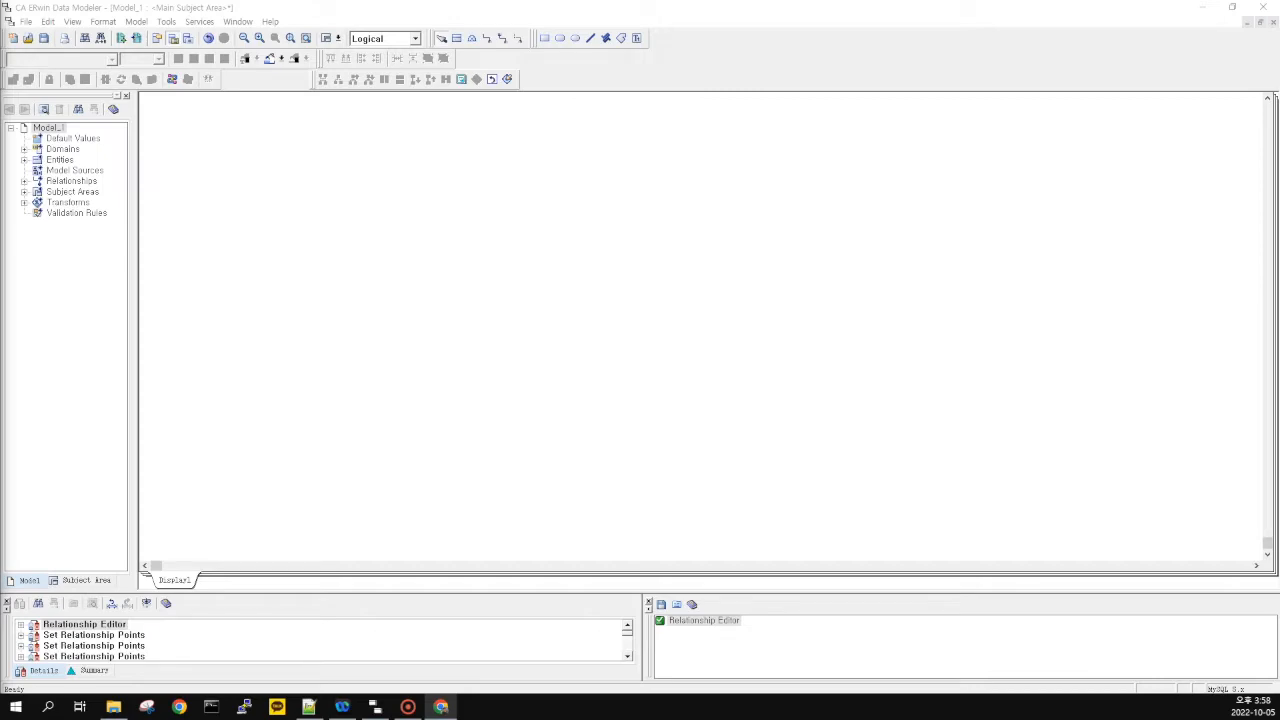
Place a new entity named employee on the canvas
{"action": "left_click", "coordinate": [267, 164]}
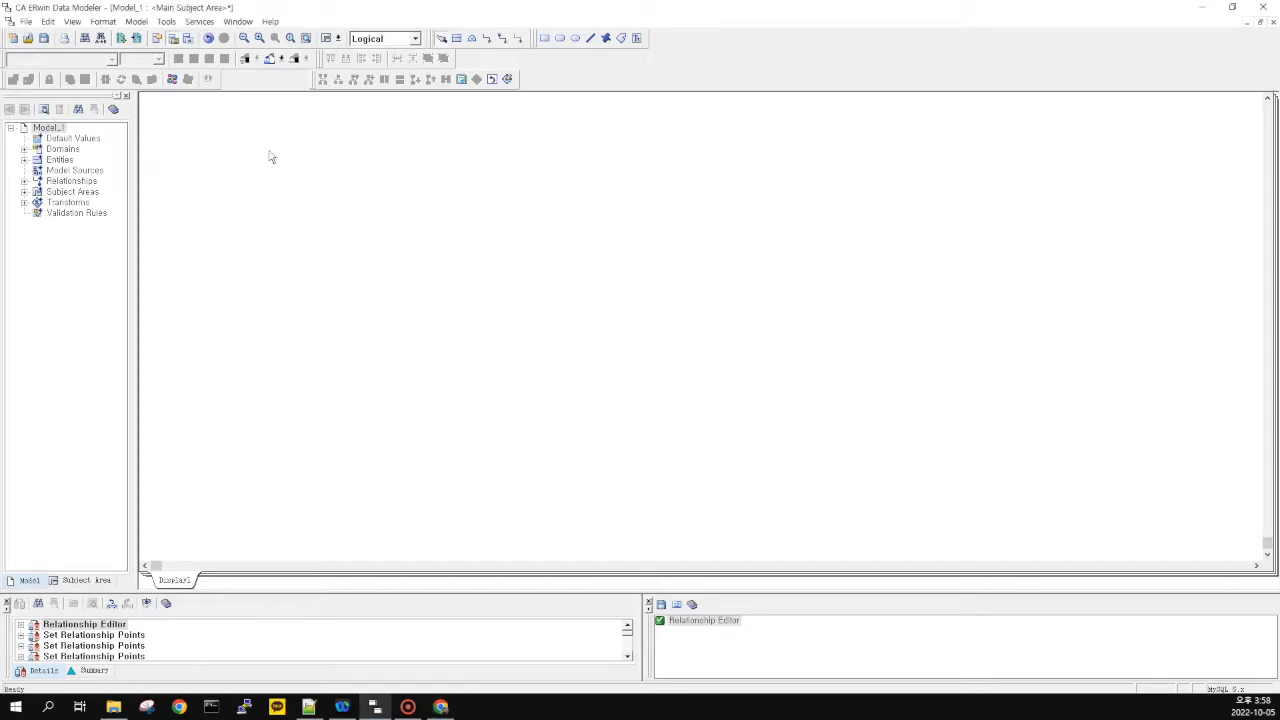
{"action": "left_click", "coordinate": [457, 38]}
{"action": "left_click", "coordinate": [313, 241]}
{"action": "type", "text": "employee"}
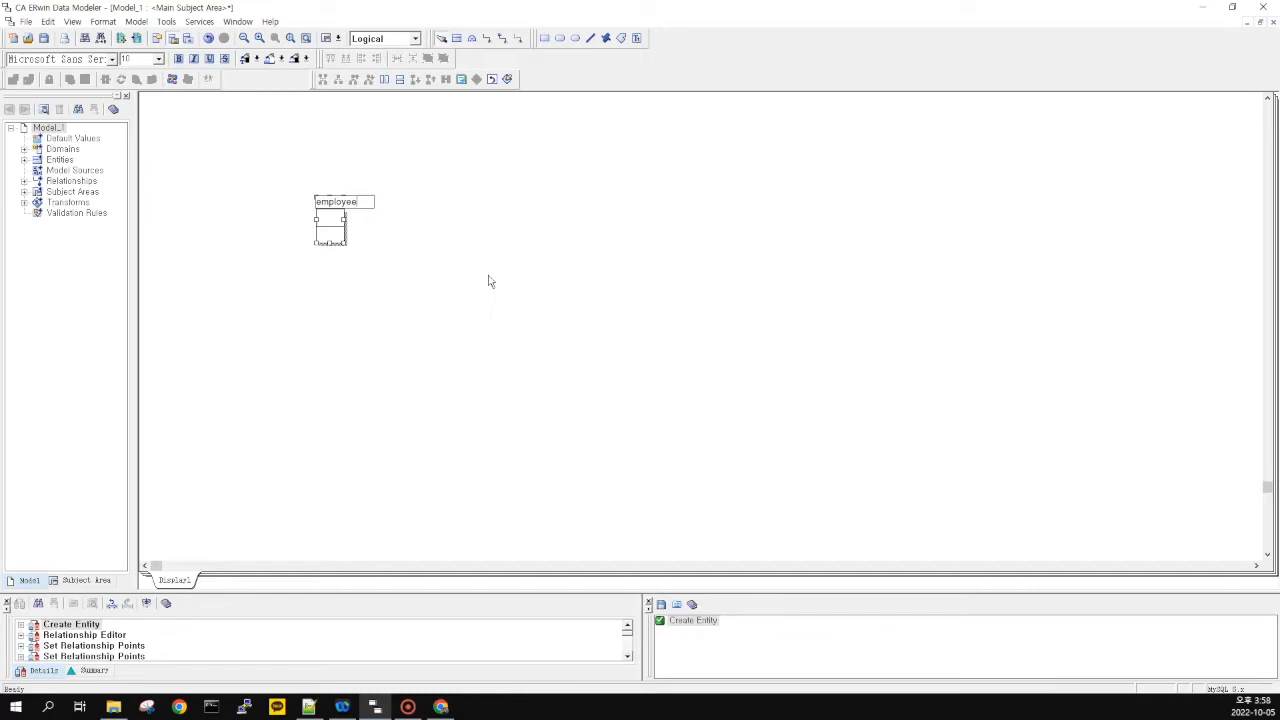
{"action": "key", "text": "Tab"}
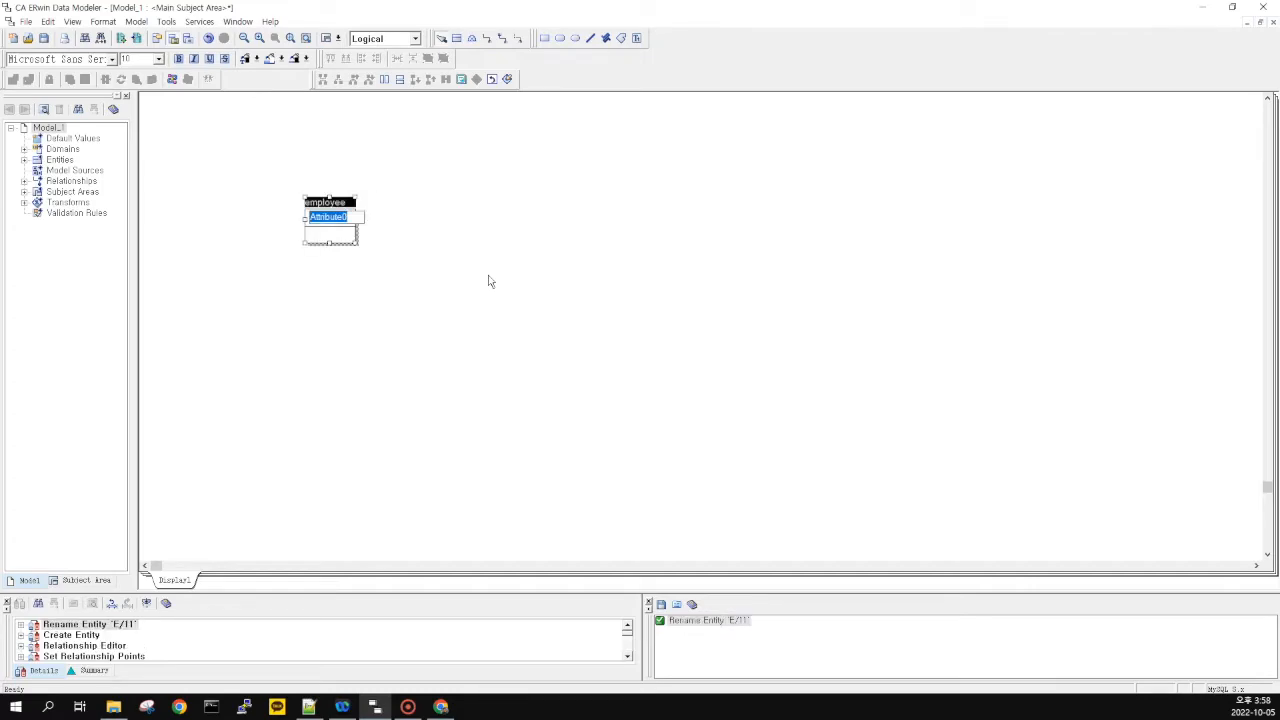
Give employee the key employee_id and attributes name and phone_number
{"action": "type", "text": "employee_id"}
{"action": "key", "text": "Tab"}
{"action": "type", "text": "name"}
{"action": "key", "text": "Tab"}
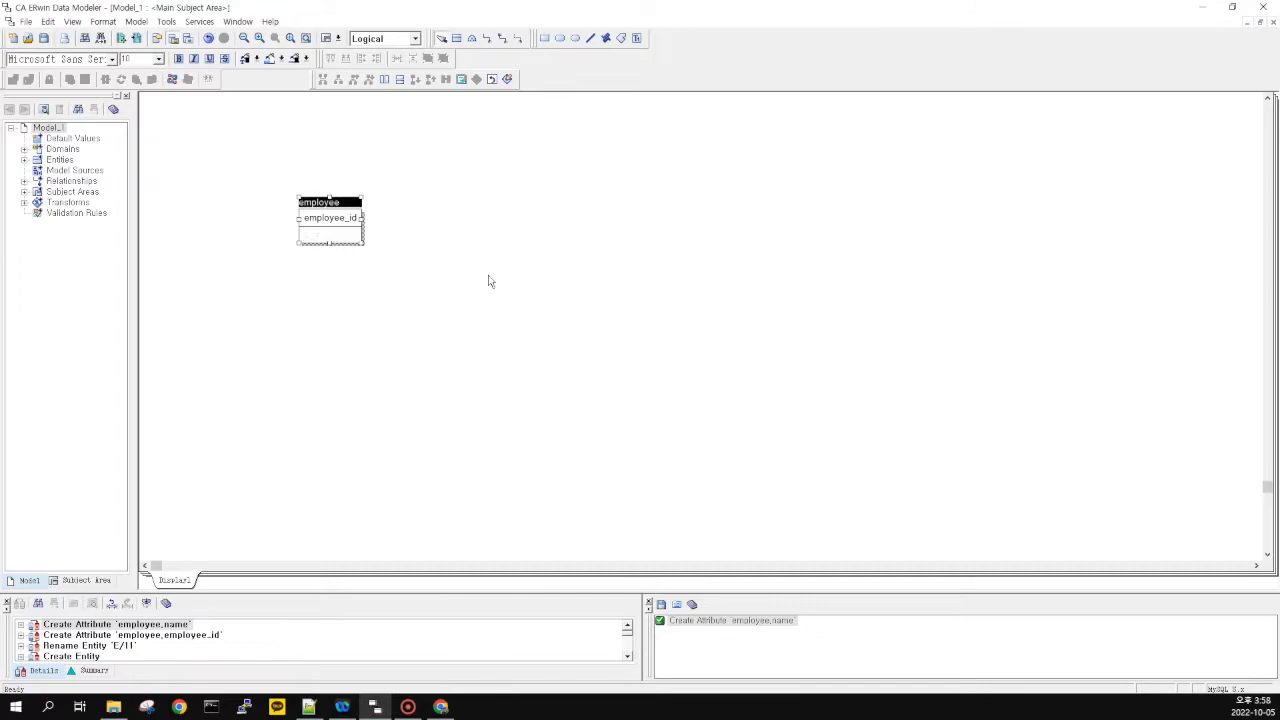
{"action": "type", "text": "phone"}
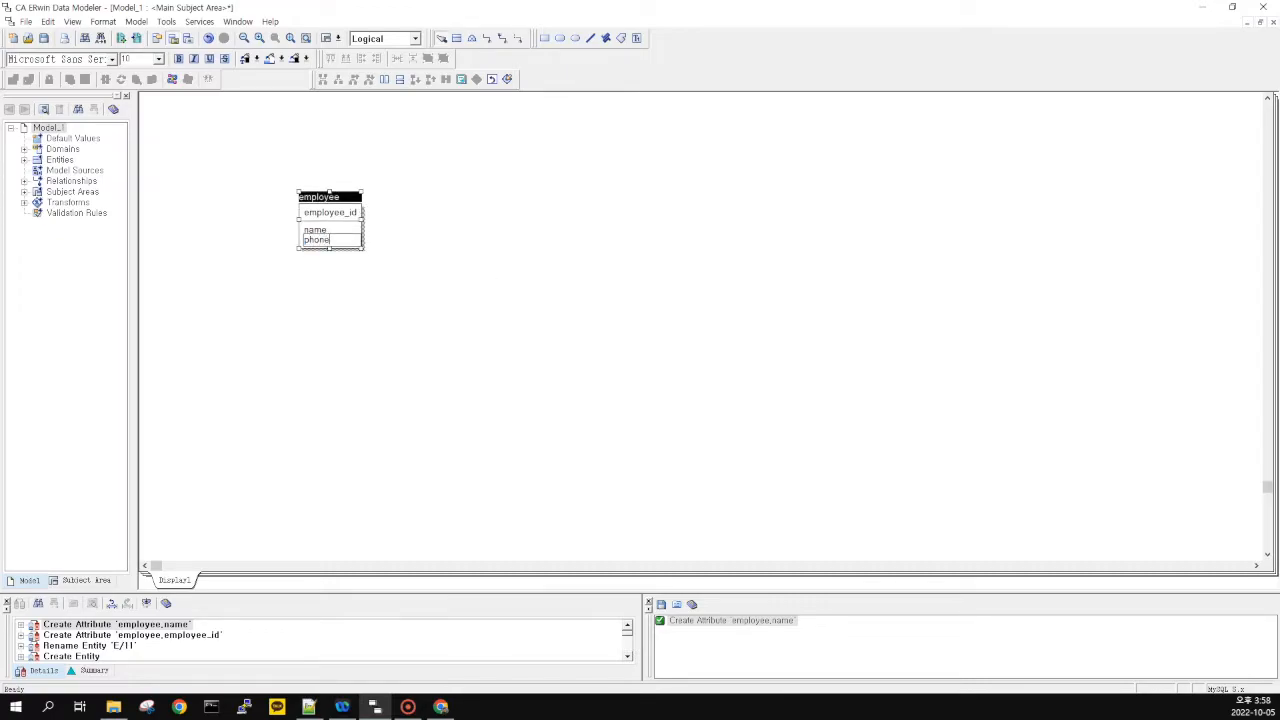
{"action": "type", "text": "-number"}
{"action": "key", "text": "BackSpace"}
{"action": "key", "text": "BackSpace"}
{"action": "key", "text": "BackSpace"}
{"action": "key", "text": "BackSpace"}
{"action": "key", "text": "BackSpace"}
{"action": "key", "text": "BackSpace"}
{"action": "key", "text": "BackSpace"}
{"action": "type", "text": "_number"}
{"action": "left_click", "coordinate": [488, 281]}
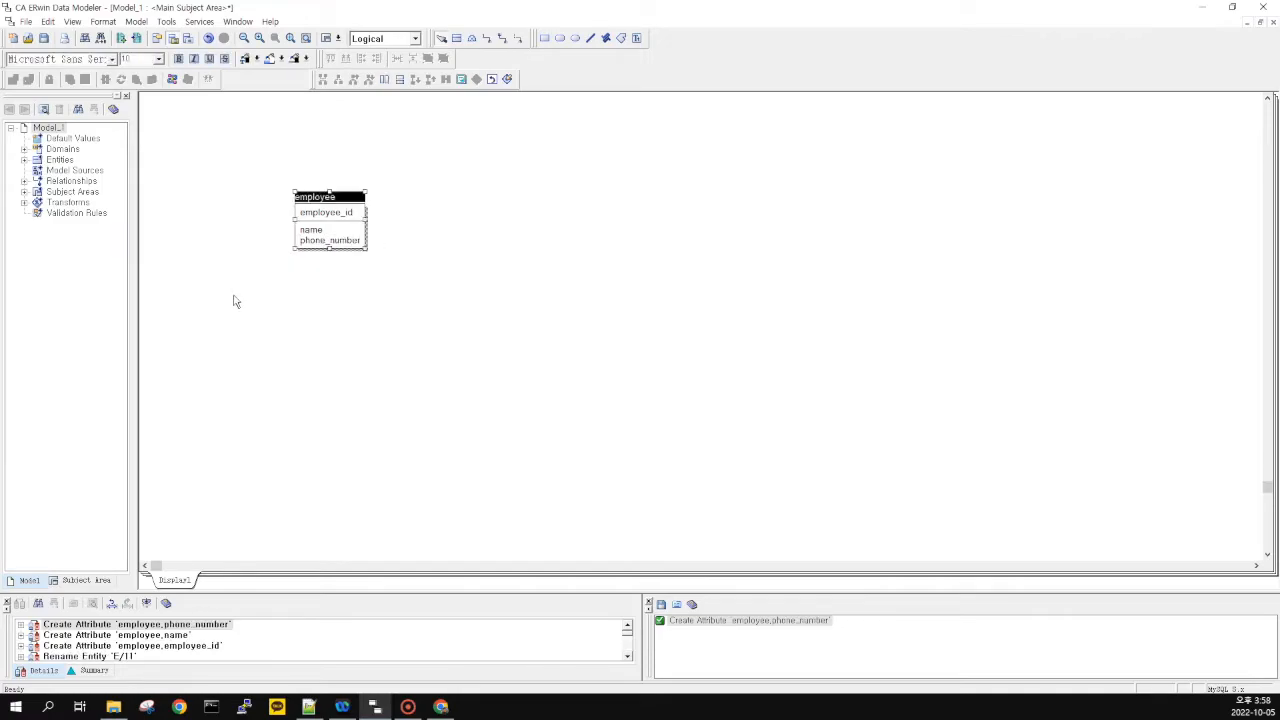
{"action": "left_click_drag", "start_coordinate": [437, 164], "coordinate": [255, 270]}
{"action": "key", "text": "alt+Tab"}
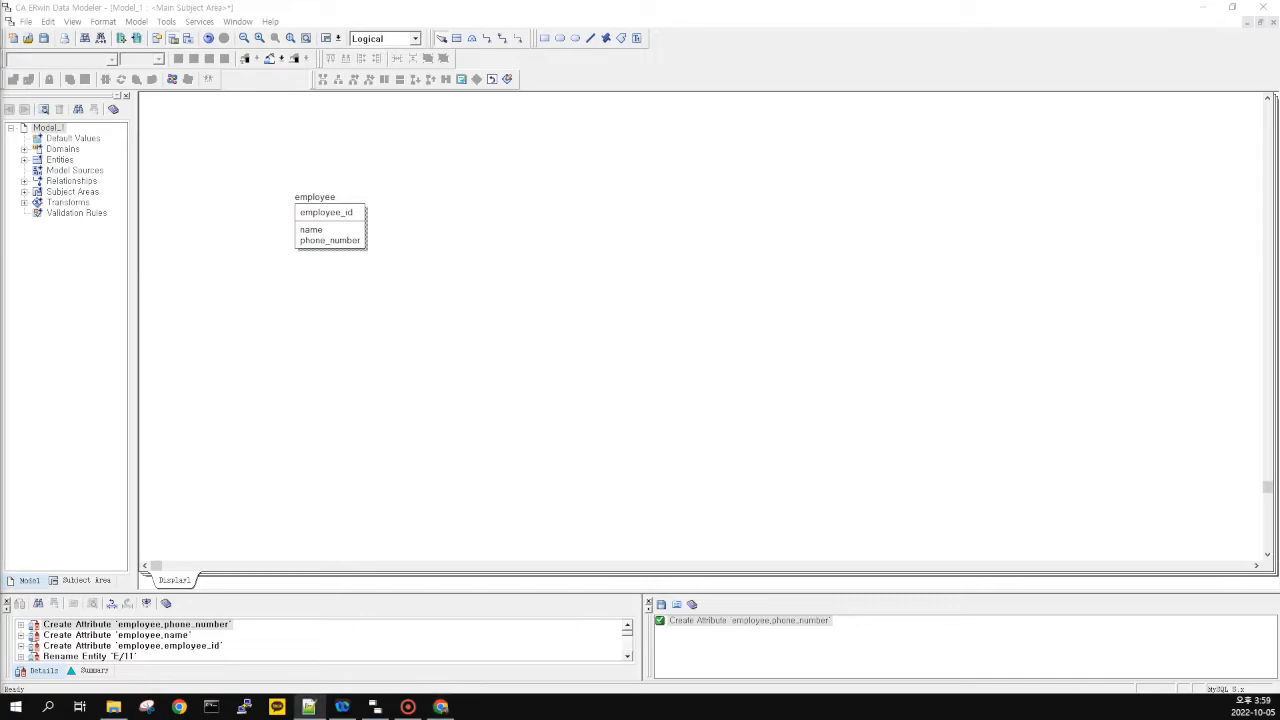
Move employee up-right and place a new entity named permanent_employee below it
{"action": "left_click_drag", "start_coordinate": [348, 196], "coordinate": [426, 185]}
{"action": "left_click_drag", "start_coordinate": [326, 134], "coordinate": [546, 308]}
{"action": "left_click", "coordinate": [457, 38]}
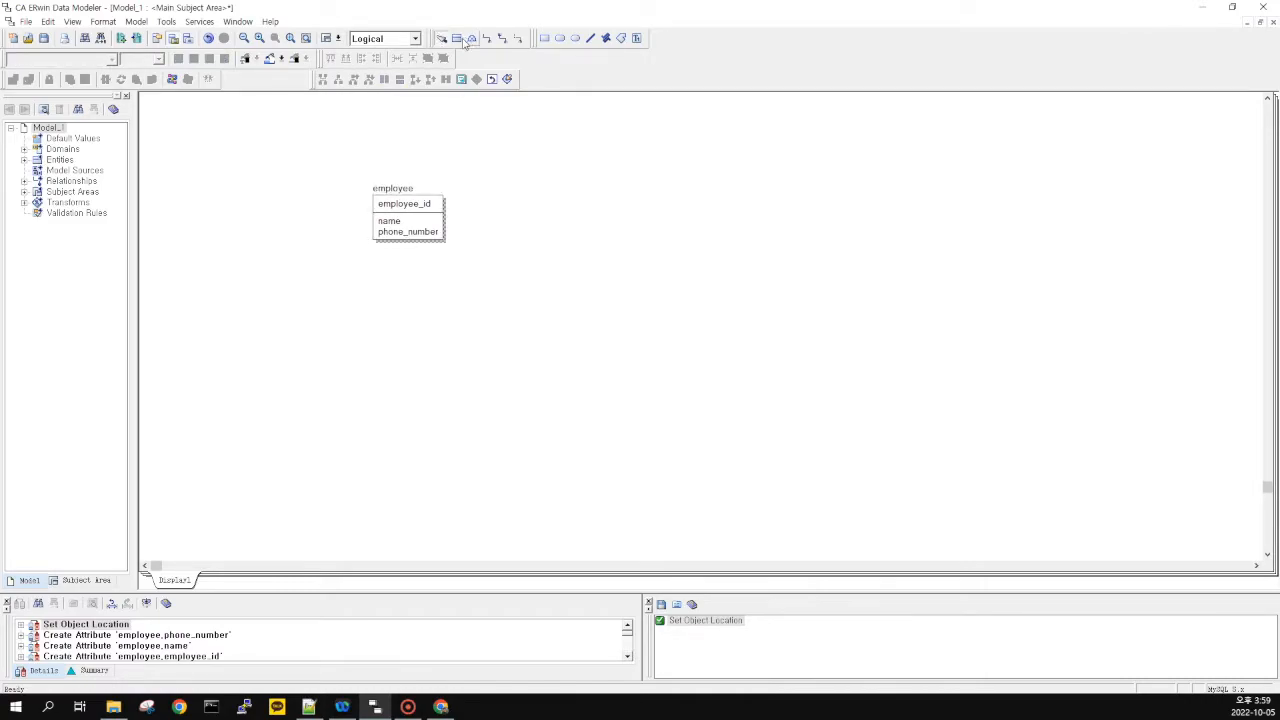
{"action": "left_click", "coordinate": [256, 310]}
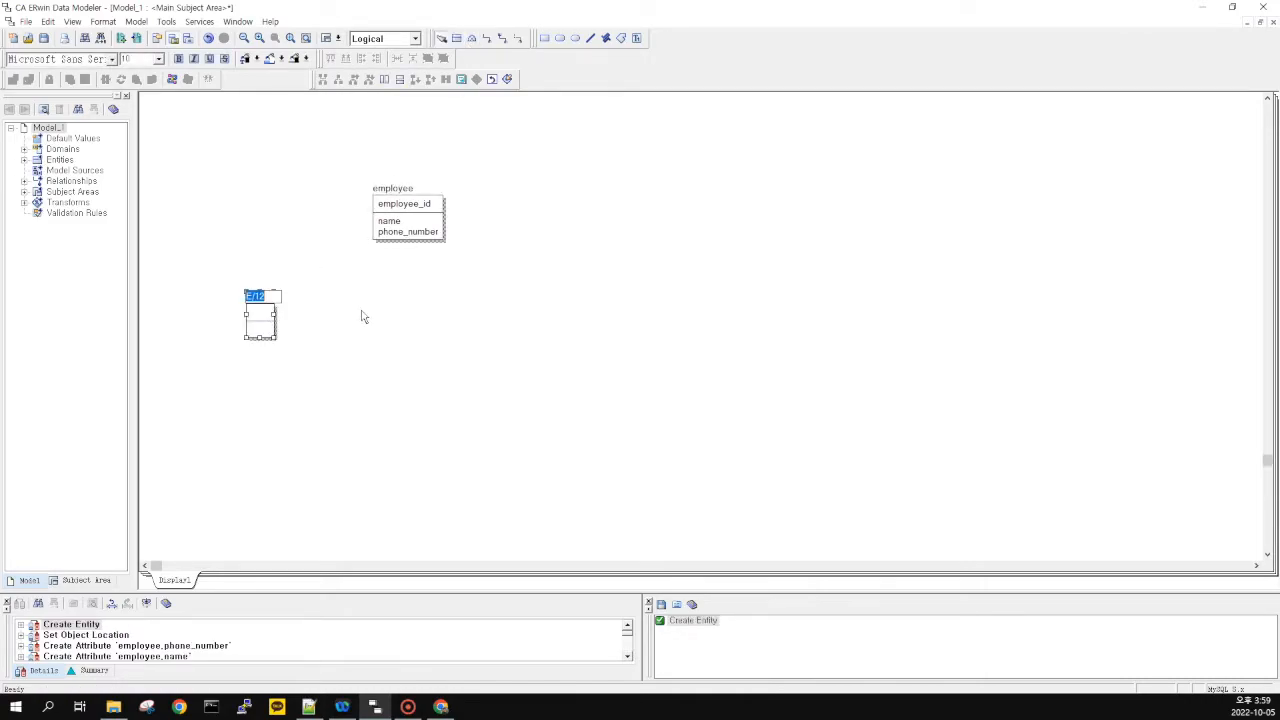
{"action": "type", "text": "permanent empl"}
{"action": "key", "text": "BackSpace"}
{"action": "key", "text": "BackSpace"}
{"action": "key", "text": "BackSpace"}
{"action": "key", "text": "BackSpace"}
{"action": "key", "text": "BackSpace"}
{"action": "type", "text": ")"}
{"action": "type", "text": "_emp"}
{"action": "type", "text": "loyee"}
{"action": "key", "text": "Tab"}
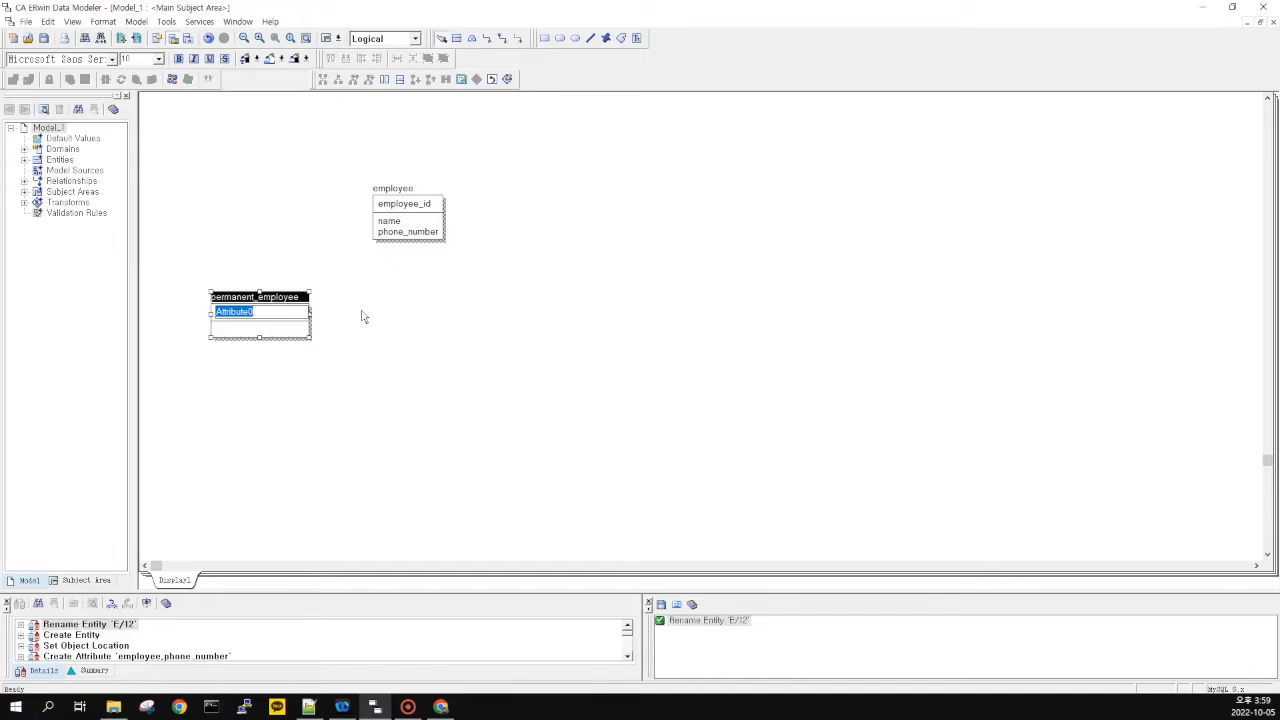
{"action": "key", "text": "Tab"}
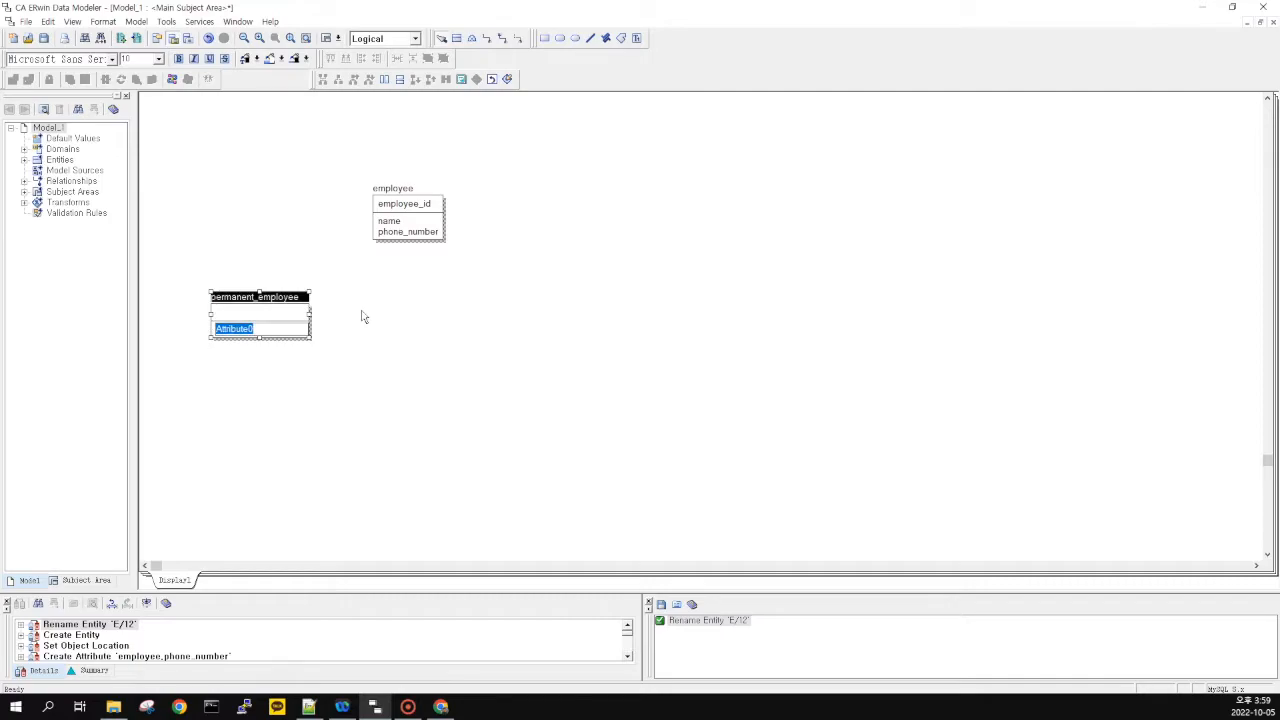
{"action": "key", "text": "Escape"}
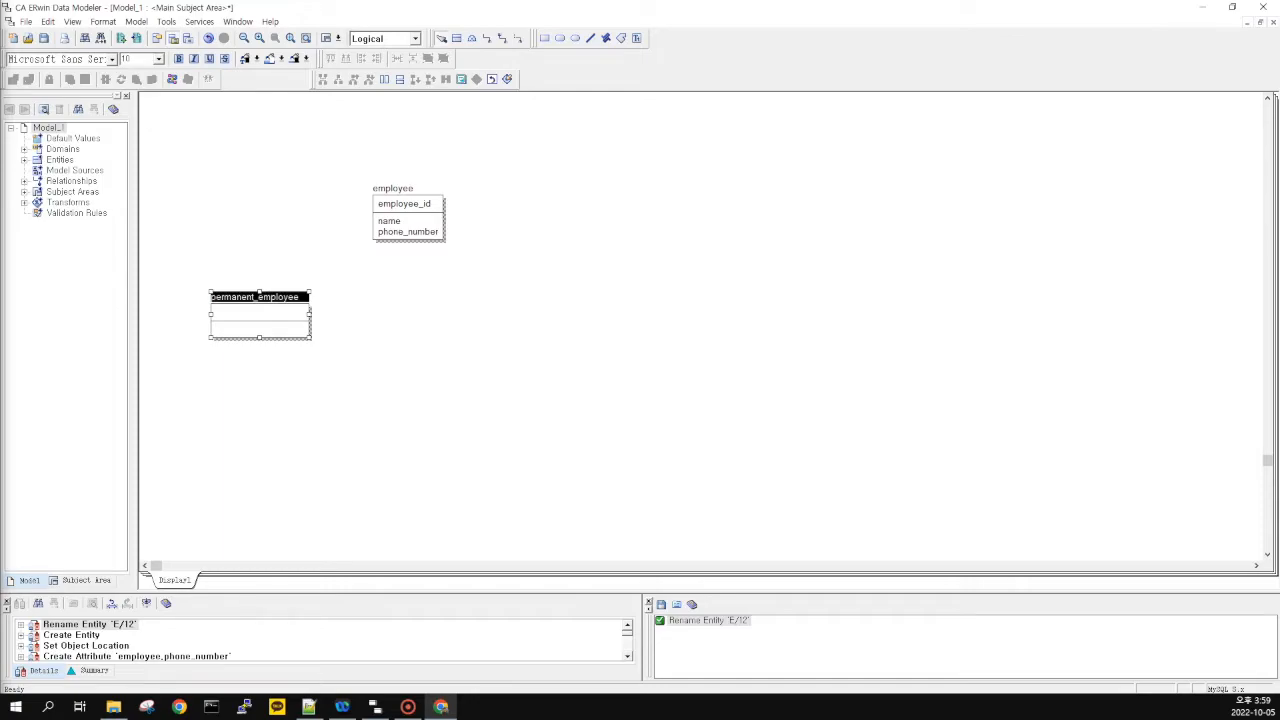
Add salary as a non-key attribute of permanent_employee
{"action": "double_click", "coordinate": [260, 335]}
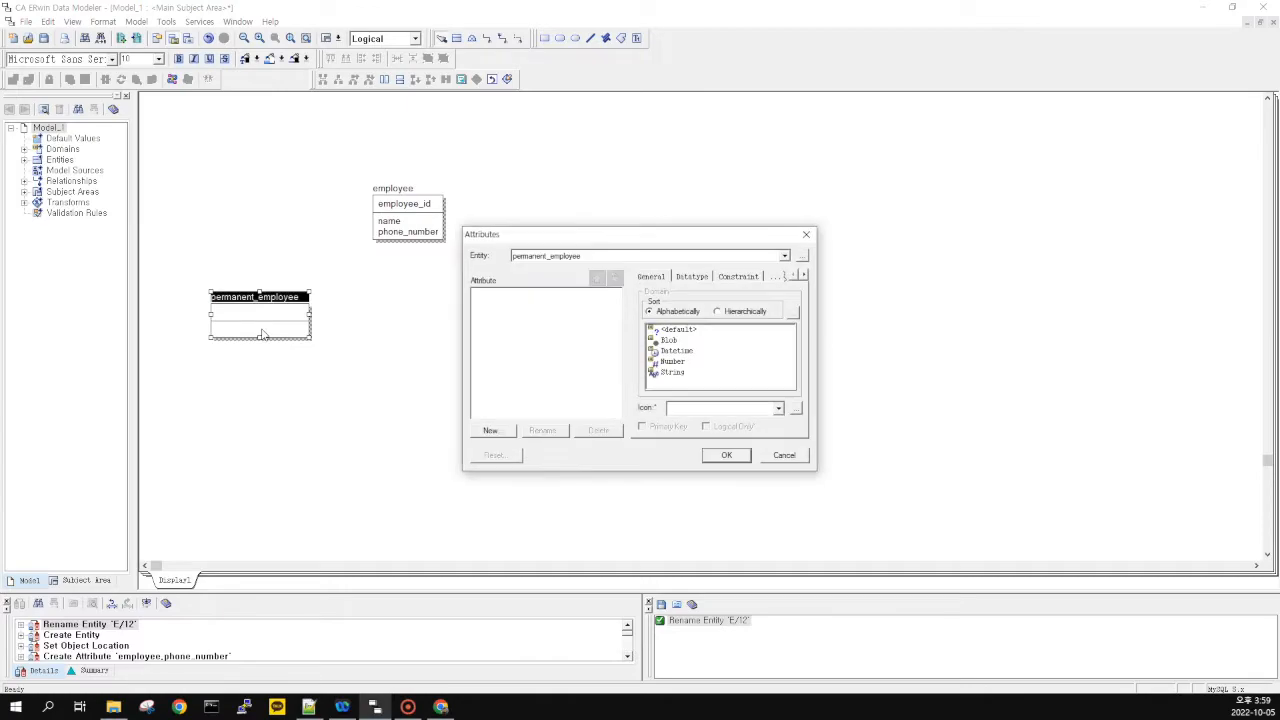
{"action": "left_click", "coordinate": [784, 455]}
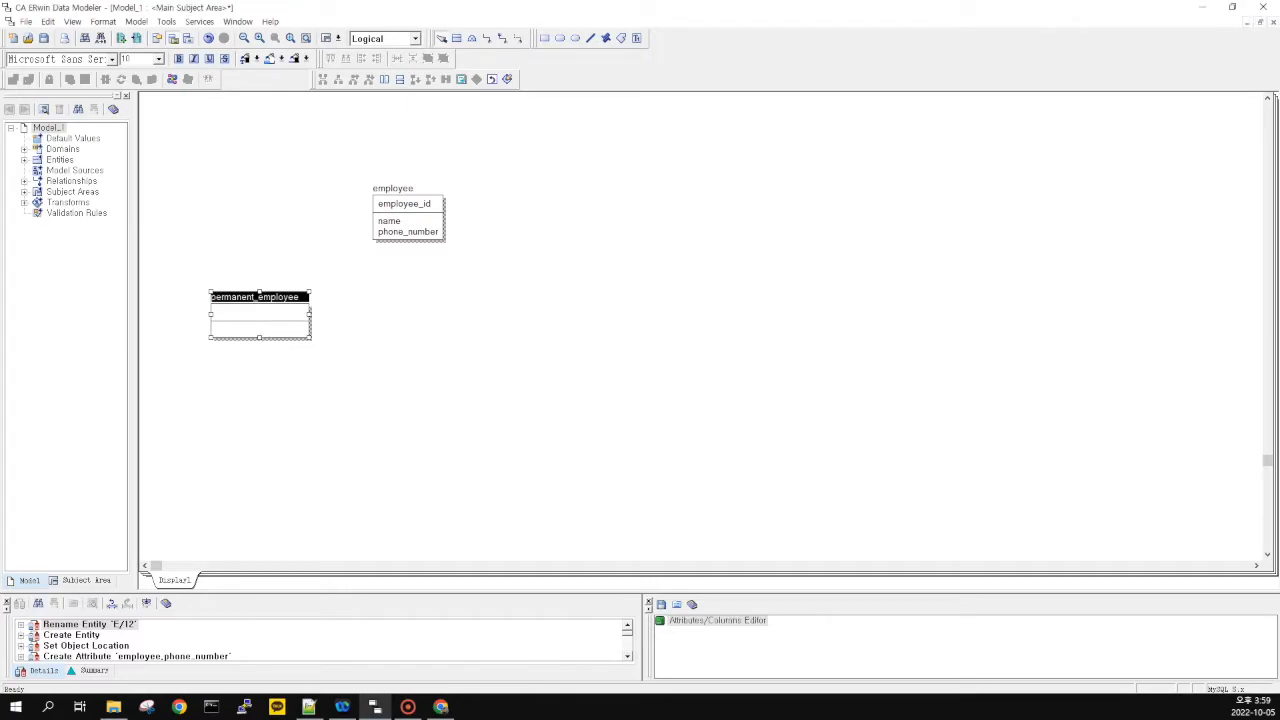
{"action": "key", "text": "alt+Tab"}
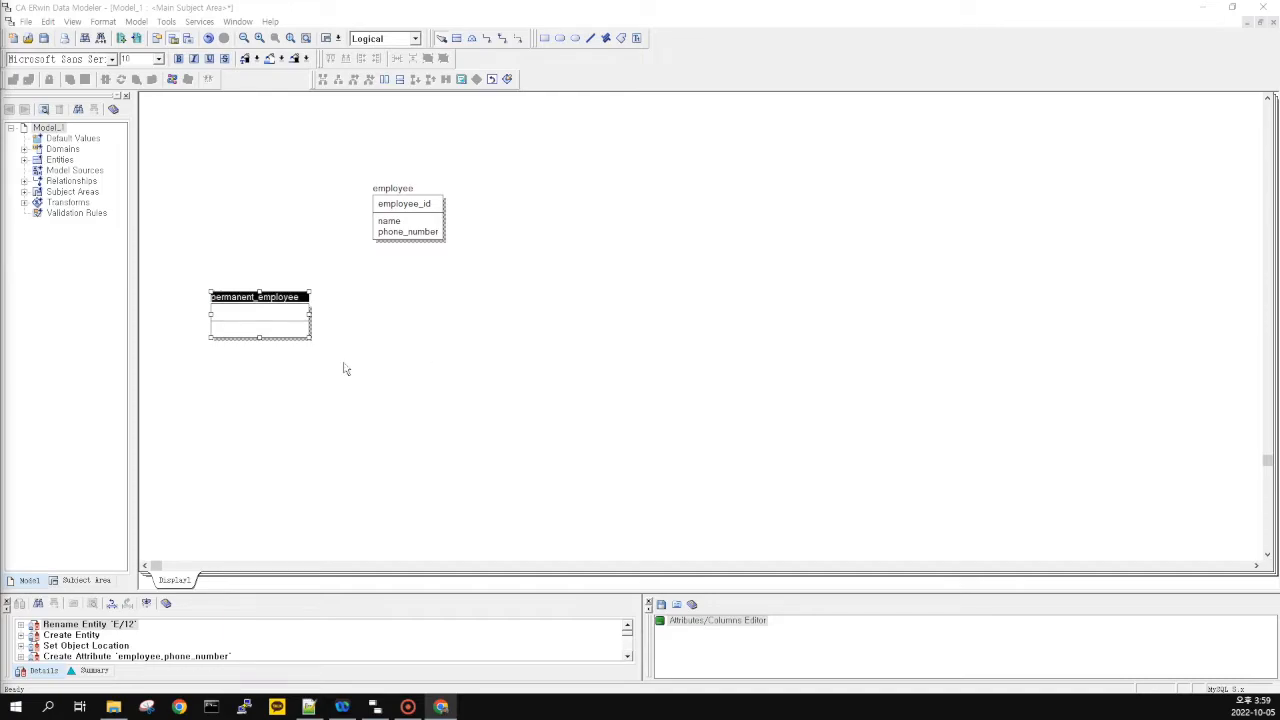
{"action": "double_click", "coordinate": [272, 321]}
{"action": "key", "text": "Tab"}
{"action": "key", "text": "Tab"}
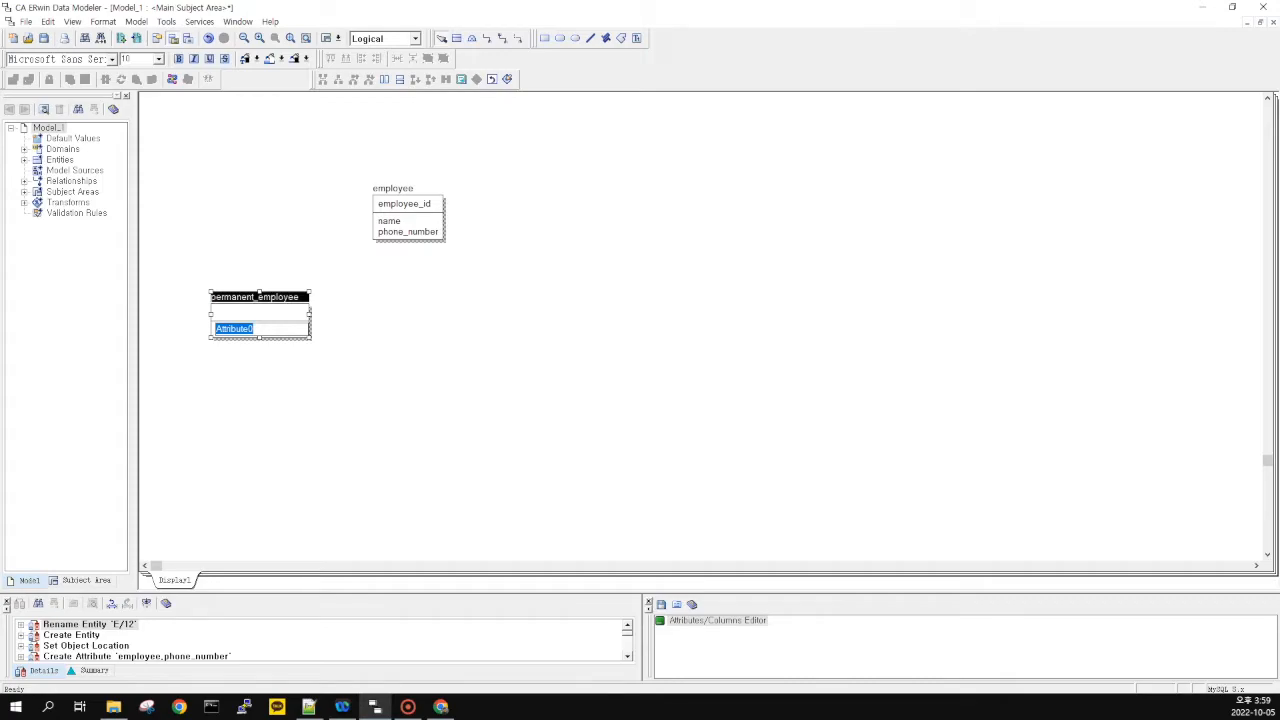
{"action": "type", "text": "salary"}
{"action": "key", "text": "Return"}
{"action": "left_click", "coordinate": [355, 336]}
{"action": "key", "text": "alt+Tab"}
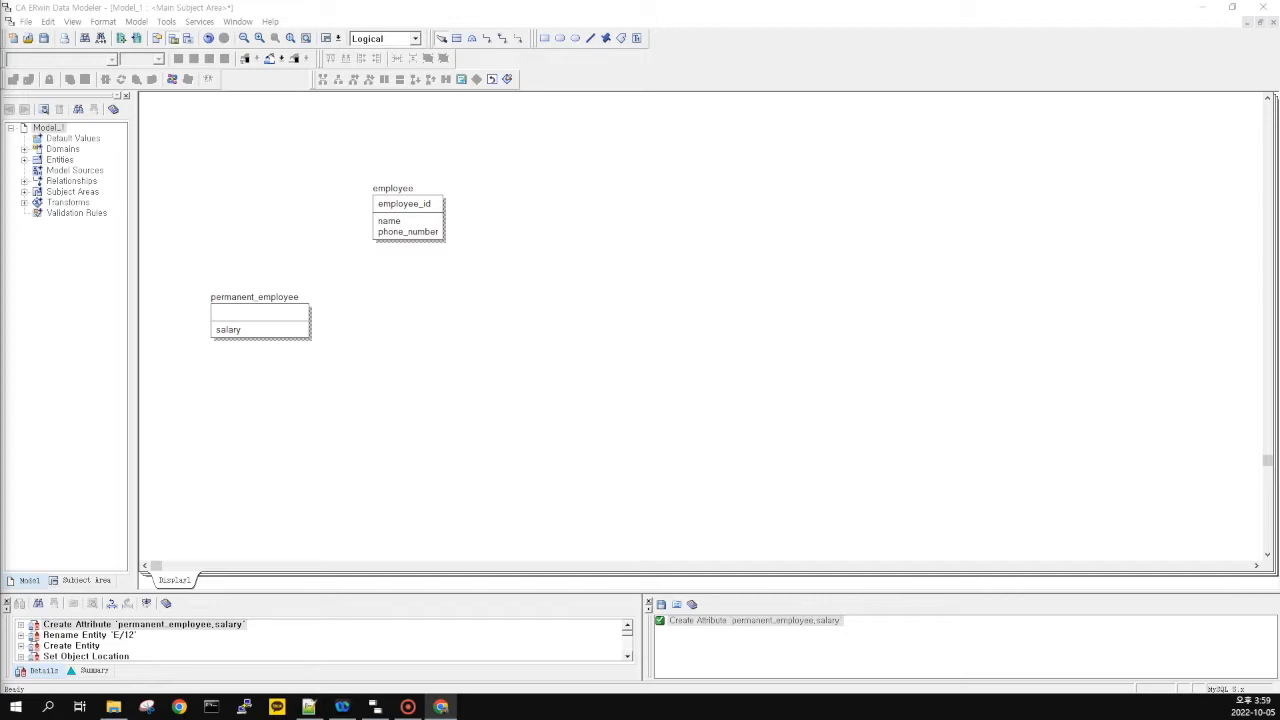
{"action": "key", "text": "alt+Tab"}
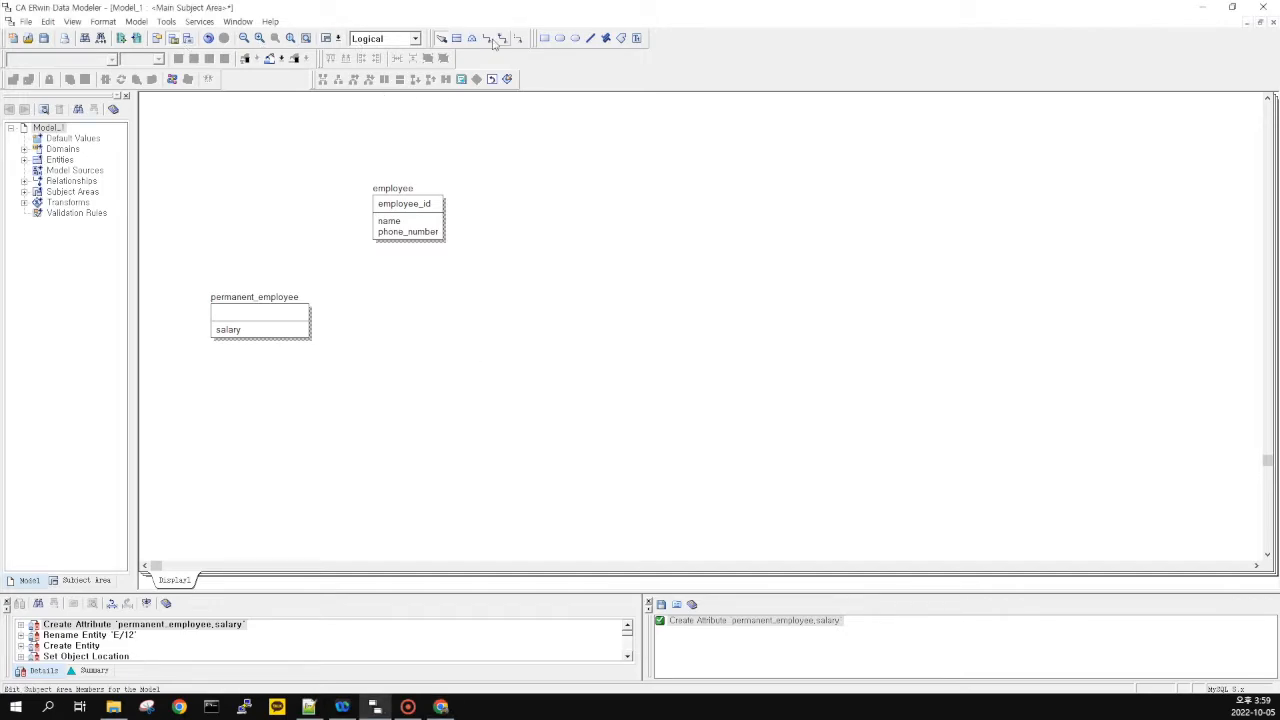
Create a contract_employee entity with an hourly wage attribute
{"action": "left_click", "coordinate": [456, 38]}
{"action": "left_click", "coordinate": [563, 287]}
{"action": "type", "text": "contract_employee"}
{"action": "key", "text": "Tab"}
{"action": "key", "text": "Tab"}
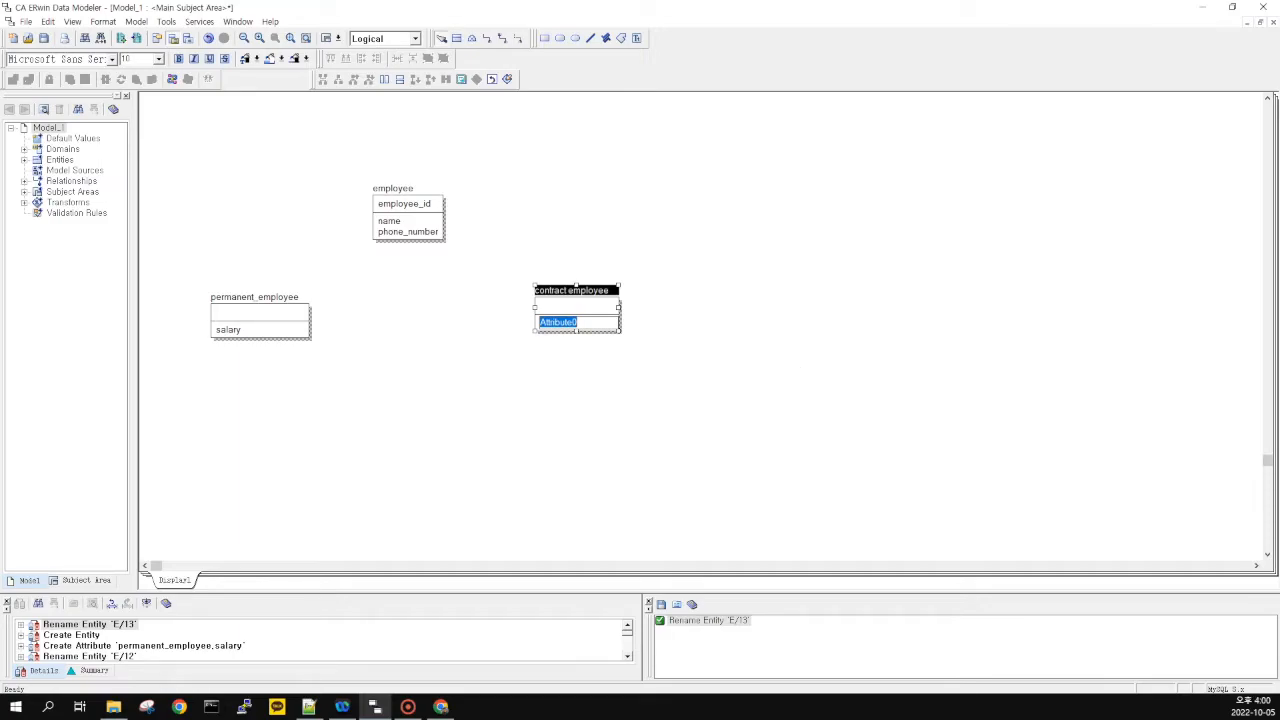
{"action": "type", "text": "hourly wage"}
{"action": "left_click", "coordinate": [588, 378]}
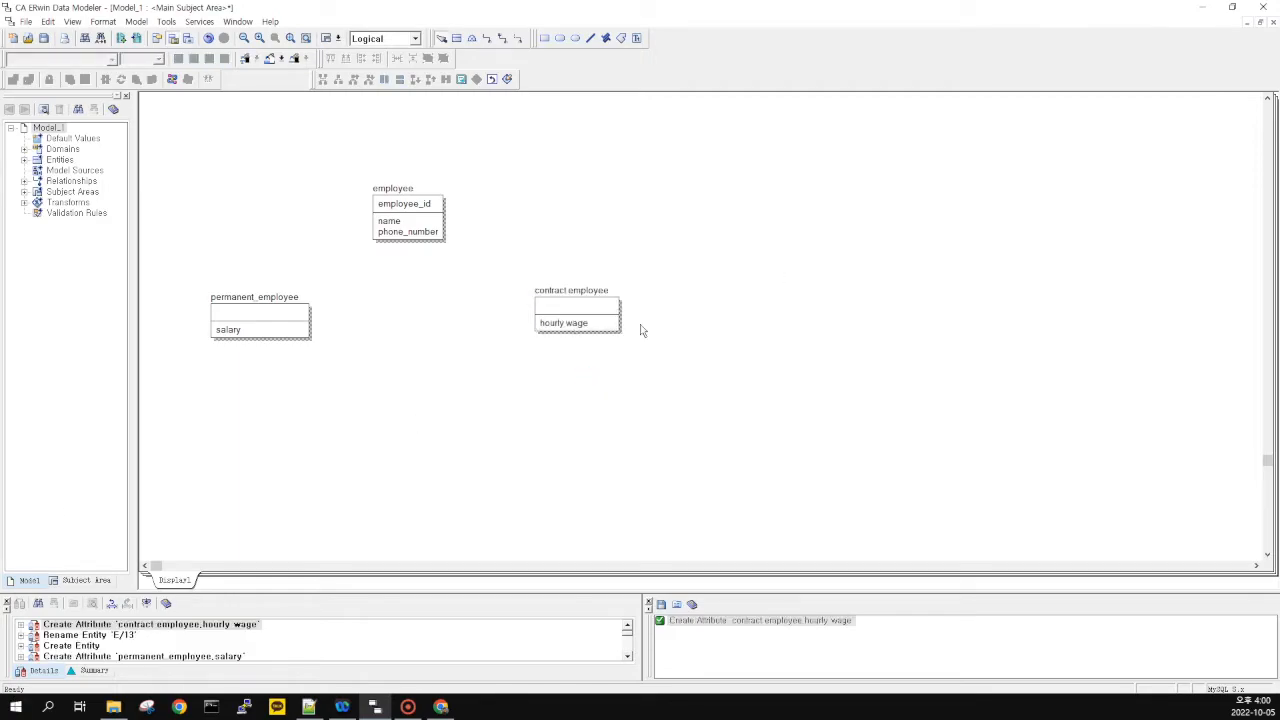
{"action": "key", "text": "alt+Tab"}
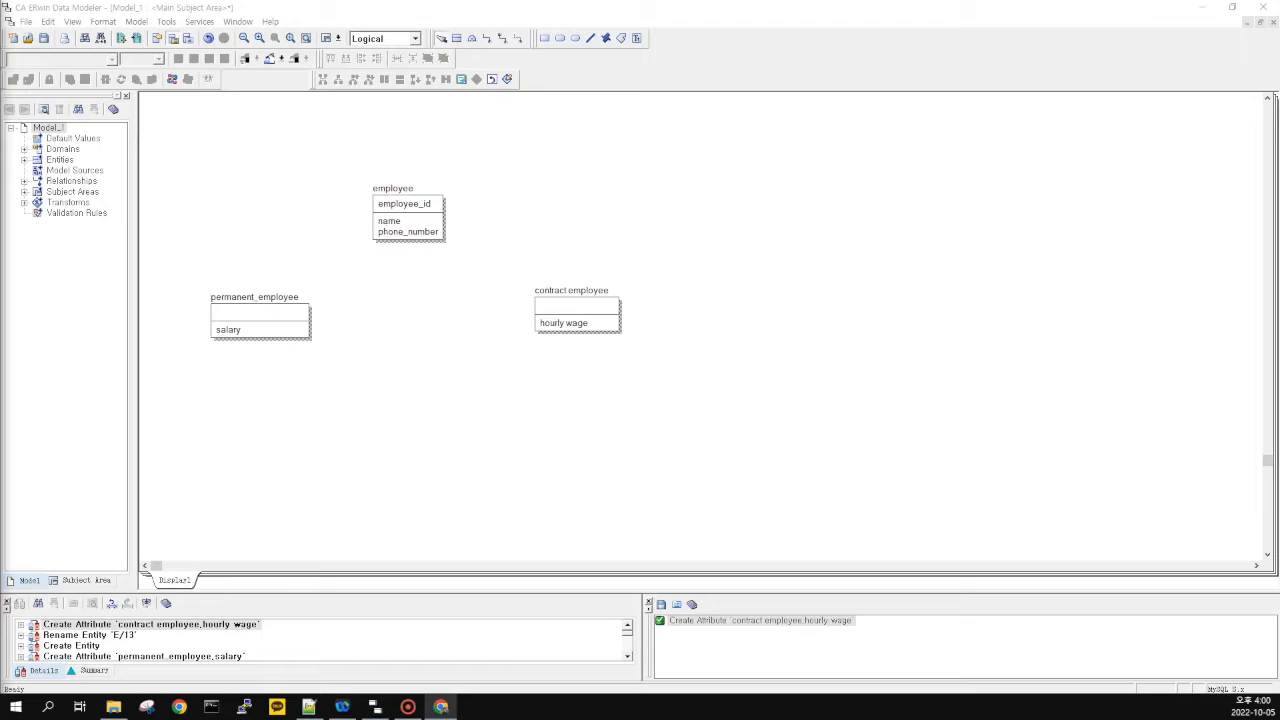
Move permanent_employee right and contract_employee left so they sit closer together
{"action": "left_click", "coordinate": [509, 378]}
{"action": "left_click_drag", "start_coordinate": [212, 255], "coordinate": [660, 384]}
{"action": "left_click_drag", "start_coordinate": [257, 322], "coordinate": [331, 317]}
{"action": "left_click_drag", "start_coordinate": [606, 325], "coordinate": [534, 327]}
{"action": "left_click", "coordinate": [213, 325]}
Select and reposition the entities to tidy the layout beneath employee
{"action": "left_click_drag", "start_coordinate": [236, 249], "coordinate": [555, 370]}
{"action": "left_click", "coordinate": [545, 365]}
{"action": "left_click_drag", "start_coordinate": [206, 137], "coordinate": [597, 360]}
{"action": "left_click", "coordinate": [600, 348]}
{"action": "left_click", "coordinate": [614, 362]}
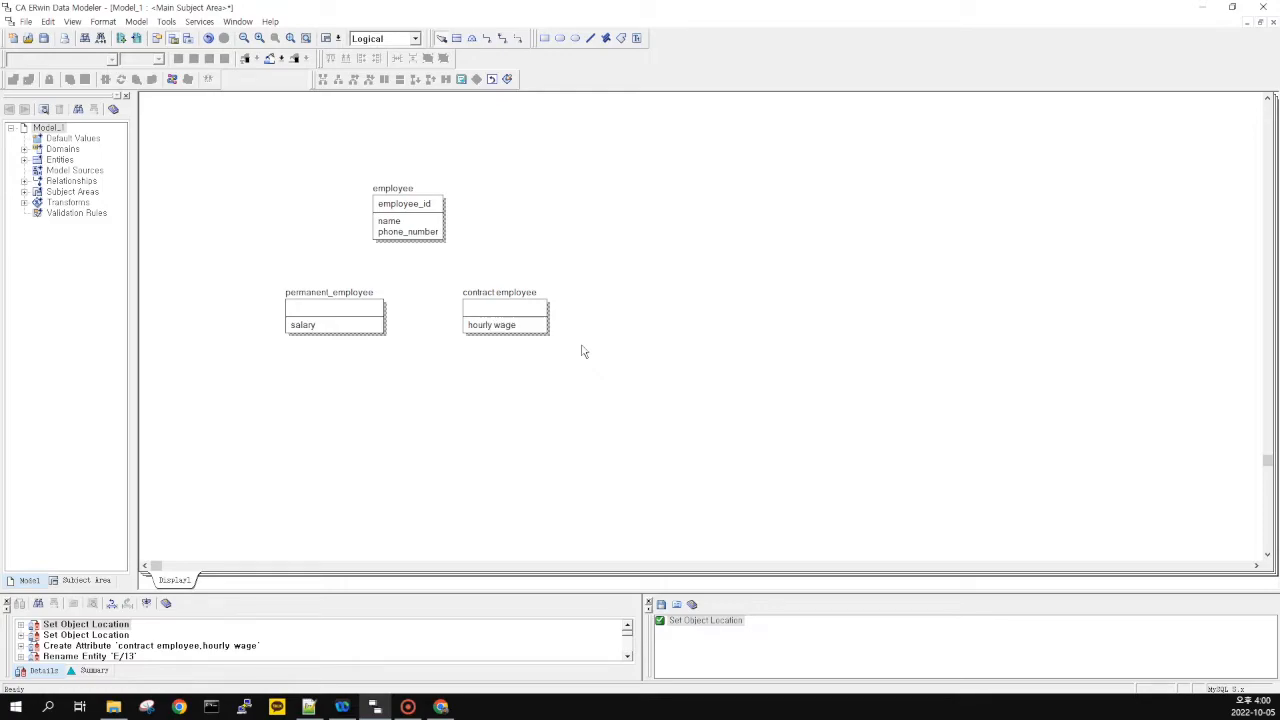
{"action": "left_click_drag", "start_coordinate": [198, 95], "coordinate": [716, 404]}
{"action": "left_click_drag", "start_coordinate": [635, 413], "coordinate": [160, 122]}
{"action": "left_click_drag", "start_coordinate": [162, 124], "coordinate": [271, 133]}
{"action": "left_click_drag", "start_coordinate": [294, 138], "coordinate": [433, 252]}
{"action": "left_click_drag", "start_coordinate": [206, 140], "coordinate": [619, 394]}
{"action": "left_click", "coordinate": [472, 38]}
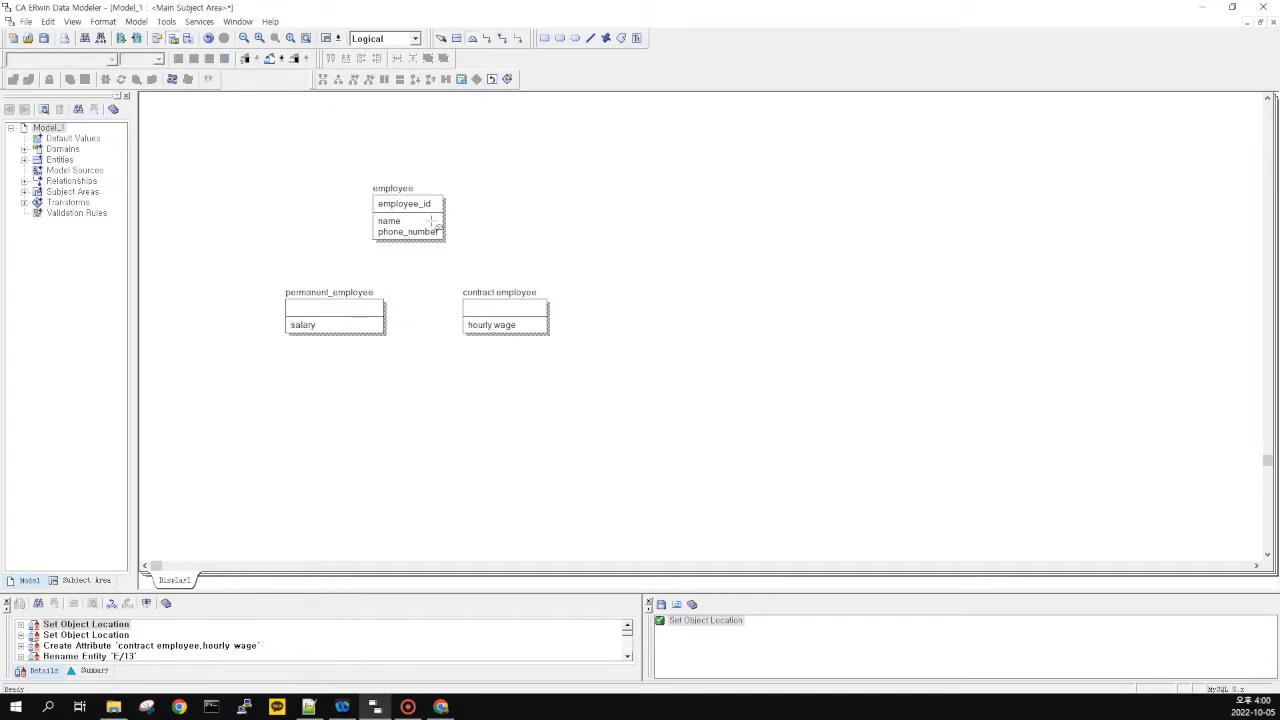
Link employee to permanent_employee through an exclusive subtype symbol and position them
{"action": "left_click", "coordinate": [473, 40]}
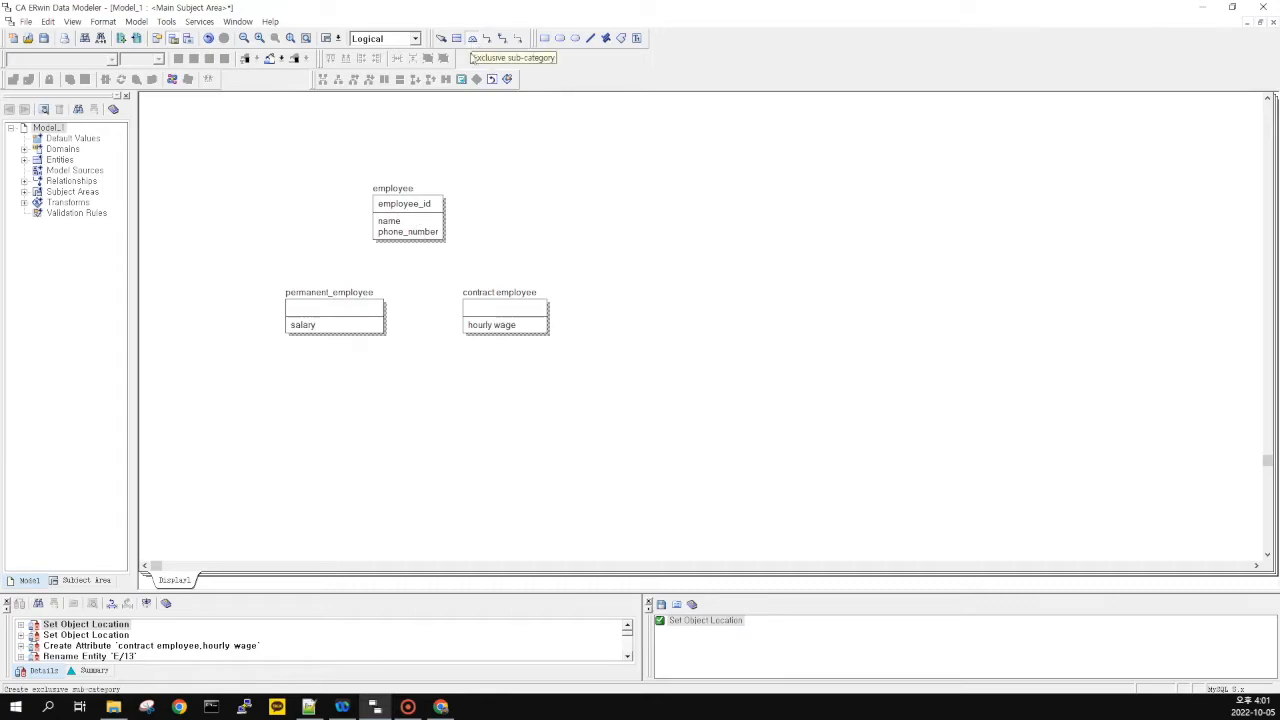
{"action": "left_click", "coordinate": [411, 217]}
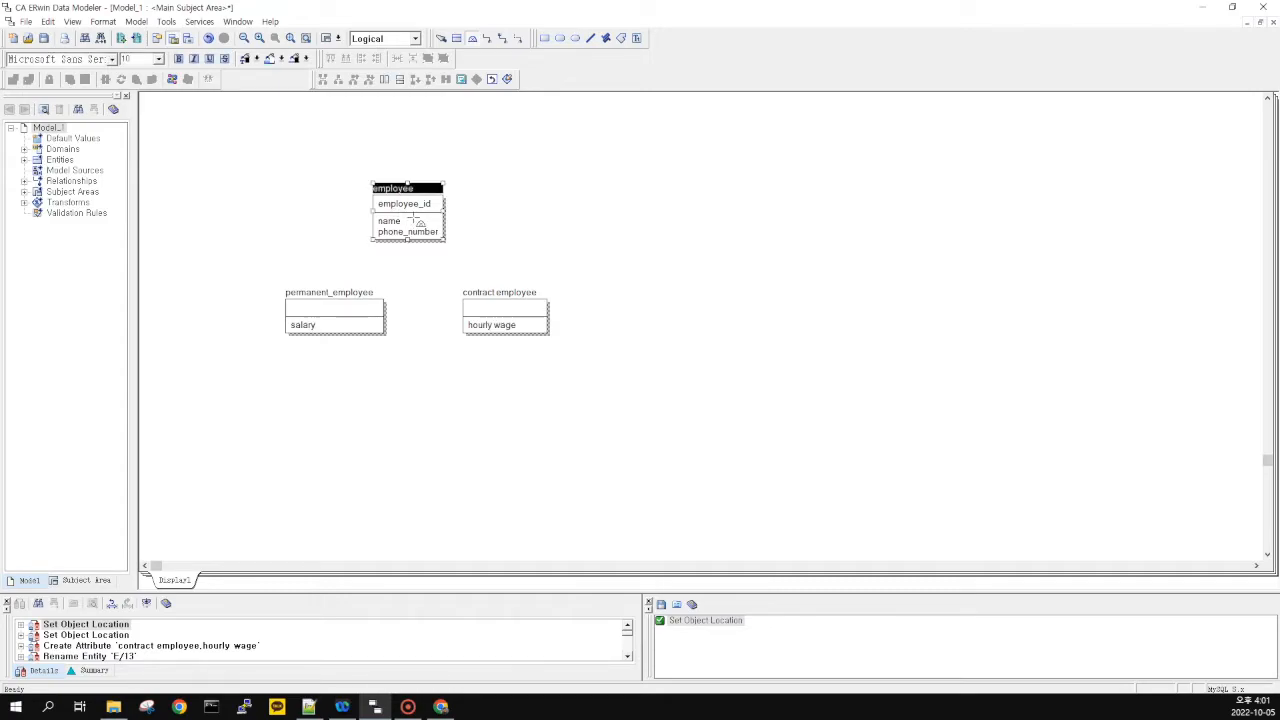
{"action": "left_click", "coordinate": [343, 320]}
{"action": "left_click_drag", "start_coordinate": [326, 306], "coordinate": [288, 344]}
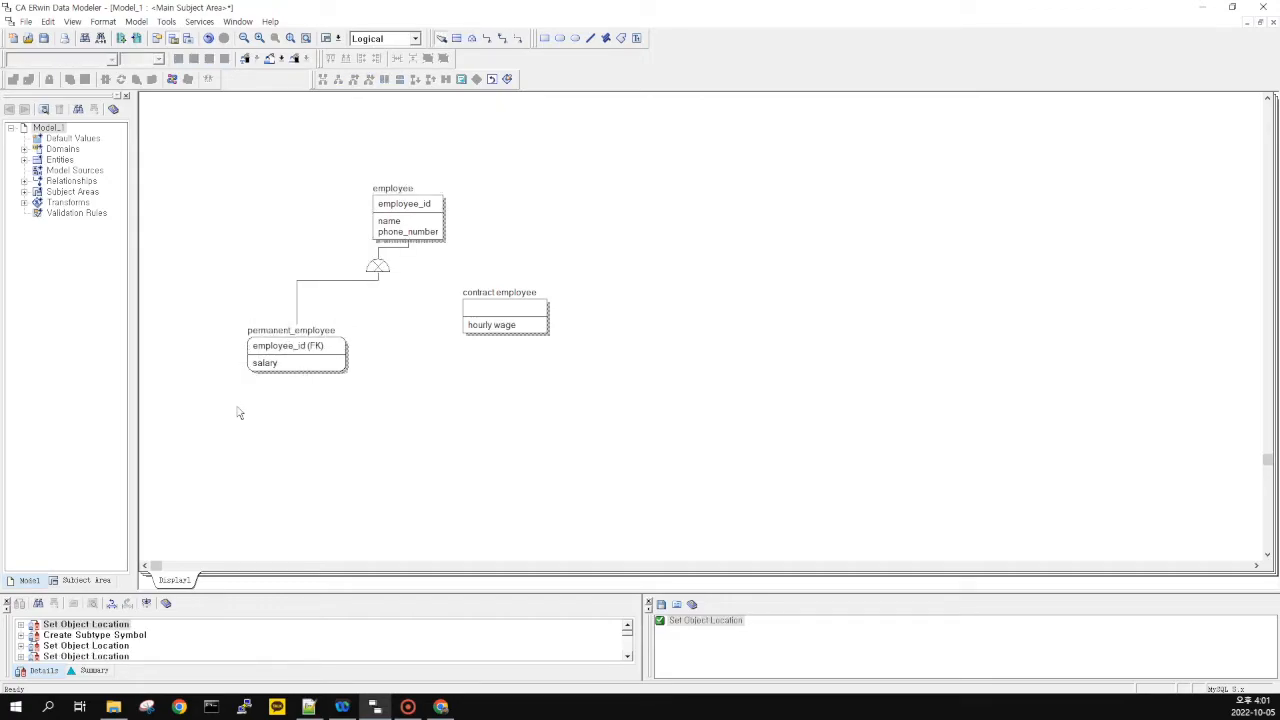
{"action": "mouse_move", "coordinate": [379, 265]}
{"action": "left_mouse_down"}
{"action": "mouse_move", "coordinate": [414, 288]}
{"action": "mouse_move", "coordinate": [364, 268]}
{"action": "mouse_move", "coordinate": [443, 321]}
{"action": "mouse_move", "coordinate": [357, 263]}
{"action": "left_mouse_up"}
Reposition contract_employee and the subtype symbol, dismissing a select-an-object warning
{"action": "left_click", "coordinate": [357, 263]}
{"action": "left_click_drag", "start_coordinate": [443, 325], "coordinate": [443, 326]}
{"action": "left_click_drag", "start_coordinate": [443, 325], "coordinate": [526, 361]}
{"action": "left_click_drag", "start_coordinate": [447, 357], "coordinate": [368, 276]}
{"action": "key", "text": "Delete"}
{"action": "left_click", "coordinate": [672, 380]}
{"action": "left_click", "coordinate": [417, 295]}
{"action": "left_click", "coordinate": [447, 327]}
{"action": "left_click_drag", "start_coordinate": [243, 188], "coordinate": [457, 380]}
{"action": "left_click", "coordinate": [457, 378]}
{"action": "left_click_drag", "start_coordinate": [290, 132], "coordinate": [198, 158]}
{"action": "left_click_drag", "start_coordinate": [196, 156], "coordinate": [462, 383]}
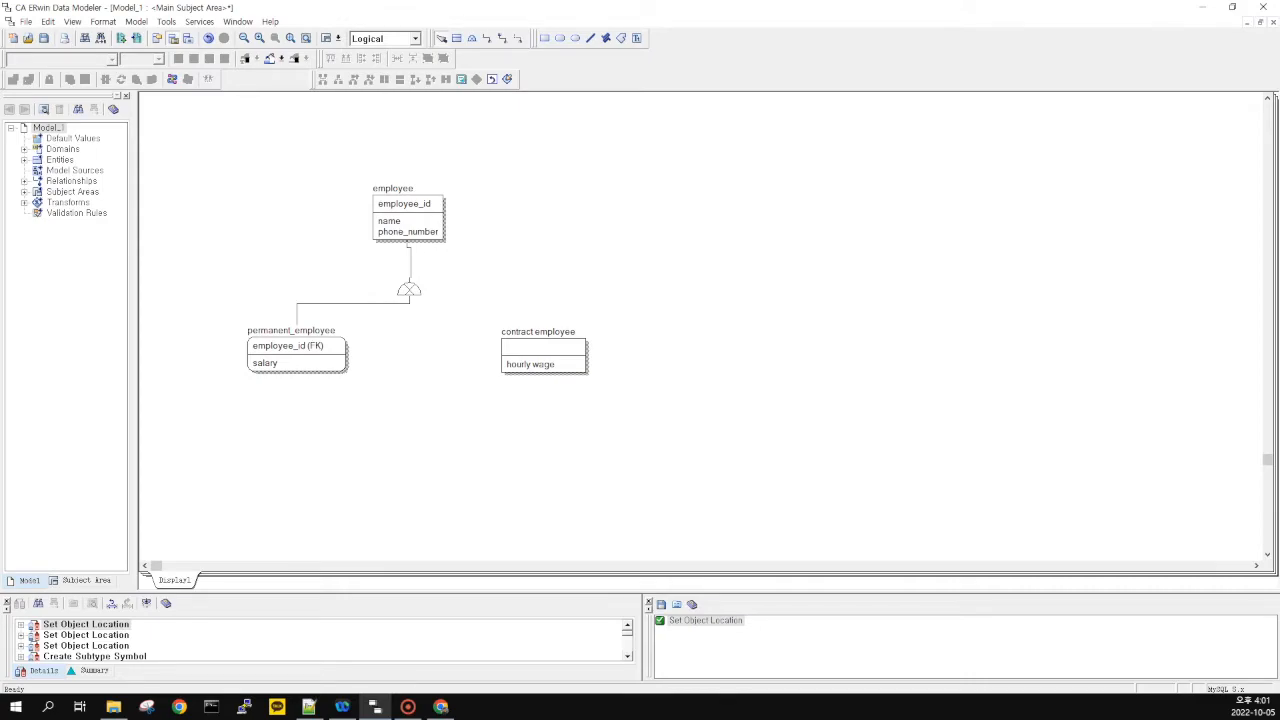
Pick the existing subtype symbol with the sub-category tool to extend it
{"action": "key", "text": "alt+Tab"}
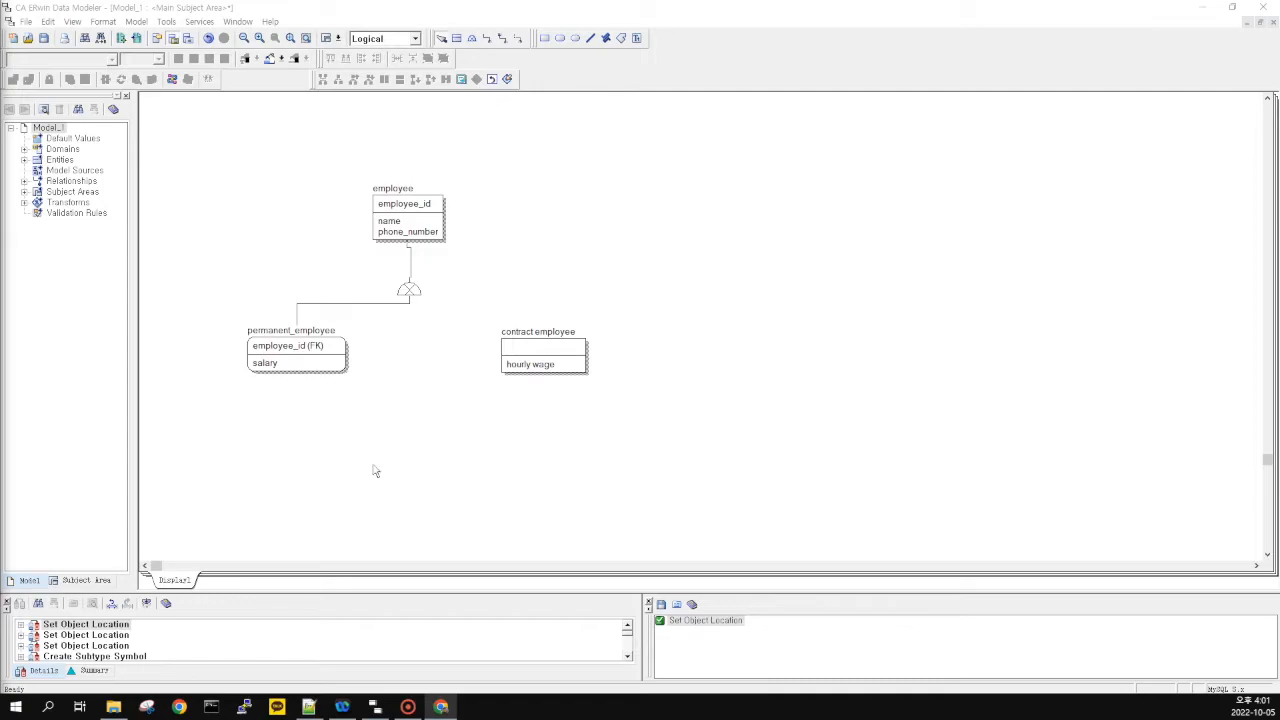
{"action": "left_click_drag", "start_coordinate": [269, 177], "coordinate": [470, 436]}
{"action": "left_click", "coordinate": [417, 427]}
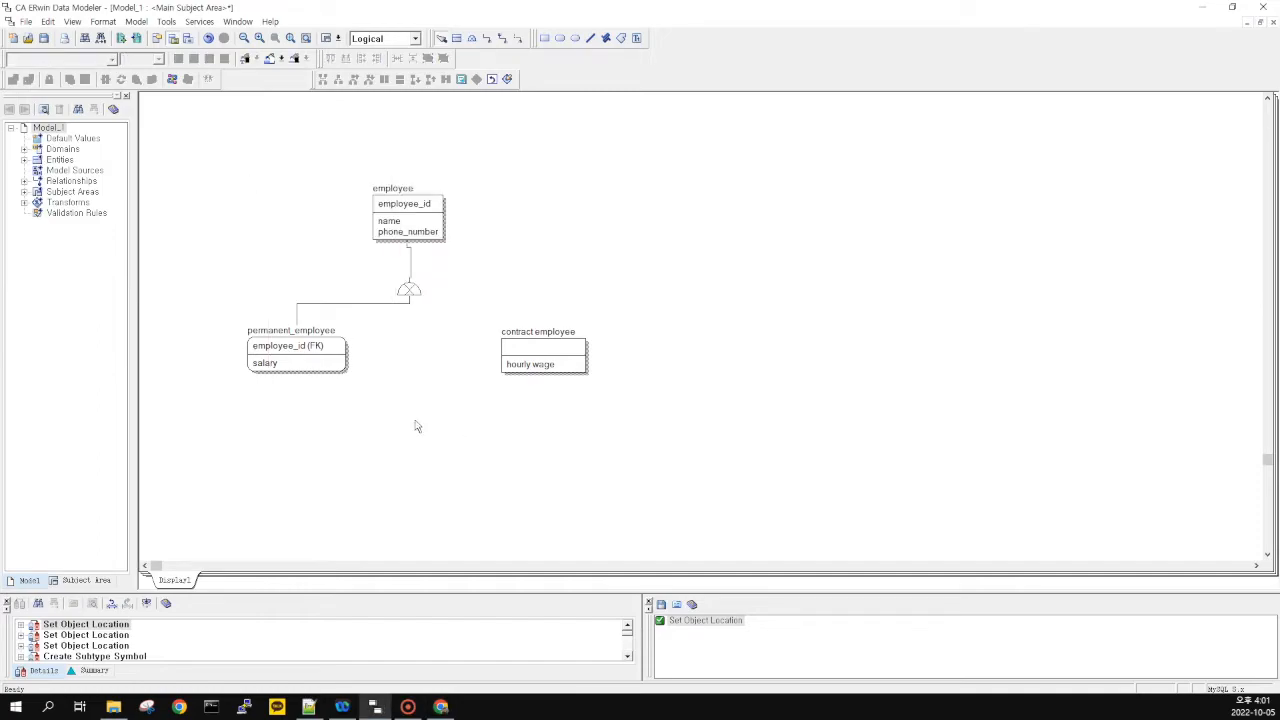
{"action": "left_click", "coordinate": [474, 40]}
{"action": "left_click", "coordinate": [411, 290]}
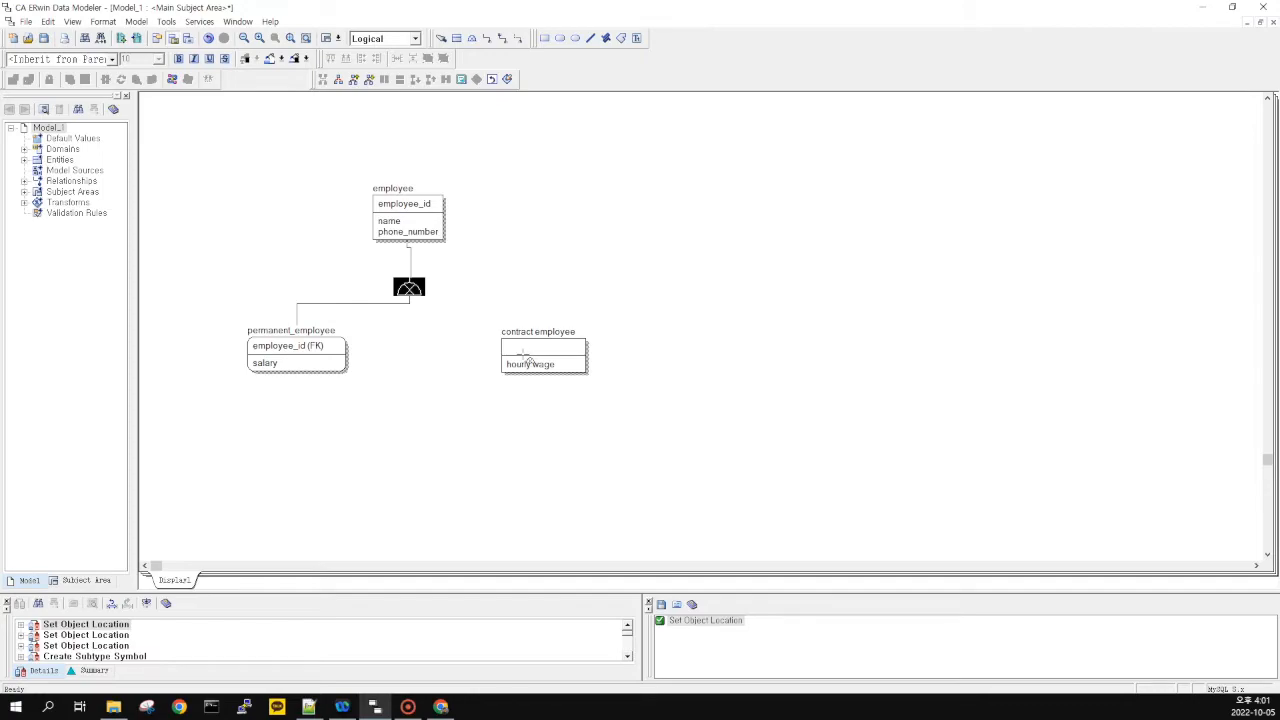
Attach contract_employee to the employee subtype symbol
{"action": "left_click", "coordinate": [524, 358]}
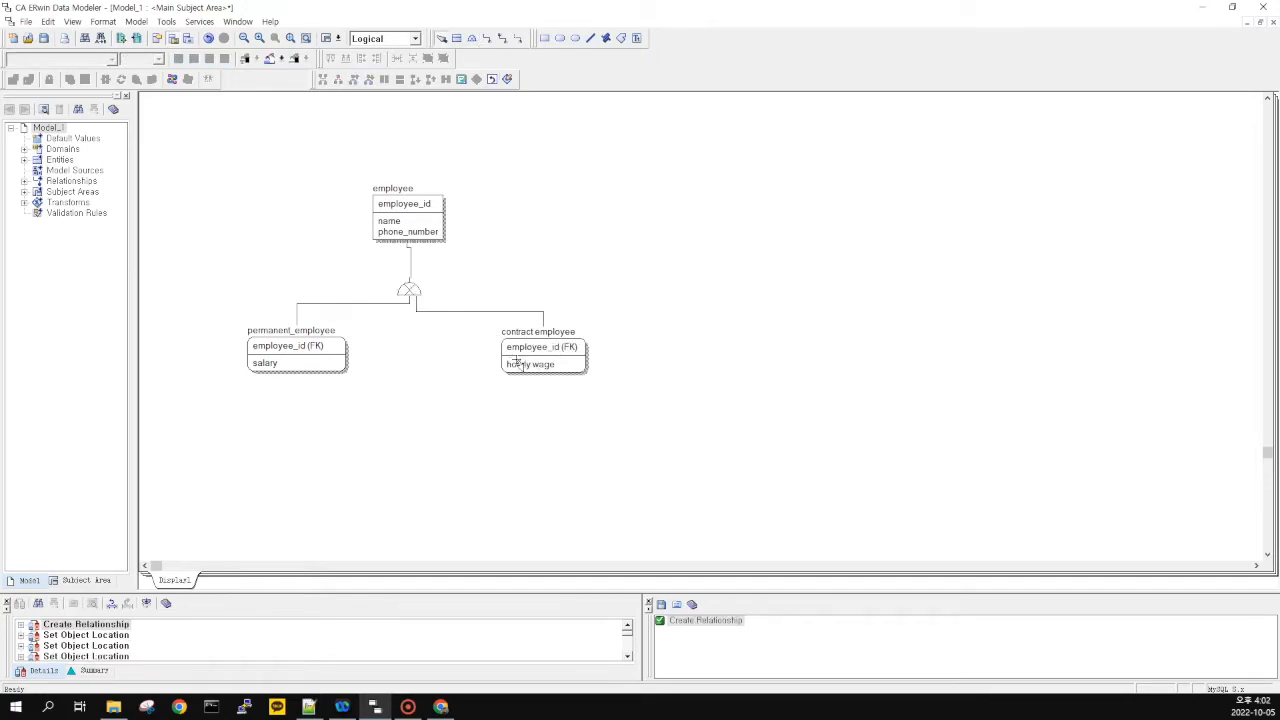
{"action": "left_click", "coordinate": [447, 311]}
{"action": "left_click", "coordinate": [435, 281]}
{"action": "left_click_drag", "start_coordinate": [170, 127], "coordinate": [655, 423]}
{"action": "left_click_drag", "start_coordinate": [655, 423], "coordinate": [625, 402]}
Align employee, permanent_employee and contract_employee neatly around the subtype symbol
{"action": "left_click", "coordinate": [397, 216]}
{"action": "left_click_drag", "start_coordinate": [516, 258], "coordinate": [517, 260]}
{"action": "left_click_drag", "start_coordinate": [320, 162], "coordinate": [510, 260]}
{"action": "left_click_drag", "start_coordinate": [227, 326], "coordinate": [374, 398]}
{"action": "left_click_drag", "start_coordinate": [450, 305], "coordinate": [646, 409]}
{"action": "left_click_drag", "start_coordinate": [659, 405], "coordinate": [483, 305]}
{"action": "left_click", "coordinate": [434, 323]}
{"action": "left_click_drag", "start_coordinate": [241, 318], "coordinate": [279, 364]}
{"action": "left_click", "coordinate": [384, 362]}
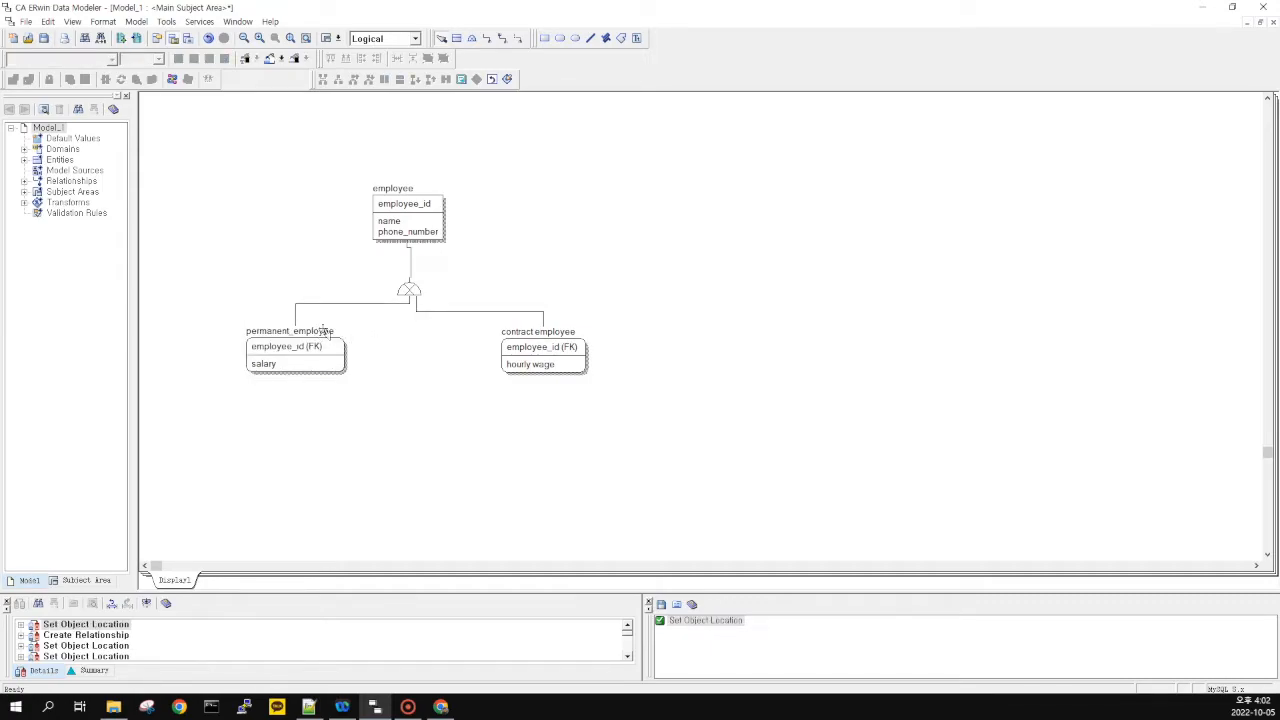
{"action": "left_click", "coordinate": [408, 292]}
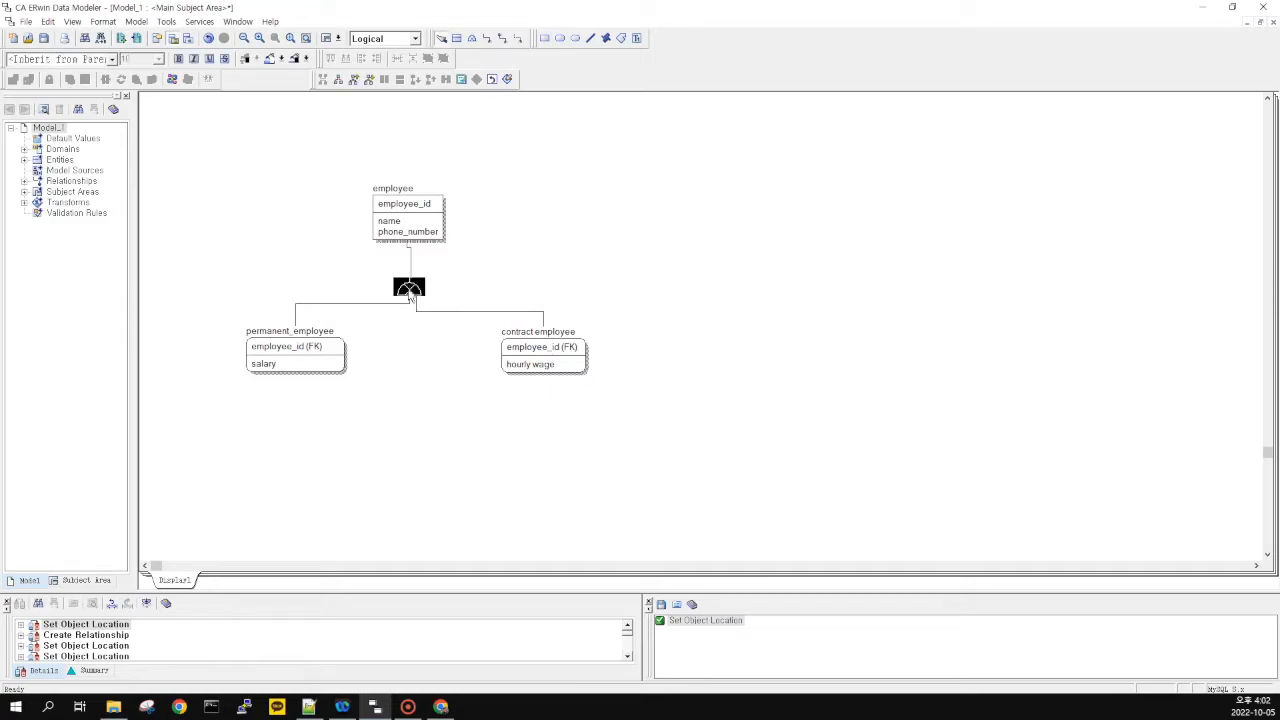
{"action": "double_click", "coordinate": [408, 292]}
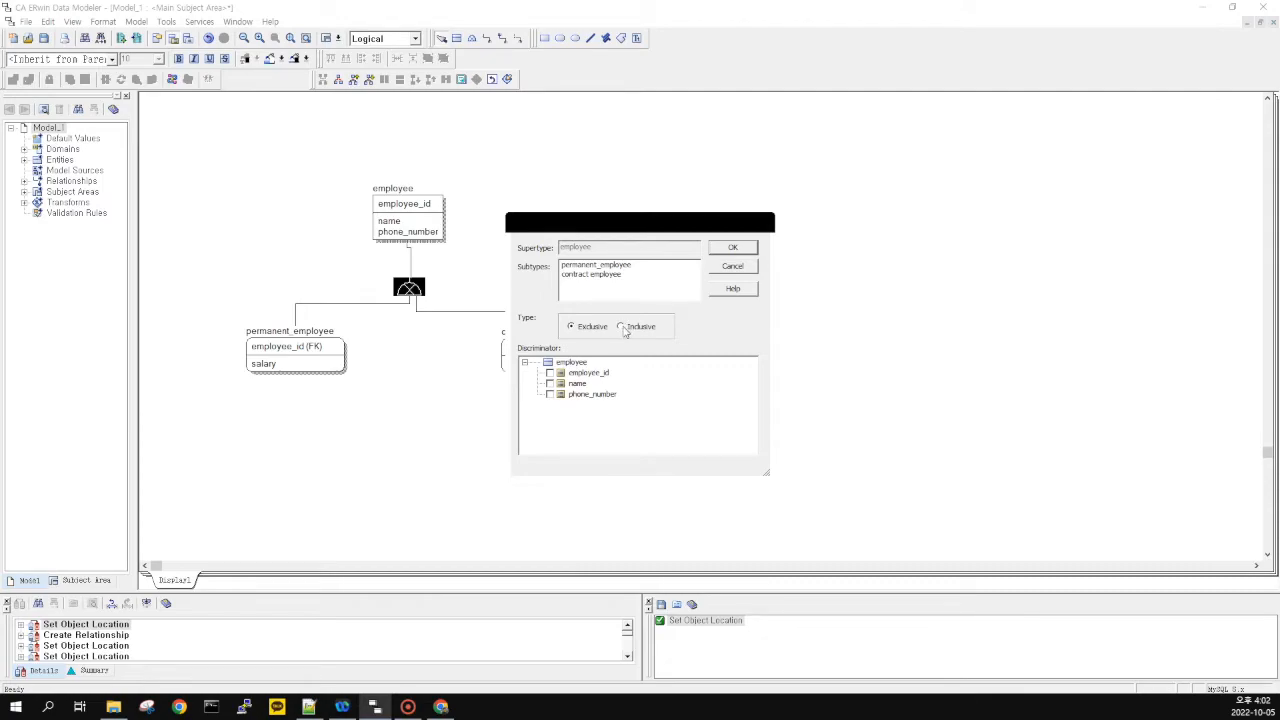
{"action": "left_click", "coordinate": [732, 247]}
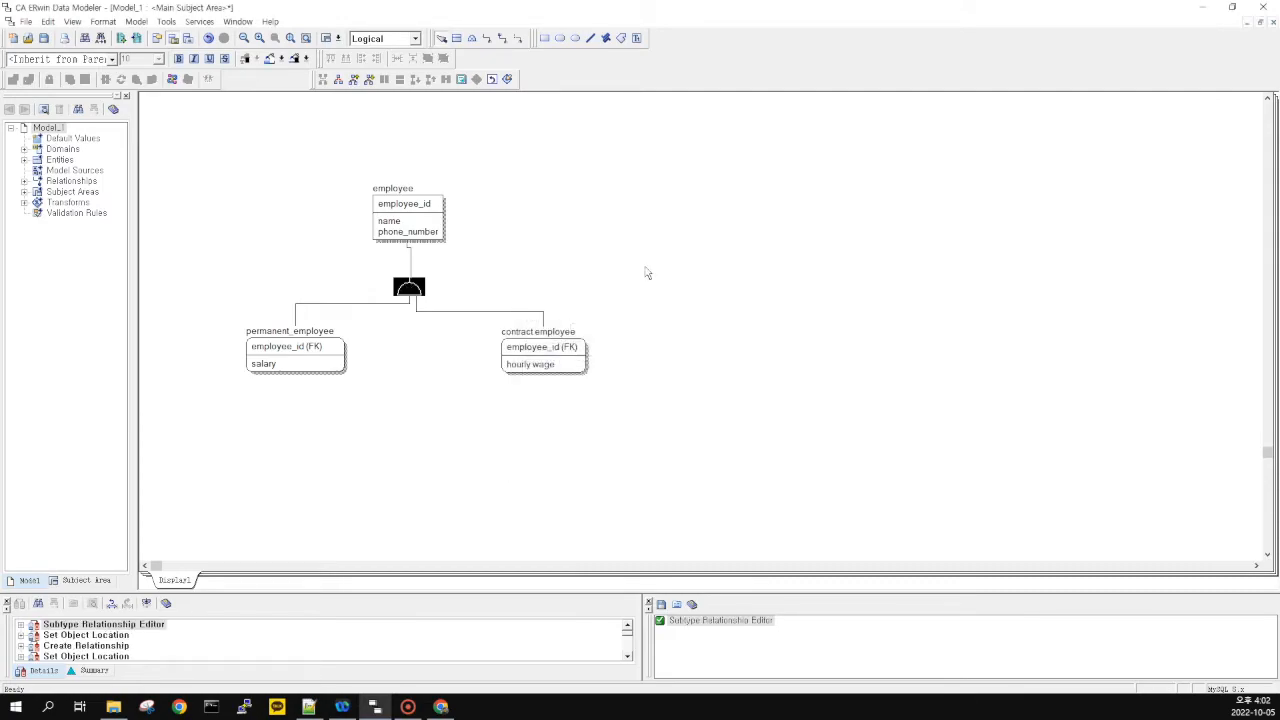
{"action": "double_click", "coordinate": [409, 292]}
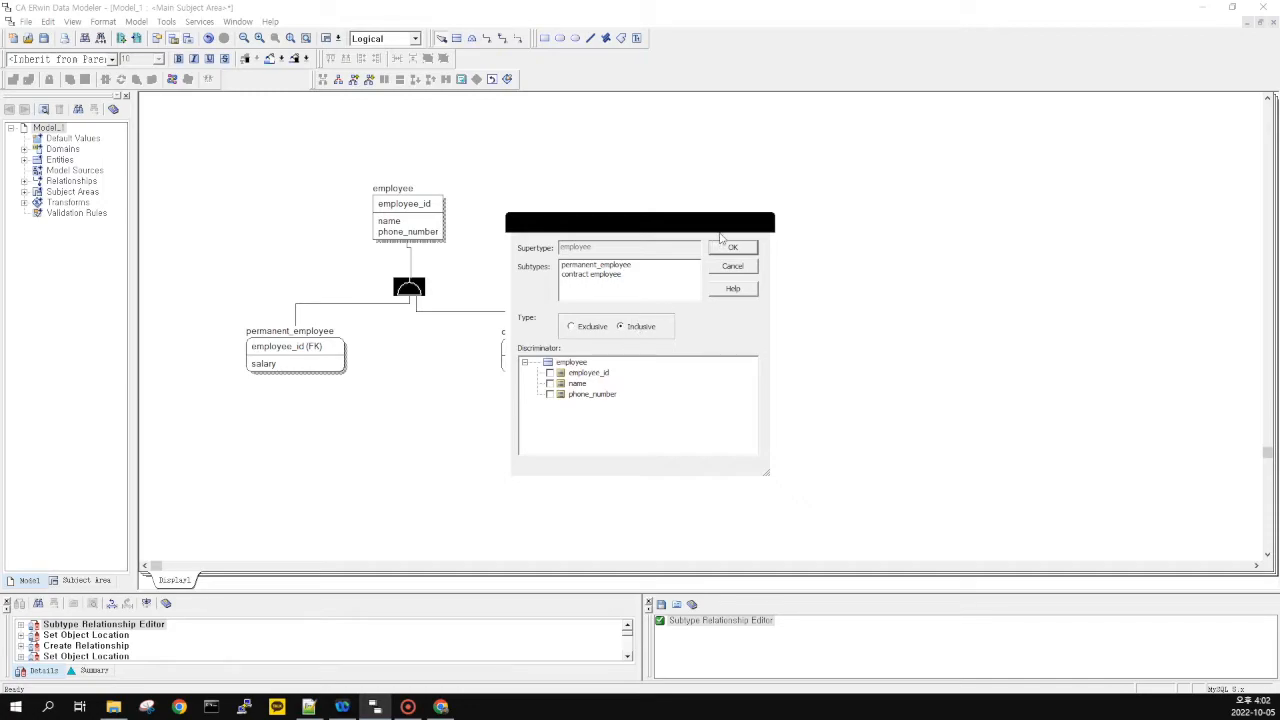
{"action": "left_click", "coordinate": [762, 222]}
{"action": "double_click", "coordinate": [418, 296]}
{"action": "left_click", "coordinate": [732, 248]}
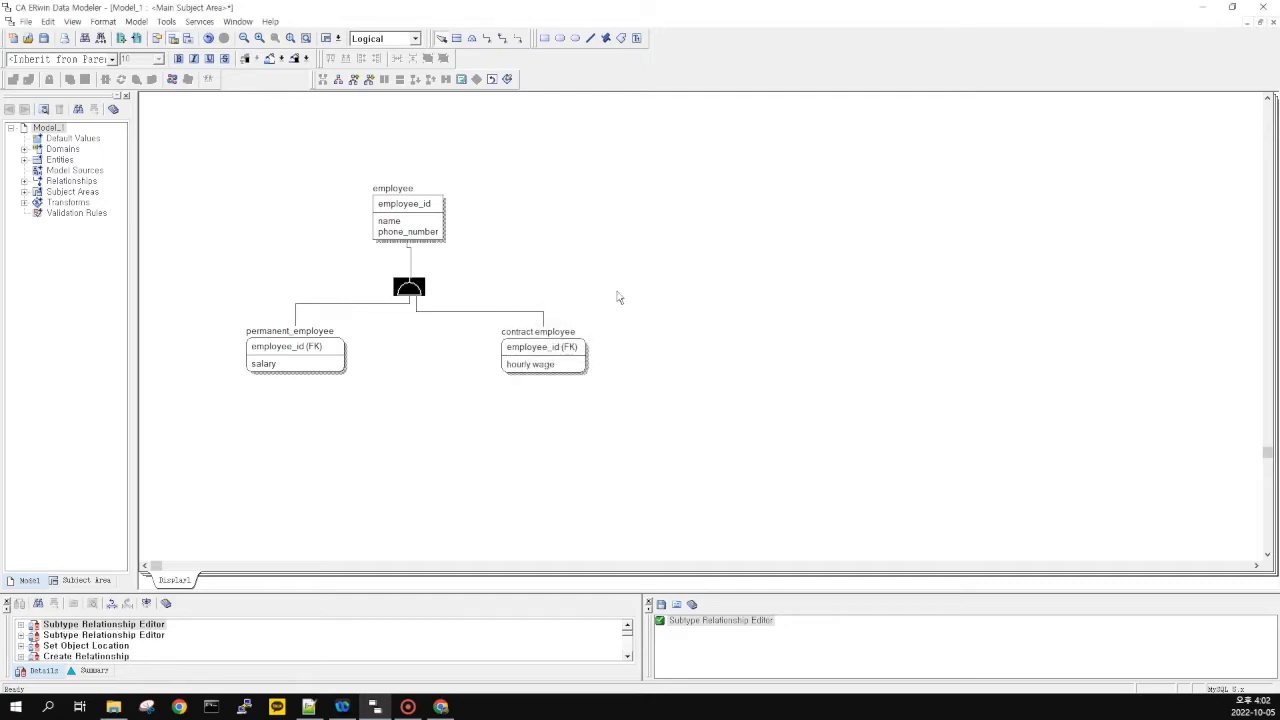
{"action": "left_click", "coordinate": [424, 290]}
{"action": "left_click_drag", "start_coordinate": [424, 290], "coordinate": [420, 298]}
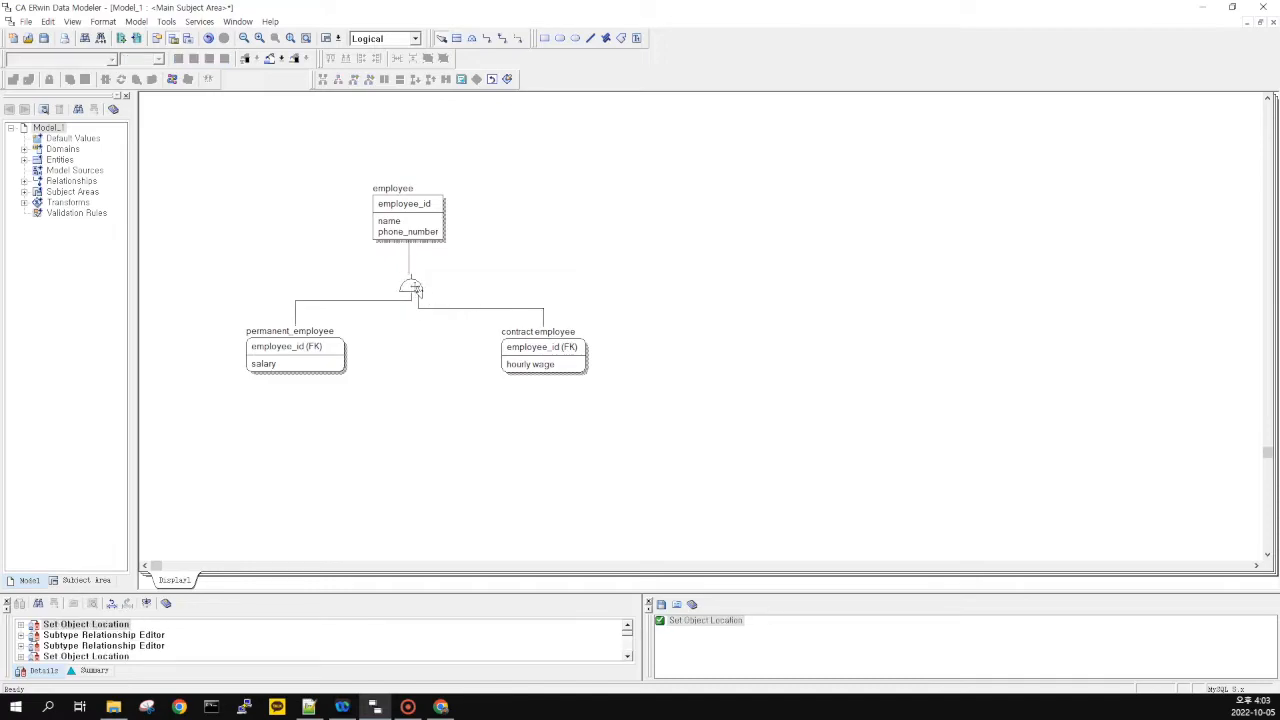
{"action": "double_click", "coordinate": [416, 290]}
{"action": "left_click", "coordinate": [590, 327]}
{"action": "left_click", "coordinate": [740, 250]}
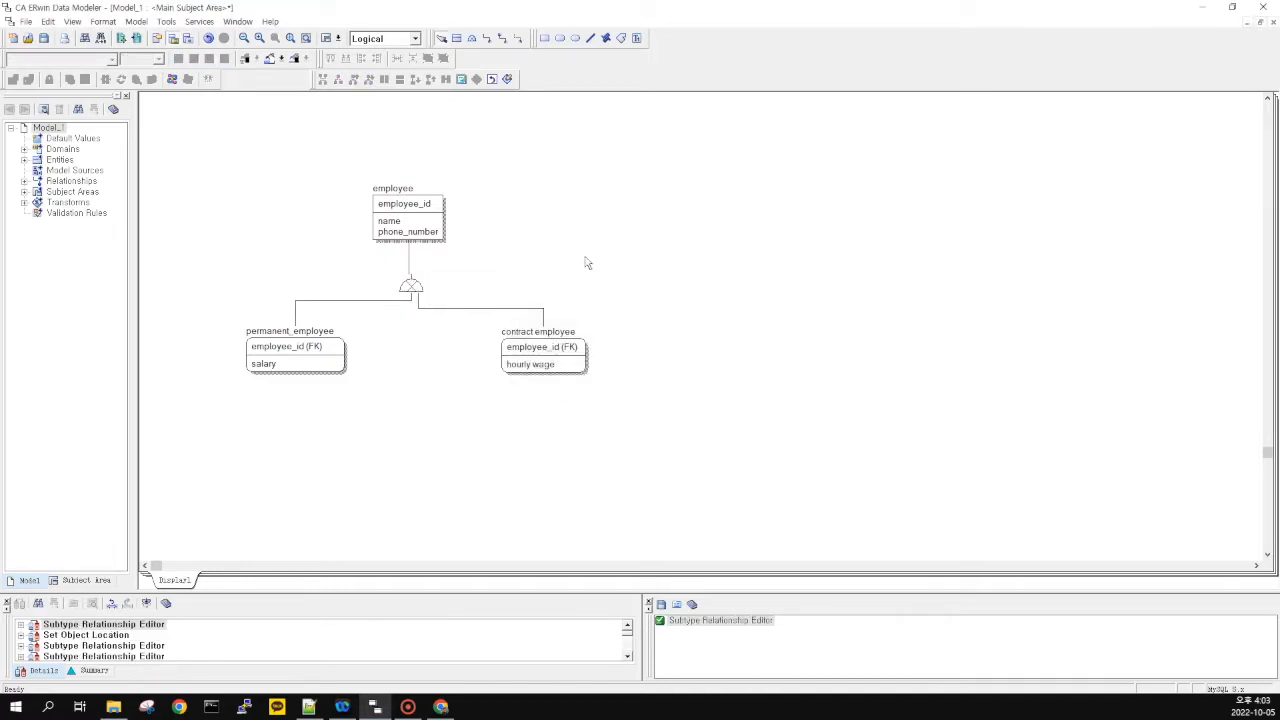
{"action": "left_click_drag", "start_coordinate": [216, 305], "coordinate": [640, 410]}
{"action": "mouse_move", "coordinate": [211, 161]}
{"action": "left_mouse_down"}
{"action": "mouse_move", "coordinate": [681, 431]}
{"action": "mouse_move", "coordinate": [212, 148]}
{"action": "left_mouse_up"}
{"action": "left_click_drag", "start_coordinate": [212, 148], "coordinate": [676, 435]}
{"action": "left_click", "coordinate": [676, 441]}
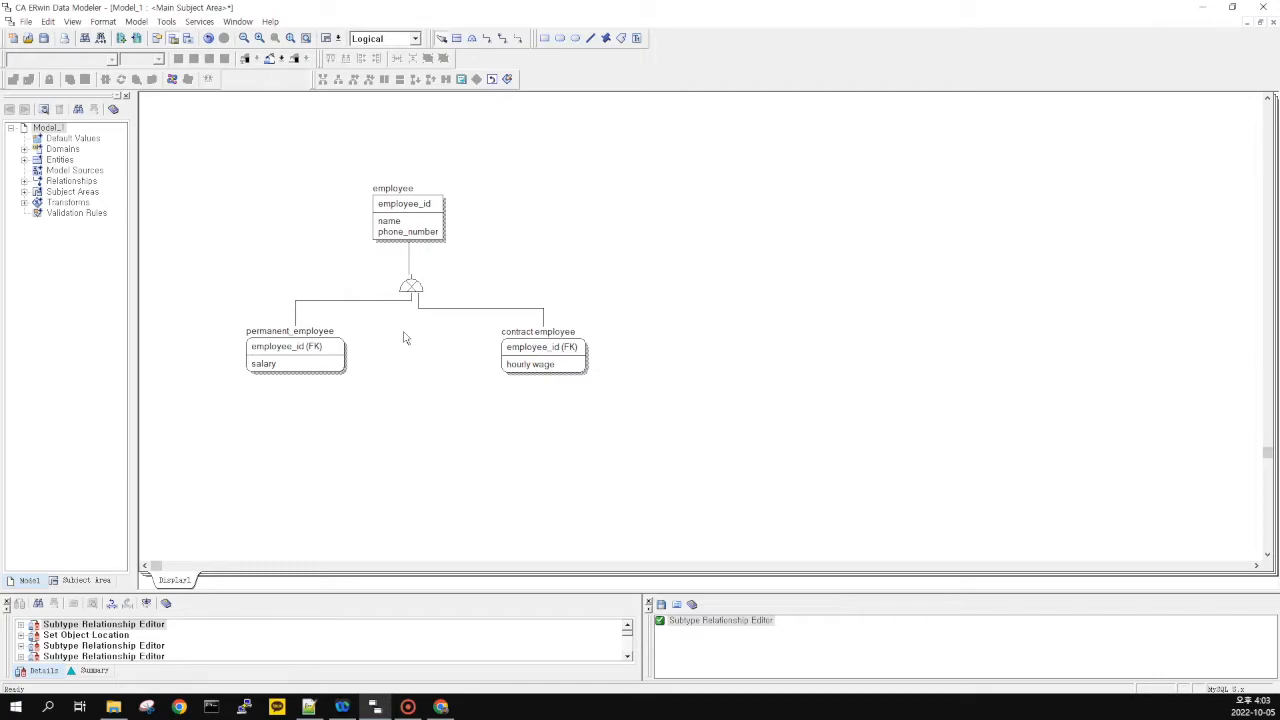
Box-select the employee supertype/subtype structure on the diagram
{"action": "left_click_drag", "start_coordinate": [207, 413], "coordinate": [179, 421]}
{"action": "left_click_drag", "start_coordinate": [210, 408], "coordinate": [684, 268]}
{"action": "mouse_move", "coordinate": [653, 277]}
{"action": "left_mouse_down"}
{"action": "mouse_move", "coordinate": [480, 399]}
{"action": "mouse_move", "coordinate": [193, 402]}
{"action": "mouse_move", "coordinate": [684, 265]}
{"action": "mouse_move", "coordinate": [301, 420]}
{"action": "mouse_move", "coordinate": [208, 403]}
{"action": "mouse_move", "coordinate": [646, 256]}
{"action": "mouse_move", "coordinate": [171, 399]}
{"action": "mouse_move", "coordinate": [666, 270]}
{"action": "left_mouse_up"}
{"action": "left_click_drag", "start_coordinate": [221, 269], "coordinate": [188, 234]}
{"action": "left_click_drag", "start_coordinate": [695, 427], "coordinate": [664, 408]}
{"action": "left_click_drag", "start_coordinate": [169, 267], "coordinate": [640, 440]}
{"action": "key", "text": "alt+Tab"}
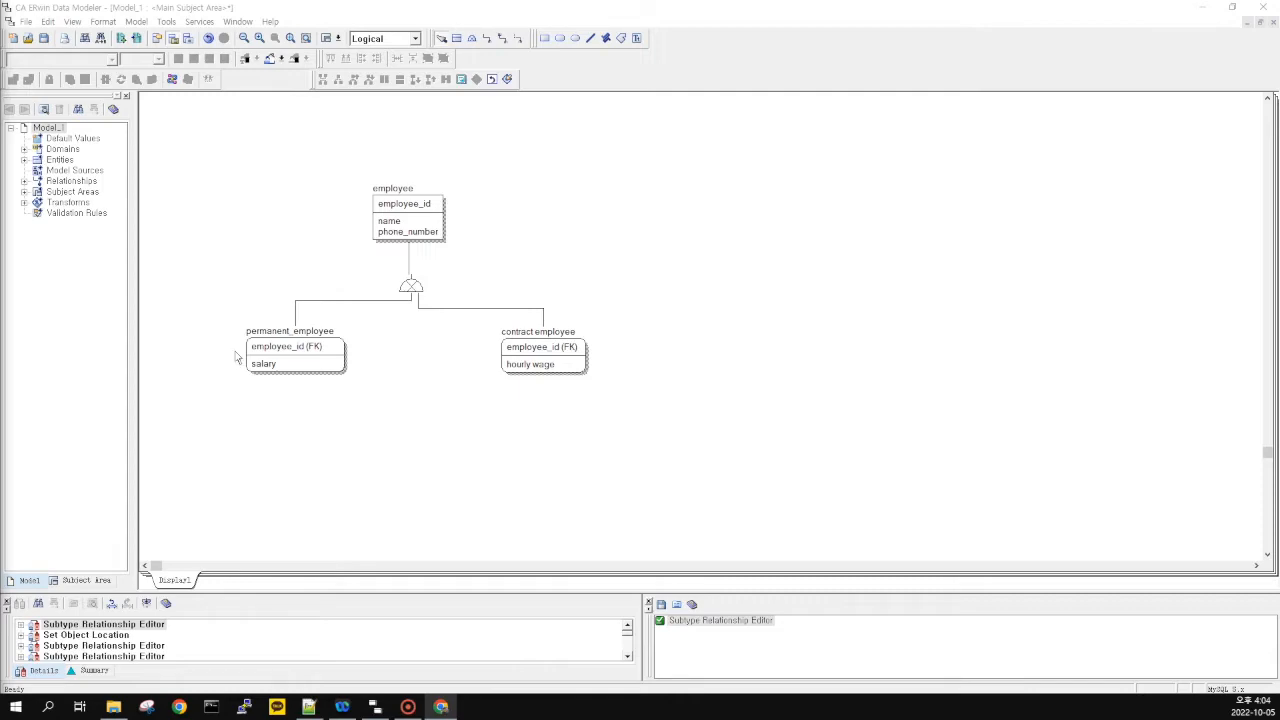
{"action": "left_click", "coordinate": [414, 361]}
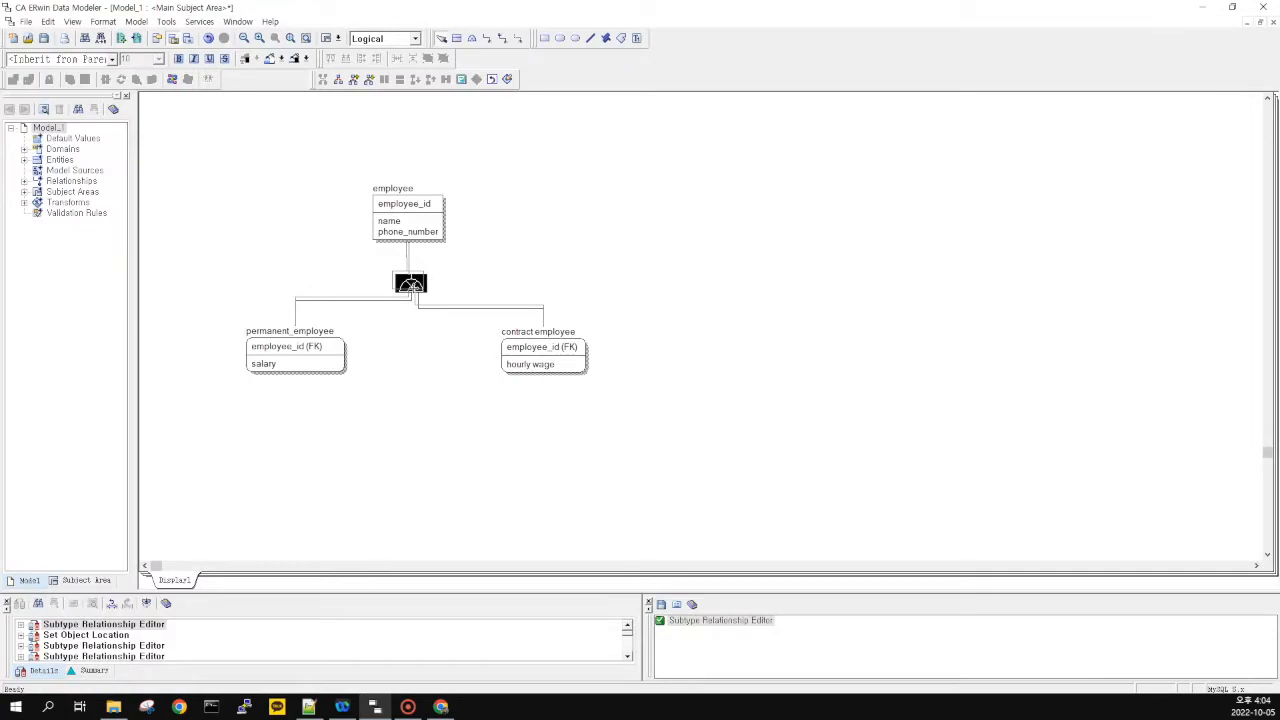
Check the subtype symbol's relationship settings and close them unchanged, leaving the symbol selected
{"action": "left_click_drag", "start_coordinate": [414, 288], "coordinate": [410, 285]}
{"action": "left_click", "coordinate": [407, 304]}
{"action": "left_click", "coordinate": [415, 286]}
{"action": "left_click", "coordinate": [412, 335]}
{"action": "double_click", "coordinate": [410, 284]}
{"action": "left_click", "coordinate": [750, 269]}
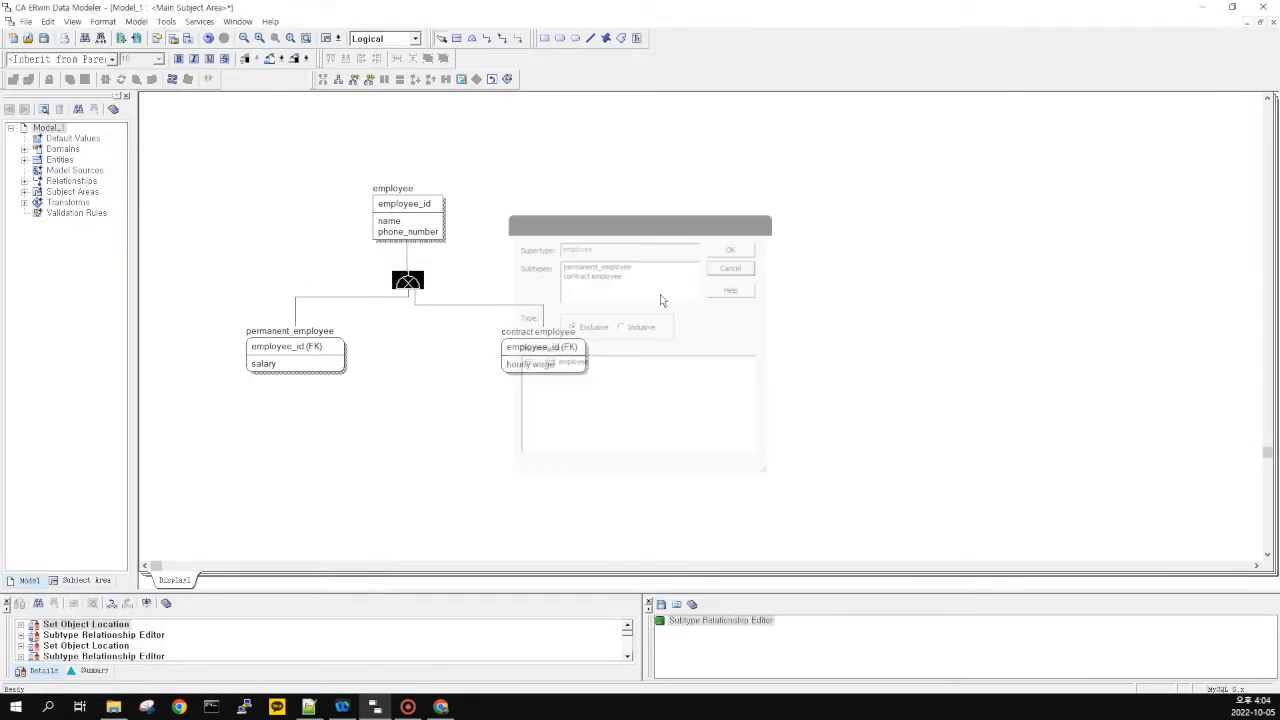
{"action": "left_click", "coordinate": [449, 338]}
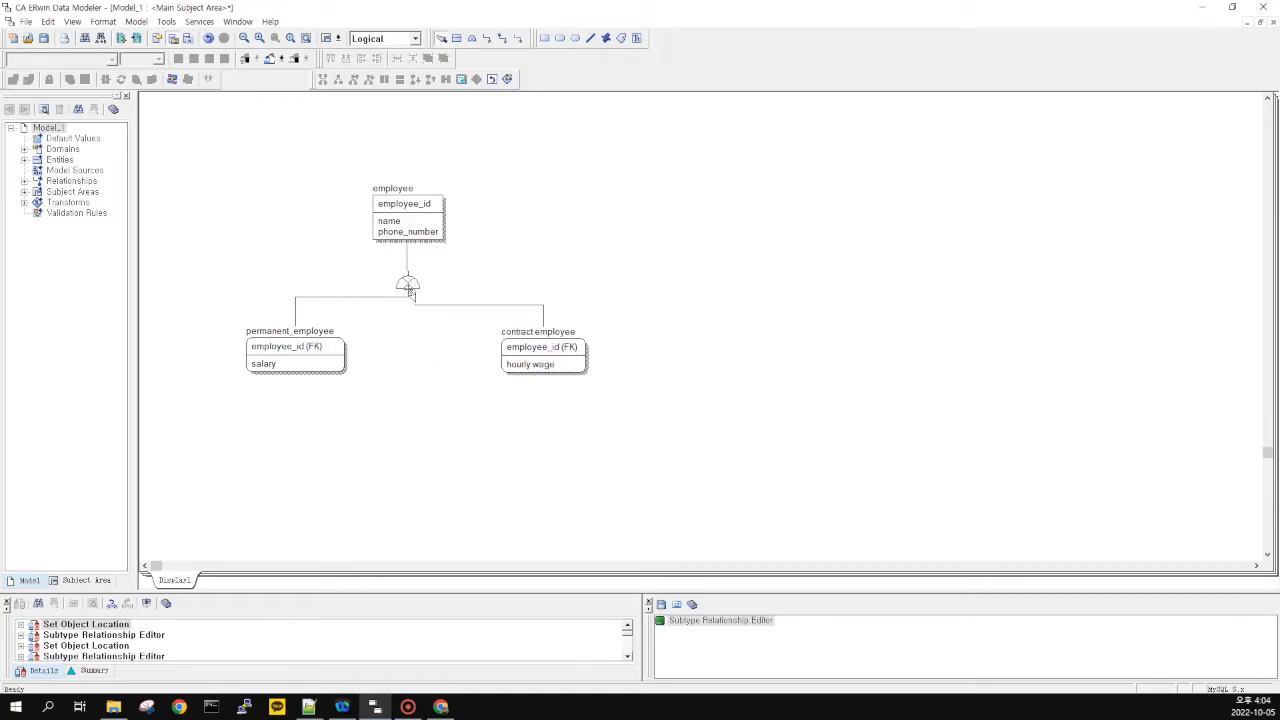
{"action": "left_click", "coordinate": [409, 285]}
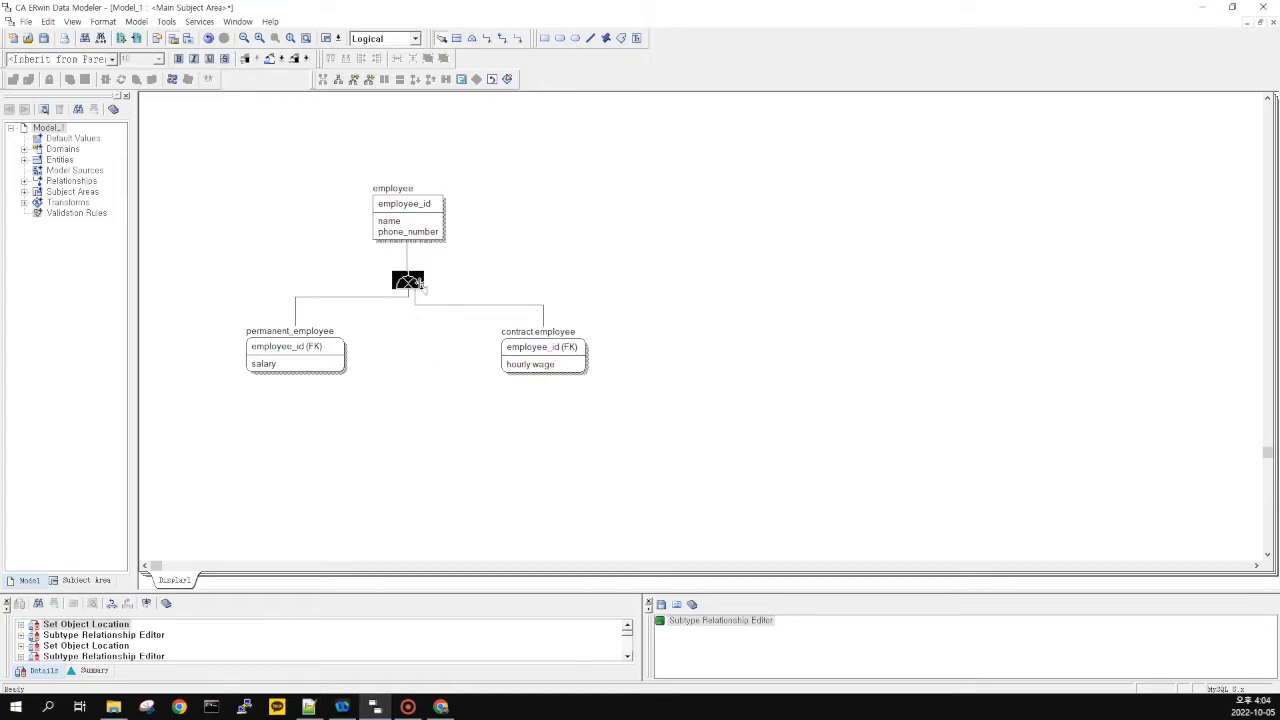
Apply the identity transform to the subtypes, then undo it with Ctrl+Z
{"action": "left_click", "coordinate": [338, 80]}
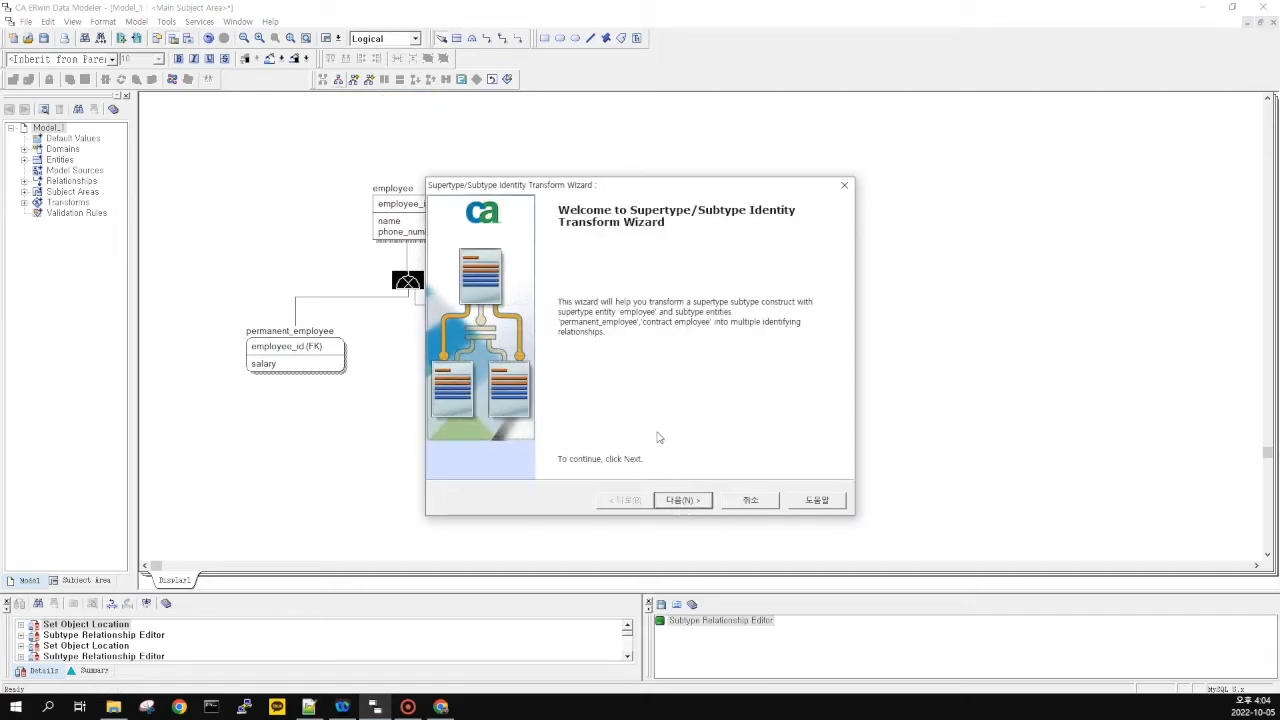
{"action": "left_click", "coordinate": [685, 500]}
{"action": "left_click", "coordinate": [686, 501]}
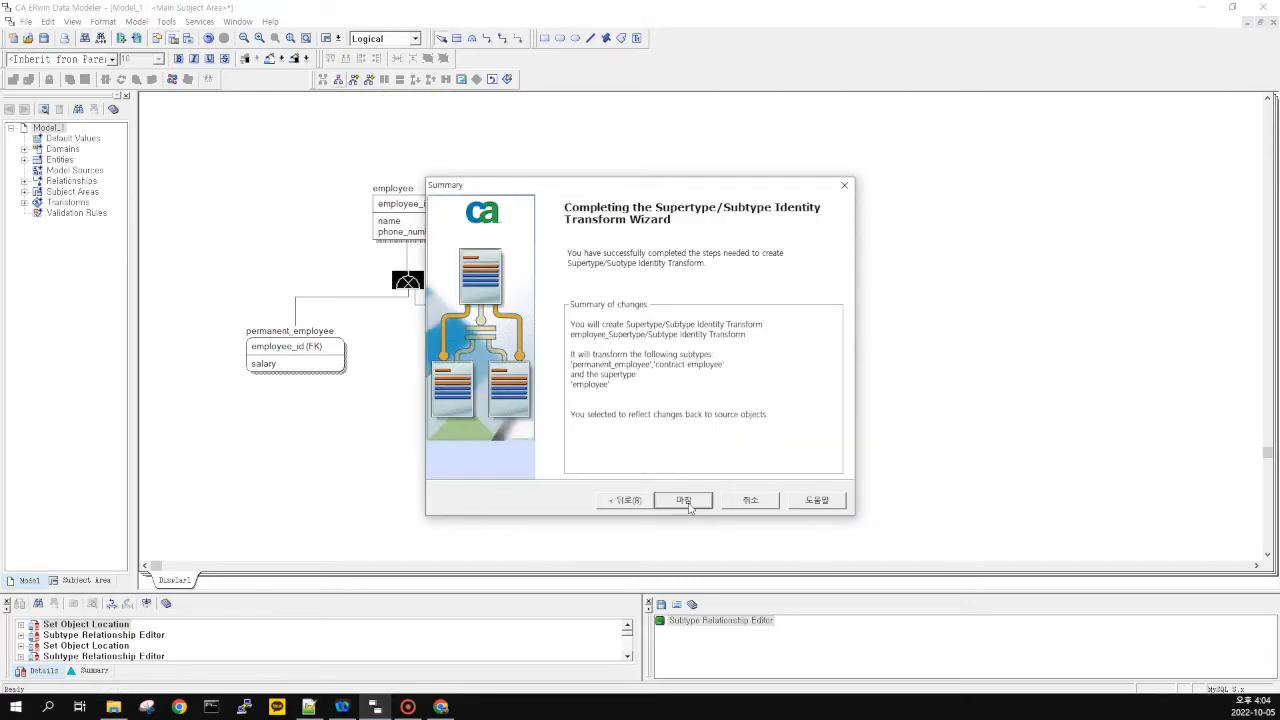
{"action": "left_click", "coordinate": [685, 501]}
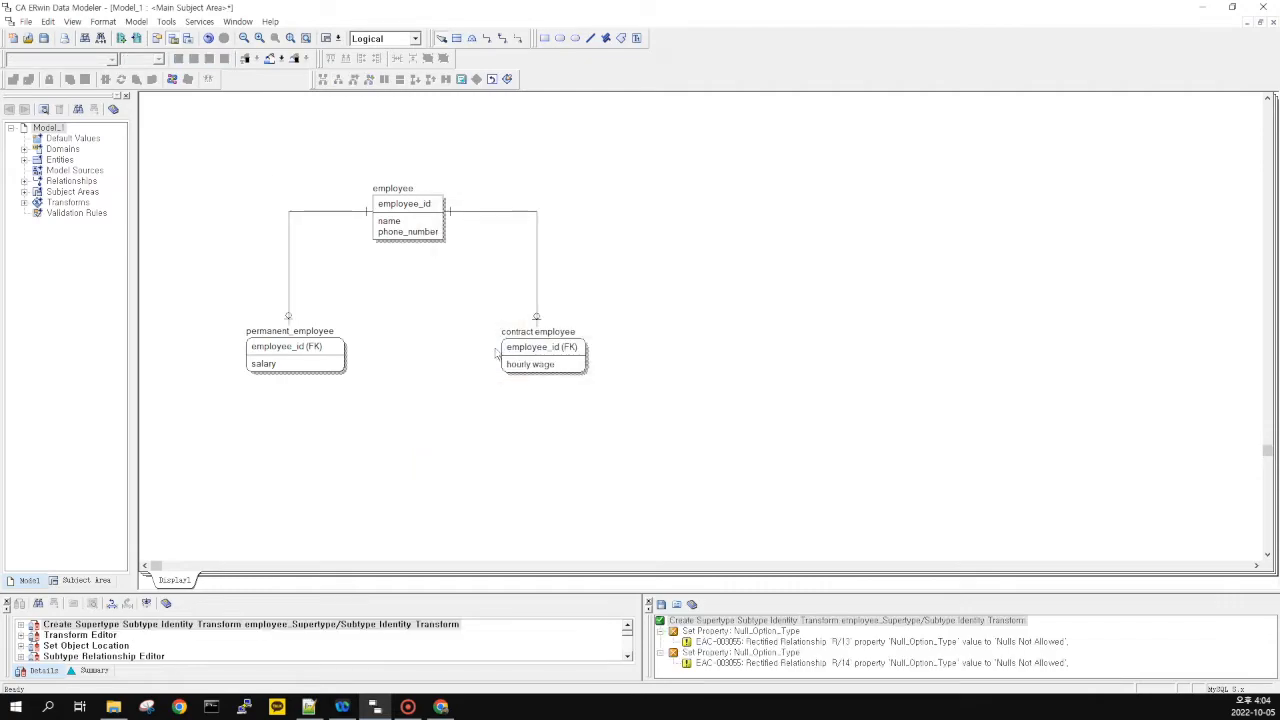
{"action": "left_click_drag", "start_coordinate": [676, 430], "coordinate": [193, 129]}
{"action": "left_click_drag", "start_coordinate": [230, 166], "coordinate": [643, 397]}
{"action": "left_click_drag", "start_coordinate": [643, 397], "coordinate": [168, 153]}
{"action": "left_click_drag", "start_coordinate": [234, 131], "coordinate": [645, 433]}
{"action": "left_click", "coordinate": [645, 433]}
{"action": "key", "text": "ctrl+z"}
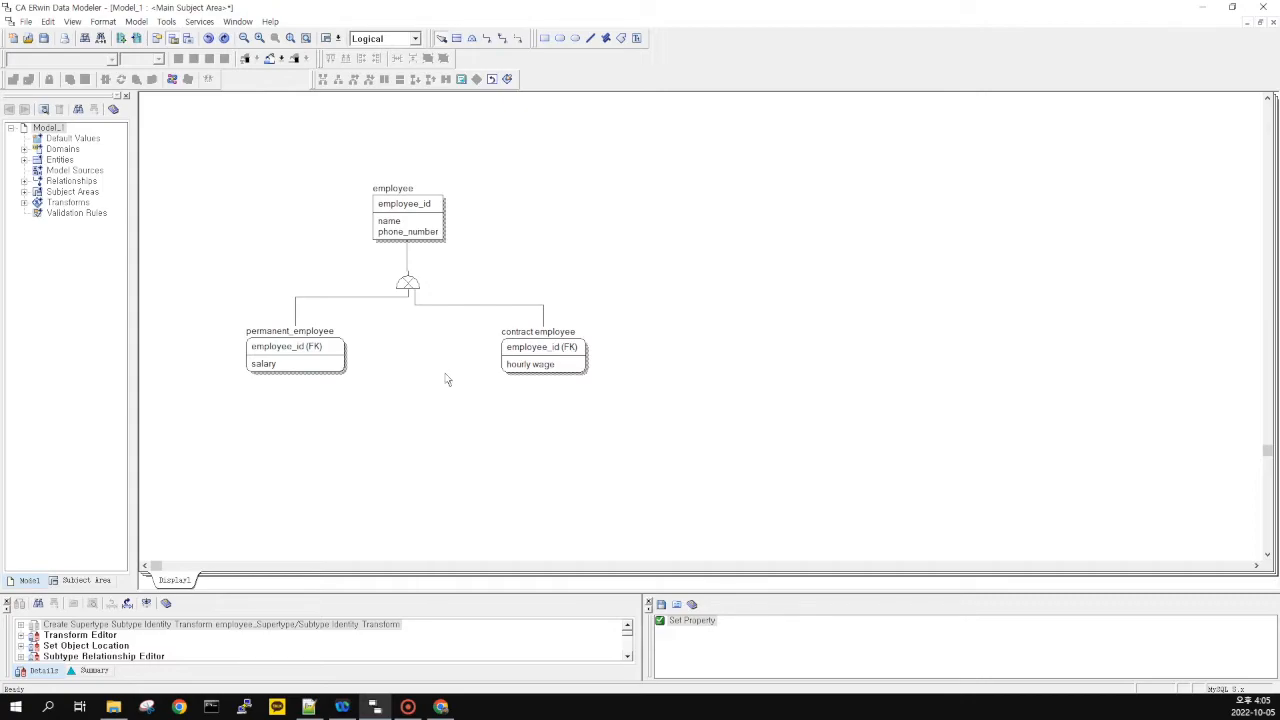
Roll the subtypes up into employee with the Supertype-Subtype Rollup transform
{"action": "left_click_drag", "start_coordinate": [227, 154], "coordinate": [435, 311]}
{"action": "left_click", "coordinate": [413, 283]}
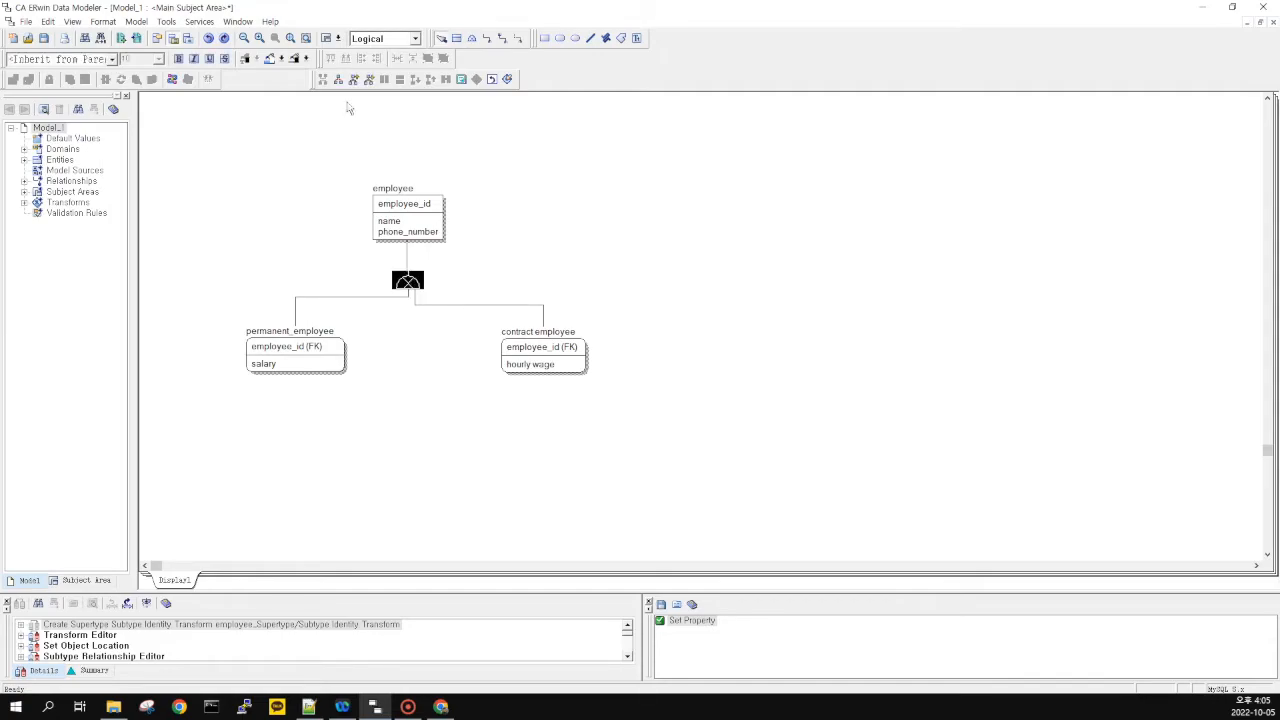
{"action": "left_click", "coordinate": [420, 305]}
{"action": "left_click", "coordinate": [411, 281]}
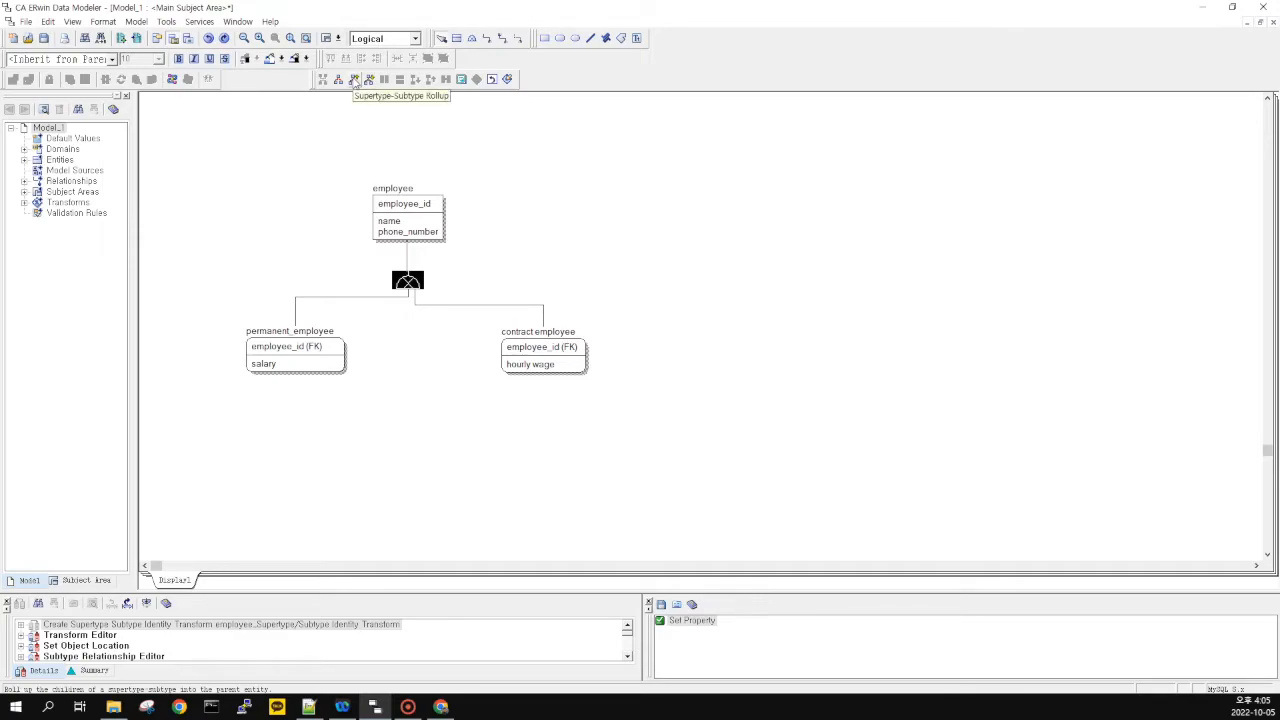
{"action": "left_click", "coordinate": [355, 80]}
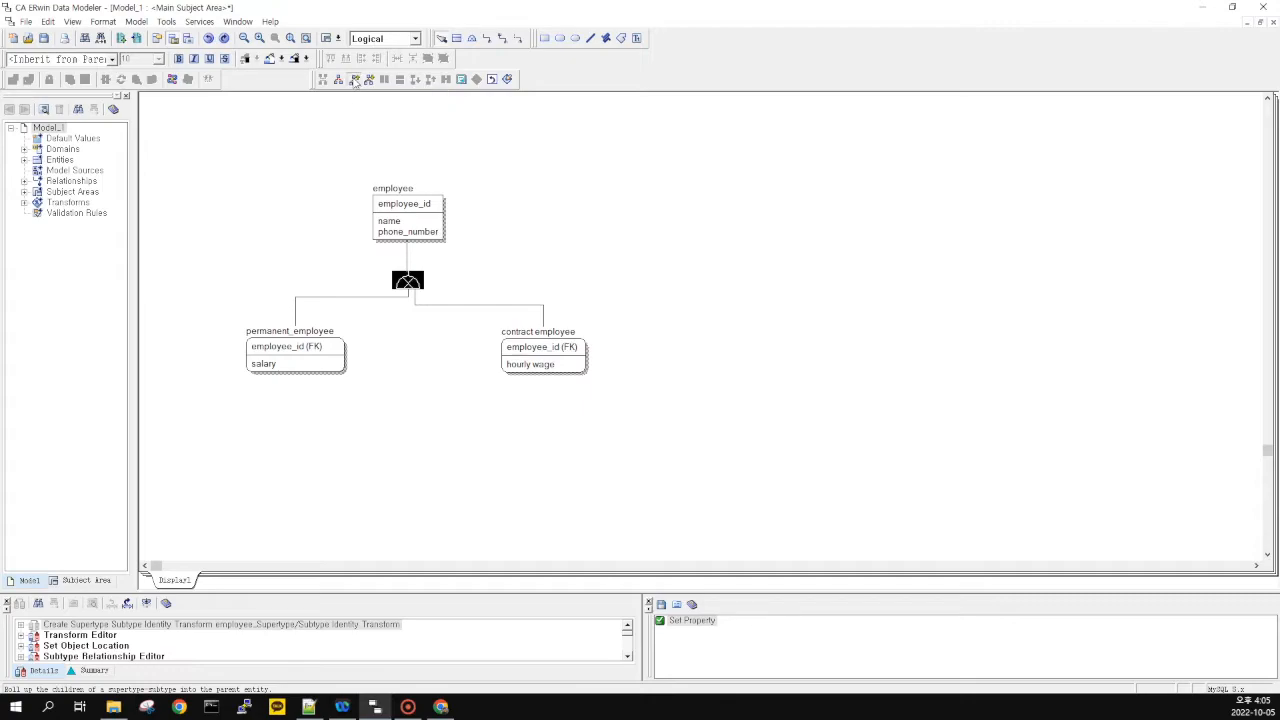
{"action": "left_click", "coordinate": [688, 497]}
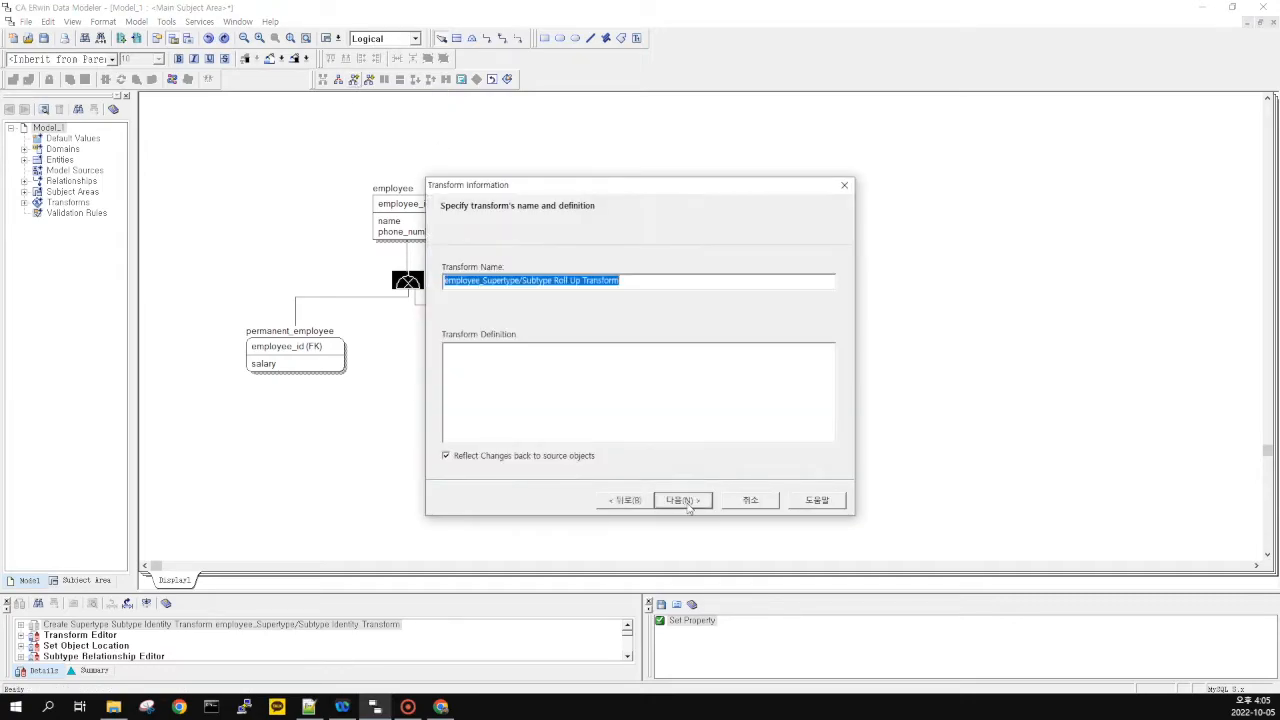
{"action": "left_click", "coordinate": [684, 500]}
{"action": "left_click", "coordinate": [684, 500]}
Select the merged employee entity and dismiss the select-an-object warning after Delete
{"action": "left_click_drag", "start_coordinate": [491, 152], "coordinate": [320, 297]}
{"action": "left_click_drag", "start_coordinate": [317, 299], "coordinate": [484, 143]}
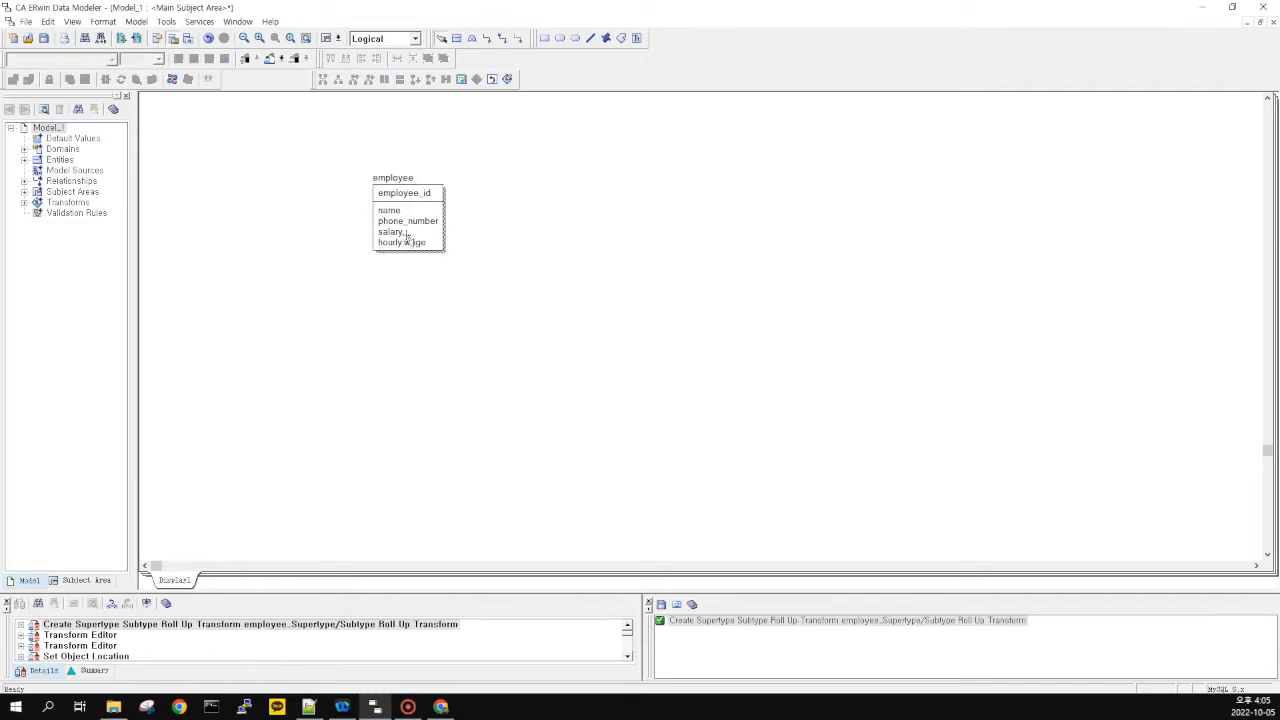
{"action": "left_click_drag", "start_coordinate": [349, 150], "coordinate": [483, 280]}
{"action": "left_click_drag", "start_coordinate": [320, 143], "coordinate": [505, 296]}
{"action": "left_click_drag", "start_coordinate": [286, 116], "coordinate": [526, 316]}
{"action": "left_click", "coordinate": [339, 165]}
{"action": "key", "text": "Delete"}
{"action": "left_click", "coordinate": [671, 379]}
Undo the roll-up and move the subtype symbol slightly lower beneath employee
{"action": "left_click_drag", "start_coordinate": [451, 139], "coordinate": [496, 137]}
{"action": "left_click_drag", "start_coordinate": [496, 137], "coordinate": [281, 301]}
{"action": "left_click_drag", "start_coordinate": [306, 296], "coordinate": [498, 137]}
{"action": "left_click", "coordinate": [500, 146]}
{"action": "left_click_drag", "start_coordinate": [414, 217], "coordinate": [364, 281]}
{"action": "left_click", "coordinate": [372, 283]}
{"action": "key", "text": "ctrl+z"}
{"action": "left_click_drag", "start_coordinate": [206, 154], "coordinate": [622, 430]}
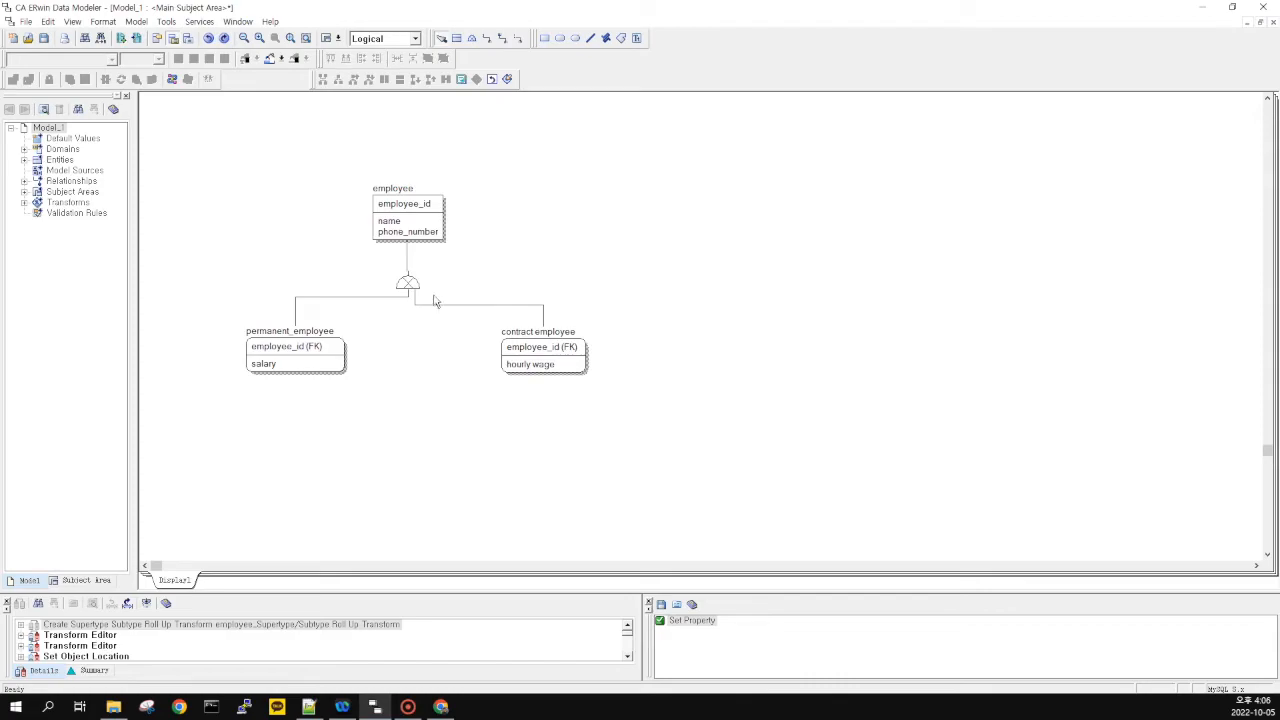
{"action": "left_click_drag", "start_coordinate": [412, 284], "coordinate": [414, 291]}
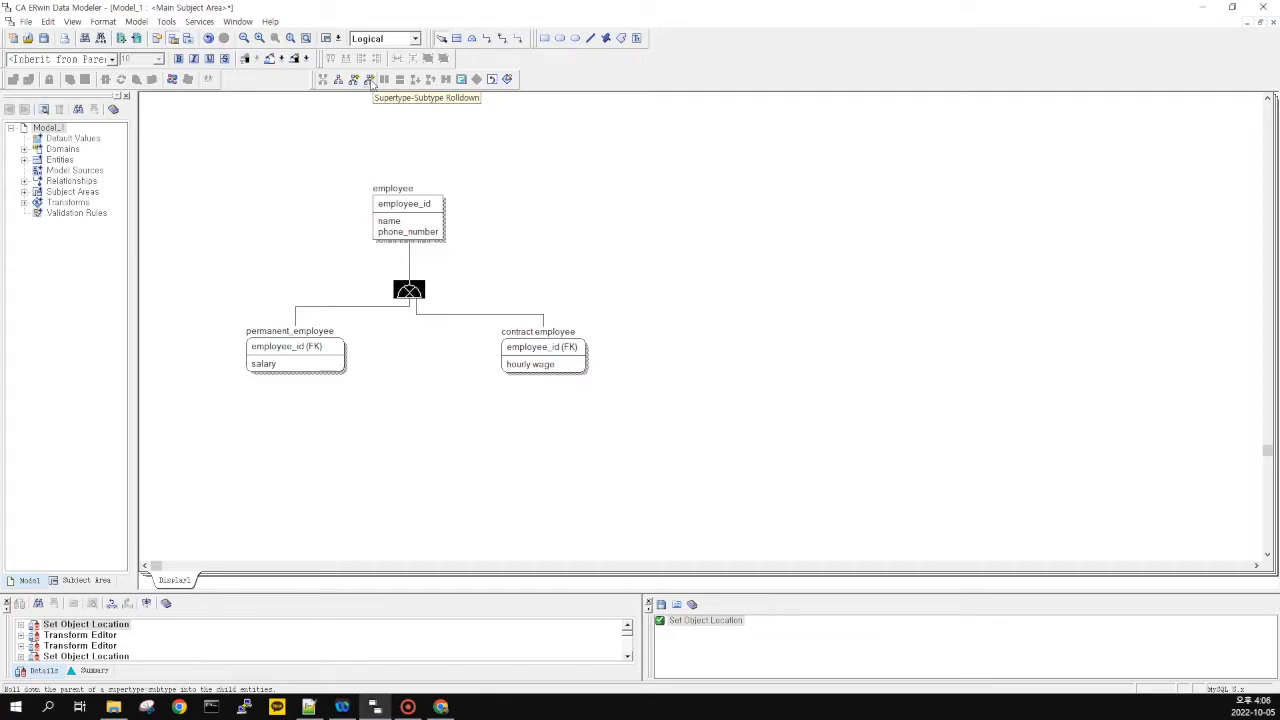
{"action": "left_click", "coordinate": [369, 80]}
{"action": "left_click", "coordinate": [680, 500]}
{"action": "left_click", "coordinate": [684, 500]}
{"action": "left_click", "coordinate": [690, 502]}
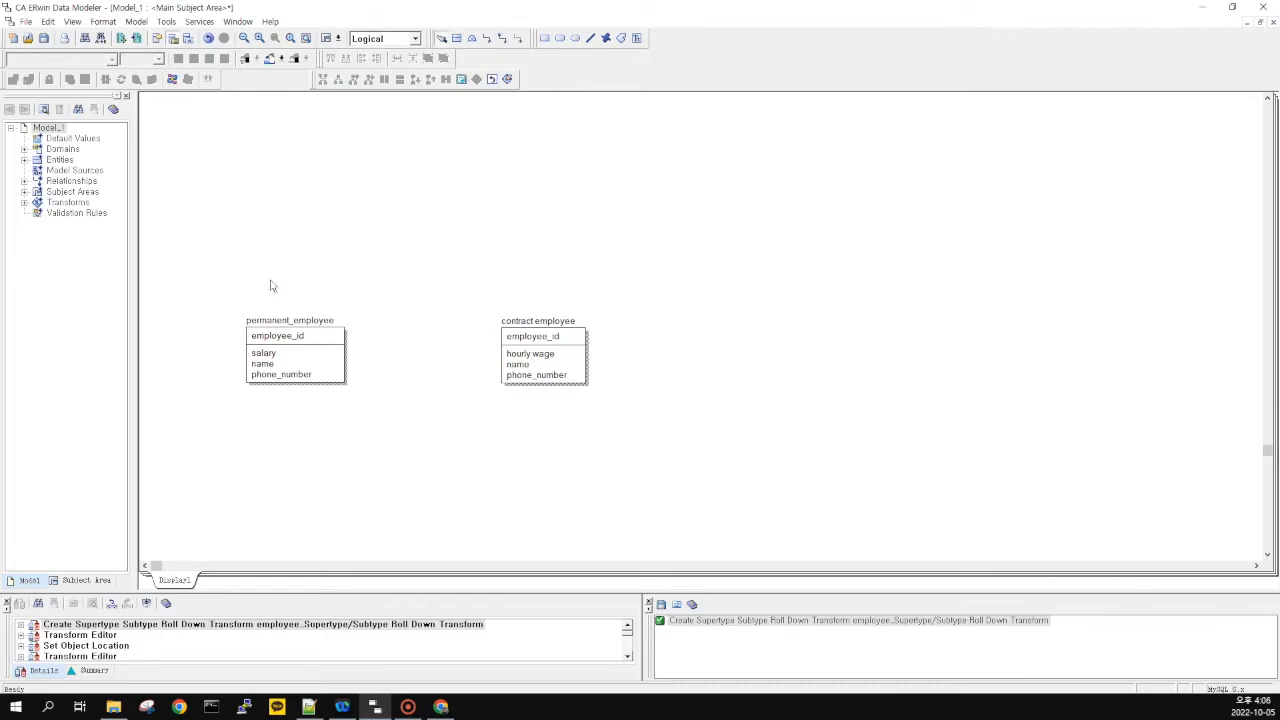
{"action": "left_click_drag", "start_coordinate": [606, 426], "coordinate": [377, 325]}
{"action": "left_click_drag", "start_coordinate": [217, 271], "coordinate": [679, 459]}
{"action": "left_click_drag", "start_coordinate": [641, 437], "coordinate": [217, 259]}
{"action": "left_click_drag", "start_coordinate": [211, 264], "coordinate": [680, 440]}
{"action": "left_click", "coordinate": [680, 440]}
{"action": "left_click_drag", "start_coordinate": [207, 281], "coordinate": [637, 433]}
{"action": "left_click", "coordinate": [582, 430]}
{"action": "mouse_move", "coordinate": [466, 299]}
{"action": "left_mouse_down"}
{"action": "mouse_move", "coordinate": [621, 400]}
{"action": "mouse_move", "coordinate": [495, 305]}
{"action": "left_mouse_up"}
{"action": "left_click", "coordinate": [632, 402]}
{"action": "left_click_drag", "start_coordinate": [462, 295], "coordinate": [652, 415]}
{"action": "left_click", "coordinate": [620, 404]}
{"action": "left_click_drag", "start_coordinate": [652, 298], "coordinate": [199, 407]}
{"action": "left_click_drag", "start_coordinate": [195, 409], "coordinate": [362, 350]}
{"action": "left_click_drag", "start_coordinate": [188, 258], "coordinate": [658, 418]}
{"action": "left_click", "coordinate": [457, 423]}
{"action": "mouse_move", "coordinate": [197, 210]}
{"action": "left_mouse_down"}
{"action": "mouse_move", "coordinate": [419, 388]}
{"action": "mouse_move", "coordinate": [645, 455]}
{"action": "mouse_move", "coordinate": [282, 250]}
{"action": "mouse_move", "coordinate": [180, 231]}
{"action": "left_mouse_up"}
{"action": "scroll", "coordinate": [422, 376], "scroll_direction": "up", "scroll_amount": 1}
{"action": "scroll", "coordinate": [422, 376], "scroll_direction": "down", "scroll_amount": 1}
{"action": "left_click_drag", "start_coordinate": [180, 268], "coordinate": [668, 452]}
{"action": "left_click", "coordinate": [668, 452]}
{"action": "key", "text": "ctrl+z"}
{"action": "left_click_drag", "start_coordinate": [178, 147], "coordinate": [495, 372]}
Roll both subtypes into employee, gaining salary and hourly wage, then shift it down-left
{"action": "left_click", "coordinate": [409, 291]}
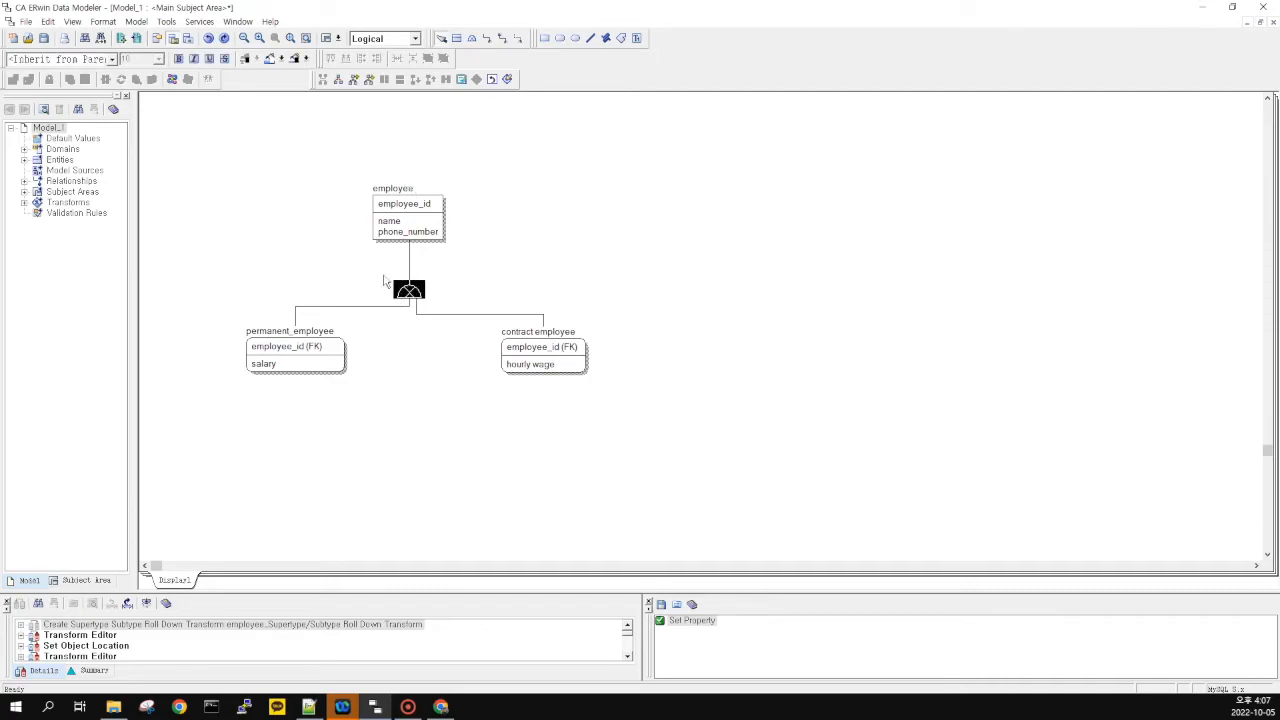
{"action": "left_click", "coordinate": [355, 83]}
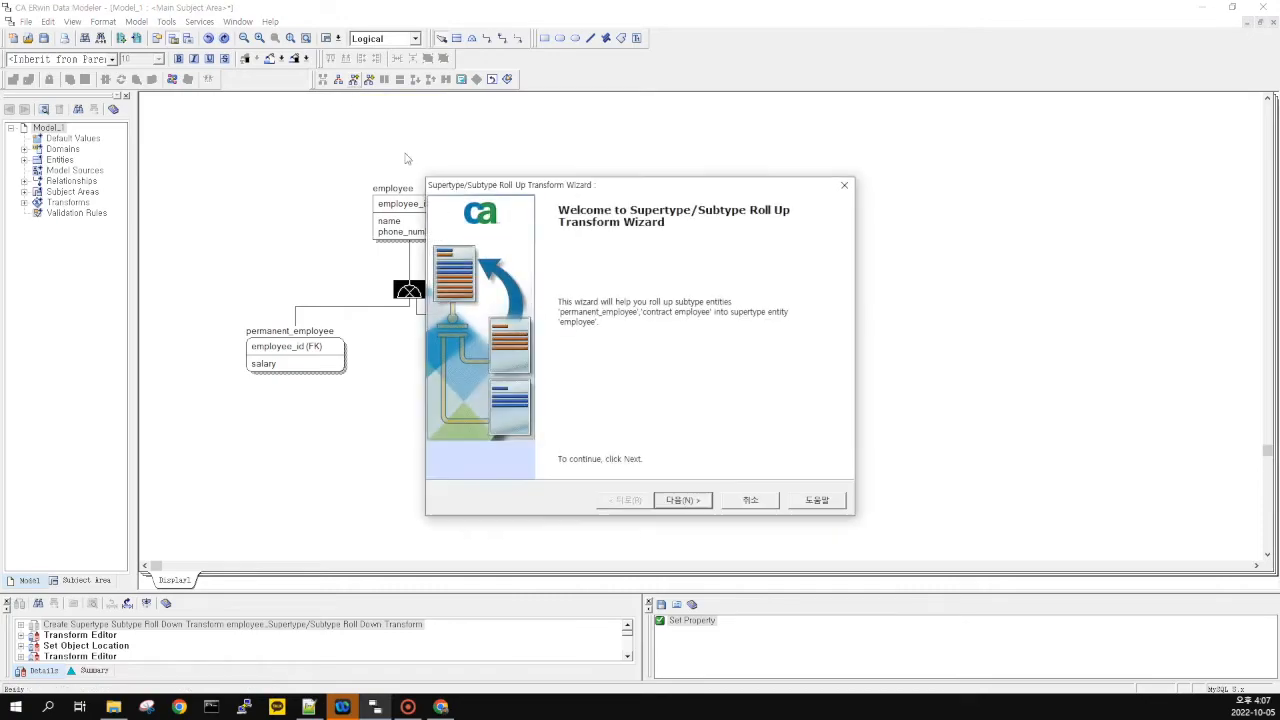
{"action": "left_click", "coordinate": [697, 506]}
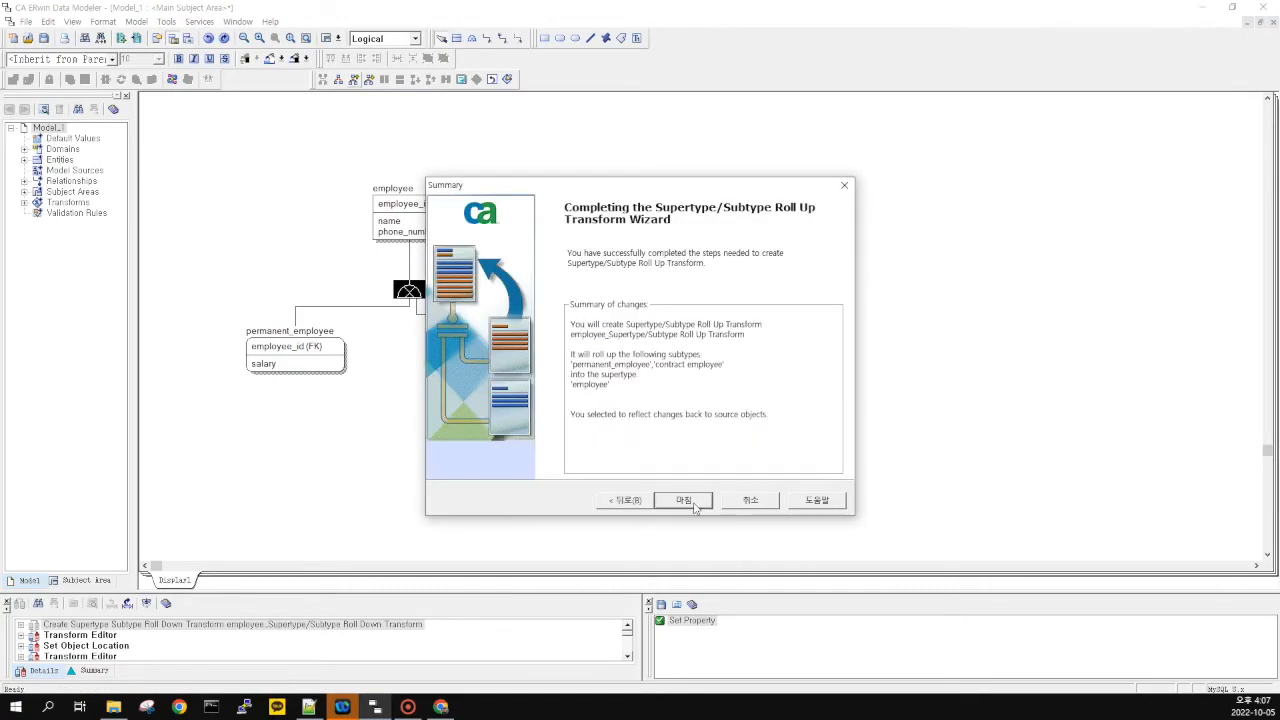
{"action": "left_click", "coordinate": [694, 502]}
{"action": "left_click_drag", "start_coordinate": [380, 178], "coordinate": [354, 301]}
{"action": "left_click", "coordinate": [503, 418]}
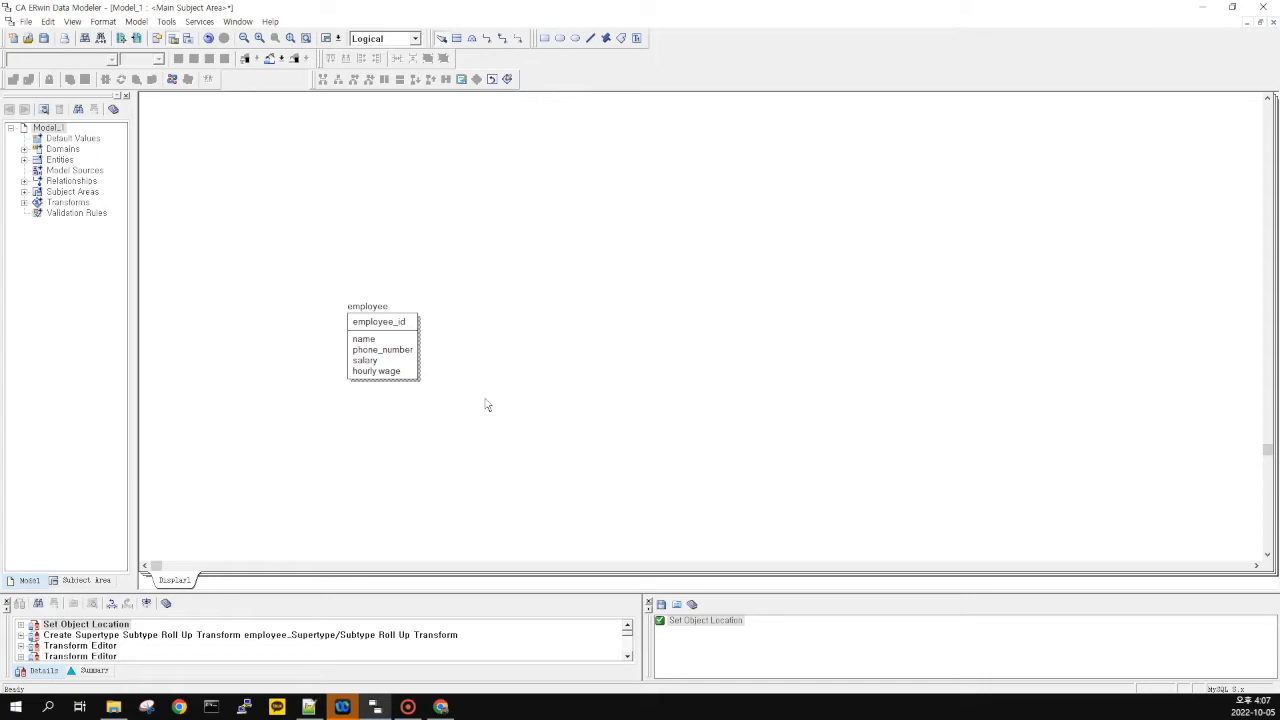
Start a vertical partition transform on employee with two partitions
{"action": "left_click", "coordinate": [408, 350]}
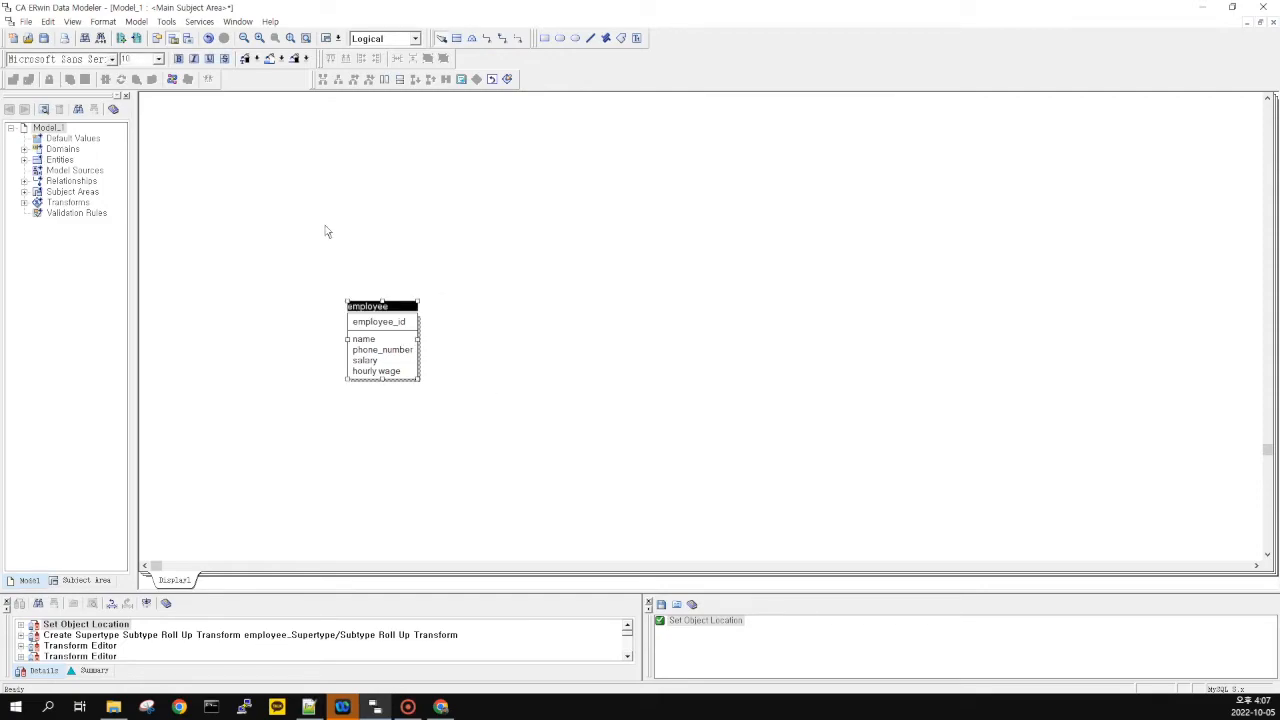
{"action": "left_click", "coordinate": [389, 85]}
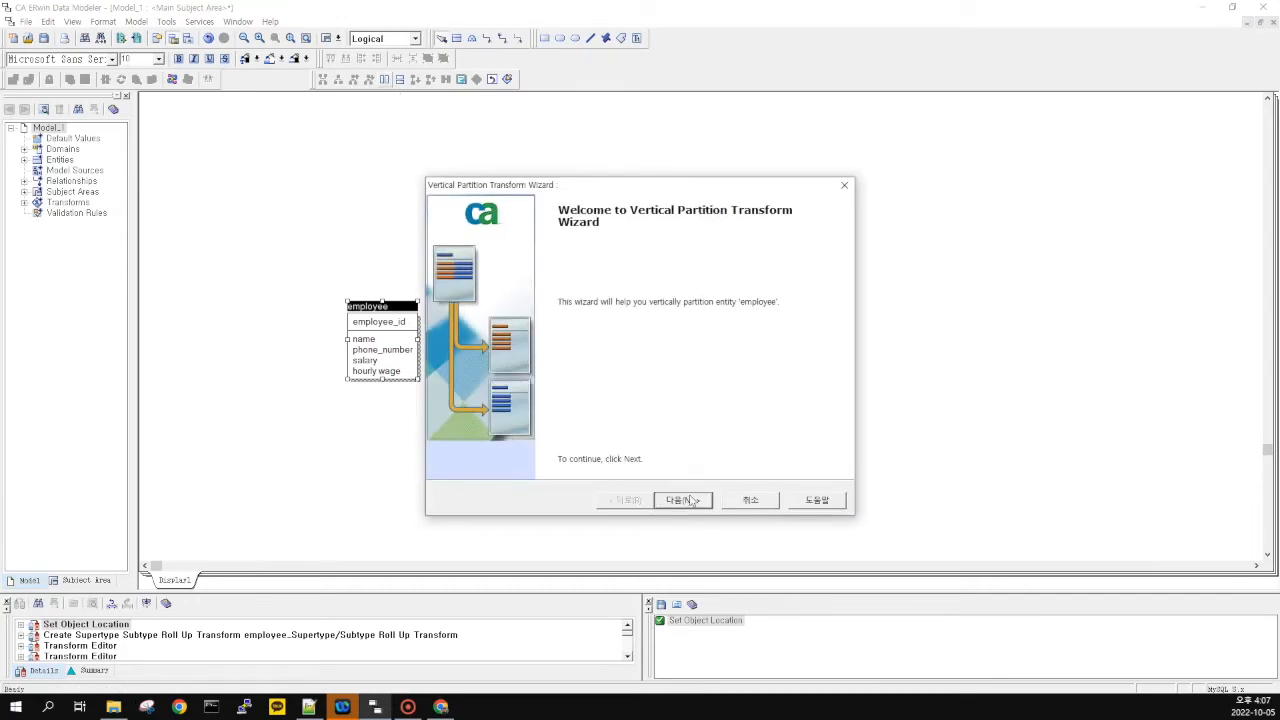
{"action": "left_click", "coordinate": [690, 501]}
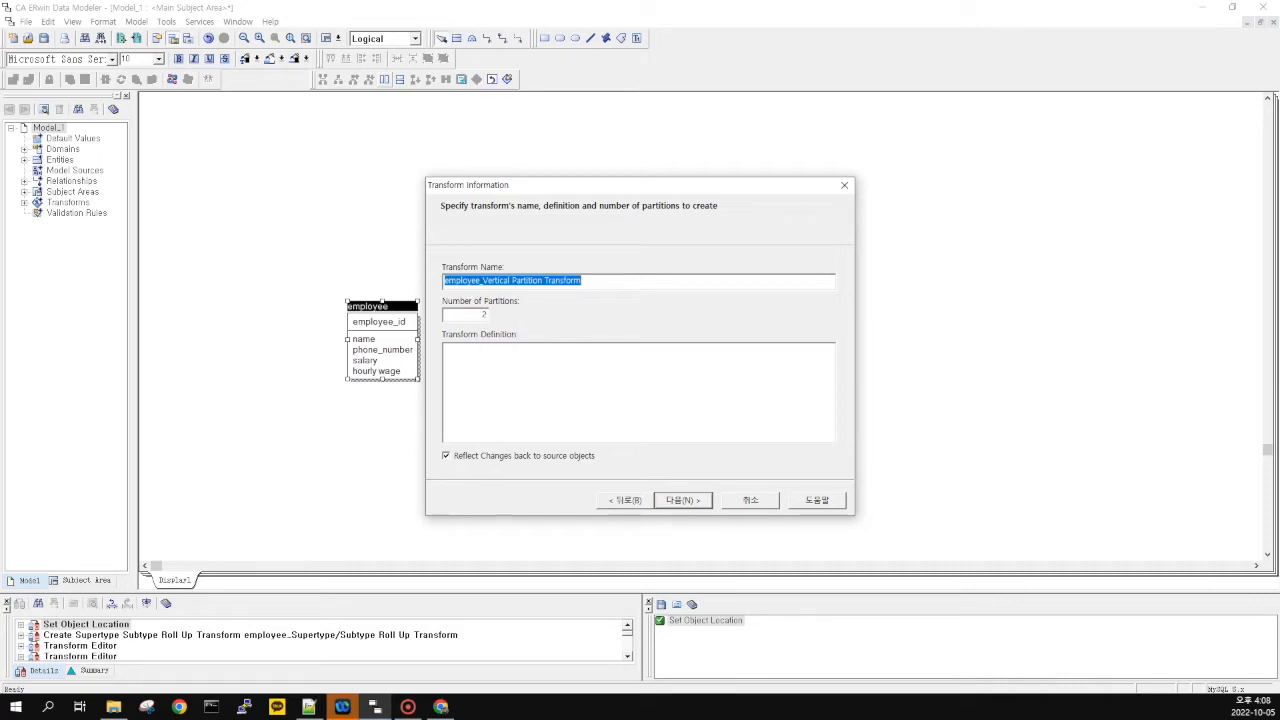
{"action": "left_click", "coordinate": [483, 315]}
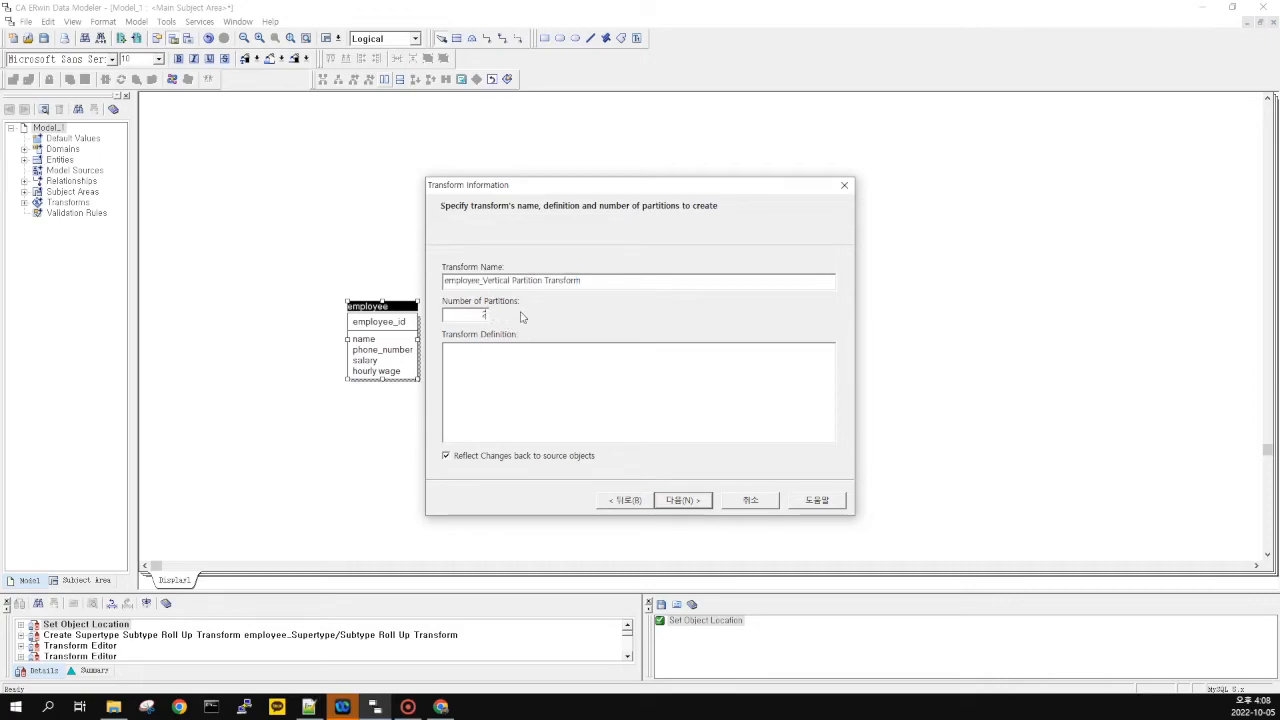
{"action": "left_click", "coordinate": [680, 501]}
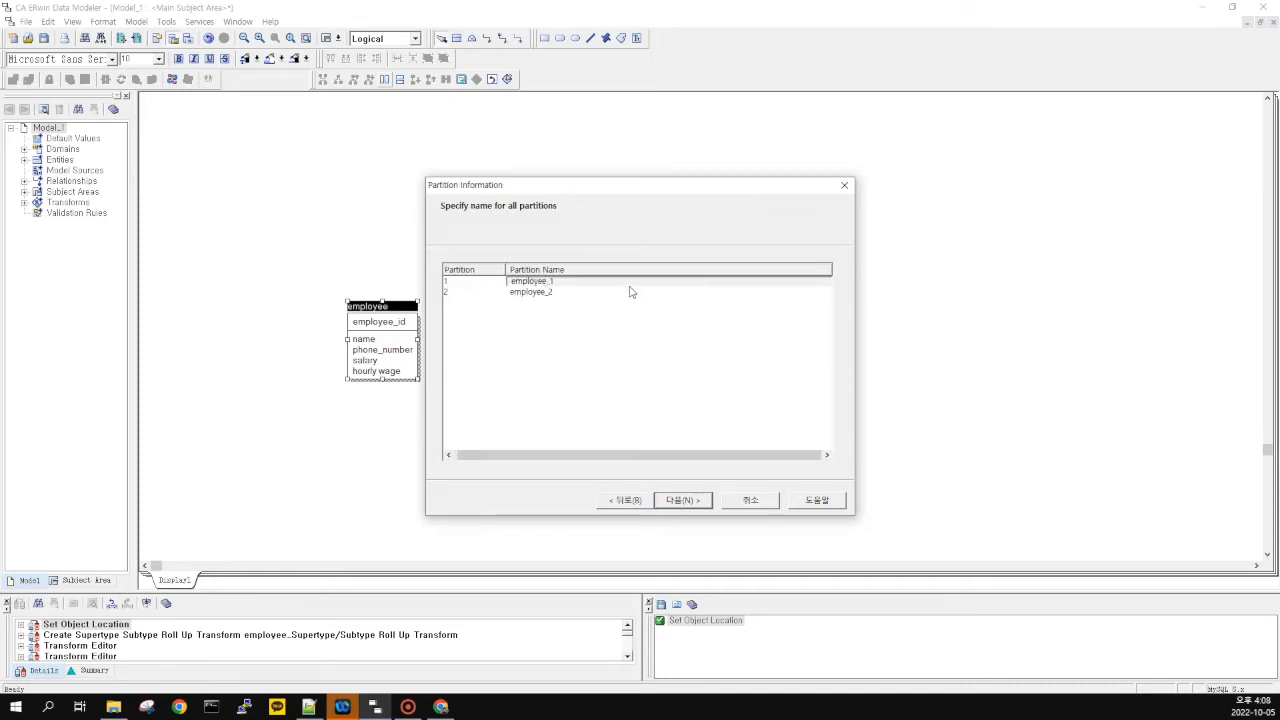
Name the two partitions permanent_employee and contract_employee
{"action": "left_click", "coordinate": [557, 282]}
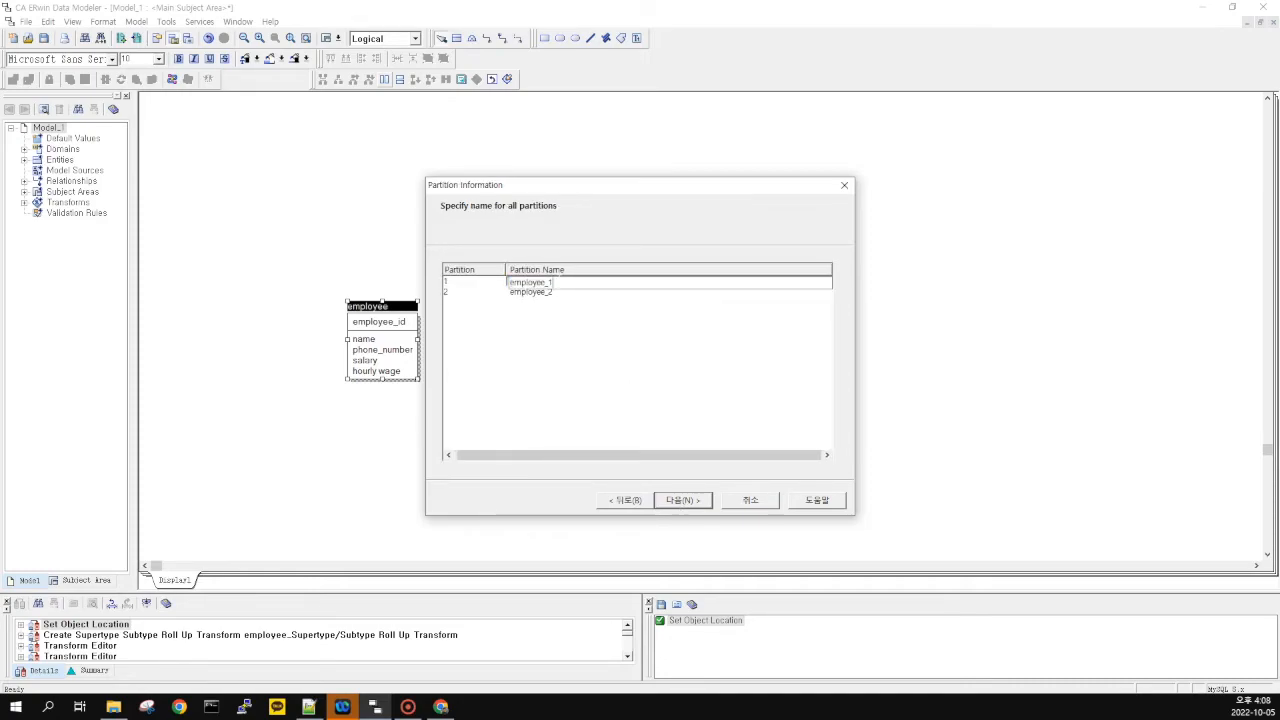
{"action": "key", "text": "BackSpace"}
{"action": "key", "text": "BackSpace"}
{"action": "key", "text": "BackSpace"}
{"action": "key", "text": "BackSpace"}
{"action": "key", "text": "BackSpace"}
{"action": "key", "text": "BackSpace"}
{"action": "key", "text": "BackSpace"}
{"action": "key", "text": "BackSpace"}
{"action": "type", "text": "permanent_employe"}
{"action": "left_click", "coordinate": [553, 292]}
{"action": "type", "text": "c"}
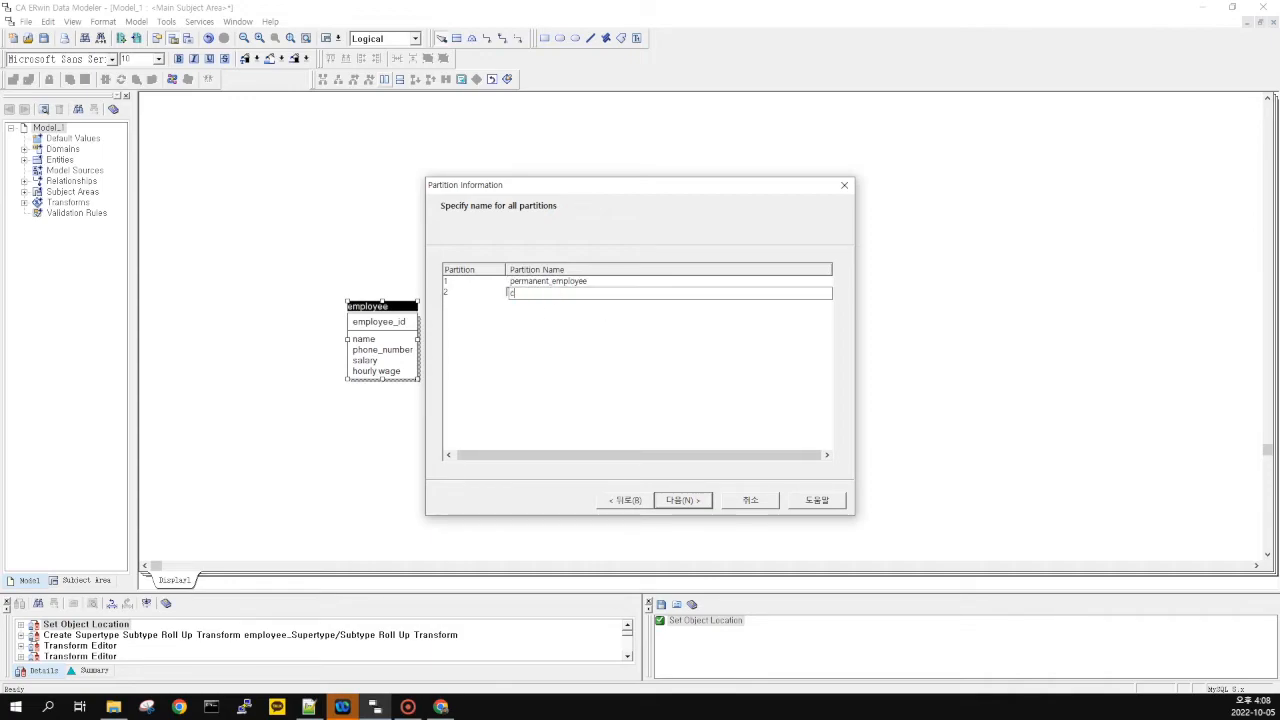
{"action": "type", "text": "ontract_employee"}
{"action": "left_click", "coordinate": [683, 500]}
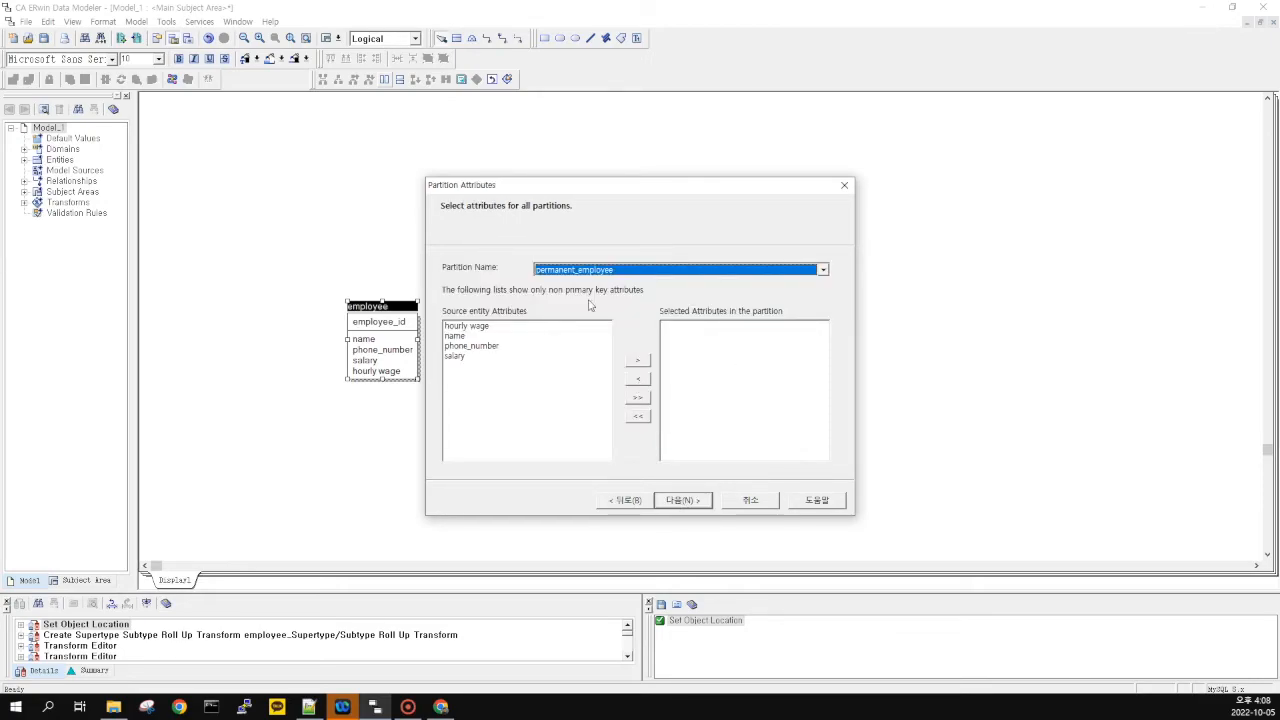
Assign name, phone_number and salary to the permanent_employee partition
{"action": "left_click", "coordinate": [478, 328]}
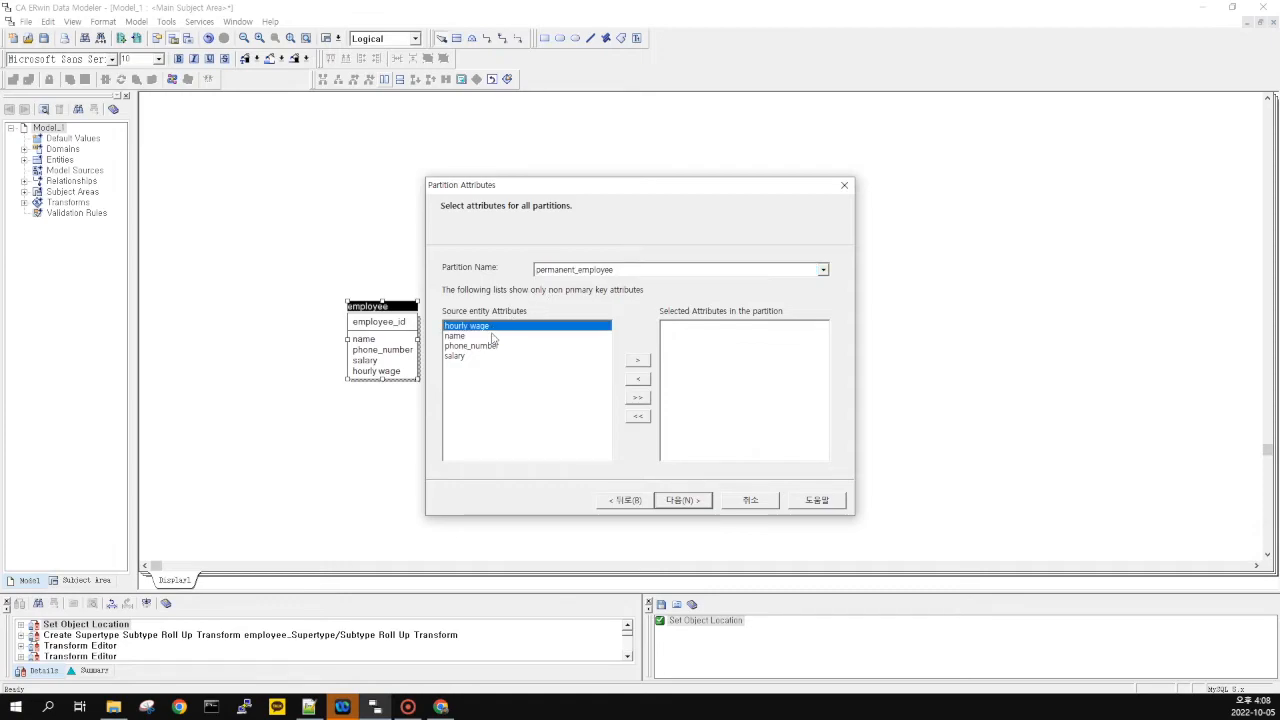
{"action": "left_click", "coordinate": [482, 344]}
{"action": "left_click", "coordinate": [493, 325]}
{"action": "left_click", "coordinate": [493, 335]}
{"action": "left_click", "coordinate": [580, 270]}
{"action": "left_click", "coordinate": [600, 285]}
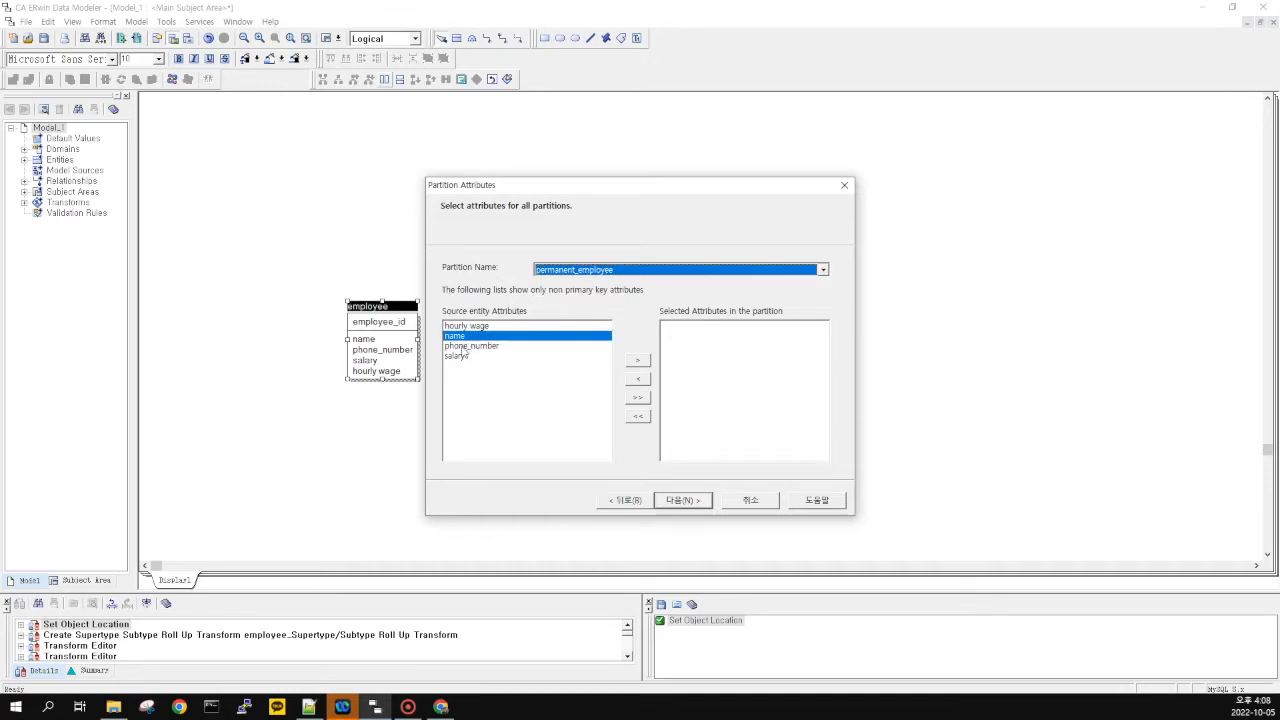
{"action": "left_click", "coordinate": [638, 360]}
{"action": "left_click", "coordinate": [533, 347]}
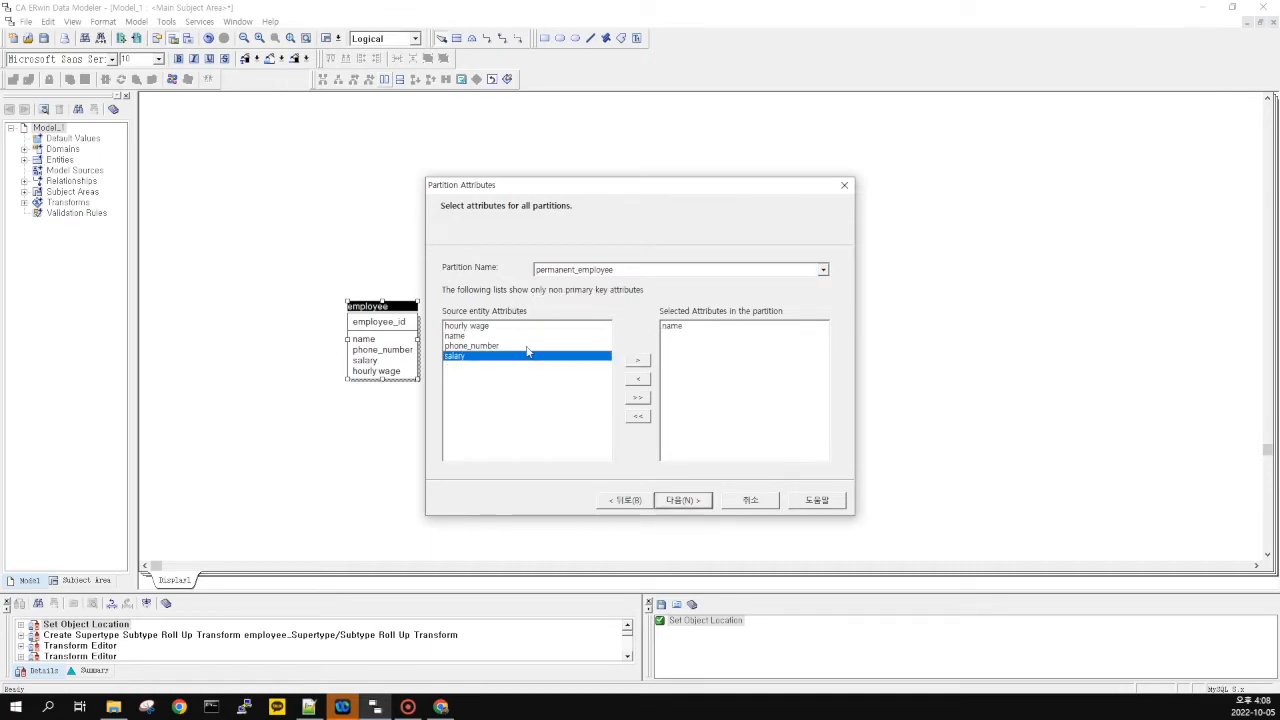
{"action": "left_click", "coordinate": [638, 360]}
{"action": "left_click", "coordinate": [638, 360]}
Assign hourly wage, name and phone_number to the contract_employee partition
{"action": "left_click", "coordinate": [638, 269]}
{"action": "left_click", "coordinate": [548, 294]}
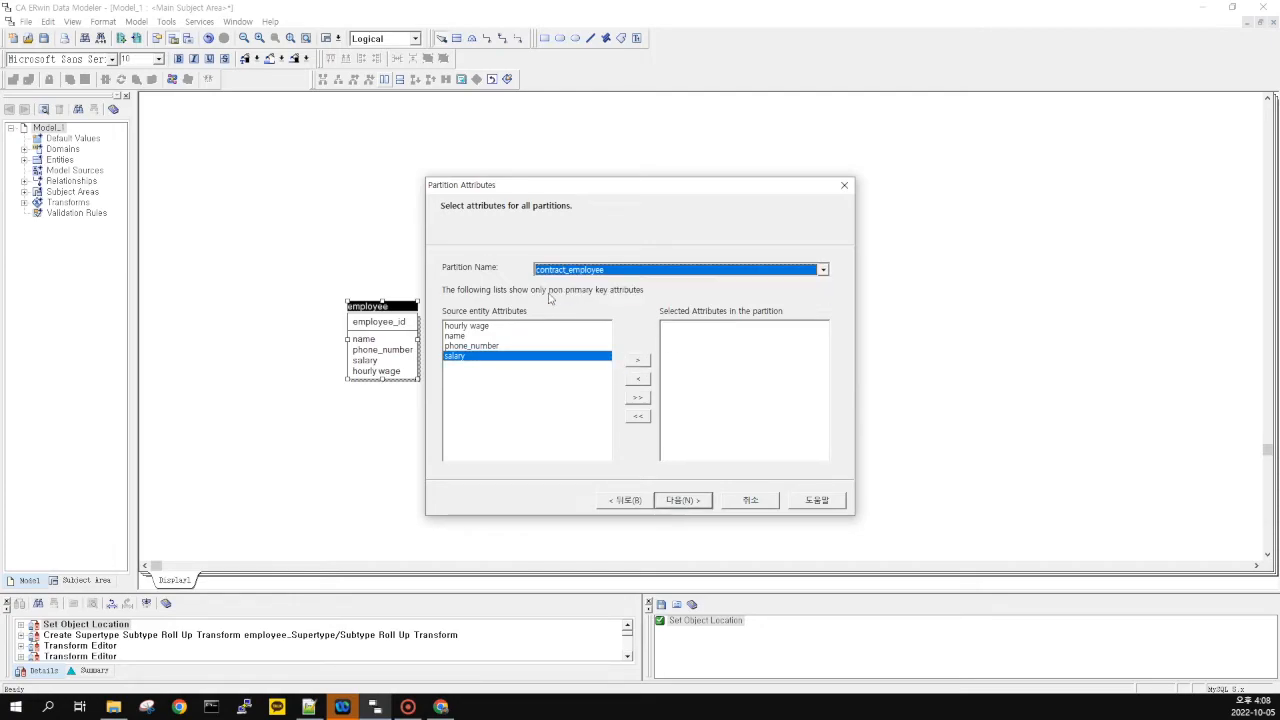
{"action": "left_click", "coordinate": [492, 328]}
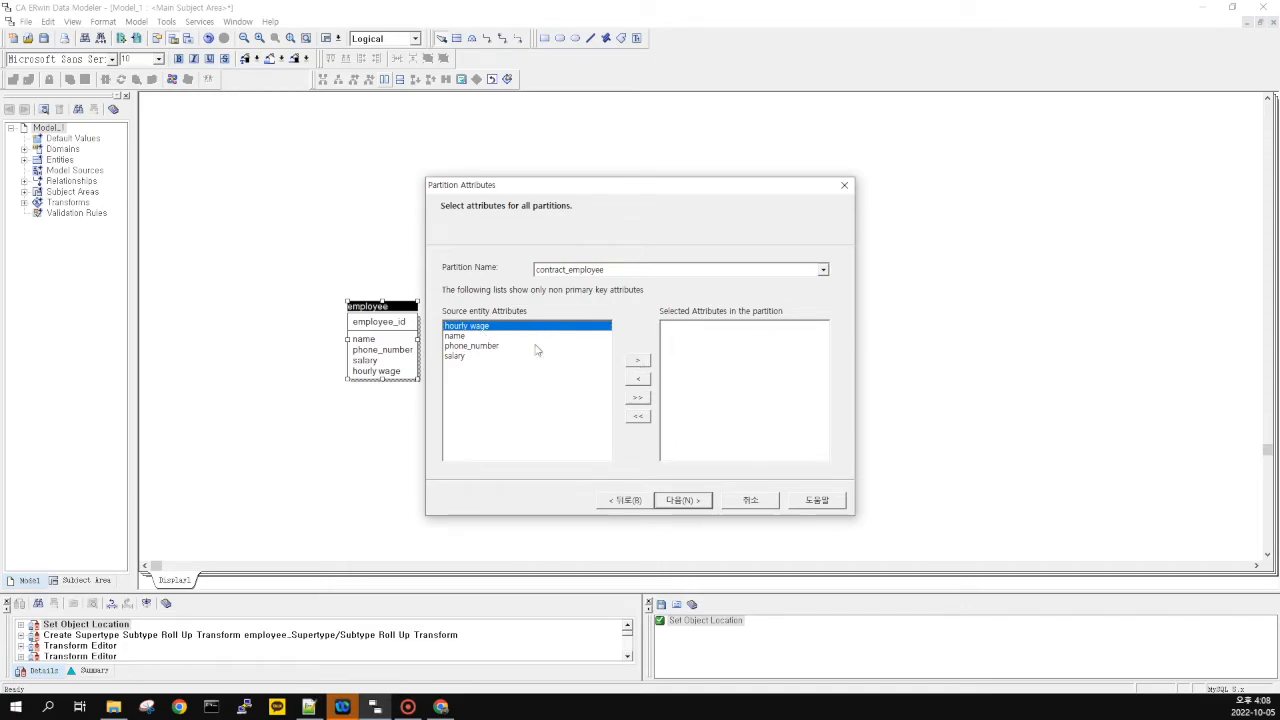
{"action": "left_click", "coordinate": [637, 360]}
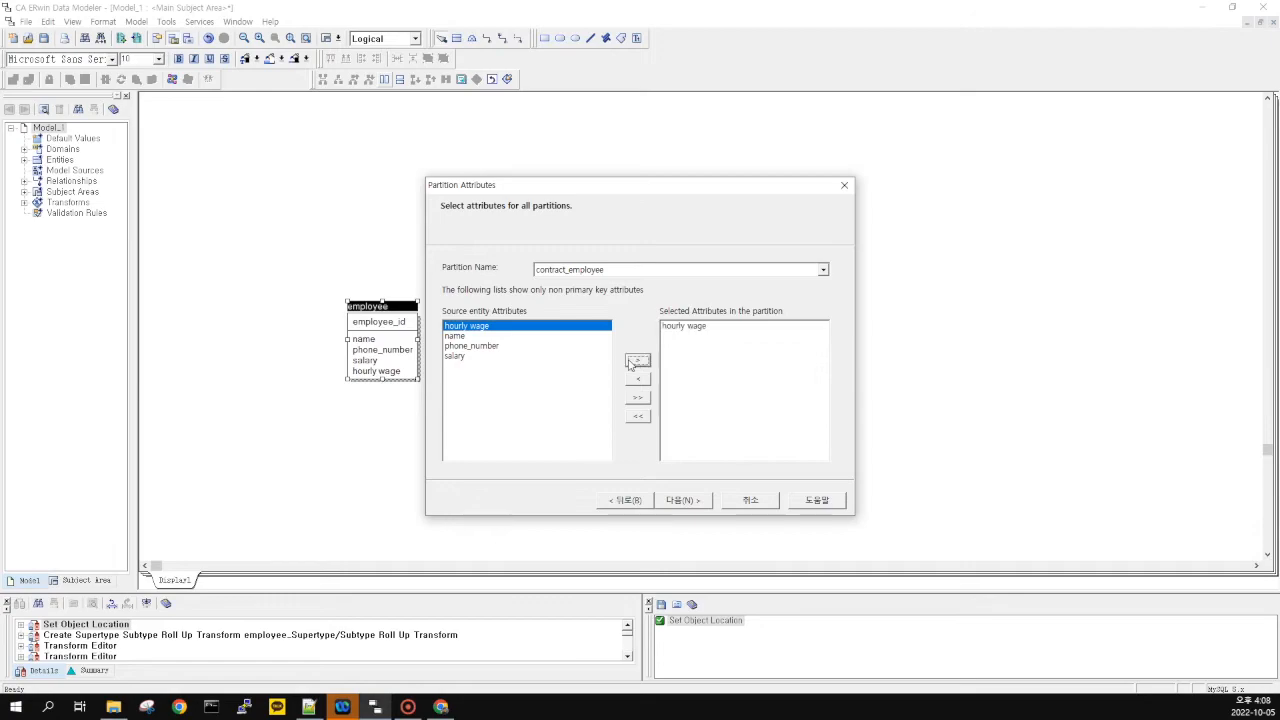
{"action": "left_click", "coordinate": [512, 336]}
{"action": "left_click", "coordinate": [553, 346]}
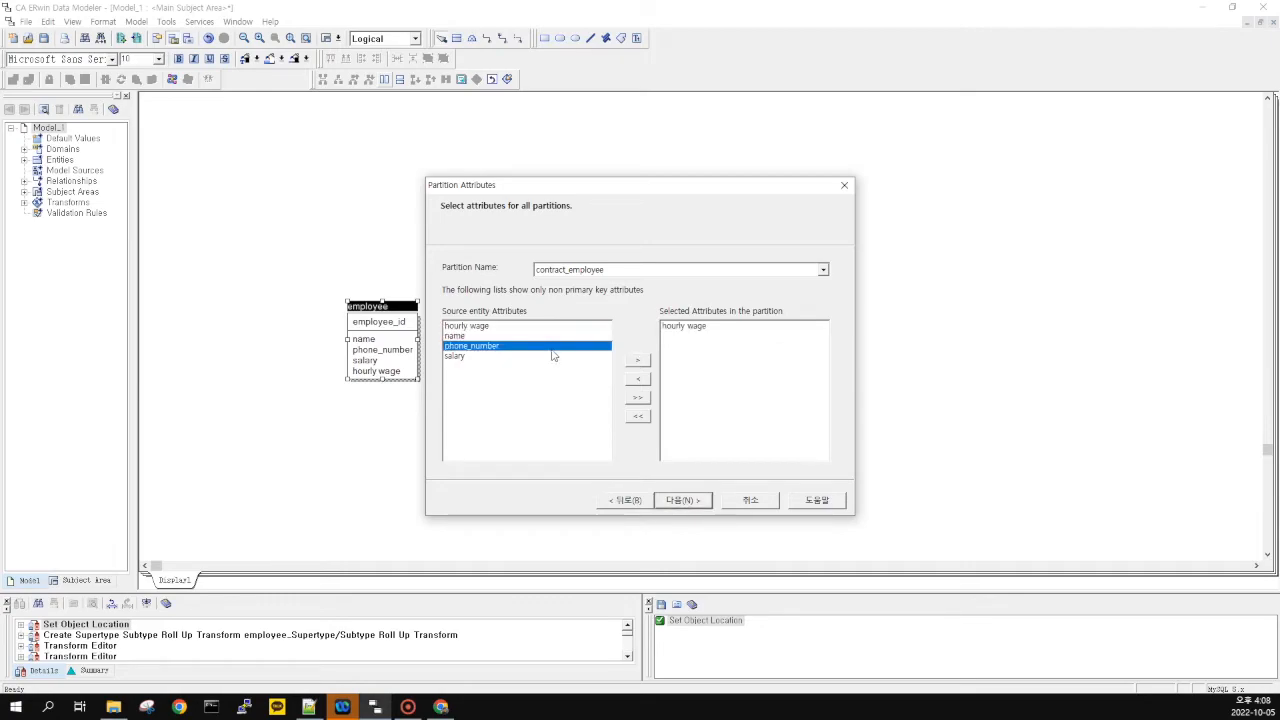
{"action": "left_click", "coordinate": [546, 337]}
{"action": "left_click", "coordinate": [556, 346]}
{"action": "left_click", "coordinate": [637, 360]}
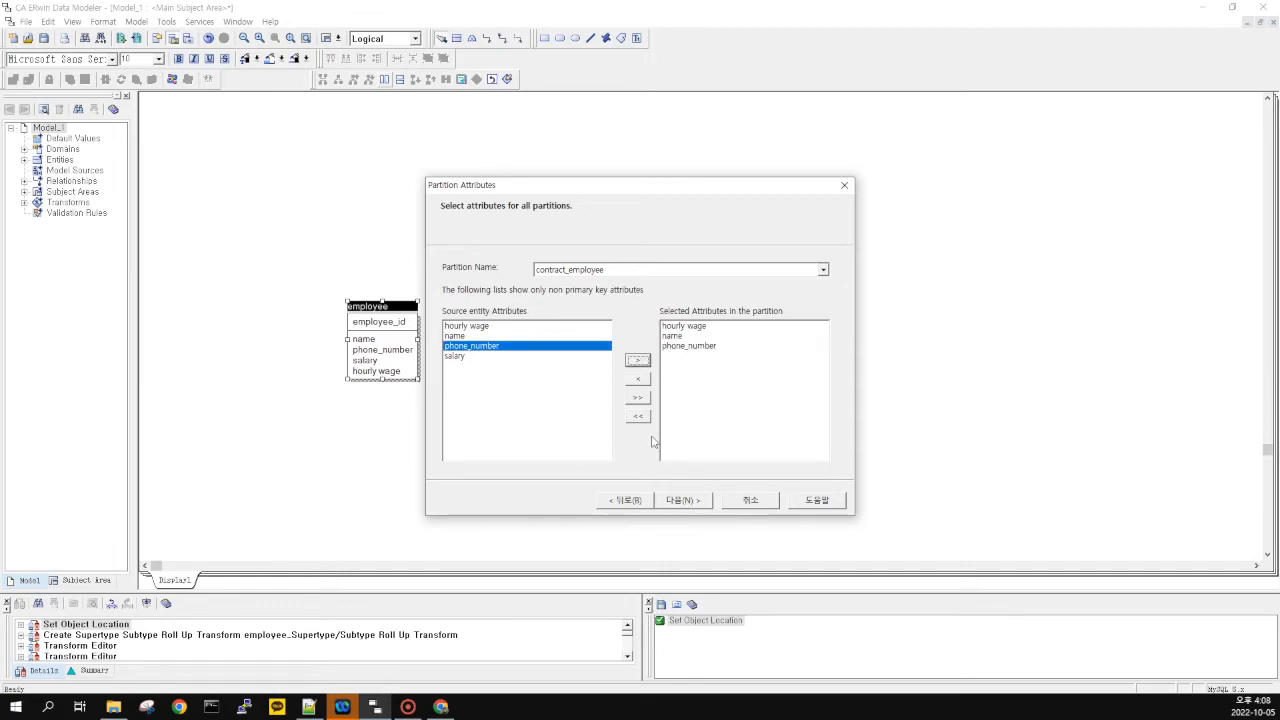
Switch between both partitions to verify their attribute lists before advancing the wizard
{"action": "left_click", "coordinate": [644, 272]}
{"action": "left_click", "coordinate": [590, 283]}
{"action": "left_click", "coordinate": [602, 270]}
{"action": "left_click", "coordinate": [601, 293]}
{"action": "left_click", "coordinate": [602, 270]}
{"action": "left_click", "coordinate": [597, 283]}
{"action": "left_click", "coordinate": [604, 270]}
{"action": "left_click", "coordinate": [604, 284]}
{"action": "left_click", "coordinate": [604, 270]}
{"action": "left_click", "coordinate": [604, 293]}
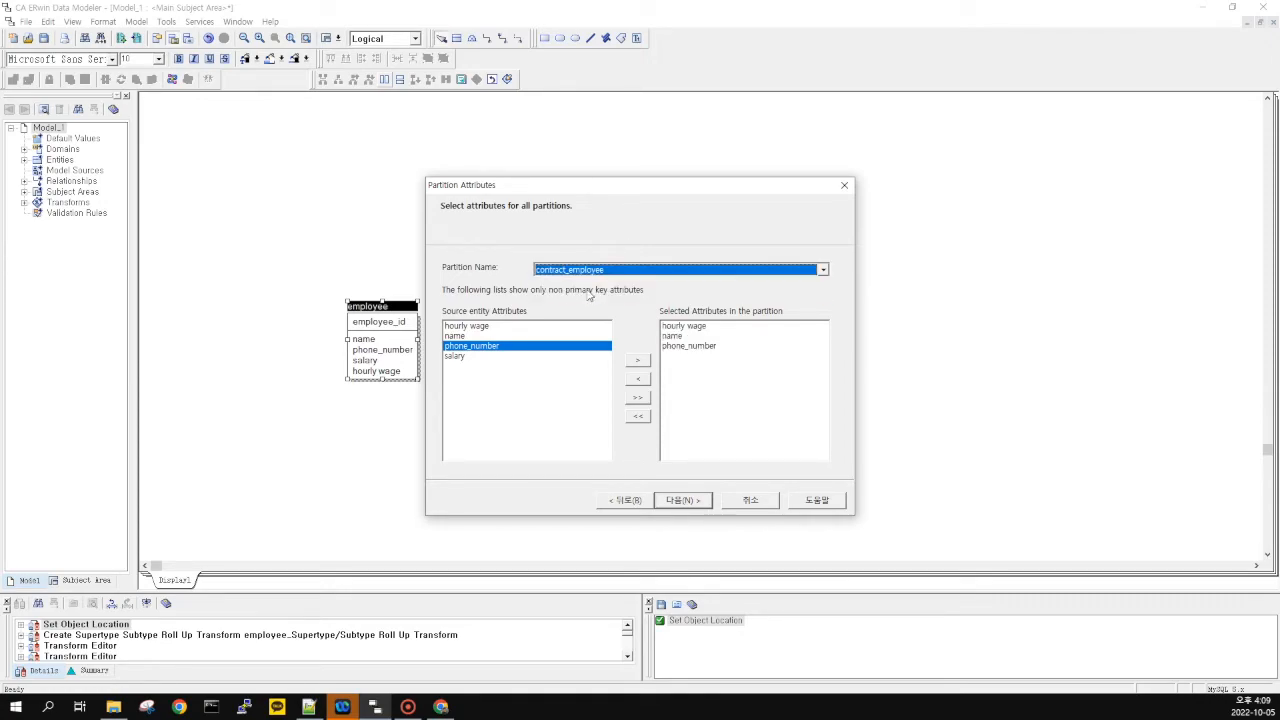
{"action": "left_click", "coordinate": [627, 272]}
{"action": "left_click", "coordinate": [615, 284]}
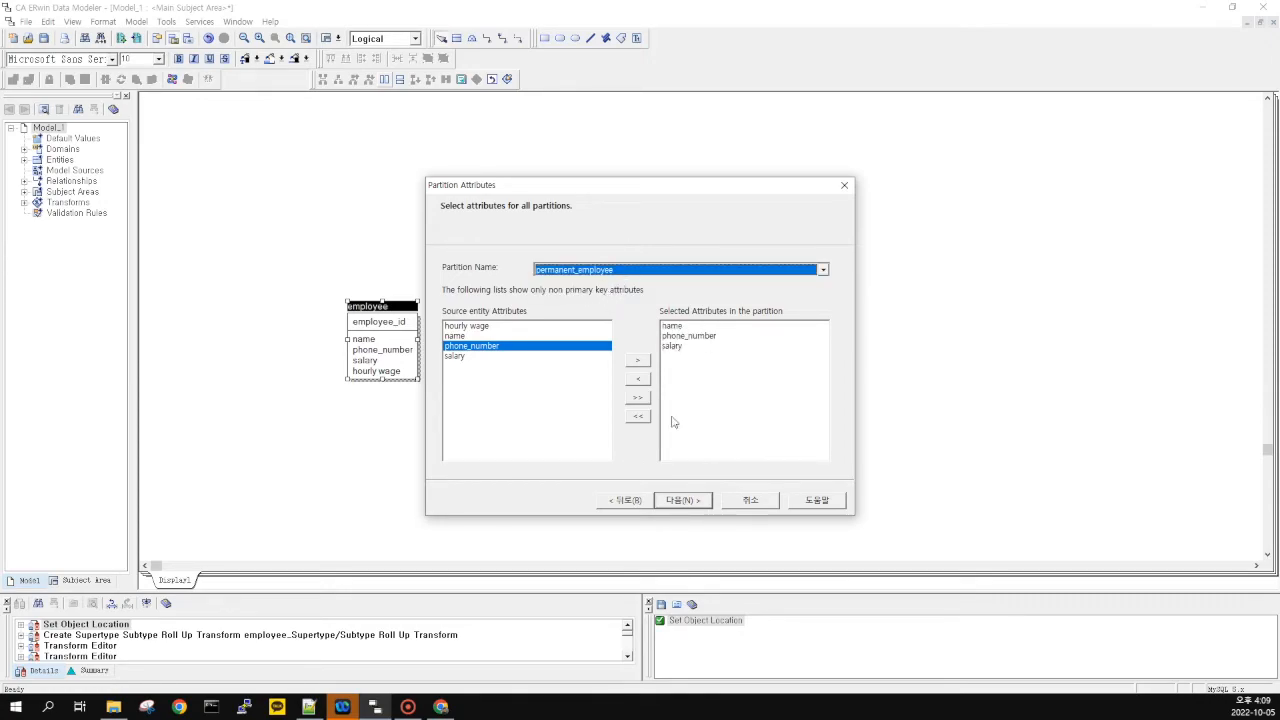
{"action": "left_click", "coordinate": [650, 272]}
{"action": "left_click", "coordinate": [581, 295]}
{"action": "left_click", "coordinate": [607, 272]}
{"action": "left_click", "coordinate": [583, 293]}
{"action": "left_click", "coordinate": [614, 270]}
{"action": "left_click", "coordinate": [600, 291]}
{"action": "left_click", "coordinate": [684, 503]}
Finish the vertical partition transform and drag the new entities apart
{"action": "left_click", "coordinate": [702, 498]}
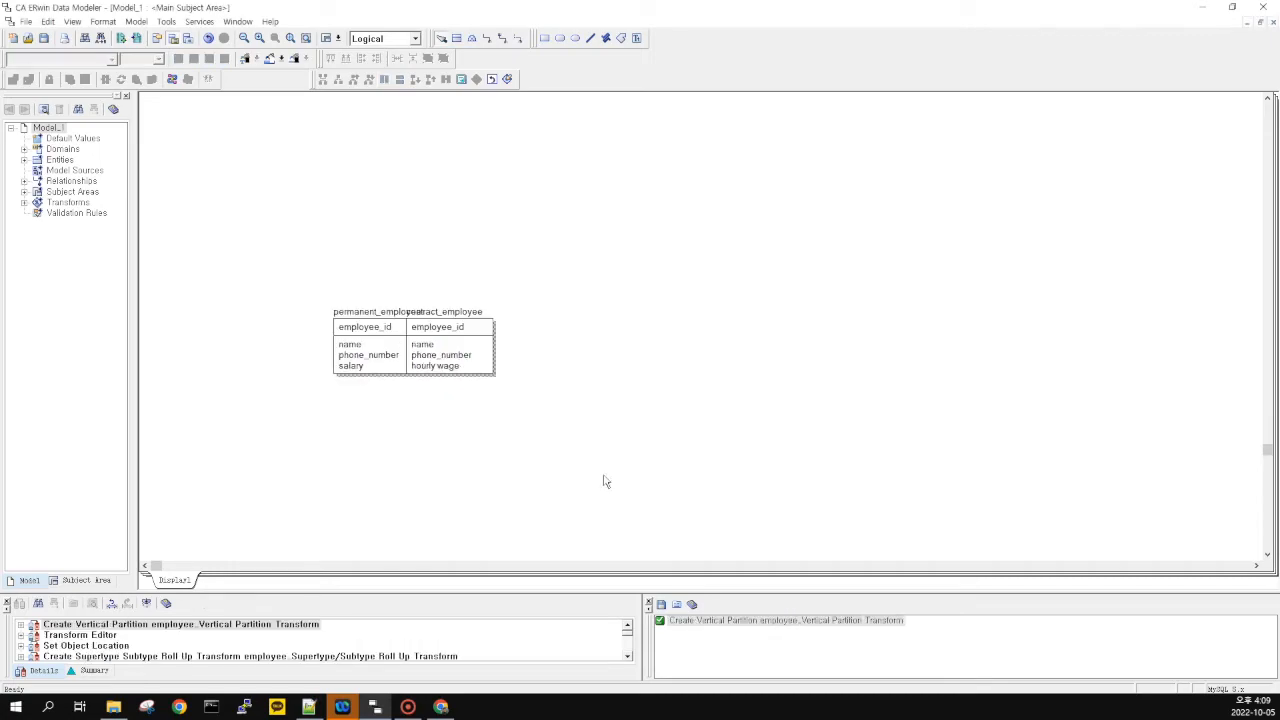
{"action": "left_click_drag", "start_coordinate": [426, 362], "coordinate": [309, 320]}
{"action": "left_click_drag", "start_coordinate": [358, 198], "coordinate": [464, 373]}
{"action": "mouse_move", "coordinate": [365, 384]}
{"action": "left_mouse_down"}
{"action": "mouse_move", "coordinate": [201, 255]}
{"action": "mouse_move", "coordinate": [386, 381]}
{"action": "left_mouse_up"}
{"action": "left_click_drag", "start_coordinate": [386, 381], "coordinate": [692, 248]}
{"action": "mouse_move", "coordinate": [692, 248]}
{"action": "left_mouse_down"}
{"action": "mouse_move", "coordinate": [434, 401]}
{"action": "mouse_move", "coordinate": [692, 271]}
{"action": "left_mouse_up"}
{"action": "mouse_move", "coordinate": [692, 271]}
{"action": "left_mouse_down"}
{"action": "mouse_move", "coordinate": [517, 344]}
{"action": "mouse_move", "coordinate": [441, 399]}
{"action": "mouse_move", "coordinate": [687, 248]}
{"action": "left_mouse_up"}
Box-select both new entities several times, clearing the selection each time
{"action": "left_click_drag", "start_coordinate": [231, 233], "coordinate": [635, 432]}
{"action": "left_click", "coordinate": [353, 410]}
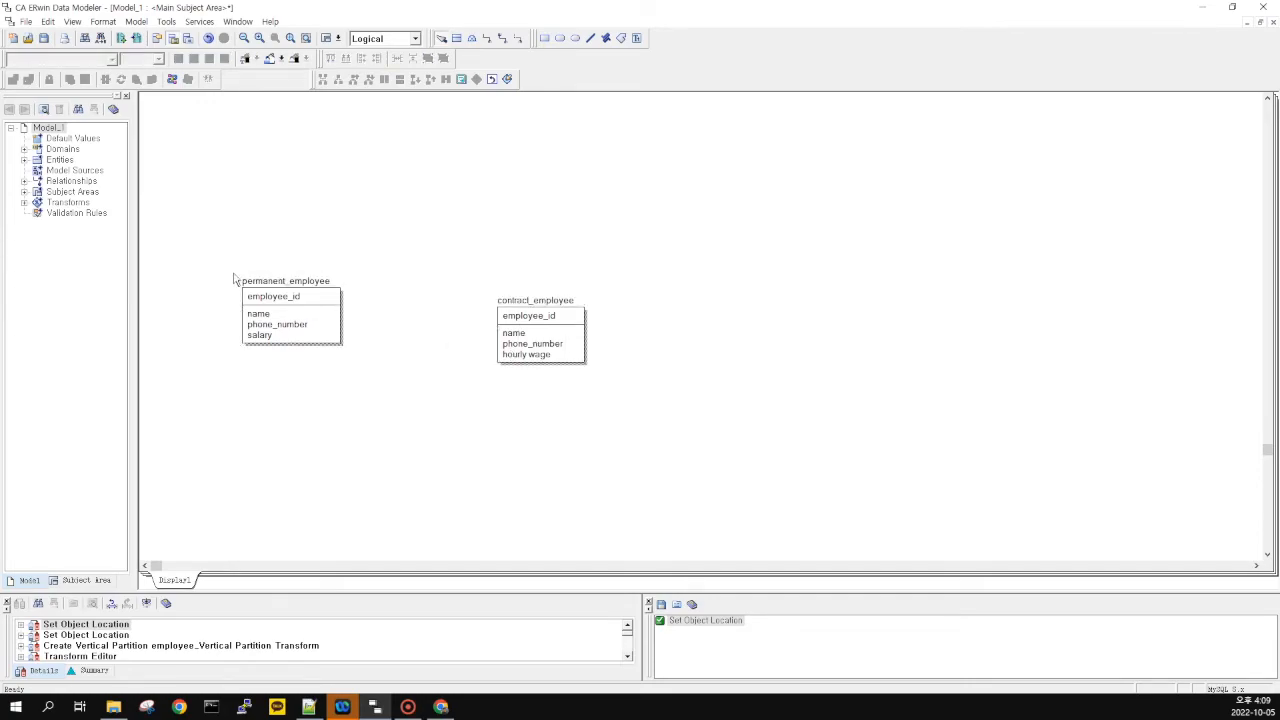
{"action": "left_click_drag", "start_coordinate": [213, 217], "coordinate": [637, 417]}
{"action": "left_click", "coordinate": [403, 288]}
{"action": "left_click", "coordinate": [231, 241]}
{"action": "left_click_drag", "start_coordinate": [226, 239], "coordinate": [613, 438]}
{"action": "left_click", "coordinate": [225, 393]}
{"action": "left_click_drag", "start_coordinate": [638, 232], "coordinate": [207, 408]}
{"action": "left_click", "coordinate": [205, 406]}
Place permanent_employee and contract_employee side by side on the diagram
{"action": "left_click_drag", "start_coordinate": [300, 300], "coordinate": [437, 225]}
{"action": "left_click_drag", "start_coordinate": [534, 316], "coordinate": [545, 234]}
{"action": "scroll", "coordinate": [517, 320], "scroll_direction": "down", "scroll_amount": 10}
Expand Domains in the model tree to list <default>, Blob, Datetime, Number and String
{"action": "left_click", "coordinate": [349, 268]}
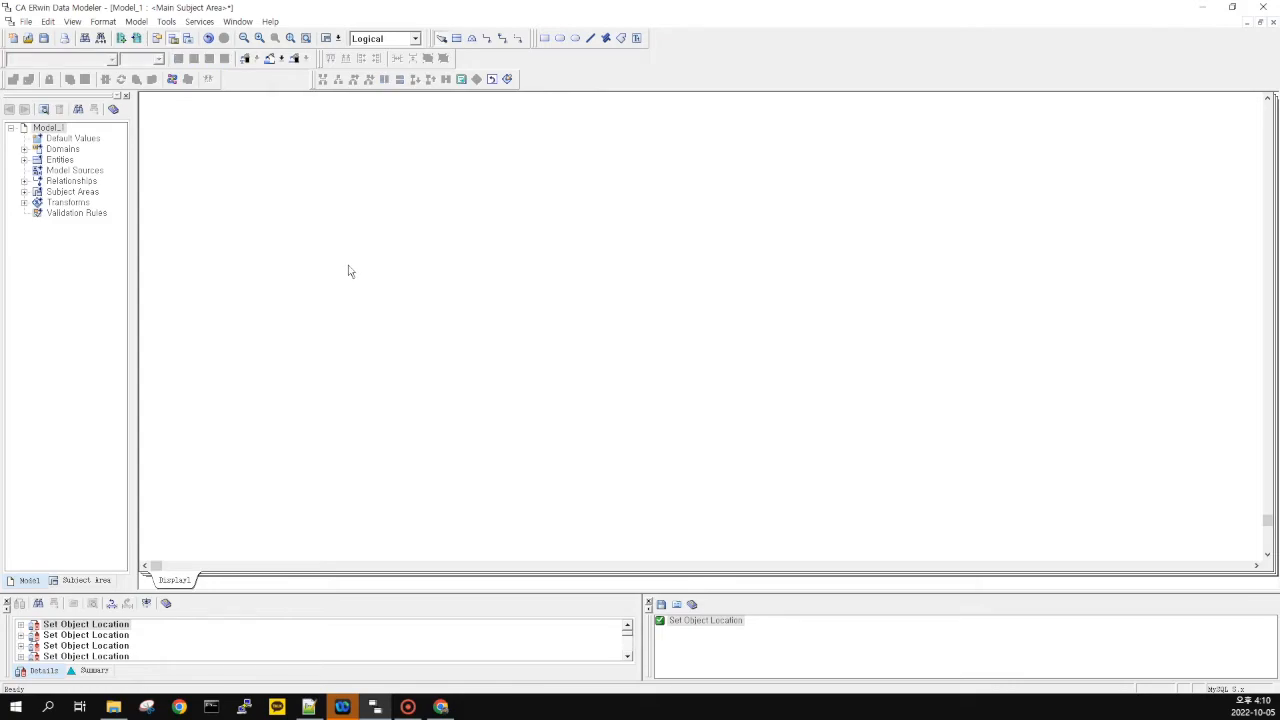
{"action": "key", "text": "alt+Tab"}
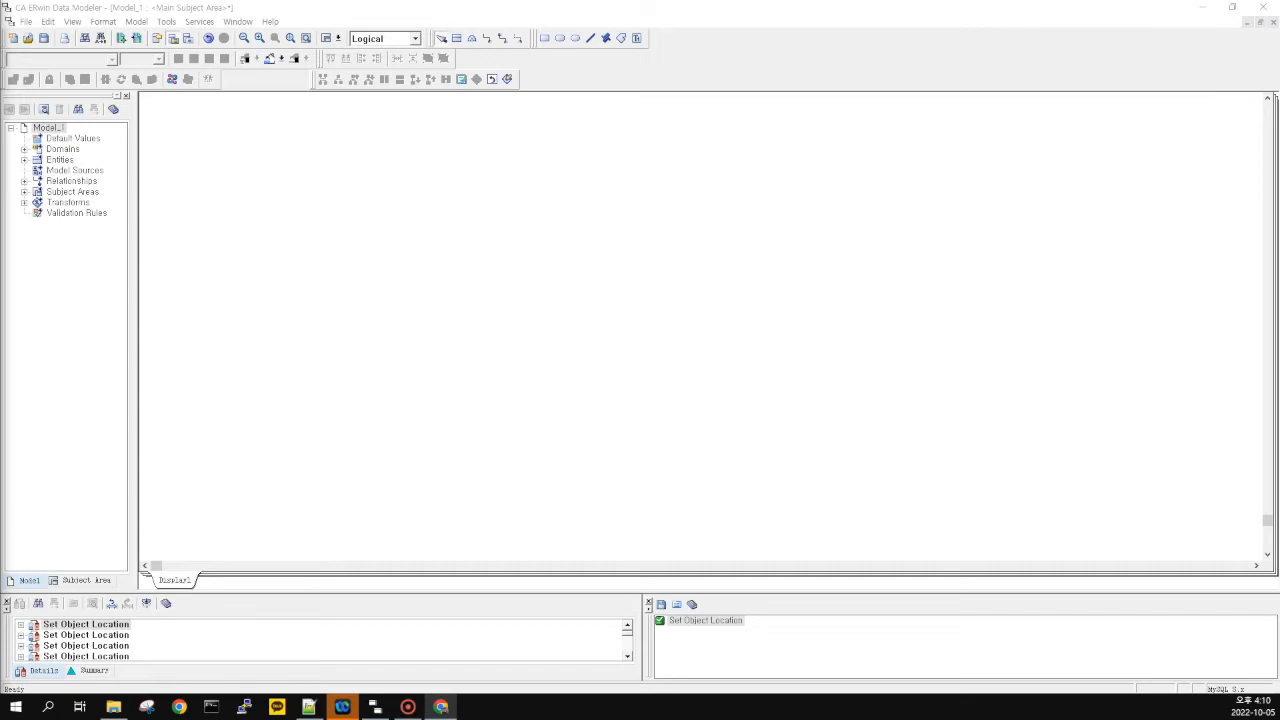
{"action": "left_click", "coordinate": [352, 319]}
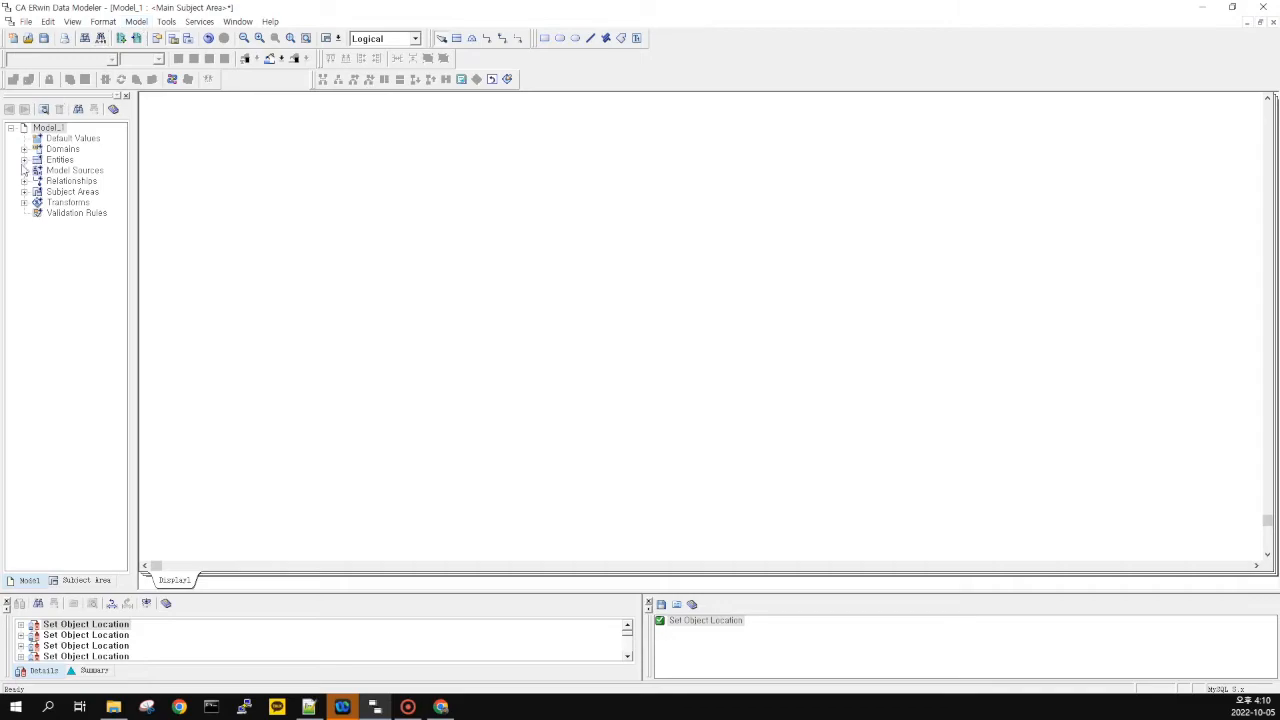
{"action": "left_click", "coordinate": [64, 151]}
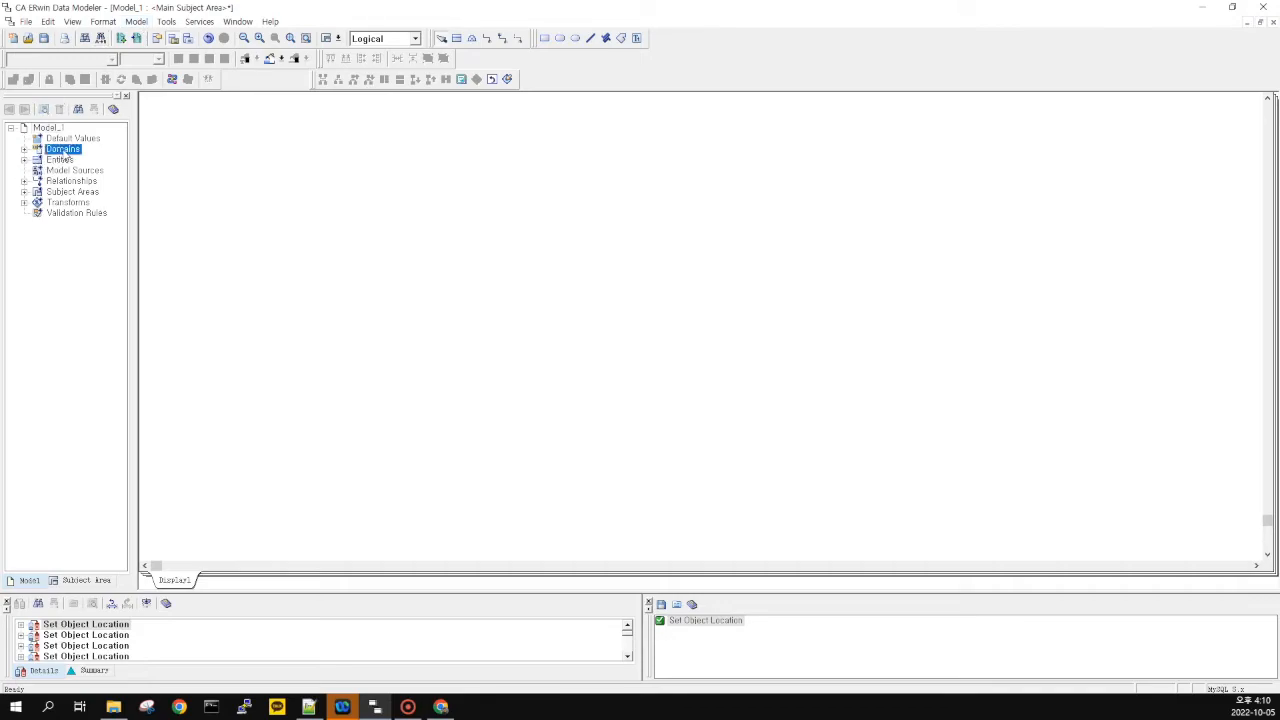
{"action": "left_click", "coordinate": [24, 150]}
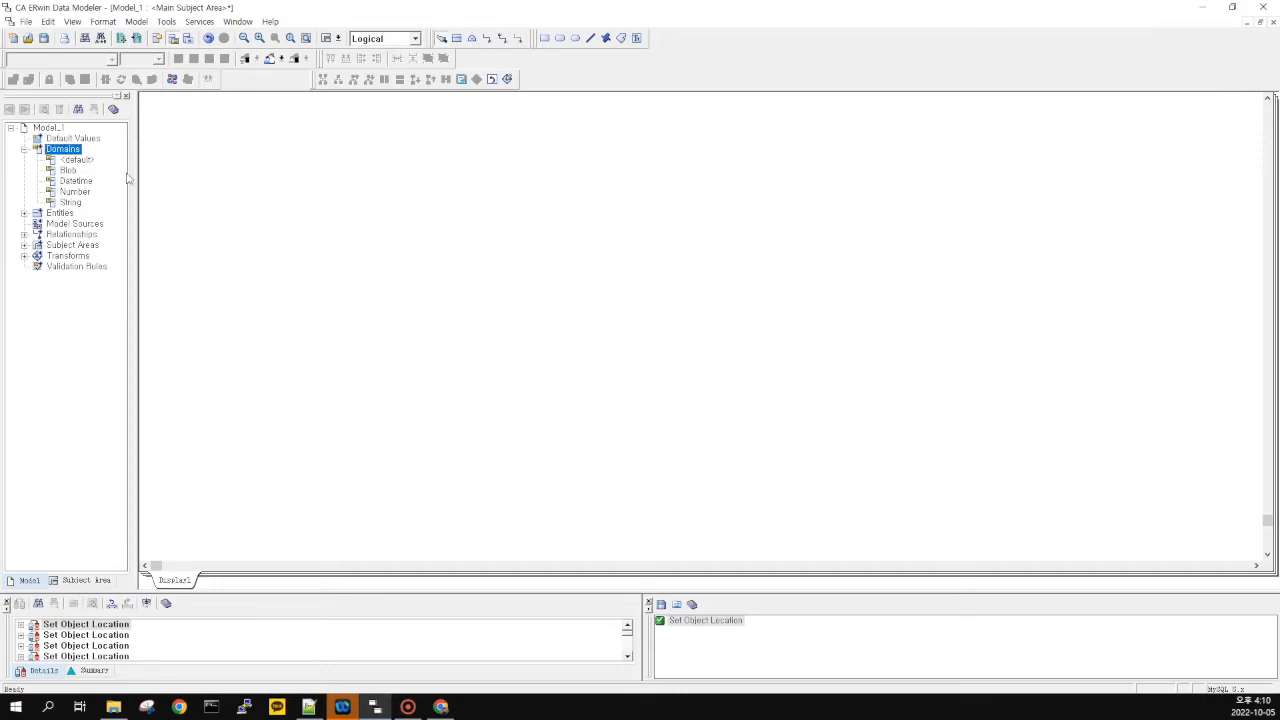
{"action": "left_click", "coordinate": [137, 22]}
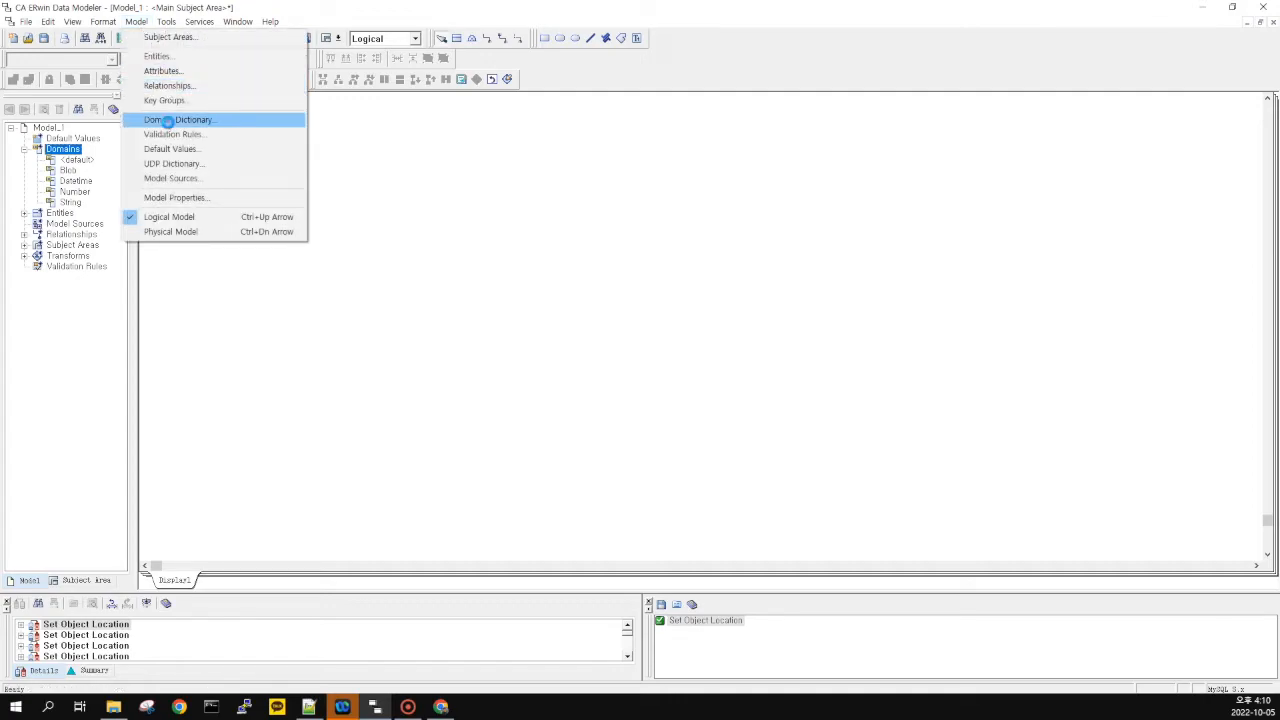
In the Domain Dictionary, start a new domain with Number as its parent
{"action": "left_click", "coordinate": [170, 120]}
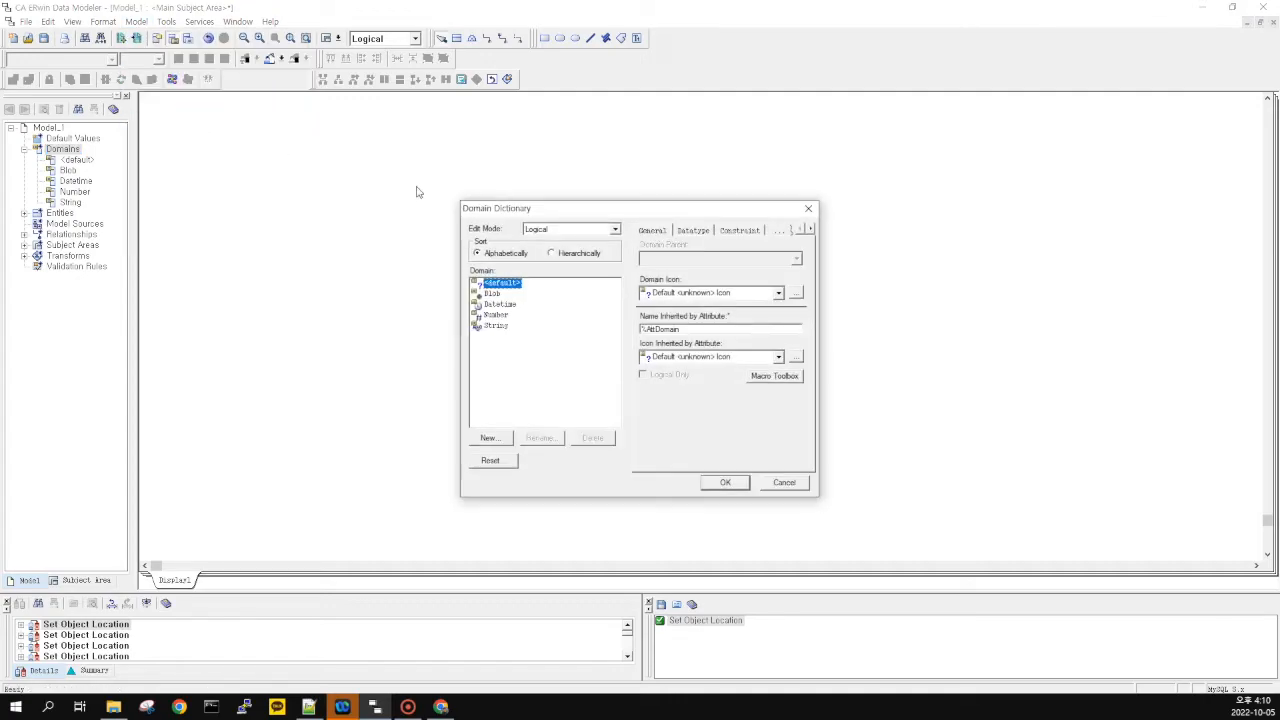
{"action": "left_click", "coordinate": [500, 437]}
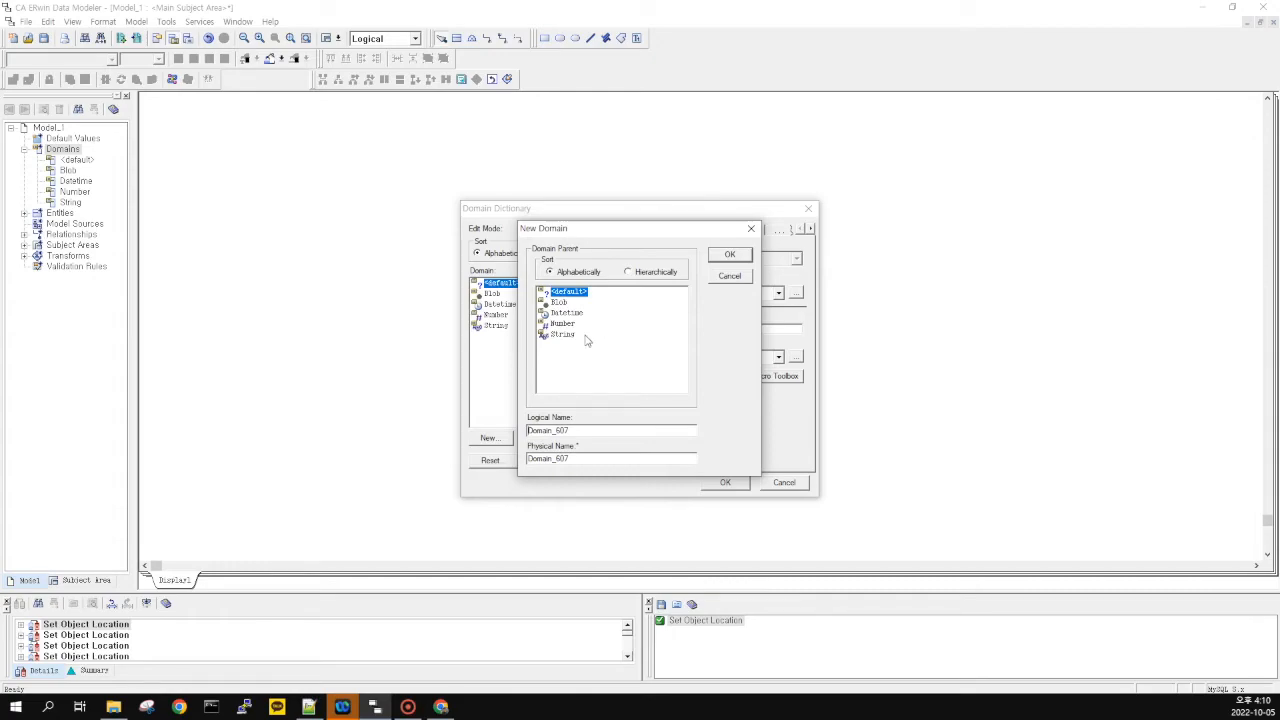
{"action": "left_click", "coordinate": [570, 313]}
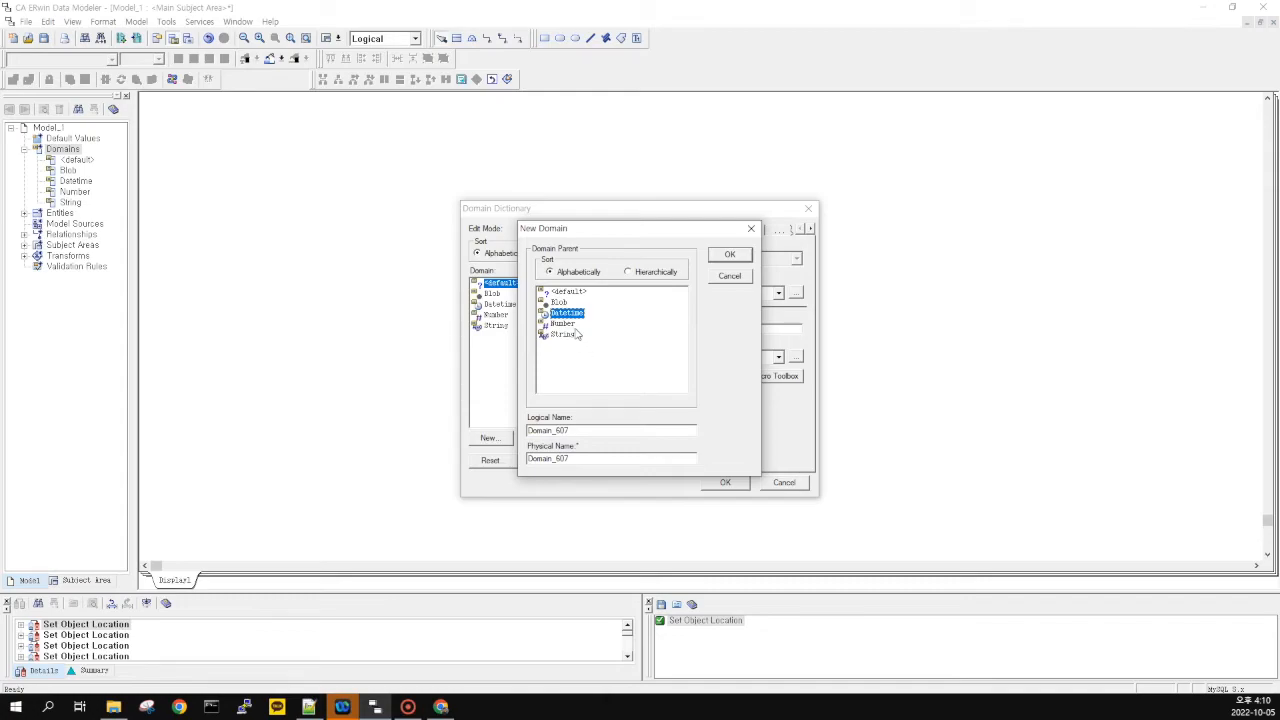
{"action": "left_click", "coordinate": [566, 324]}
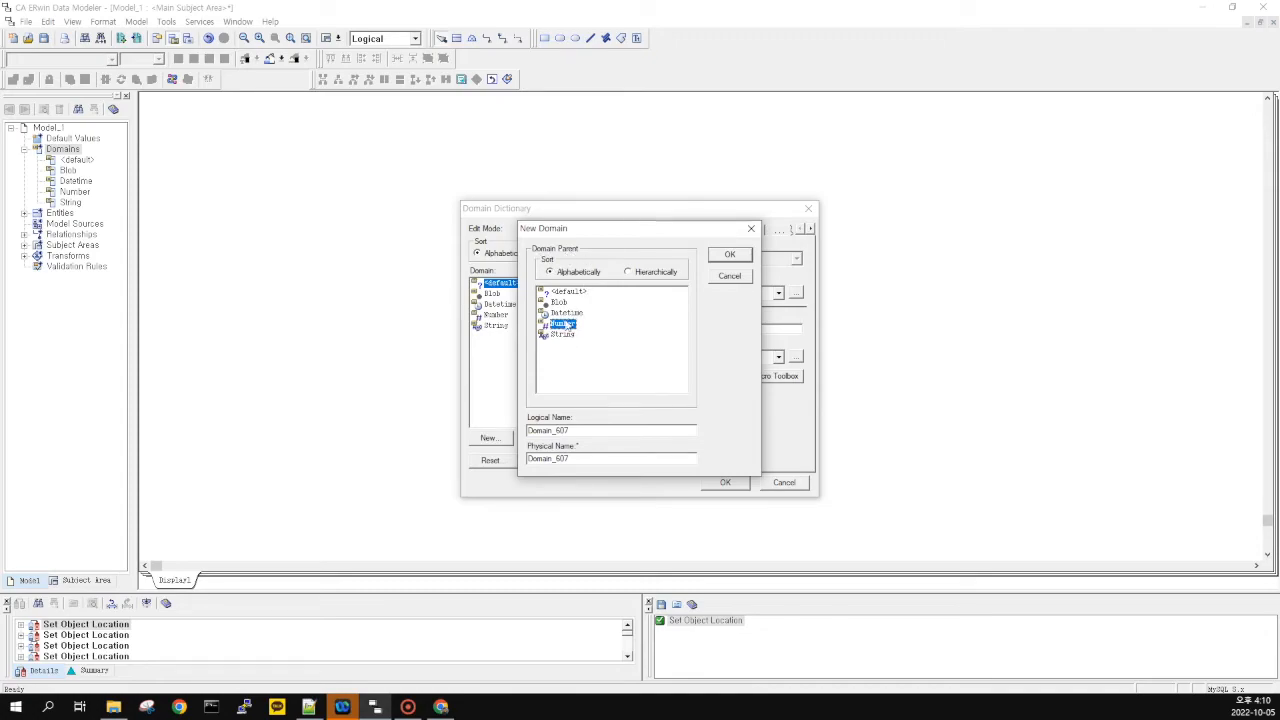
Replace the default logical name with Amount and carry it to the physical name
{"action": "double_click", "coordinate": [578, 430]}
{"action": "key", "text": "alt+Tab"}
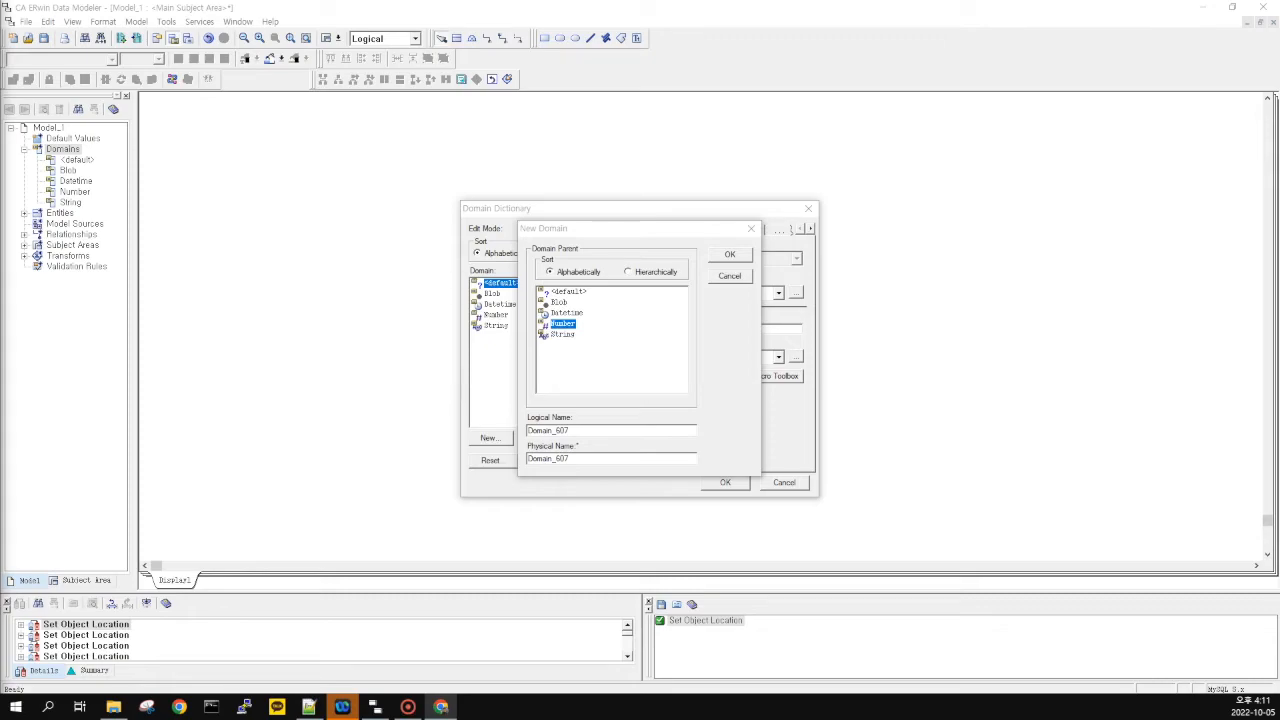
{"action": "left_click", "coordinate": [567, 325]}
{"action": "left_click", "coordinate": [565, 432]}
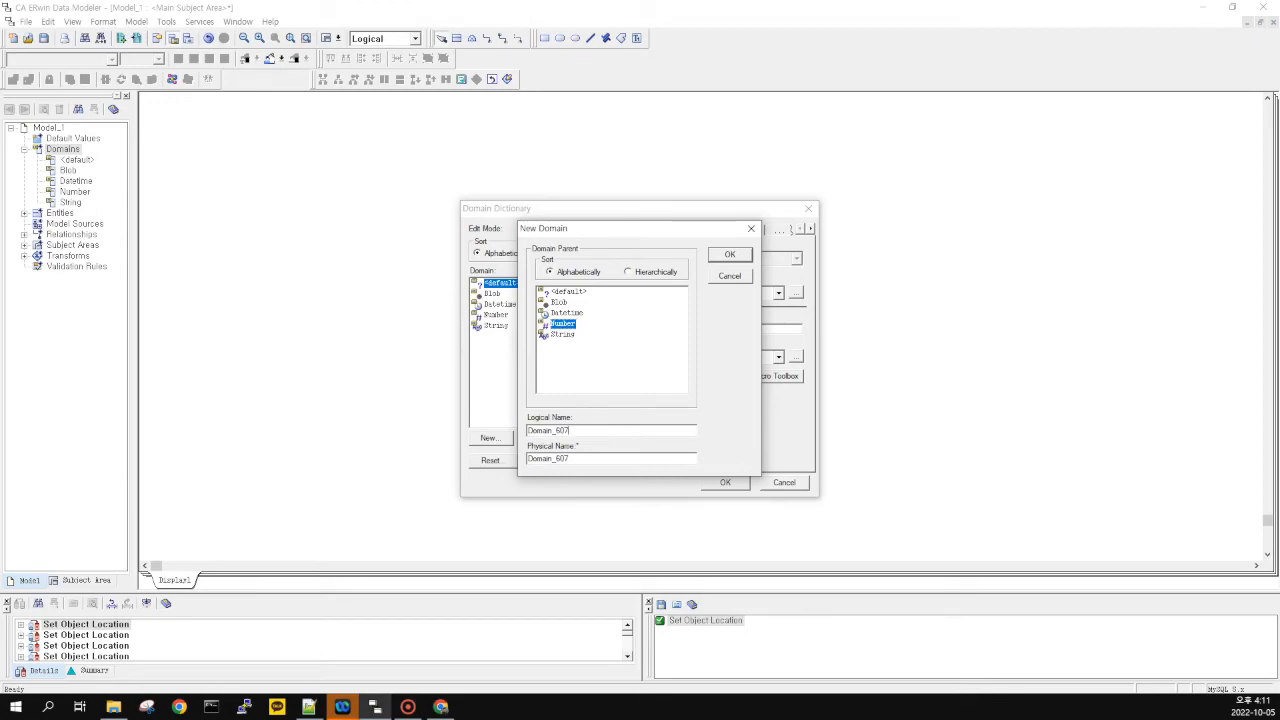
{"action": "double_click", "coordinate": [564, 431]}
{"action": "left_click", "coordinate": [564, 431]}
{"action": "double_click", "coordinate": [564, 431]}
{"action": "double_click", "coordinate": [564, 431]}
{"action": "type", "text": "Amount"}
{"action": "key", "text": "Tab"}
Save the Amount domain and review the Datetime, Number and String domains
{"action": "left_click", "coordinate": [730, 256]}
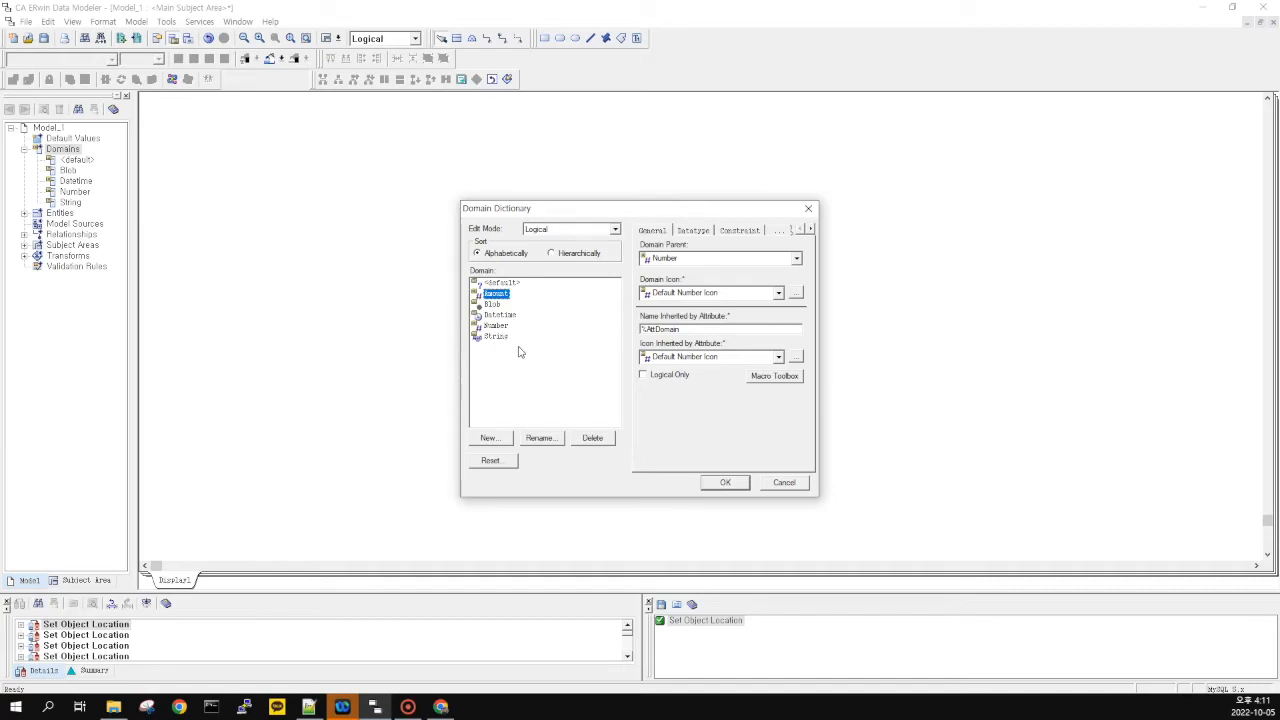
{"action": "left_click", "coordinate": [510, 317]}
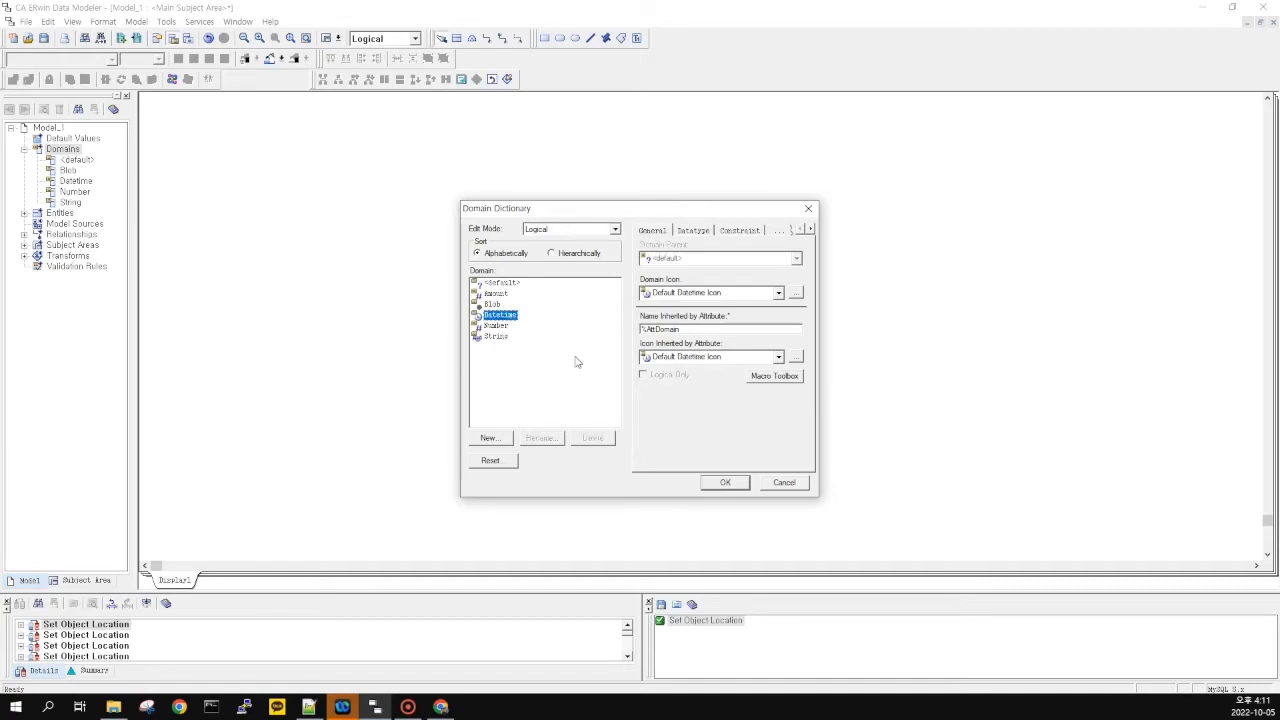
{"action": "left_click", "coordinate": [493, 328]}
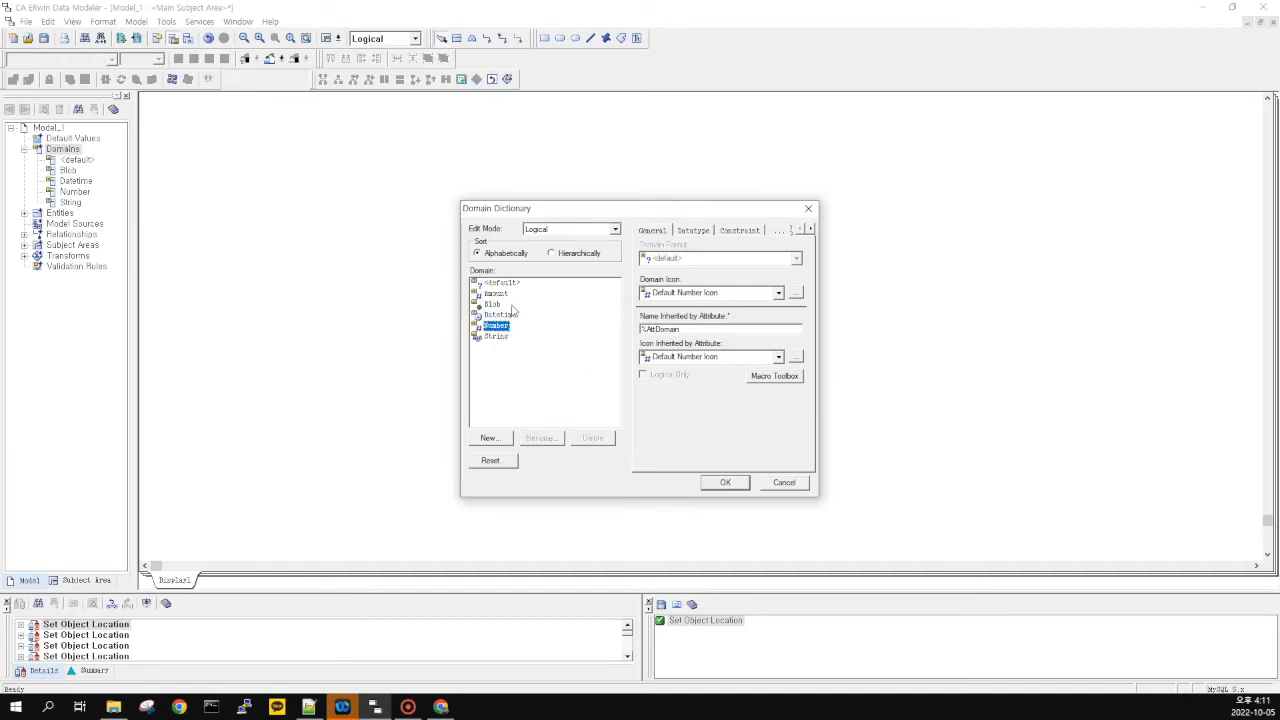
{"action": "left_click", "coordinate": [510, 338]}
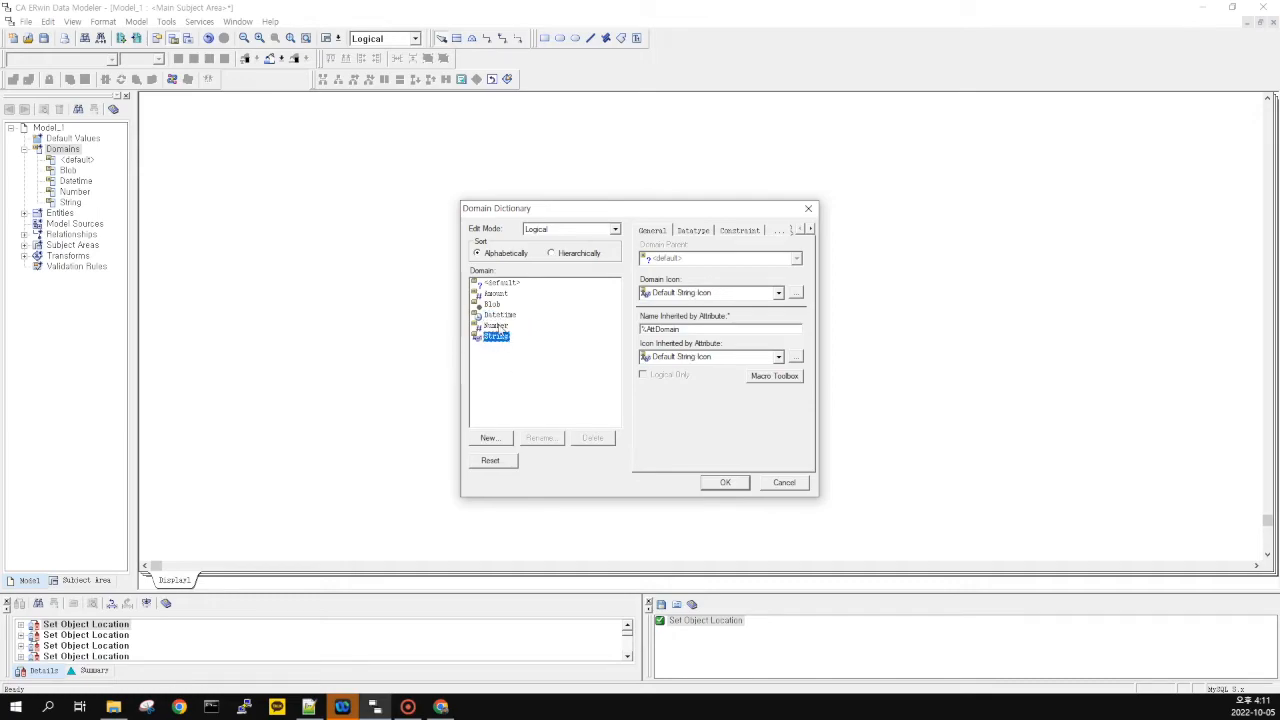
{"action": "left_click", "coordinate": [501, 328]}
{"action": "left_click", "coordinate": [501, 339]}
Create a Description domain under String and close the Domain Dictionary
{"action": "left_click", "coordinate": [490, 439]}
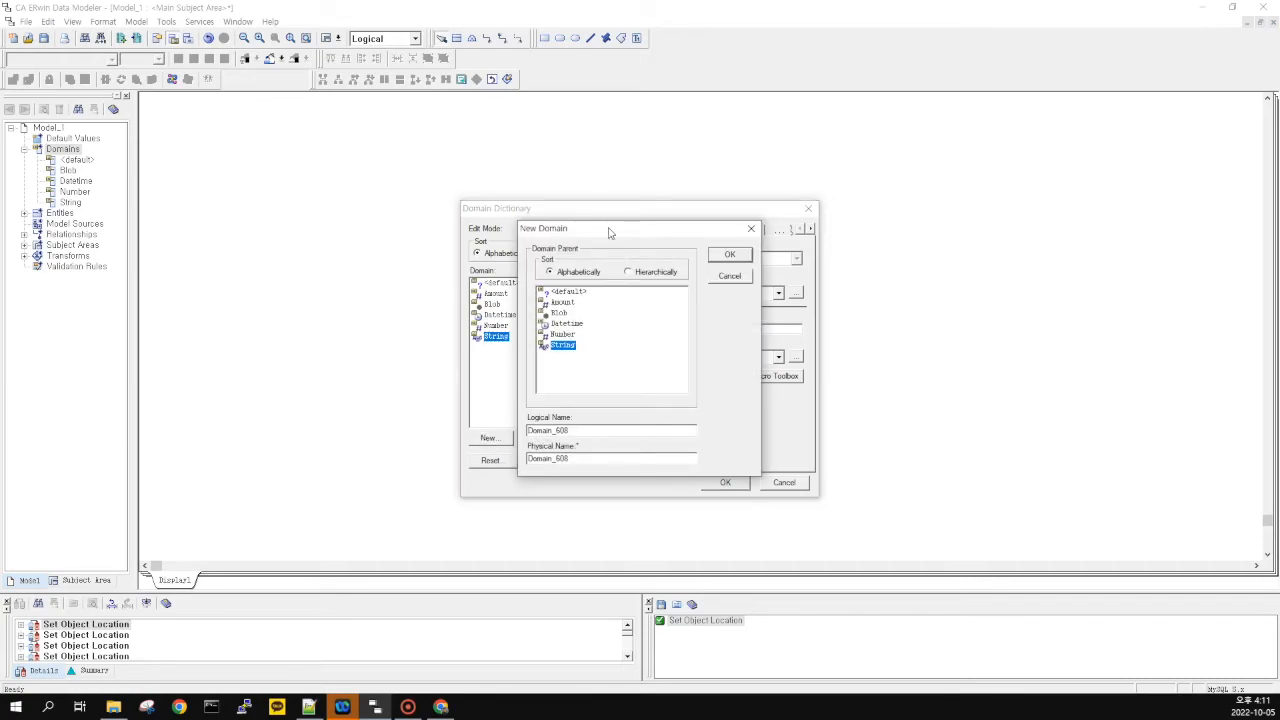
{"action": "left_click_drag", "start_coordinate": [608, 233], "coordinate": [635, 230]}
{"action": "double_click", "coordinate": [576, 428]}
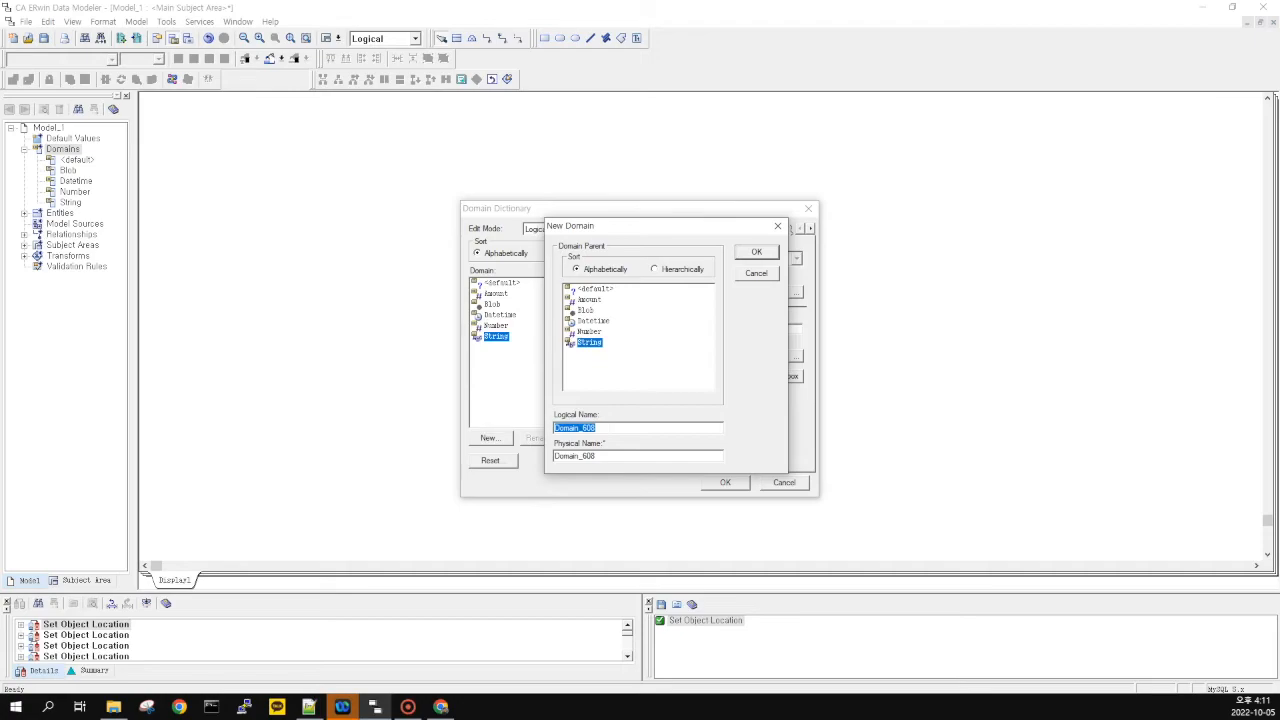
{"action": "type", "text": "D"}
{"action": "key", "text": "Tab"}
{"action": "left_click", "coordinate": [770, 255]}
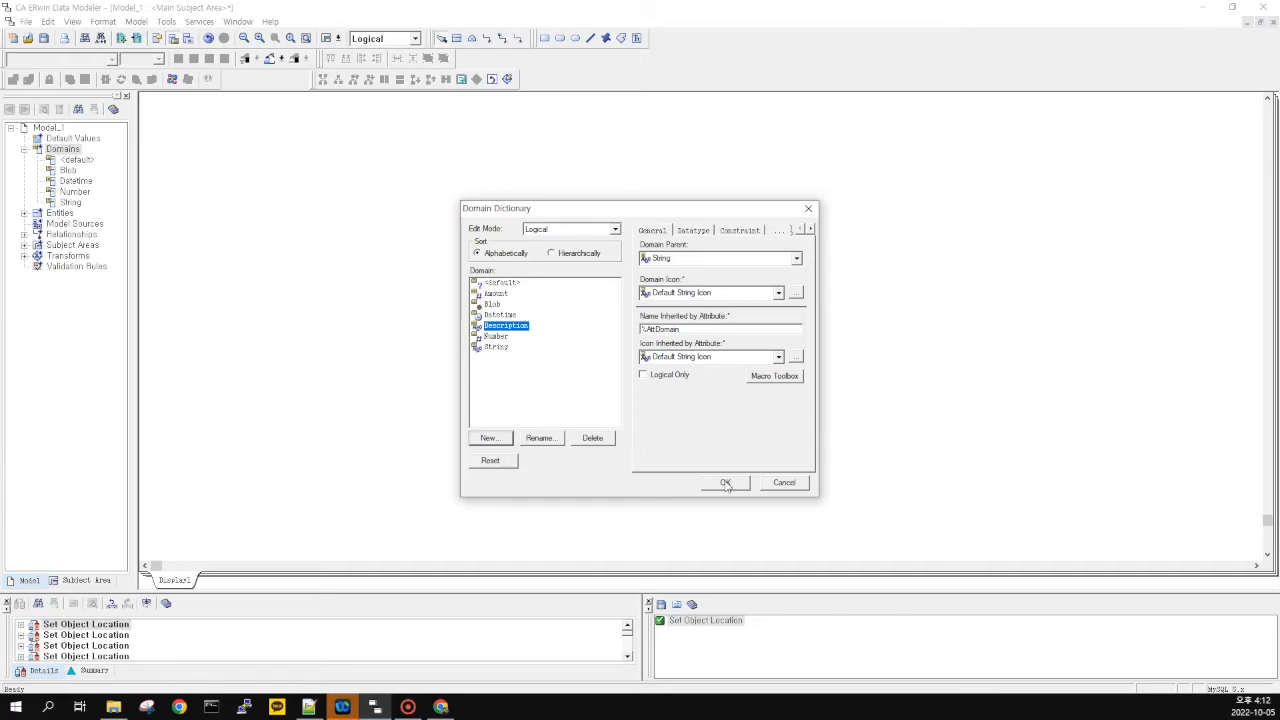
{"action": "left_click", "coordinate": [726, 483]}
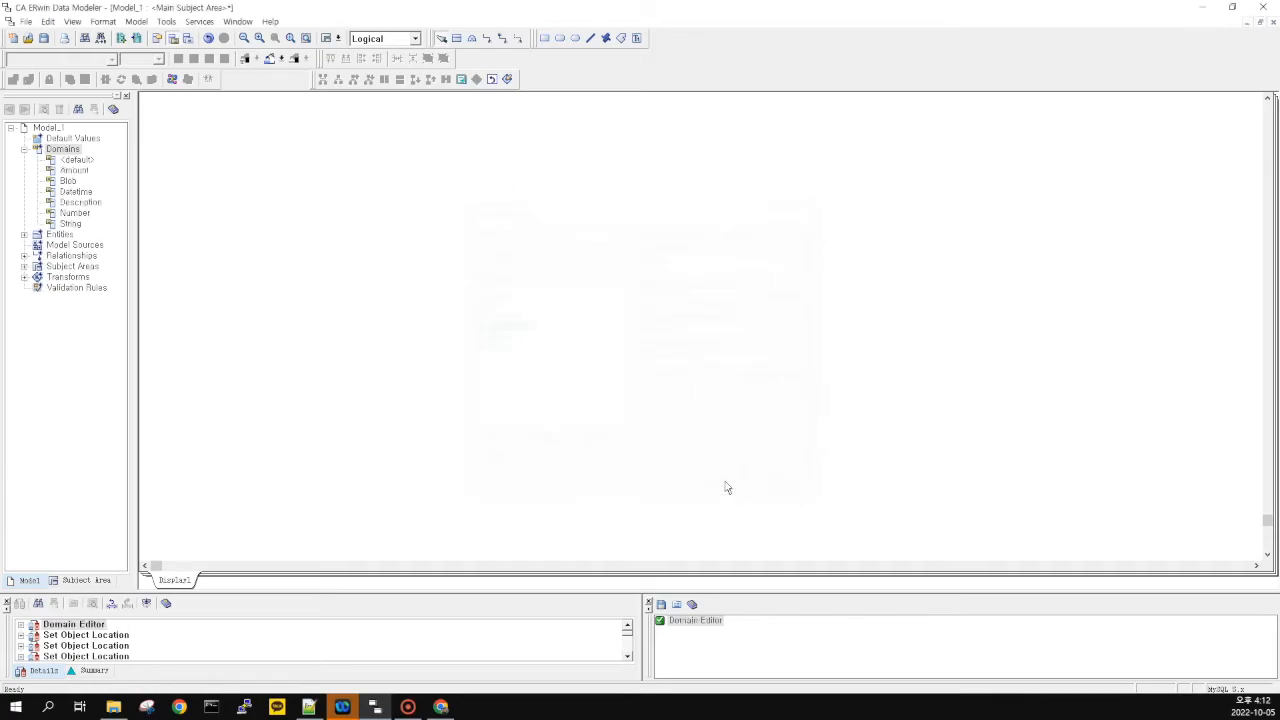
Check the Description, Blob and Amount domains in the Model Explorer
{"action": "left_click", "coordinate": [74, 201]}
{"action": "left_click", "coordinate": [70, 181]}
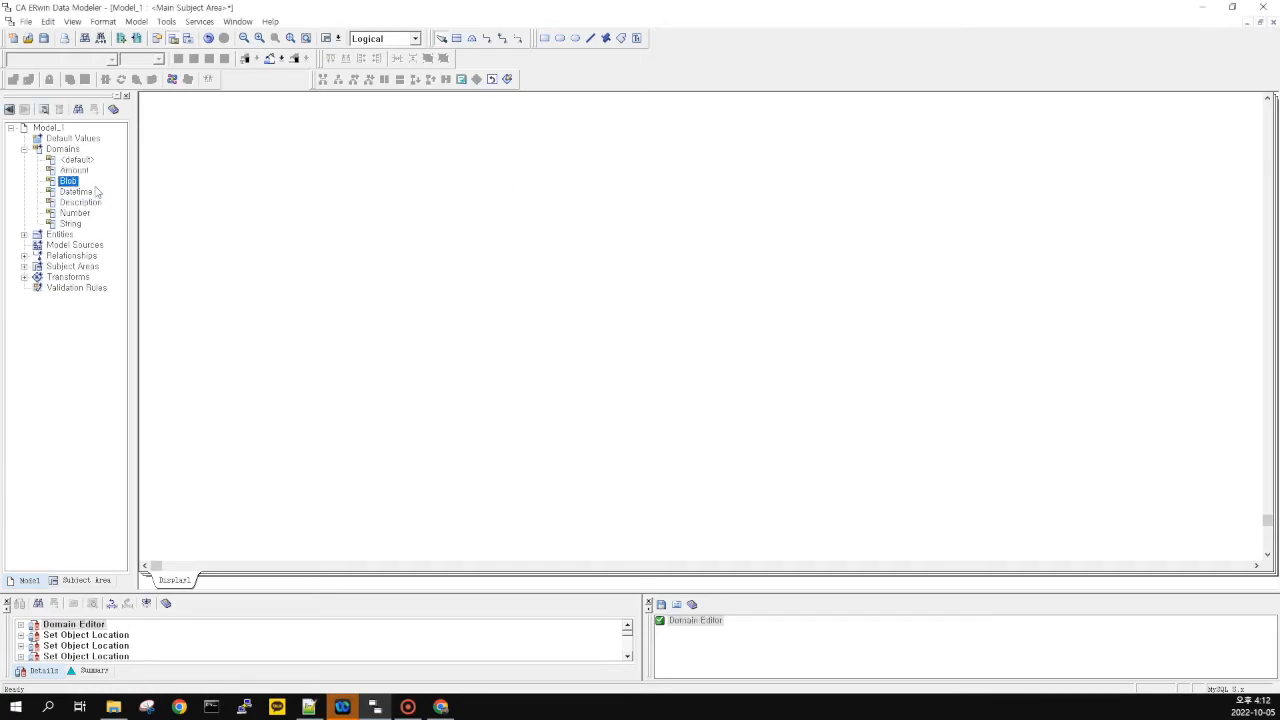
{"action": "left_click", "coordinate": [77, 172]}
{"action": "left_click", "coordinate": [97, 203]}
{"action": "left_click", "coordinate": [78, 174]}
{"action": "left_click", "coordinate": [266, 226]}
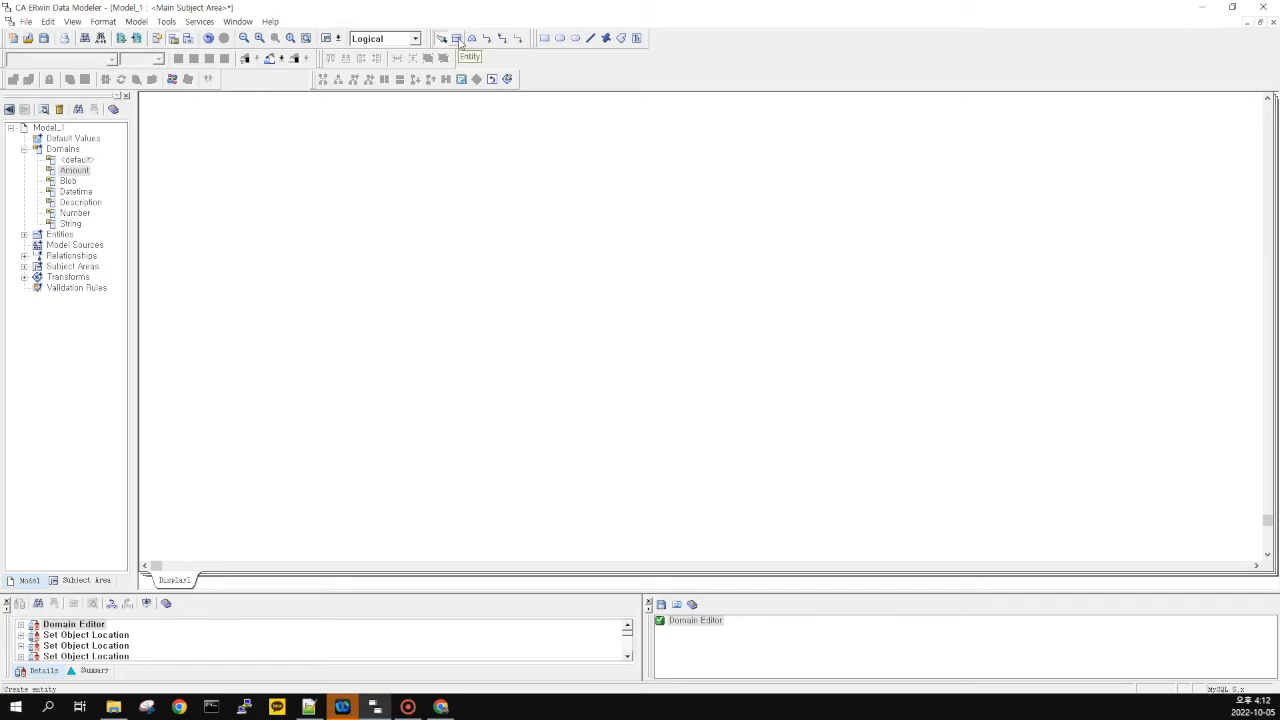
Add a new Supplier entity to the diagram
{"action": "left_click", "coordinate": [457, 39]}
{"action": "left_click", "coordinate": [346, 221]}
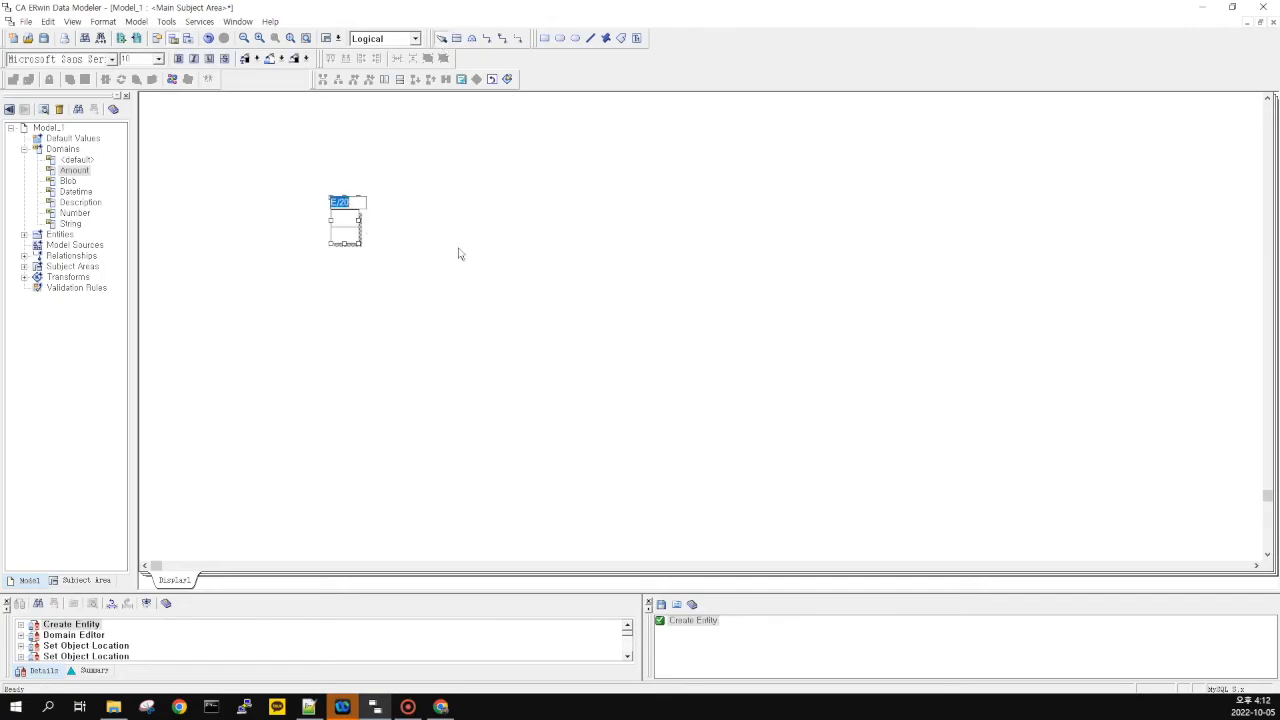
{"action": "type", "text": "em"}
{"action": "type", "text": "p"}
{"action": "key", "text": "Tab"}
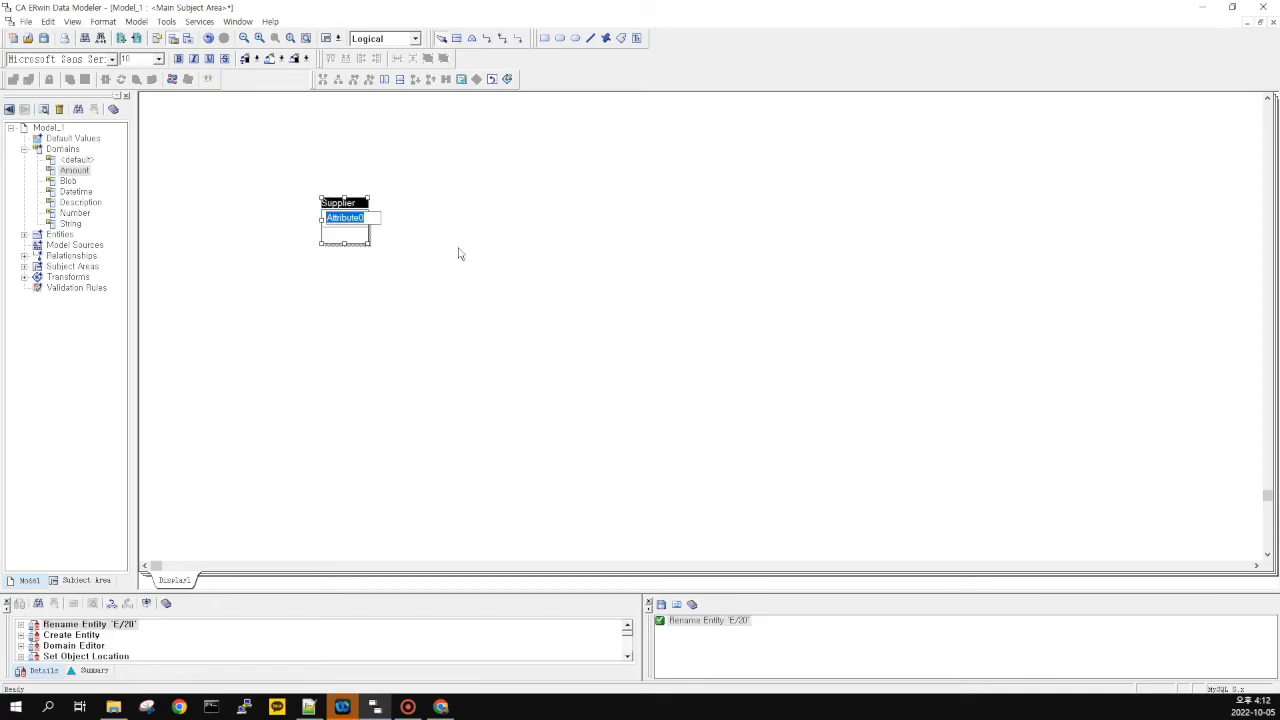
{"action": "left_click", "coordinate": [460, 254]}
{"action": "left_click_drag", "start_coordinate": [397, 171], "coordinate": [300, 318]}
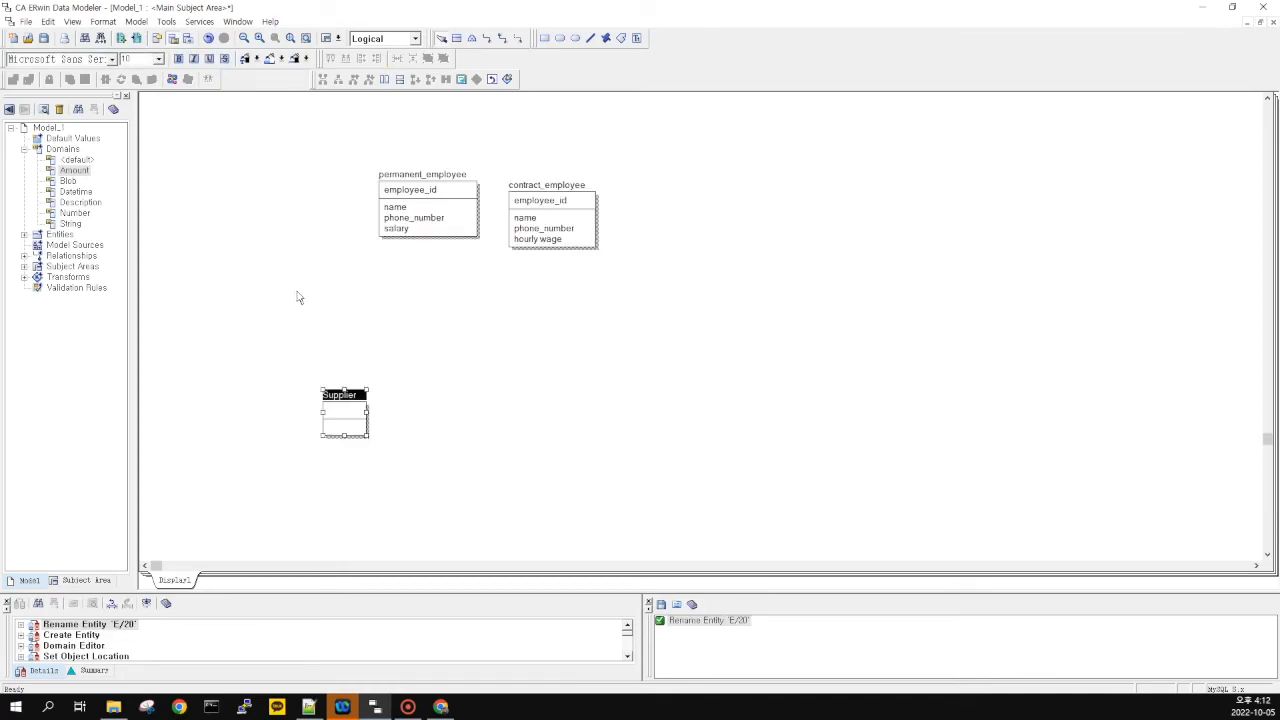
Scroll down to the employee entity and marquee-select it
{"action": "scroll", "coordinate": [297, 295], "scroll_direction": "up", "scroll_amount": 5}
{"action": "scroll", "coordinate": [409, 328], "scroll_direction": "up", "scroll_amount": 12}
{"action": "scroll", "coordinate": [341, 325], "scroll_direction": "down", "scroll_amount": 1}
{"action": "left_click_drag", "start_coordinate": [180, 222], "coordinate": [838, 508]}
{"action": "scroll", "coordinate": [714, 400], "scroll_direction": "down", "scroll_amount": 3}
{"action": "scroll", "coordinate": [640, 388], "scroll_direction": "down", "scroll_amount": 5}
{"action": "scroll", "coordinate": [610, 358], "scroll_direction": "up", "scroll_amount": 3}
{"action": "scroll", "coordinate": [560, 330], "scroll_direction": "up", "scroll_amount": 1}
{"action": "scroll", "coordinate": [532, 308], "scroll_direction": "up", "scroll_amount": 1}
{"action": "scroll", "coordinate": [429, 337], "scroll_direction": "down", "scroll_amount": 8}
{"action": "left_click_drag", "start_coordinate": [346, 236], "coordinate": [690, 448]}
Delete the employee entity, confirm the removal, and zoom in on the diagram
{"action": "key", "text": "Delete"}
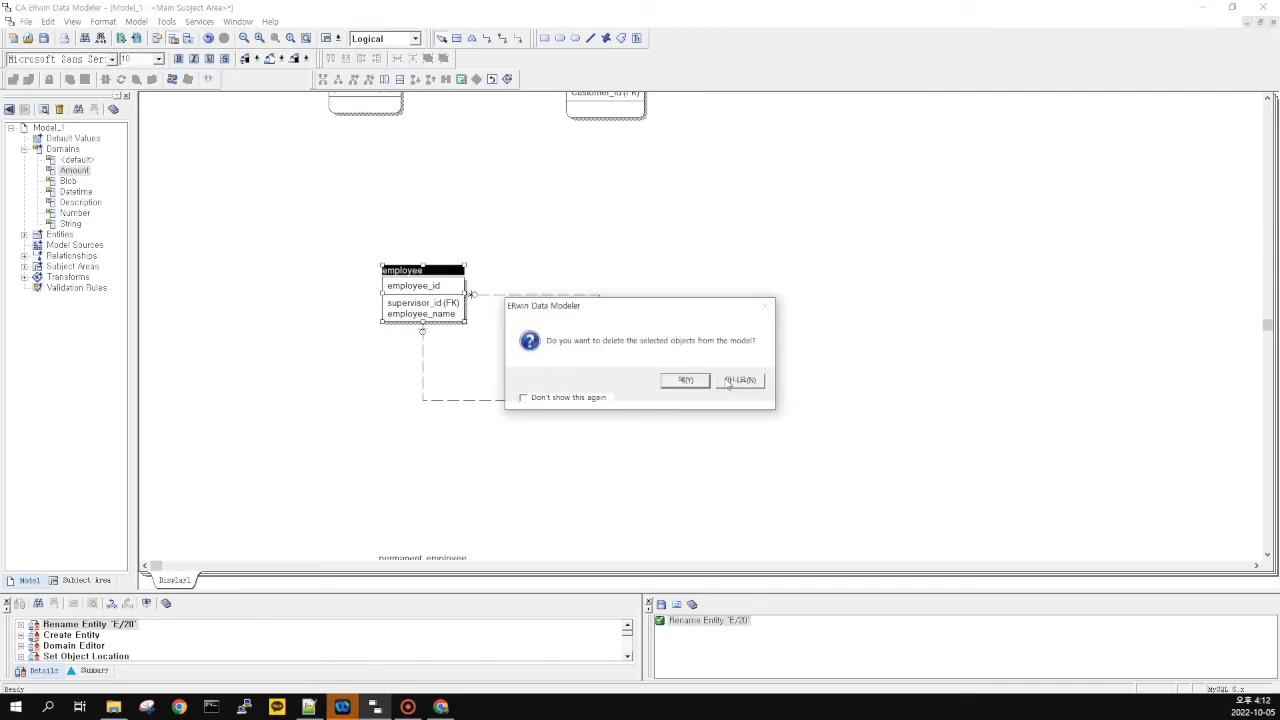
{"action": "key", "text": "Return"}
{"action": "scroll", "coordinate": [632, 294], "scroll_direction": "up", "scroll_amount": 6}
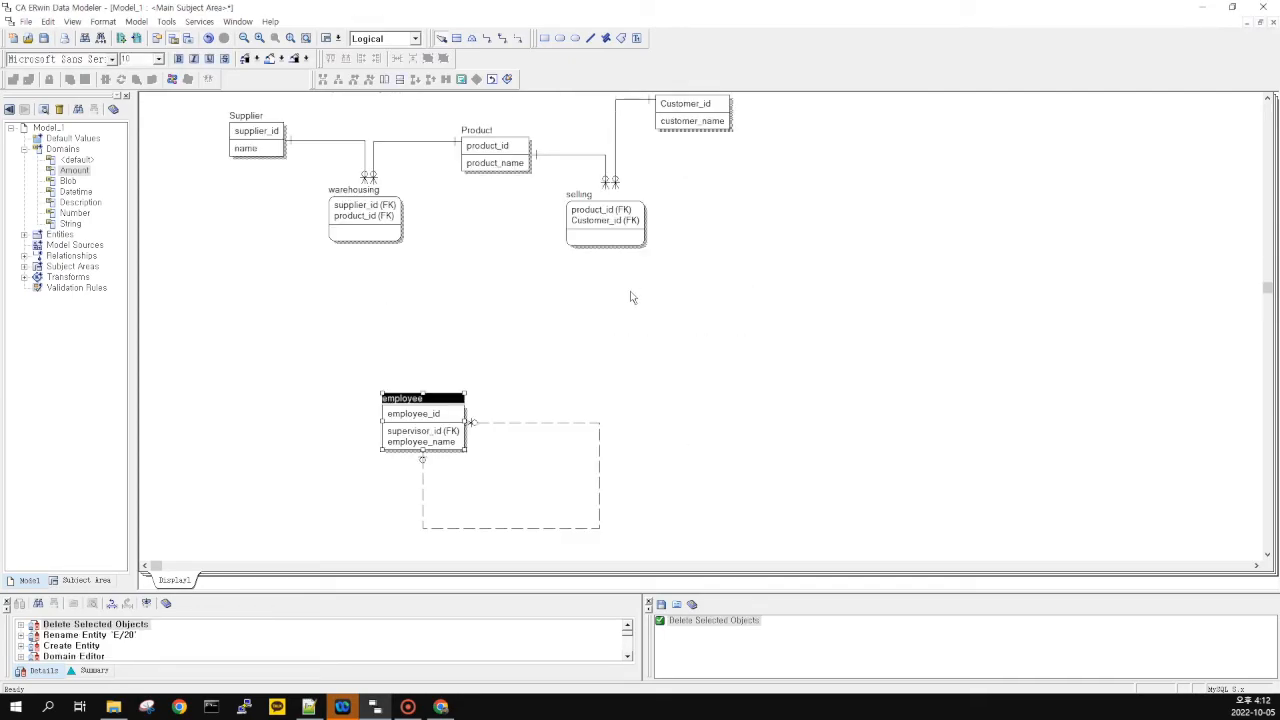
{"action": "scroll", "coordinate": [539, 405], "scroll_direction": "down", "scroll_amount": 1}
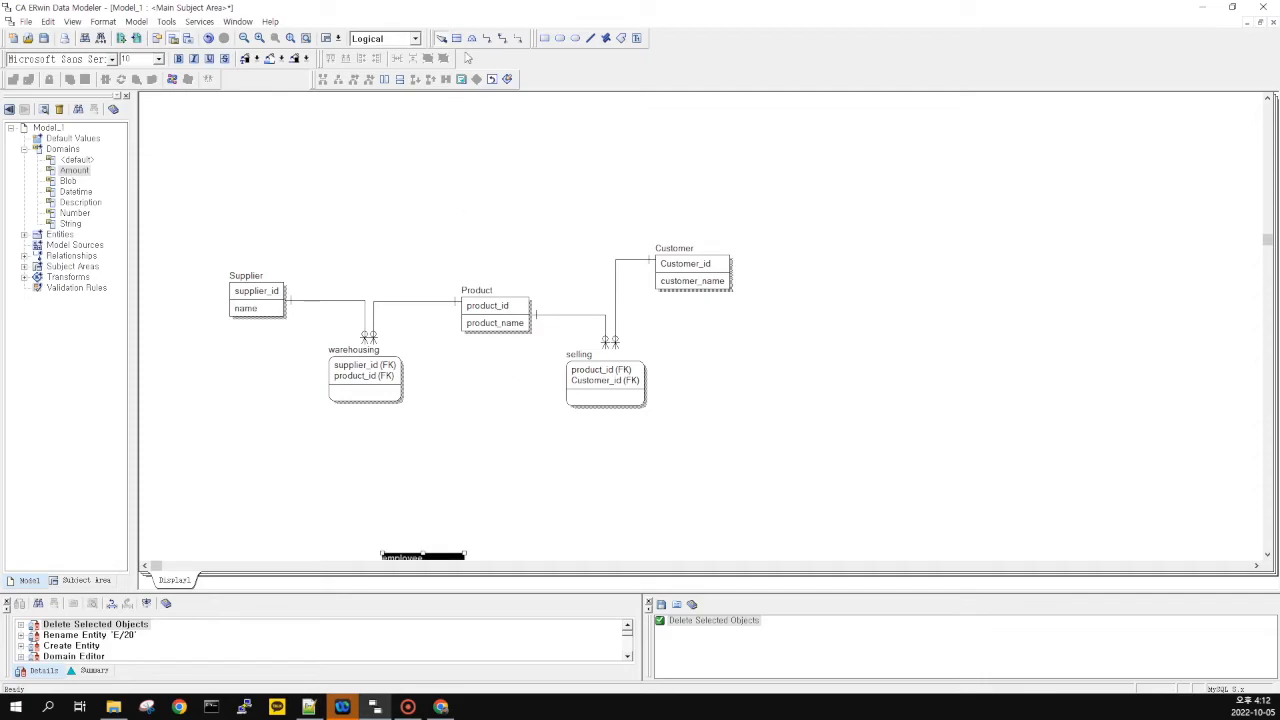
{"action": "left_click", "coordinate": [259, 38]}
{"action": "scroll", "coordinate": [468, 232], "scroll_direction": "down", "scroll_amount": 2}
Move Supplier, Product and Customer up into a neat row
{"action": "left_click_drag", "start_coordinate": [316, 300], "coordinate": [312, 212]}
{"action": "left_click_drag", "start_coordinate": [581, 311], "coordinate": [568, 222]}
{"action": "left_click_drag", "start_coordinate": [830, 272], "coordinate": [831, 250]}
{"action": "left_click", "coordinate": [855, 310]}
{"action": "left_click_drag", "start_coordinate": [976, 315], "coordinate": [207, 138]}
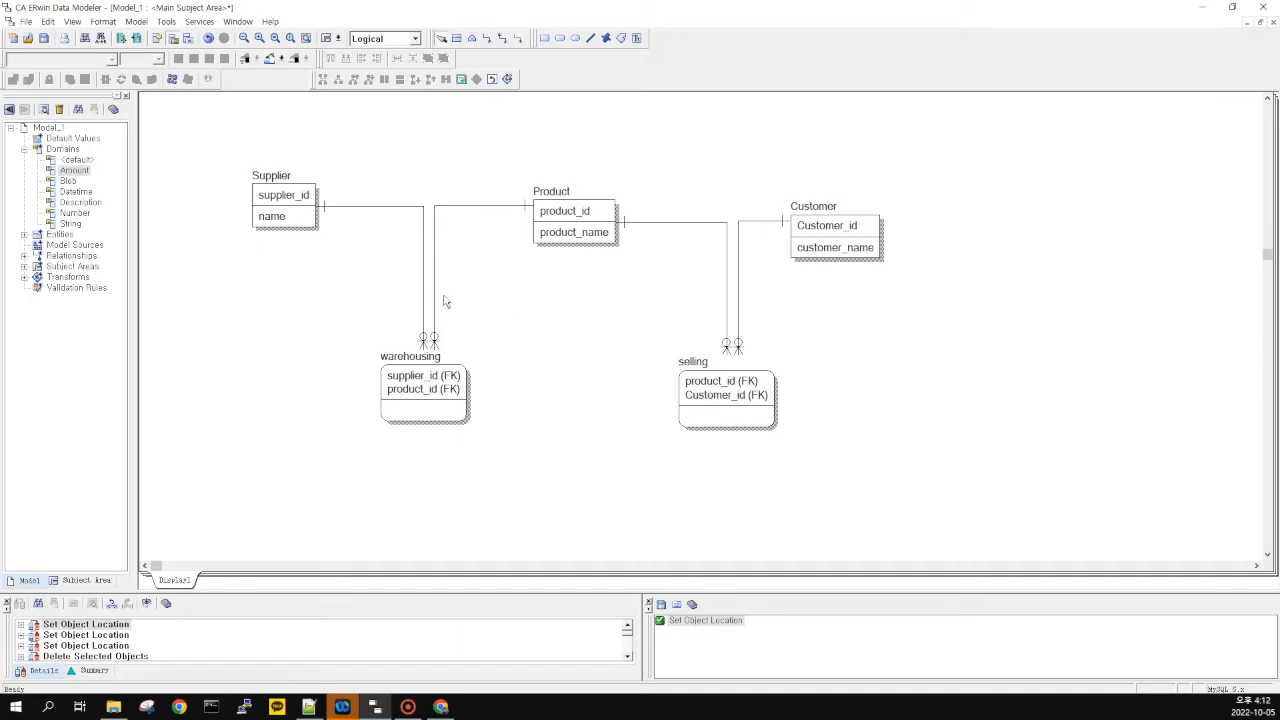
Select the warehousing entity, then pick the Amount domain in the Model Explorer
{"action": "left_click", "coordinate": [434, 394]}
{"action": "left_click", "coordinate": [523, 417]}
{"action": "left_click_drag", "start_coordinate": [341, 328], "coordinate": [537, 441]}
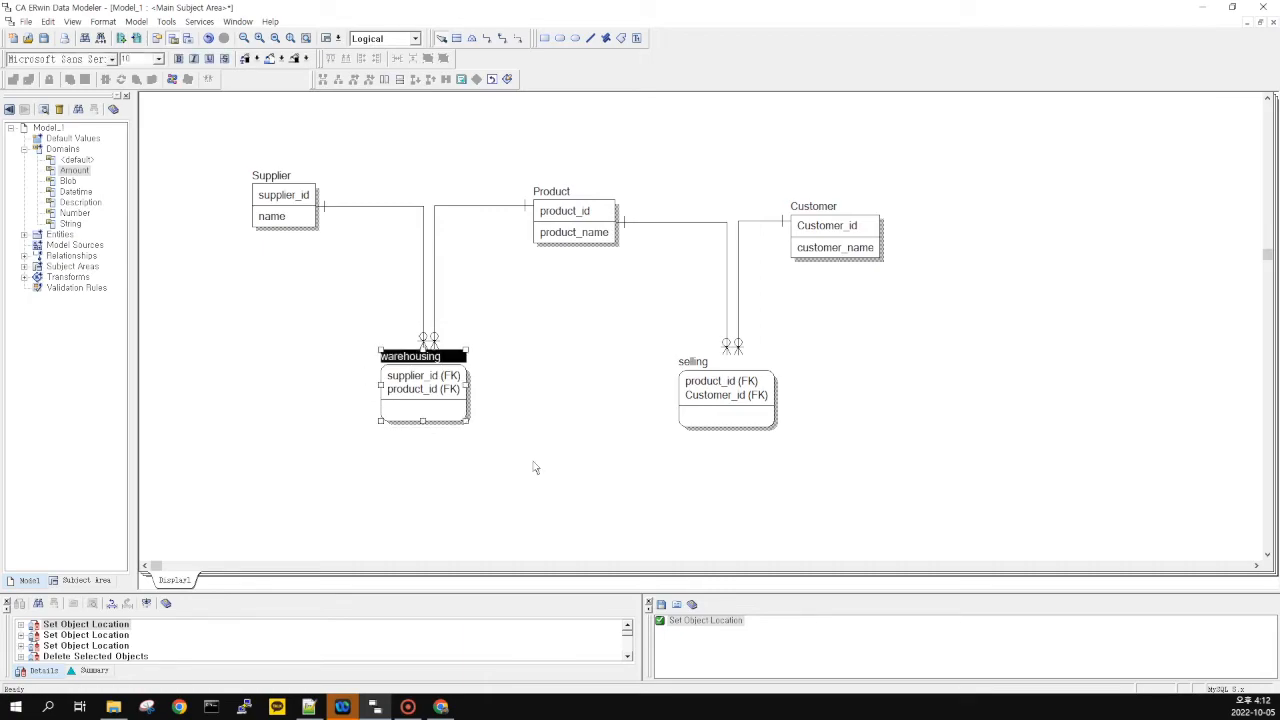
{"action": "left_click", "coordinate": [334, 342]}
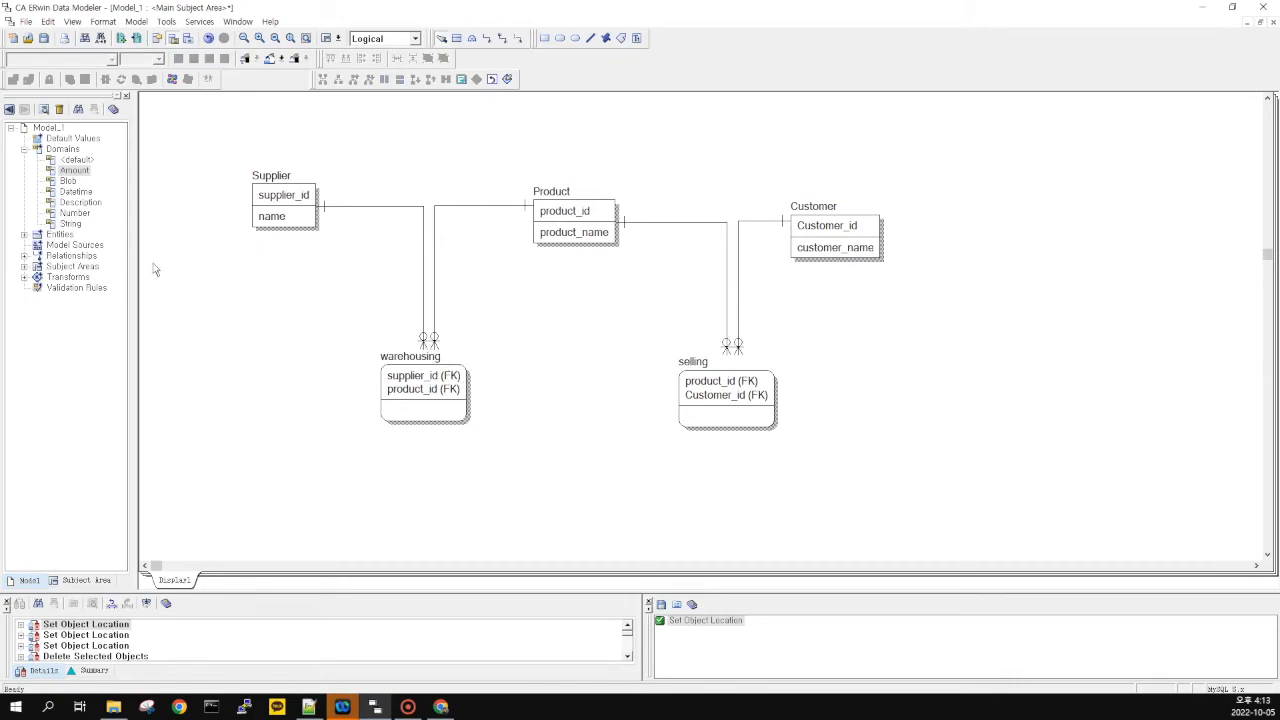
{"action": "left_click_drag", "start_coordinate": [313, 314], "coordinate": [550, 467]}
{"action": "left_click_drag", "start_coordinate": [518, 445], "coordinate": [316, 294]}
{"action": "left_click_drag", "start_coordinate": [304, 323], "coordinate": [539, 469]}
{"action": "left_click", "coordinate": [327, 326]}
{"action": "left_click", "coordinate": [72, 171]}
{"action": "left_click", "coordinate": [72, 171]}
Drag the Amount domain onto warehousing and selling to add Amount attributes
{"action": "left_click_drag", "start_coordinate": [69, 177], "coordinate": [411, 416]}
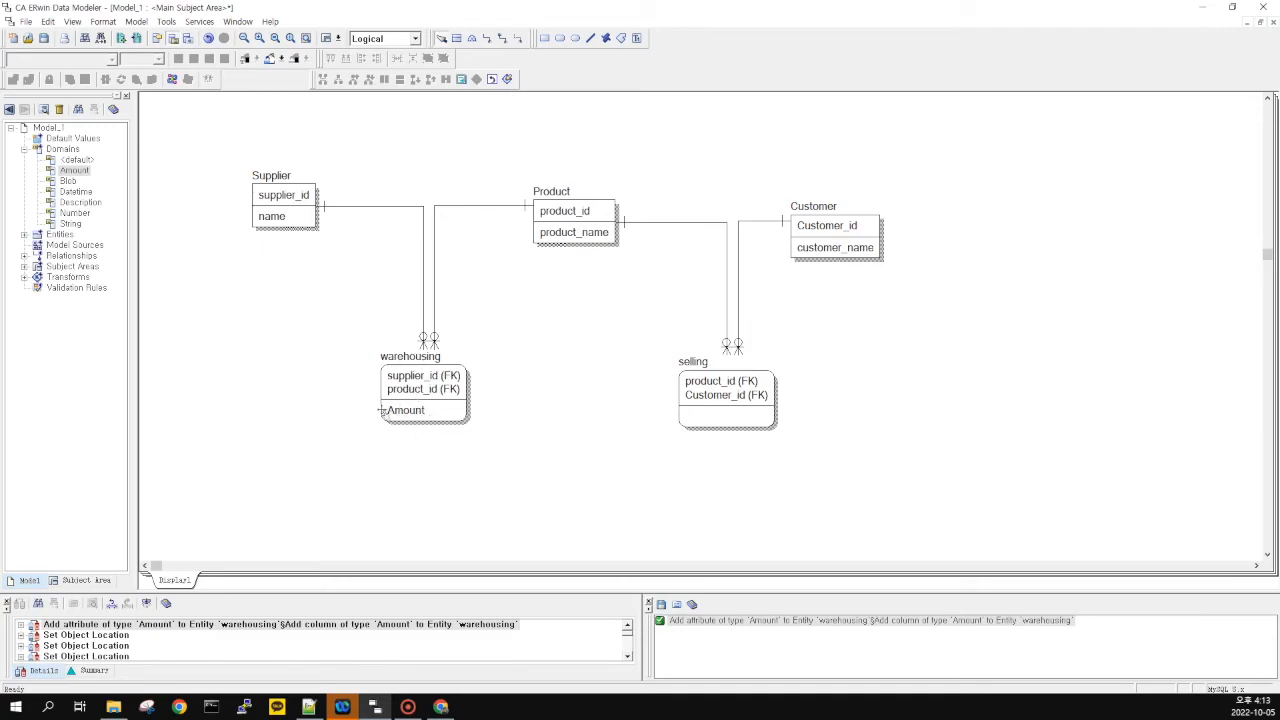
{"action": "left_click_drag", "start_coordinate": [347, 307], "coordinate": [492, 453]}
{"action": "left_click_drag", "start_coordinate": [489, 446], "coordinate": [322, 321]}
{"action": "left_click_drag", "start_coordinate": [87, 175], "coordinate": [708, 418]}
{"action": "left_click_drag", "start_coordinate": [822, 434], "coordinate": [846, 484]}
{"action": "left_click_drag", "start_coordinate": [608, 323], "coordinate": [846, 486]}
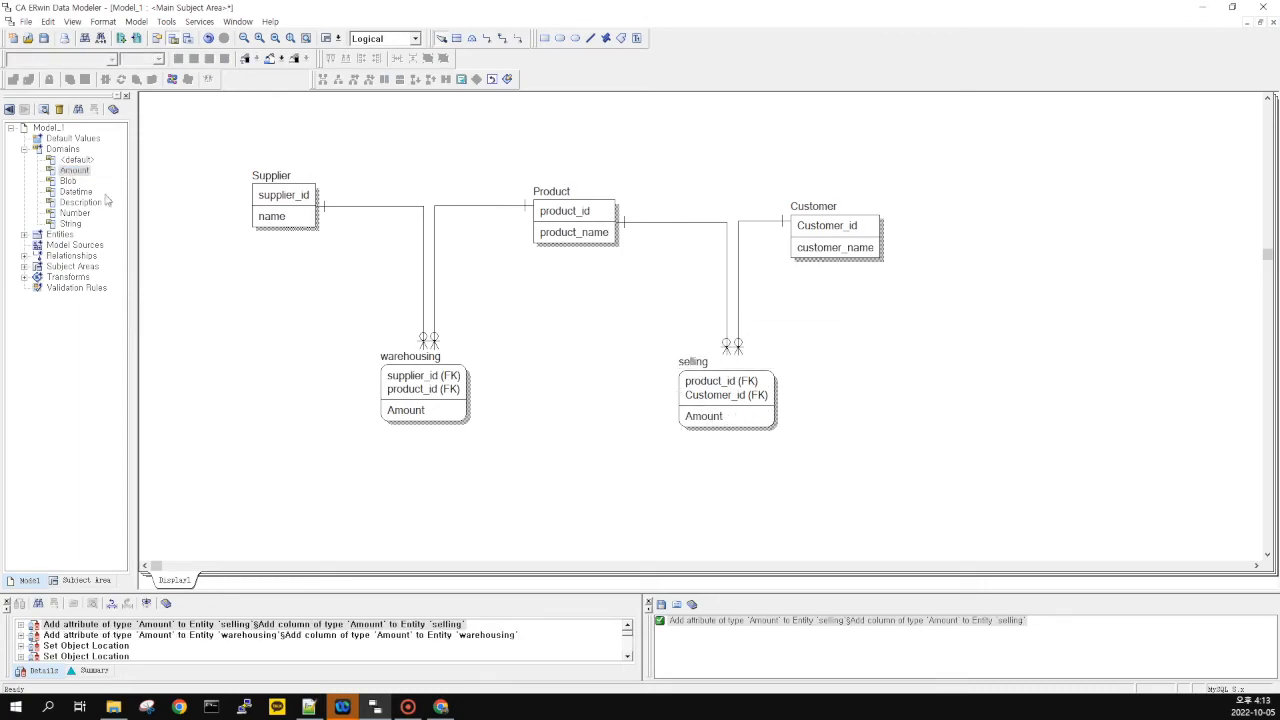
{"action": "left_click_drag", "start_coordinate": [398, 323], "coordinate": [307, 314]}
{"action": "left_click_drag", "start_coordinate": [307, 314], "coordinate": [920, 474]}
{"action": "left_click_drag", "start_coordinate": [881, 467], "coordinate": [321, 303]}
{"action": "left_click_drag", "start_coordinate": [309, 306], "coordinate": [886, 480]}
{"action": "left_click_drag", "start_coordinate": [337, 330], "coordinate": [545, 438]}
{"action": "left_click_drag", "start_coordinate": [605, 365], "coordinate": [848, 486]}
Drag the Description domain onto warehousing and selling to add Description attributes
{"action": "left_click_drag", "start_coordinate": [86, 202], "coordinate": [422, 416]}
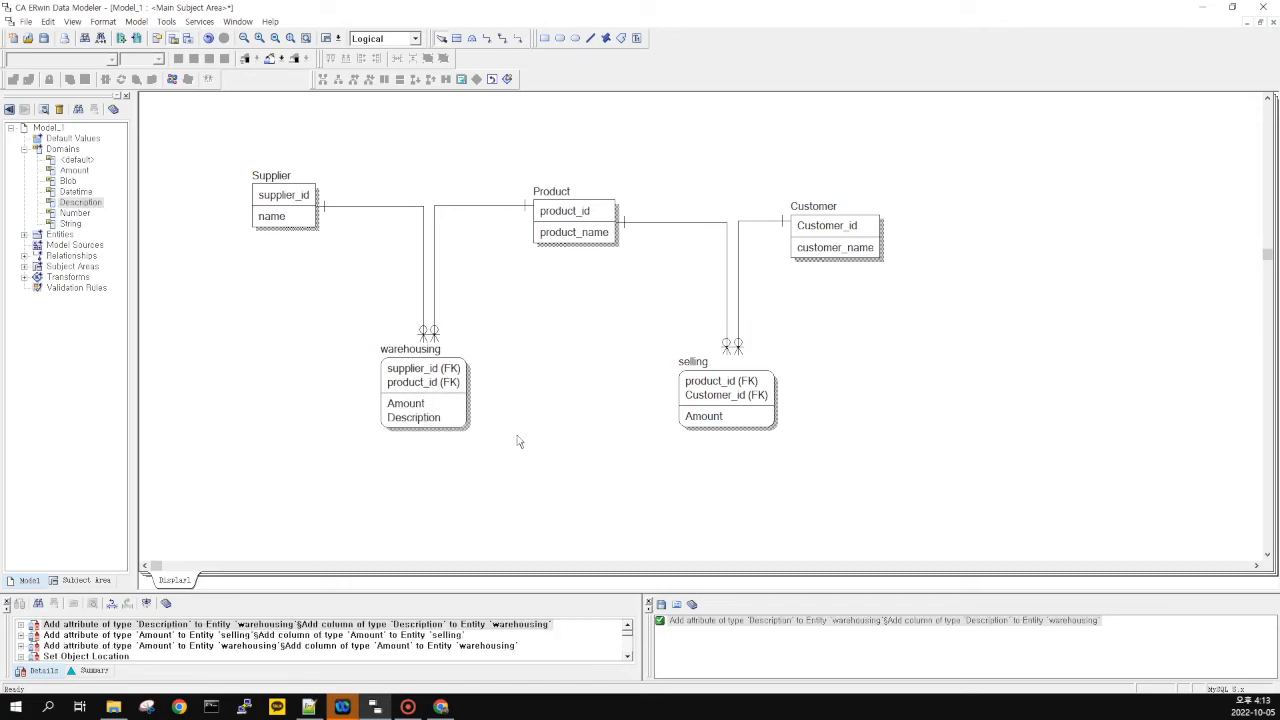
{"action": "left_click_drag", "start_coordinate": [84, 203], "coordinate": [878, 487]}
{"action": "left_click_drag", "start_coordinate": [387, 302], "coordinate": [865, 505]}
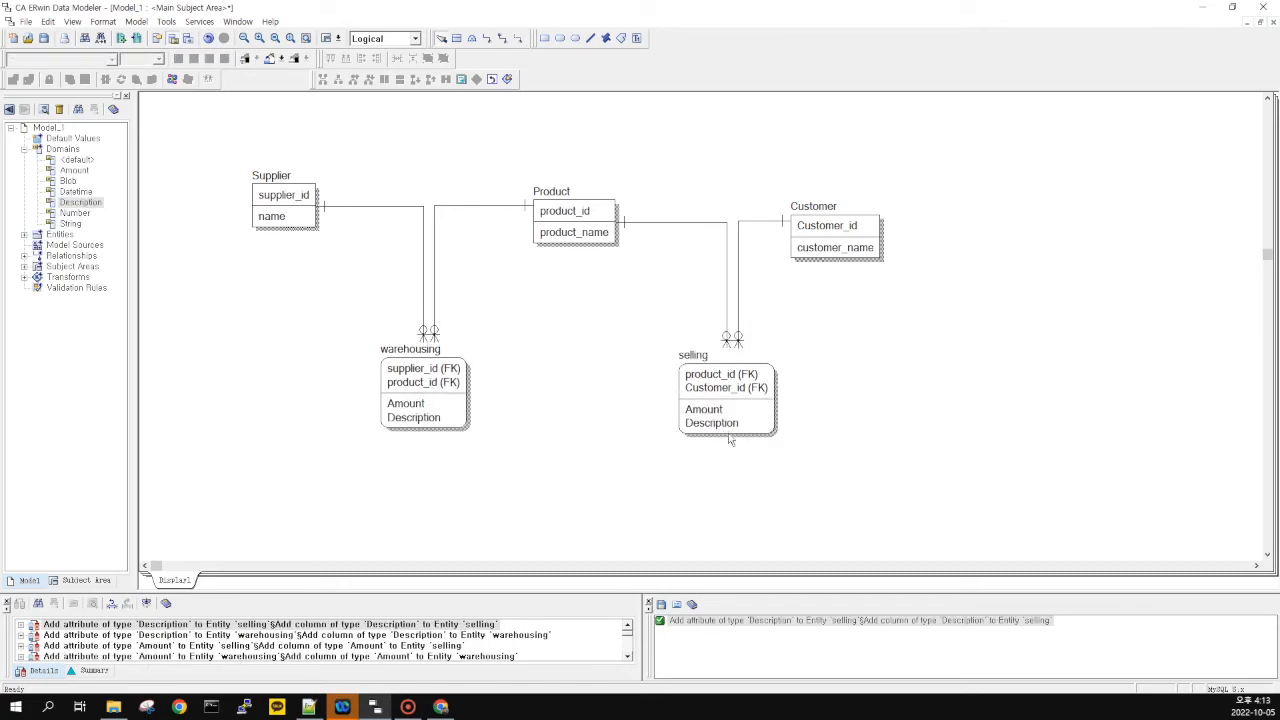
{"action": "left_click_drag", "start_coordinate": [318, 298], "coordinate": [847, 493]}
{"action": "left_click_drag", "start_coordinate": [371, 271], "coordinate": [564, 475]}
{"action": "left_click_drag", "start_coordinate": [529, 456], "coordinate": [327, 333]}
{"action": "left_click_drag", "start_coordinate": [318, 326], "coordinate": [555, 465]}
Inspect the new Description and Amount attributes in warehousing and selling
{"action": "left_click", "coordinate": [66, 203]}
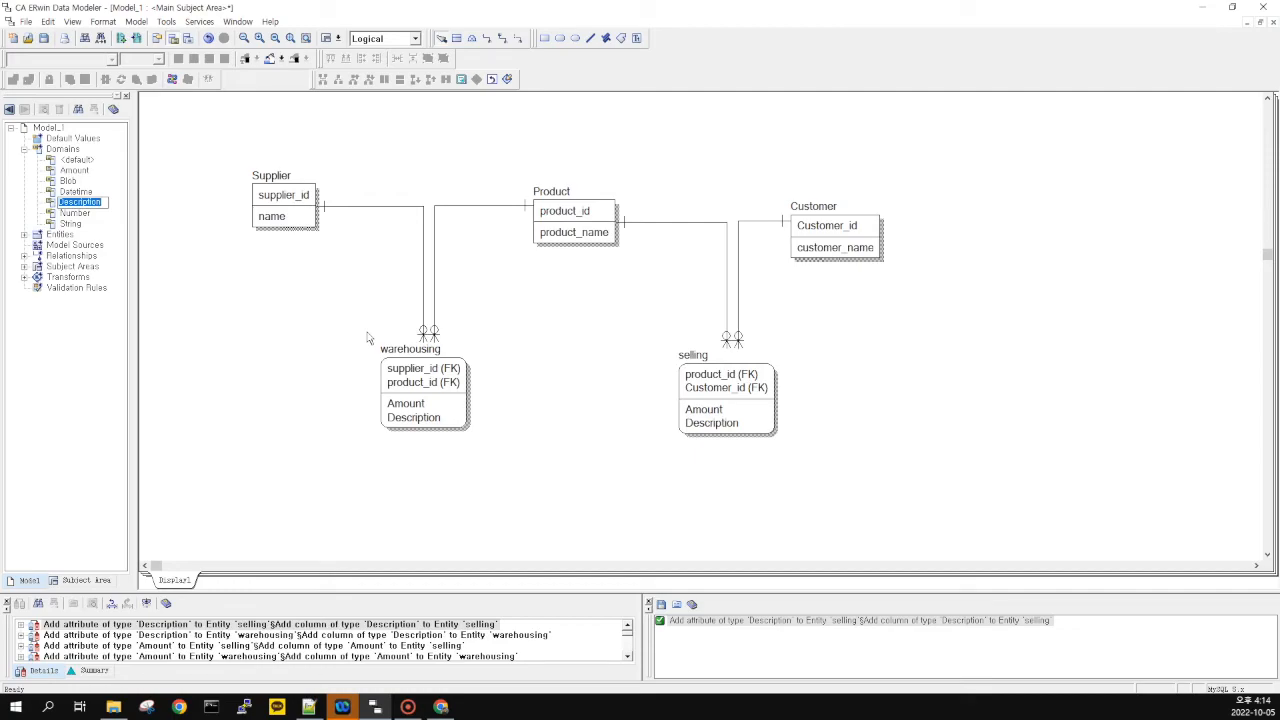
{"action": "left_click", "coordinate": [425, 420]}
{"action": "left_click", "coordinate": [428, 420]}
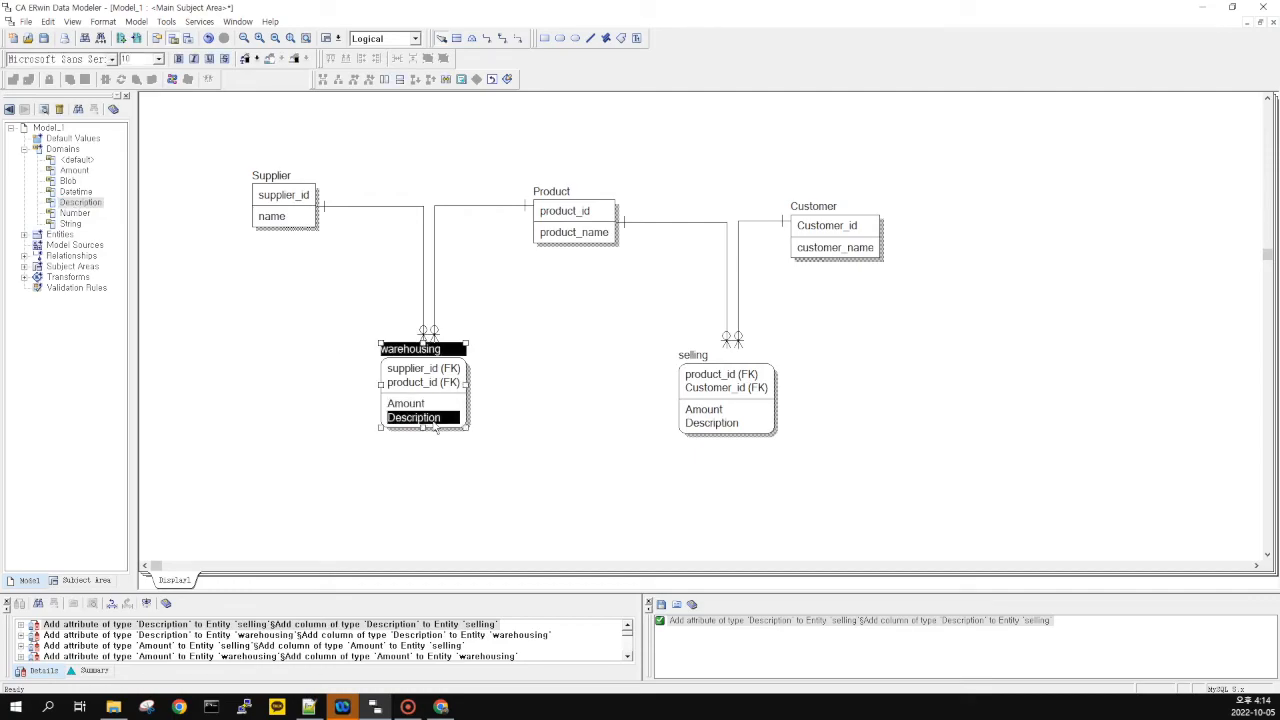
{"action": "left_click", "coordinate": [608, 432]}
{"action": "left_click", "coordinate": [712, 424]}
{"action": "left_click", "coordinate": [722, 411]}
{"action": "left_click", "coordinate": [736, 424]}
{"action": "left_click", "coordinate": [658, 451]}
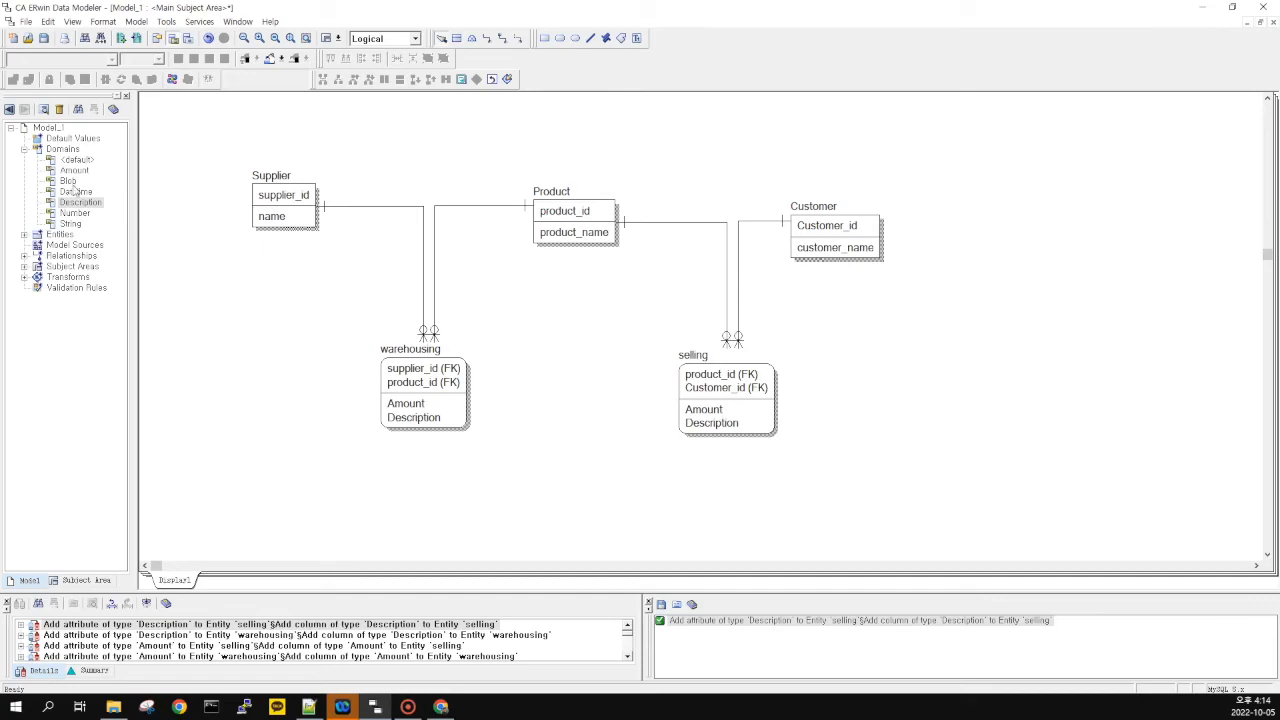
Rename the Description domain to Description1
{"action": "left_click", "coordinate": [78, 203]}
{"action": "key", "text": "F2"}
{"action": "key", "text": "End"}
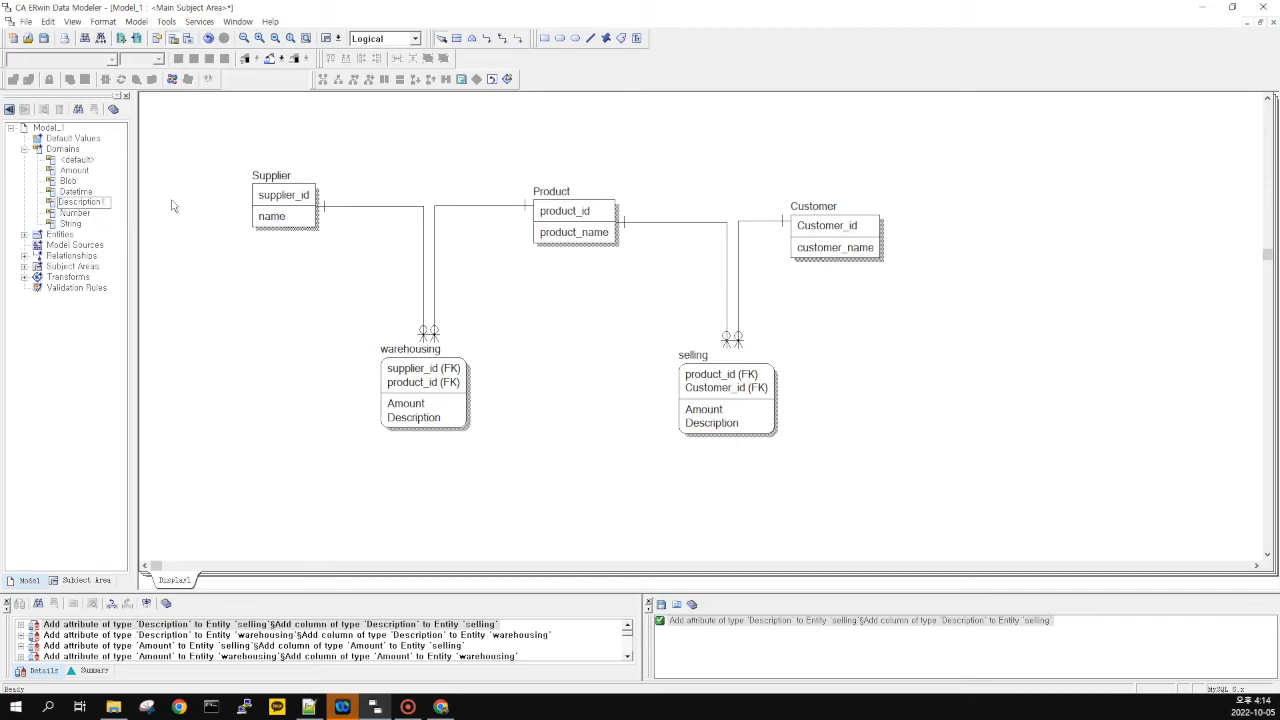
{"action": "type", "text": "1"}
{"action": "key", "text": "Return"}
{"action": "left_click", "coordinate": [197, 354]}
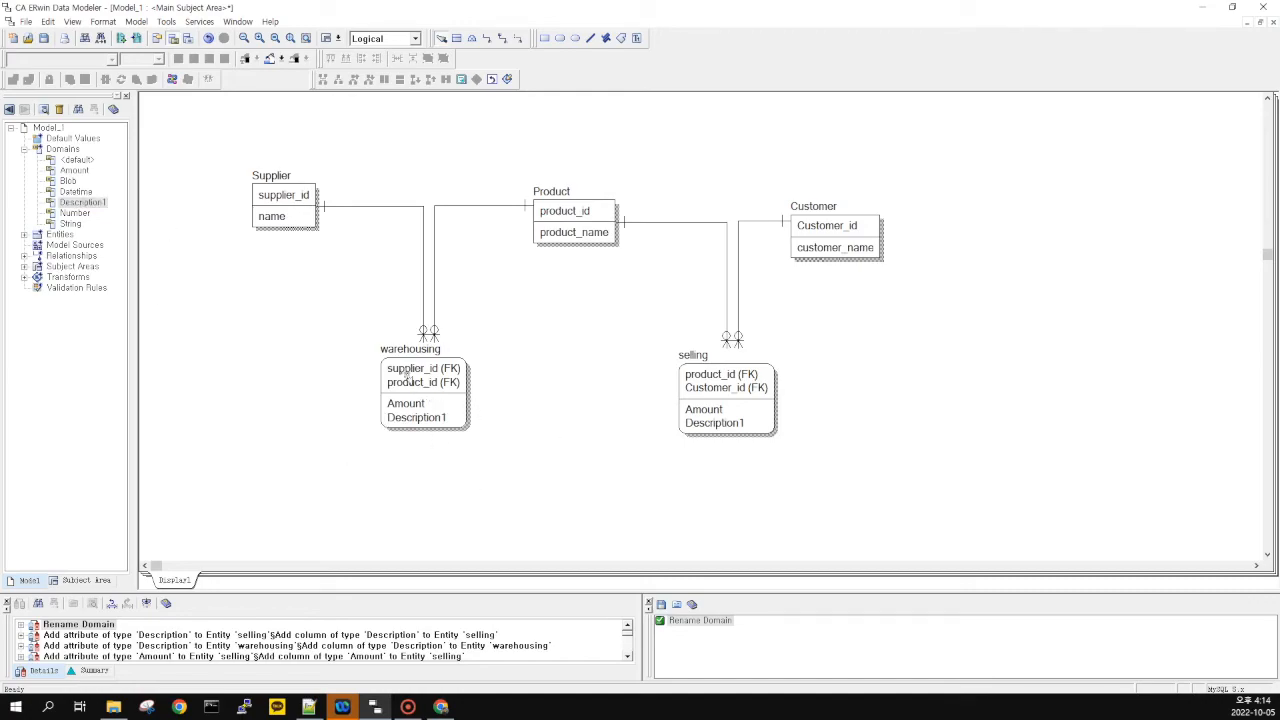
Check the warehousing and selling attributes after the rename
{"action": "left_click", "coordinate": [443, 420]}
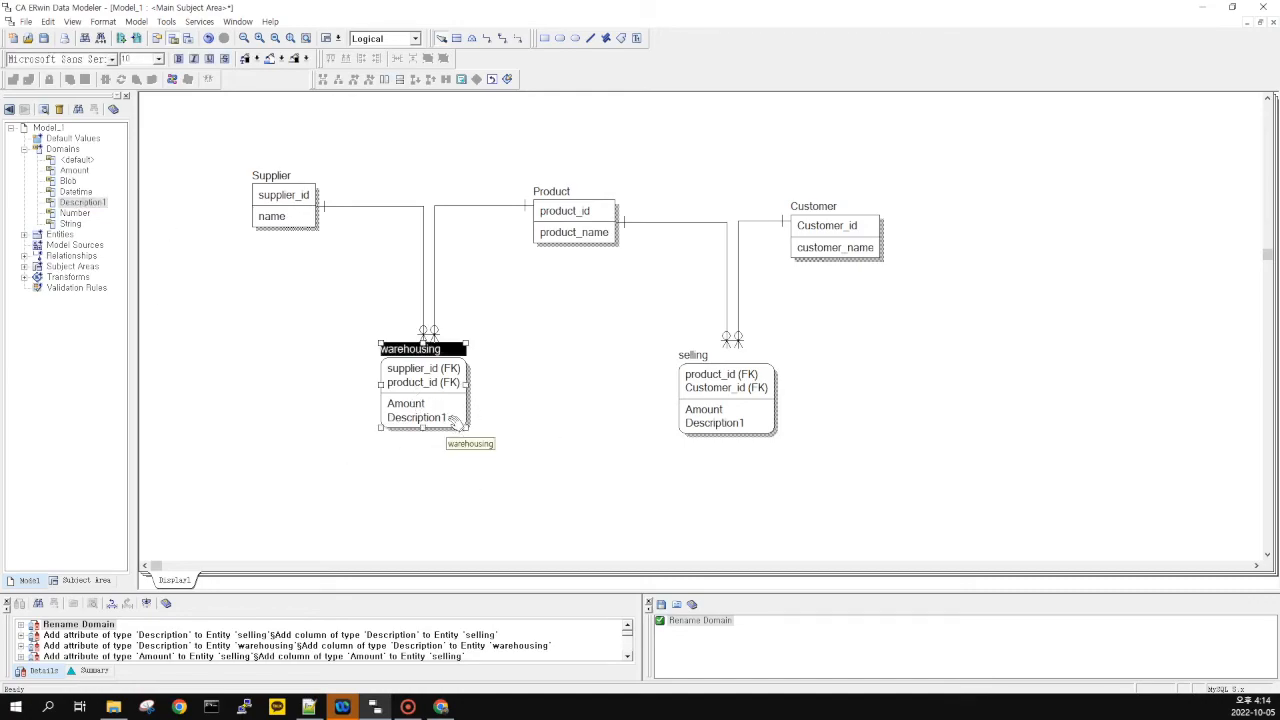
{"action": "left_click", "coordinate": [740, 430]}
{"action": "left_click", "coordinate": [740, 410]}
{"action": "left_click", "coordinate": [547, 455]}
{"action": "left_click_drag", "start_coordinate": [349, 301], "coordinate": [800, 477]}
{"action": "left_click_drag", "start_coordinate": [879, 499], "coordinate": [351, 296]}
{"action": "left_click", "coordinate": [576, 407]}
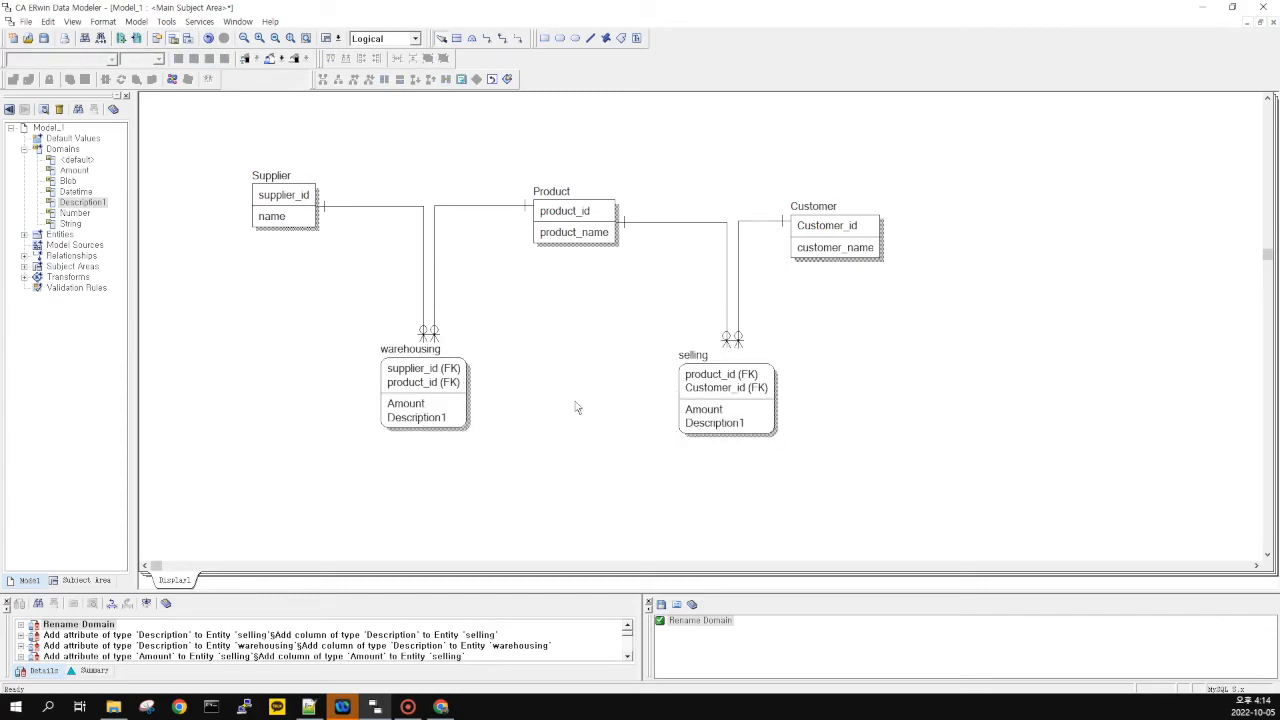
{"action": "left_click_drag", "start_coordinate": [296, 293], "coordinate": [843, 483]}
{"action": "left_click", "coordinate": [657, 403]}
Rename the Description1 domain back to Description by removing the trailing 1
{"action": "left_click", "coordinate": [88, 204]}
{"action": "key", "text": "F2"}
{"action": "key", "text": "End"}
{"action": "key", "text": "BackSpace"}
{"action": "key", "text": "Return"}
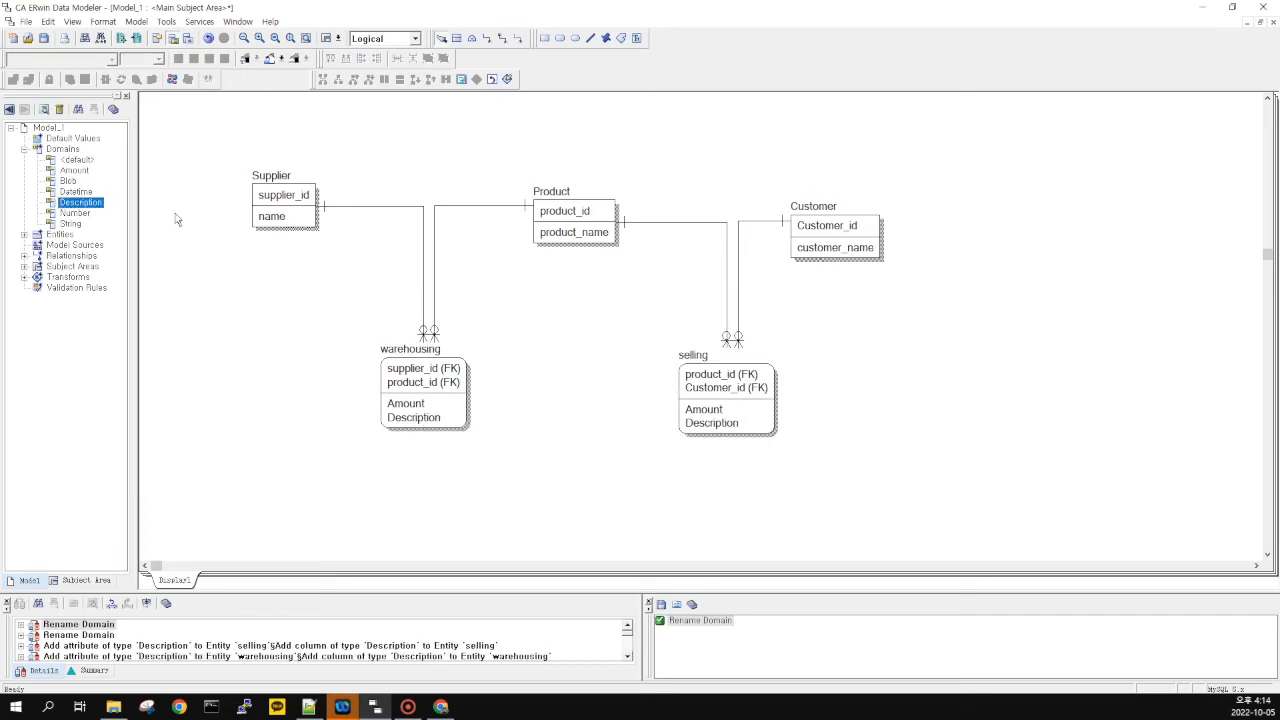
{"action": "left_click", "coordinate": [251, 254]}
{"action": "mouse_move", "coordinate": [875, 498]}
{"action": "left_mouse_down"}
{"action": "mouse_move", "coordinate": [357, 335]}
{"action": "mouse_move", "coordinate": [879, 460]}
{"action": "mouse_move", "coordinate": [883, 477]}
{"action": "left_mouse_up"}
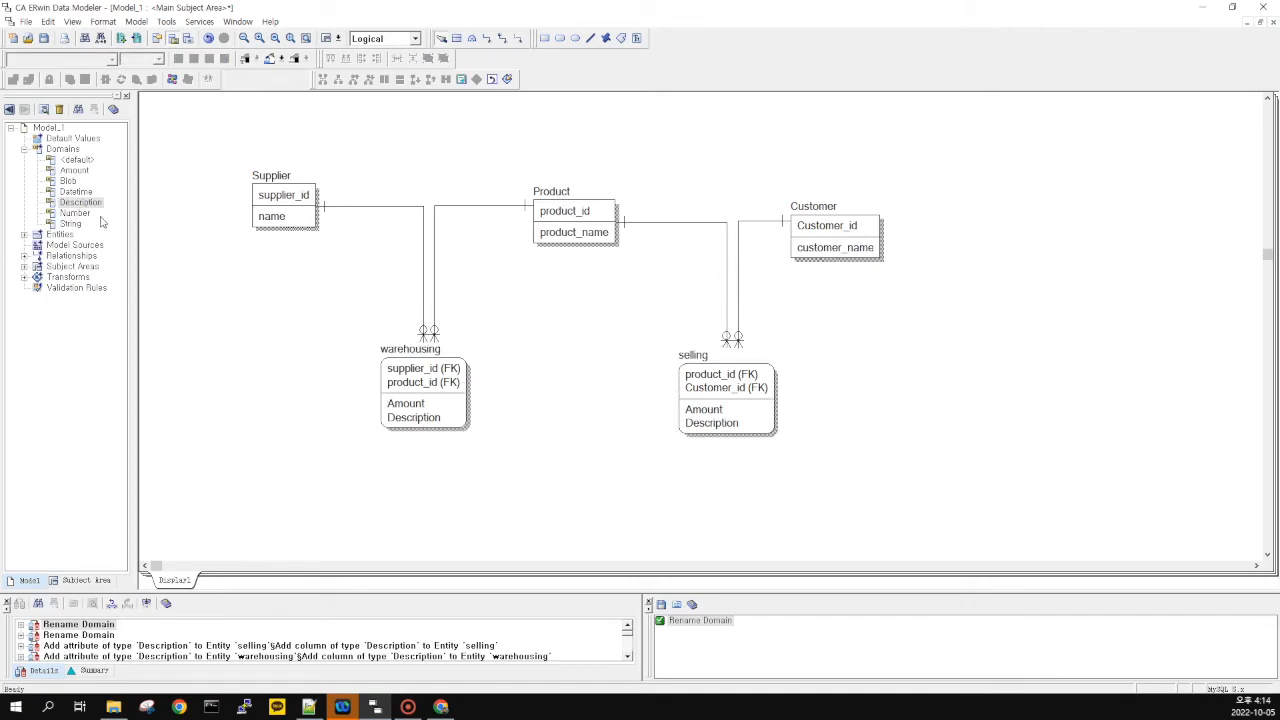
Prefix the <default> domain's inherited attribute name with %EntityName
{"action": "left_click", "coordinate": [138, 22]}
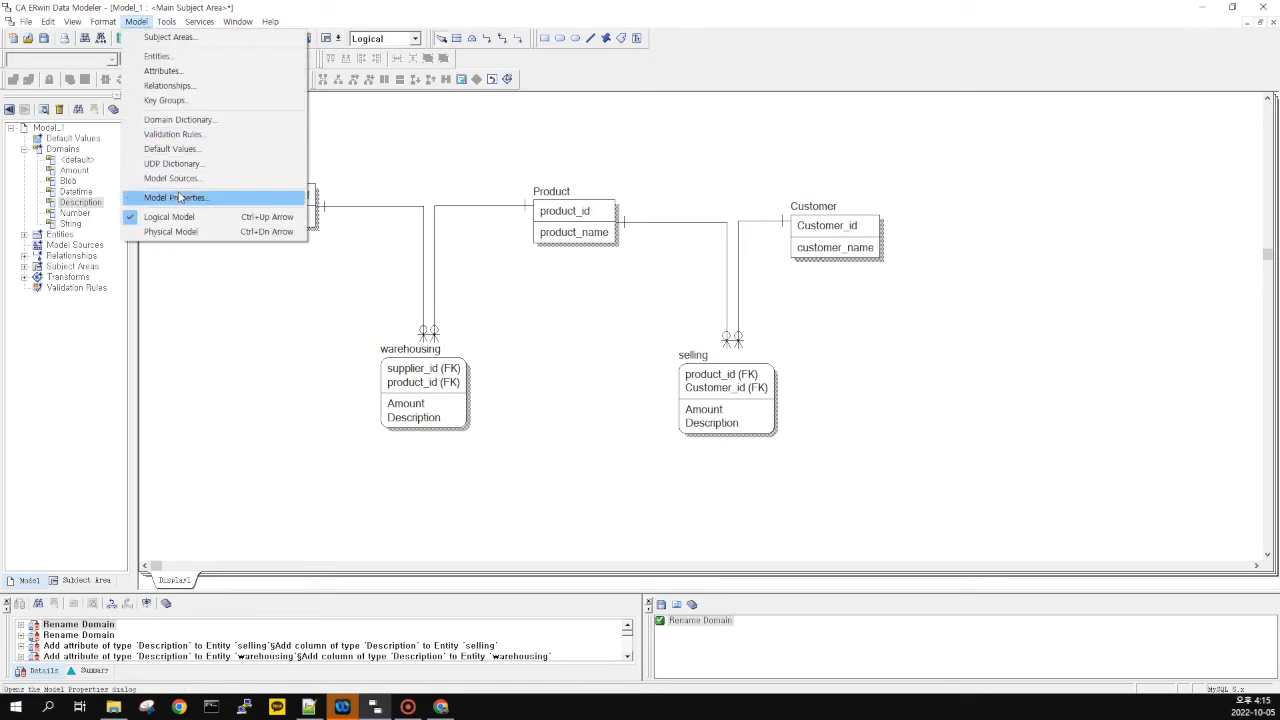
{"action": "left_click", "coordinate": [195, 122]}
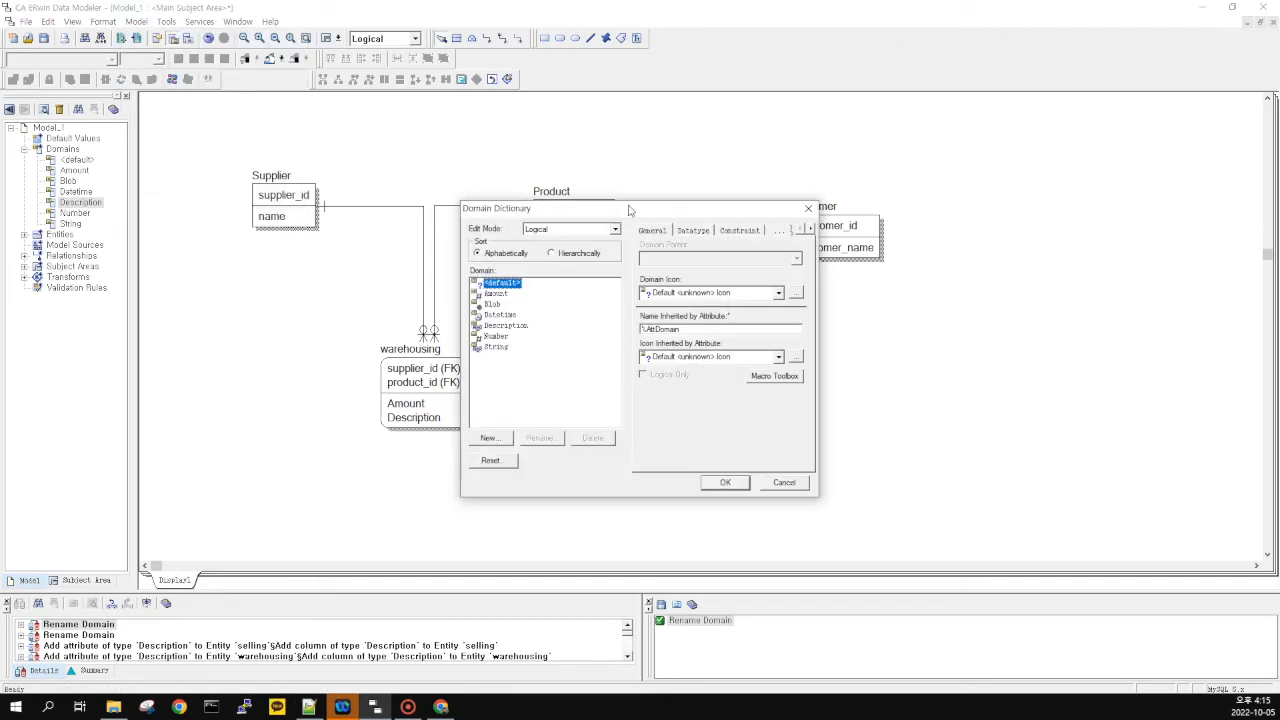
{"action": "left_click_drag", "start_coordinate": [637, 211], "coordinate": [994, 202]}
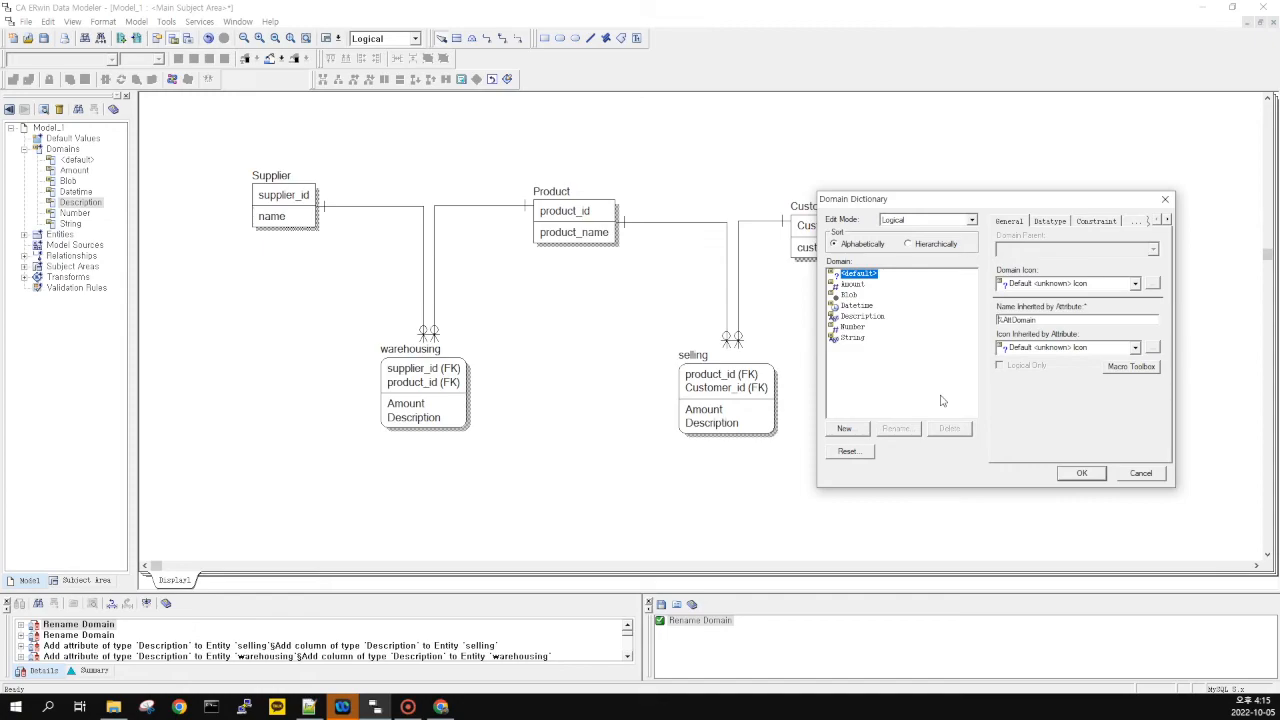
{"action": "type", "text": "%EntityName"}
{"action": "left_click", "coordinate": [1081, 473]}
{"action": "left_click_drag", "start_coordinate": [369, 415], "coordinate": [373, 418]}
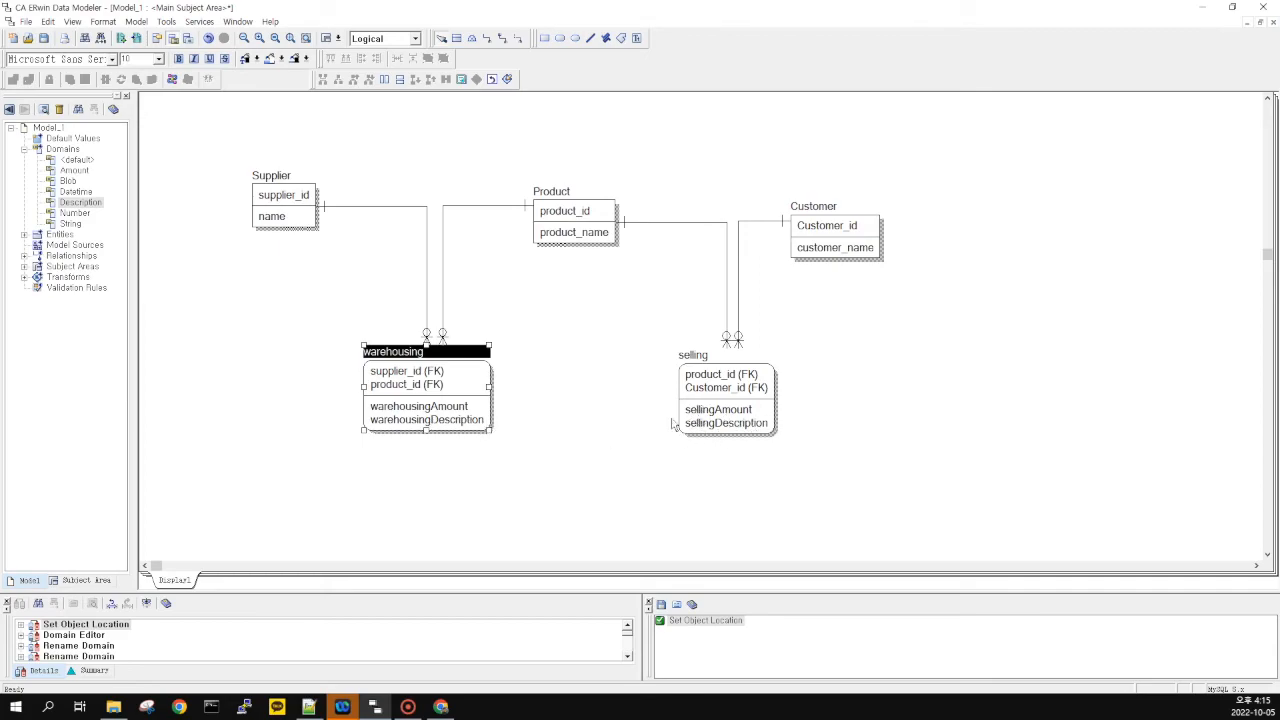
Insert an underscore to make the rule %EntityName_%AttDomain, e.g. warehousing_Amount
{"action": "left_click", "coordinate": [136, 21]}
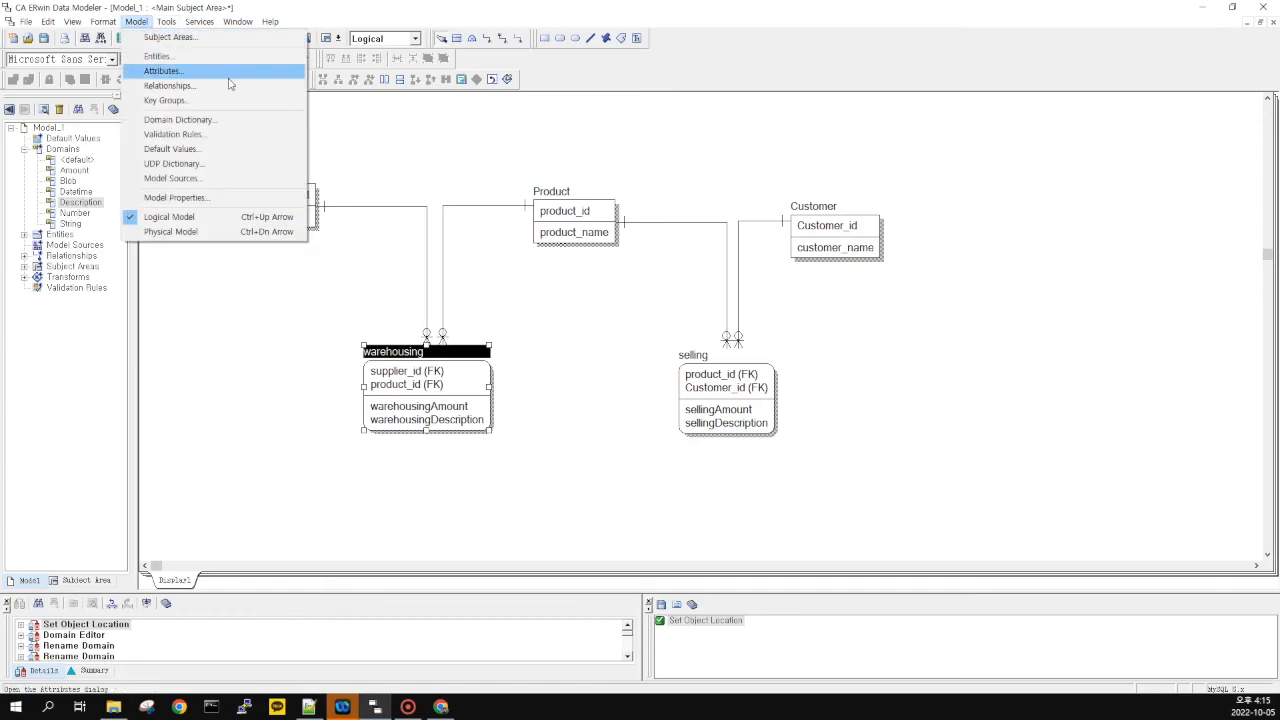
{"action": "left_click", "coordinate": [187, 121]}
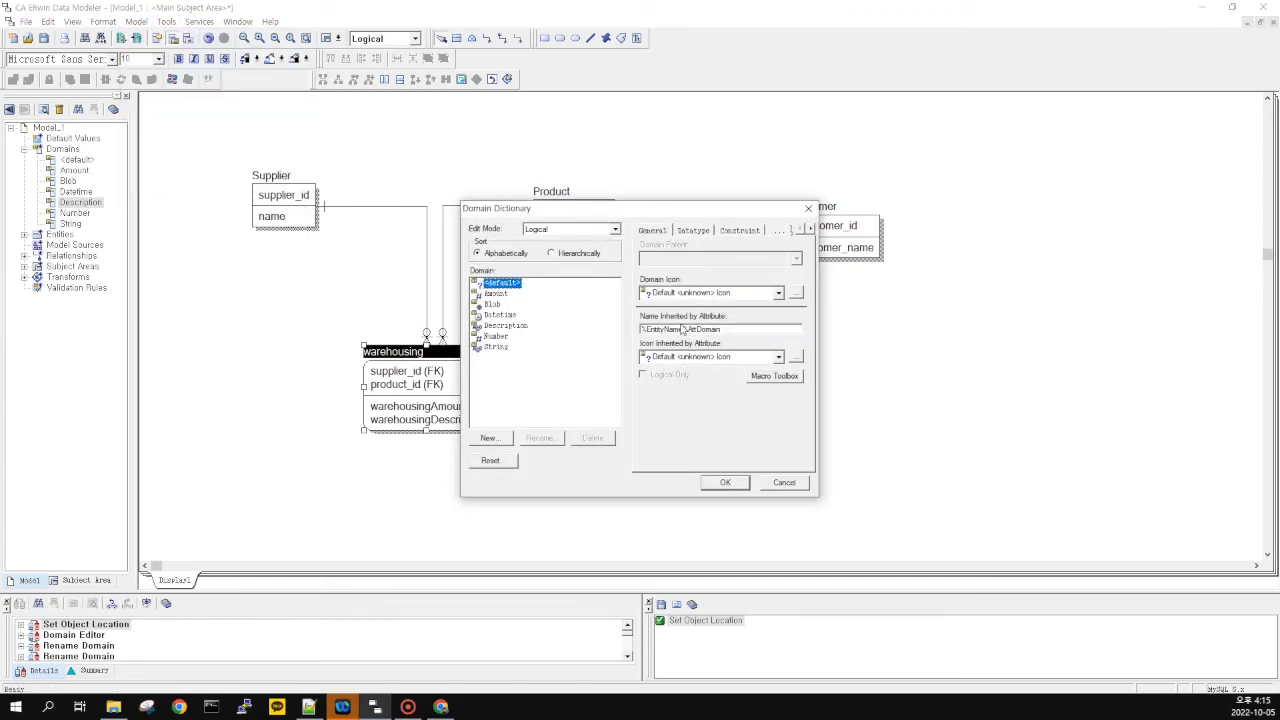
{"action": "type", "text": "_"}
{"action": "left_click", "coordinate": [726, 483]}
{"action": "left_click", "coordinate": [631, 477]}
{"action": "left_click_drag", "start_coordinate": [508, 327], "coordinate": [403, 410]}
{"action": "left_click", "coordinate": [362, 460]}
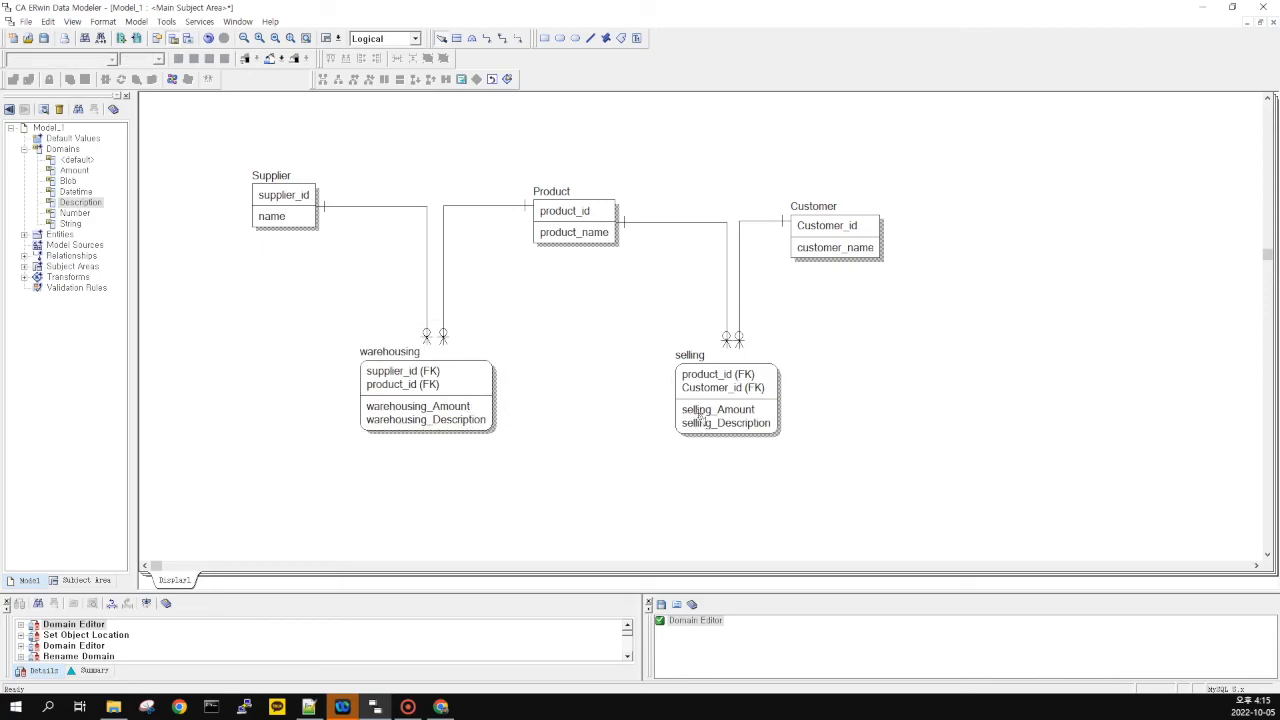
{"action": "left_click_drag", "start_coordinate": [822, 332], "coordinate": [853, 318]}
{"action": "left_click_drag", "start_coordinate": [635, 458], "coordinate": [841, 319]}
{"action": "left_click", "coordinate": [841, 319]}
{"action": "left_click_drag", "start_coordinate": [603, 318], "coordinate": [302, 485]}
{"action": "left_click", "coordinate": [569, 334]}
{"action": "left_click_drag", "start_coordinate": [532, 341], "coordinate": [281, 441]}
{"action": "left_click_drag", "start_coordinate": [311, 438], "coordinate": [563, 281]}
{"action": "left_click", "coordinate": [505, 332]}
{"action": "mouse_move", "coordinate": [306, 462]}
{"action": "left_mouse_down"}
{"action": "mouse_move", "coordinate": [565, 296]}
{"action": "mouse_move", "coordinate": [303, 469]}
{"action": "left_mouse_up"}
{"action": "left_click_drag", "start_coordinate": [566, 475], "coordinate": [336, 314]}
{"action": "left_click", "coordinate": [338, 318]}
{"action": "left_click_drag", "start_coordinate": [200, 137], "coordinate": [990, 509]}
{"action": "left_click", "coordinate": [990, 509]}
Print every page of the five-entity diagram using the Print All Pages option
{"action": "left_click", "coordinate": [25, 25]}
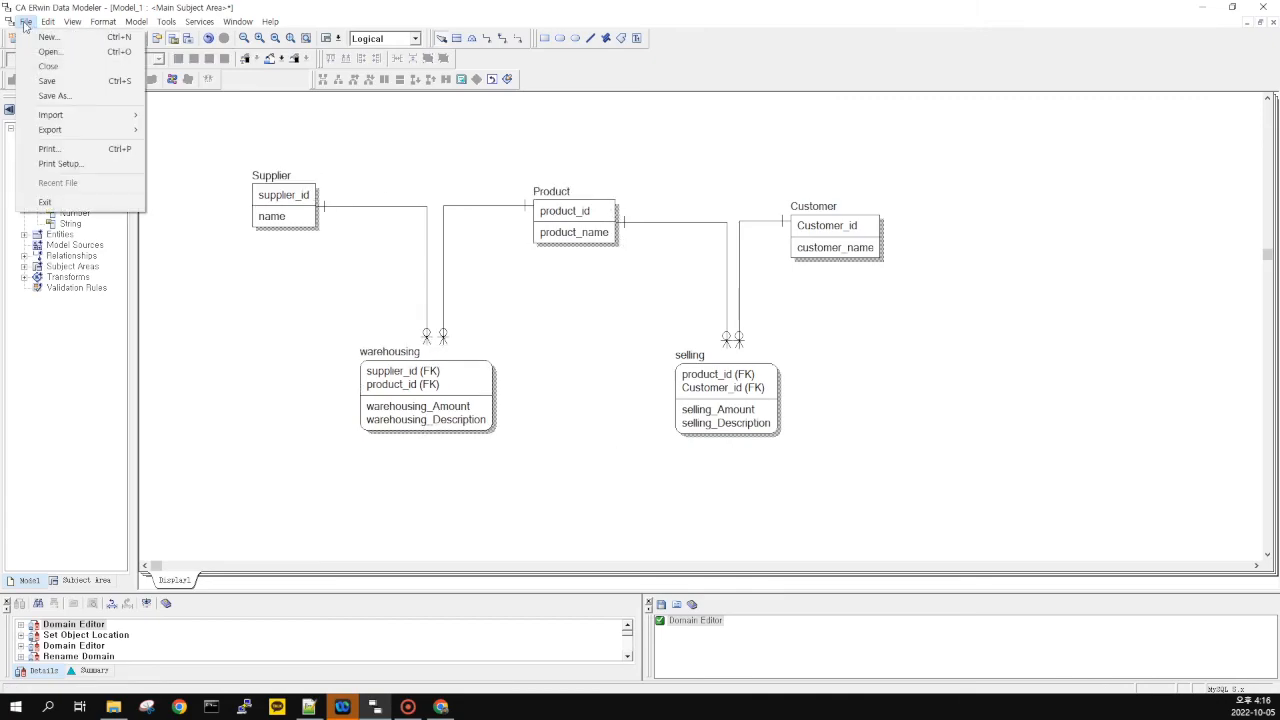
{"action": "left_click", "coordinate": [75, 150]}
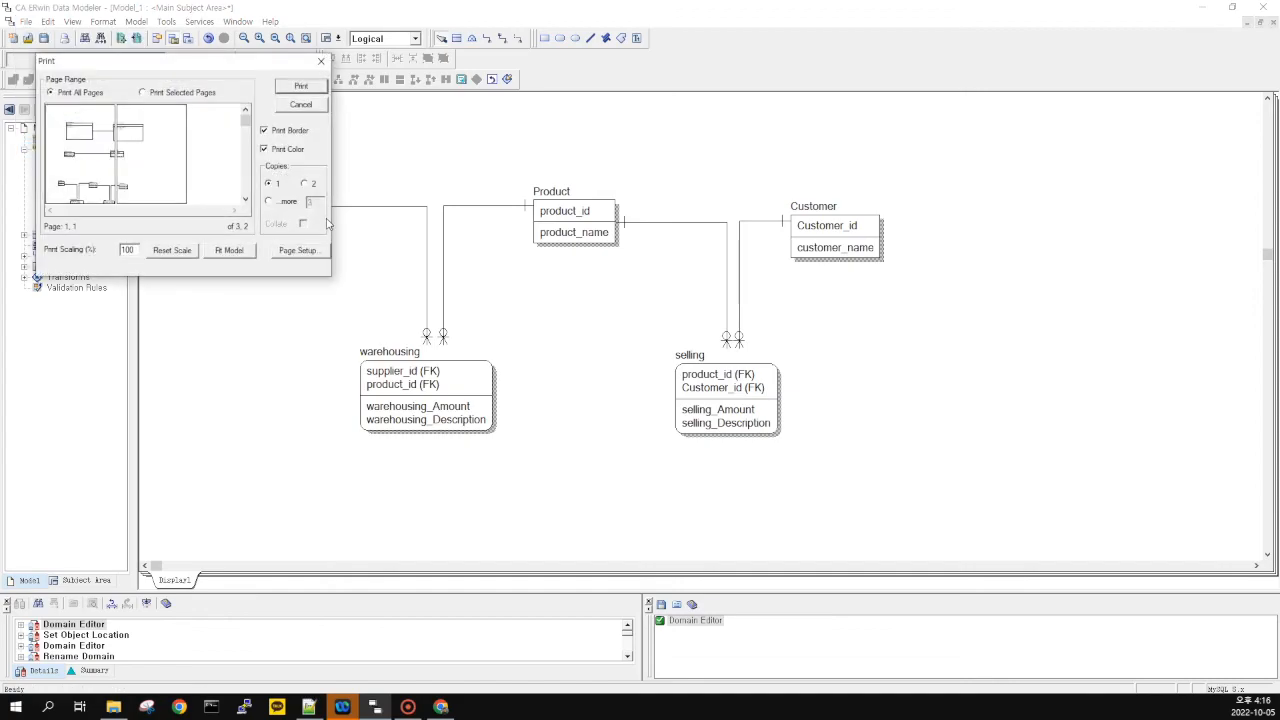
{"action": "left_click", "coordinate": [151, 158]}
{"action": "left_click", "coordinate": [105, 163]}
{"action": "left_click", "coordinate": [82, 92]}
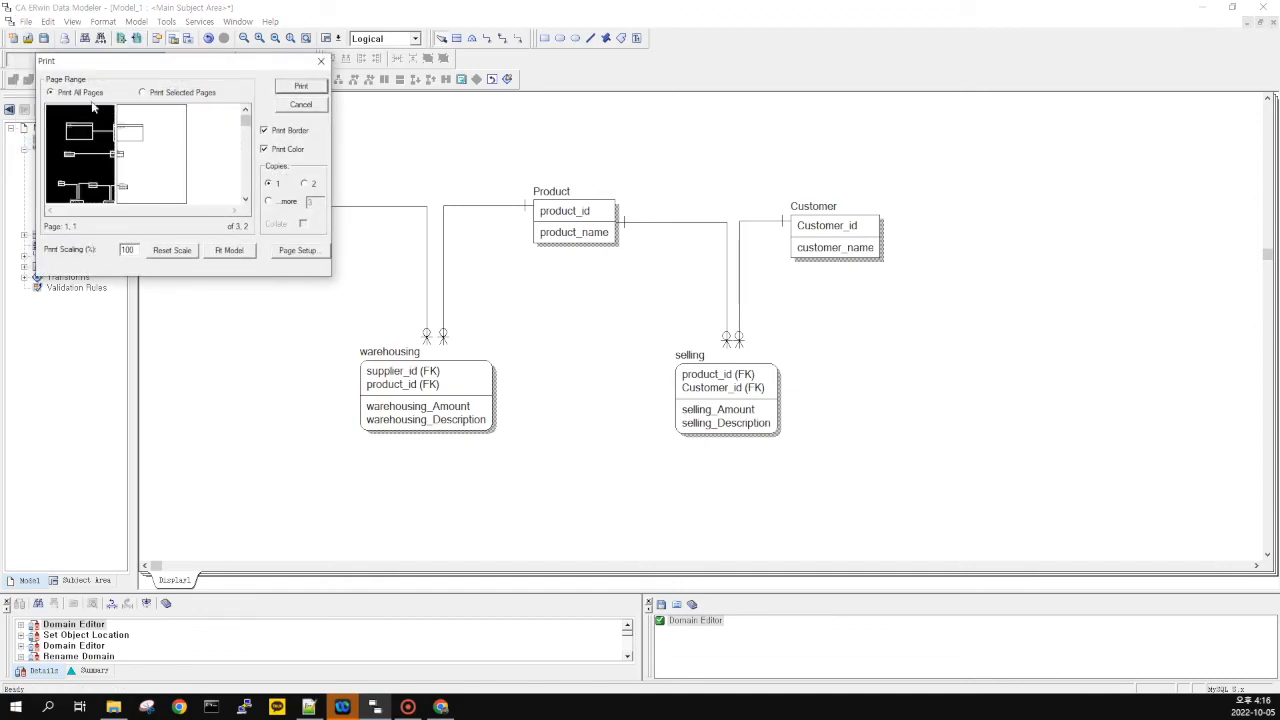
{"action": "left_click", "coordinate": [305, 87]}
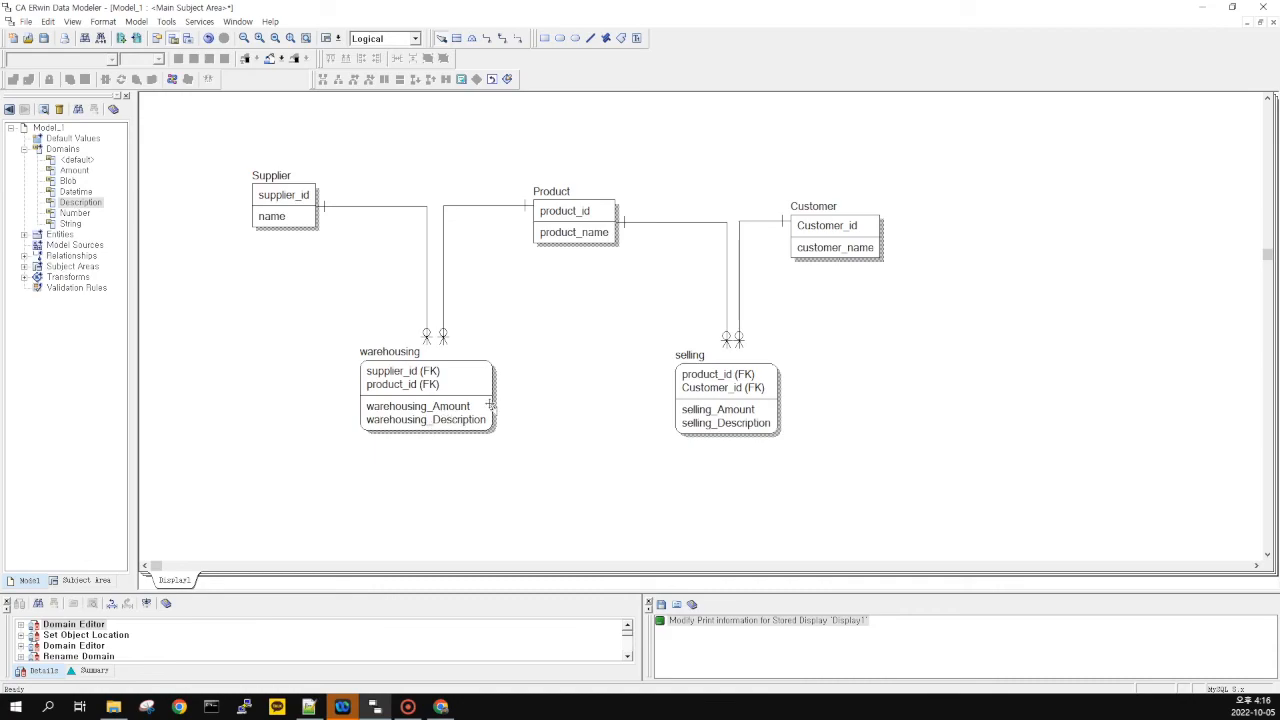
{"action": "left_click_drag", "start_coordinate": [232, 140], "coordinate": [924, 508]}
{"action": "left_click_drag", "start_coordinate": [212, 130], "coordinate": [930, 492]}
{"action": "left_click_drag", "start_coordinate": [335, 155], "coordinate": [990, 516]}
{"action": "mouse_move", "coordinate": [993, 514]}
{"action": "left_mouse_down"}
{"action": "mouse_move", "coordinate": [872, 429]}
{"action": "mouse_move", "coordinate": [210, 116]}
{"action": "left_mouse_up"}
{"action": "left_click_drag", "start_coordinate": [938, 498], "coordinate": [860, 453]}
{"action": "left_click_drag", "start_coordinate": [229, 134], "coordinate": [985, 495]}
{"action": "left_click", "coordinate": [985, 496]}
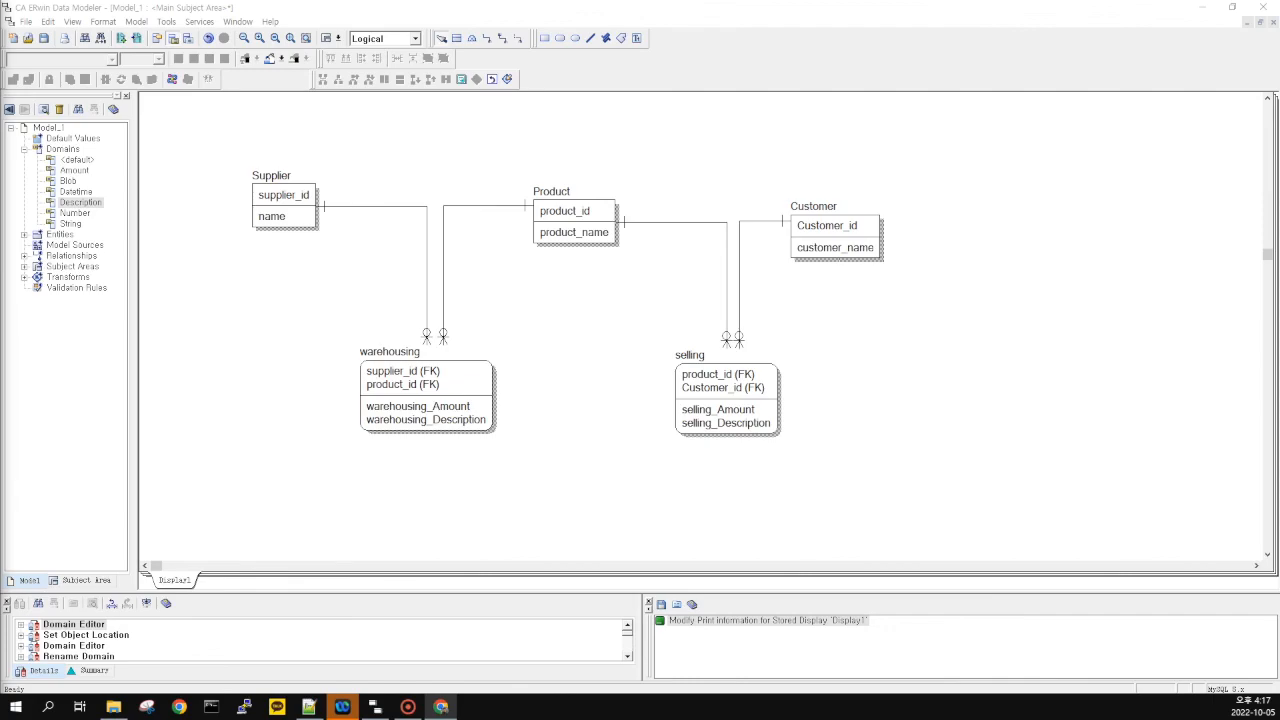
{"action": "double_click", "coordinate": [293, 220]}
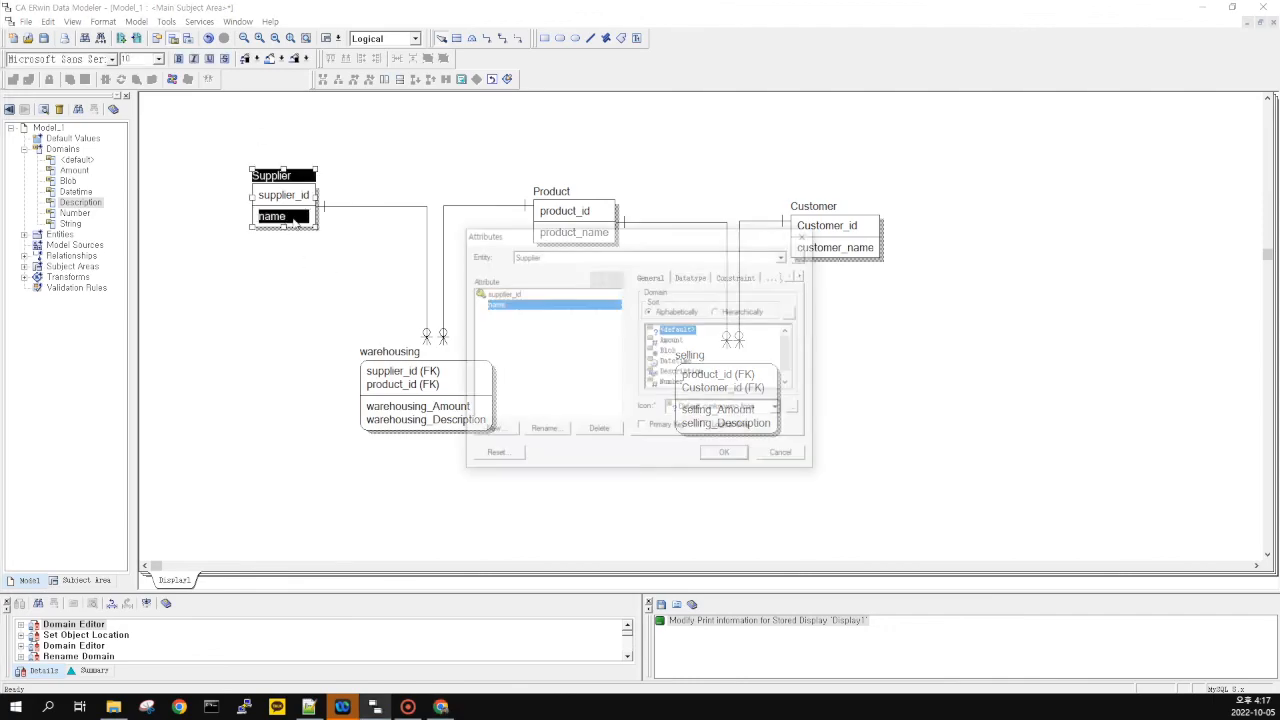
{"action": "left_click", "coordinate": [782, 453]}
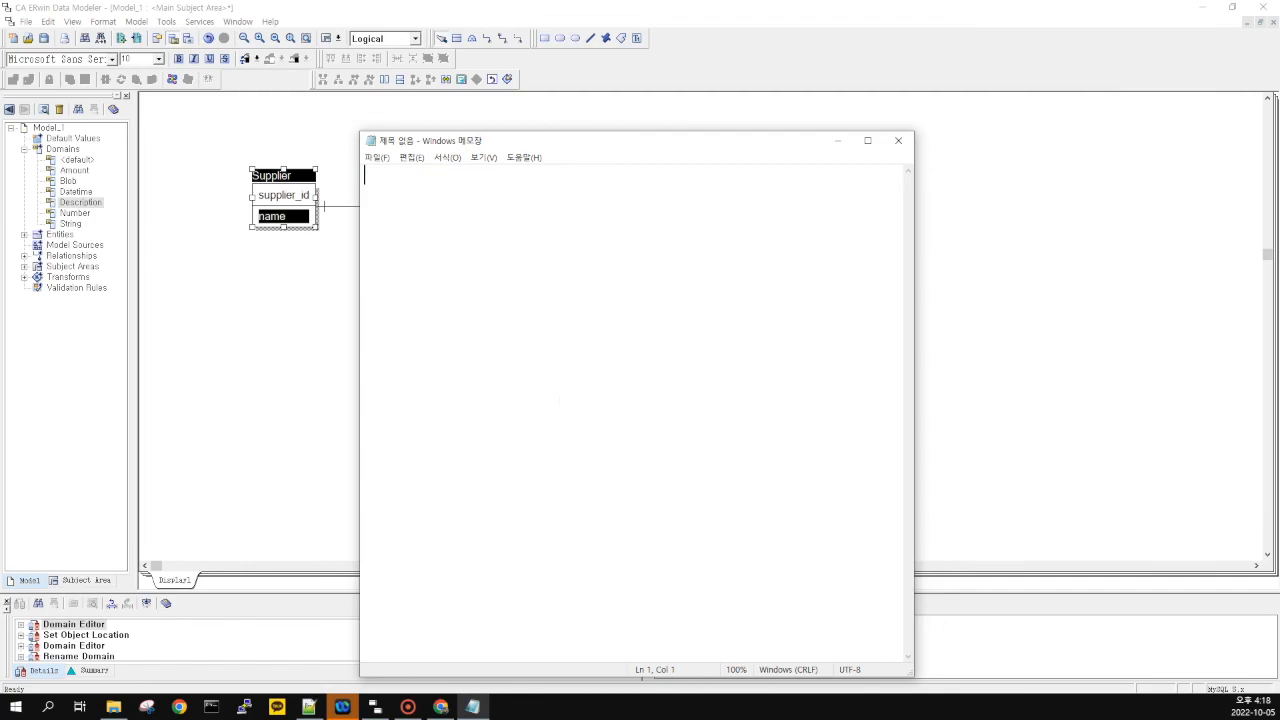
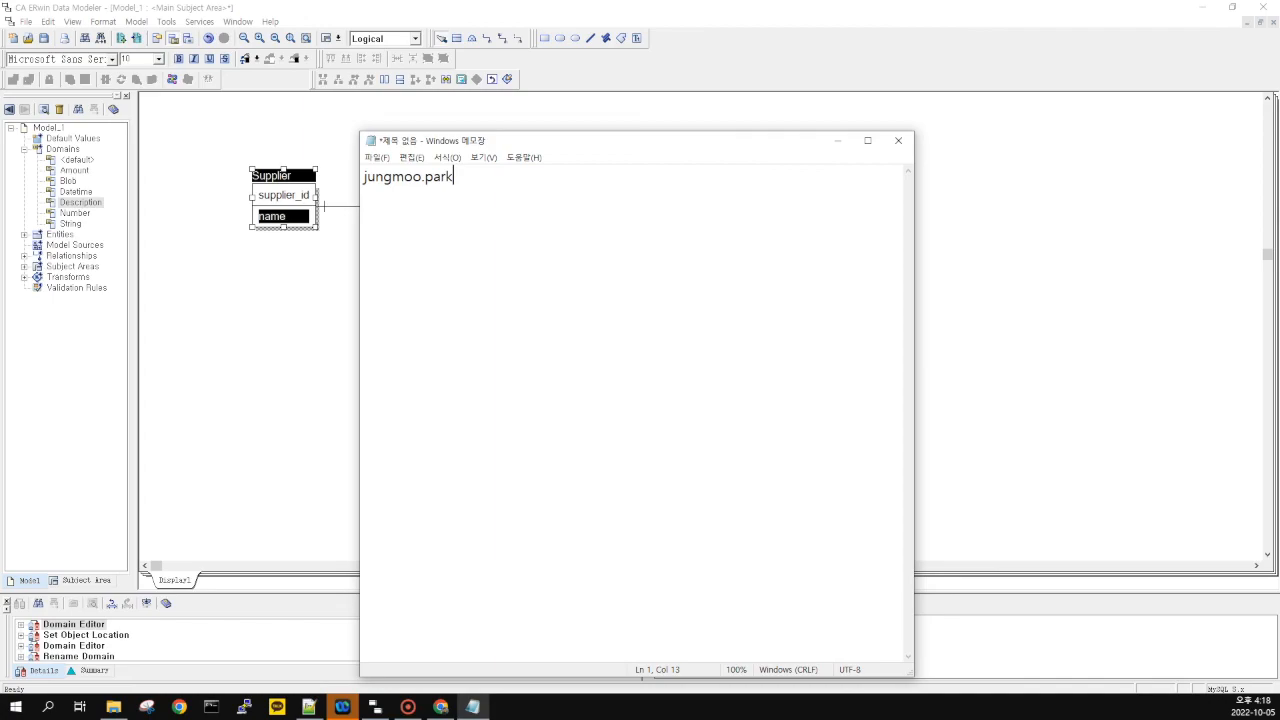
Leave the cursor at the end of the address with blank lines below it
{"action": "key", "text": "Return"}
{"action": "key", "text": "Return"}
{"action": "key", "text": "BackSpace"}
{"action": "key", "text": "ctrl+a"}
{"action": "key", "text": "Right"}
{"action": "key", "text": "BackSpace"}
{"action": "key", "text": "Return"}
{"action": "key", "text": "Return"}
{"action": "key", "text": "ctrl+shift+Home"}
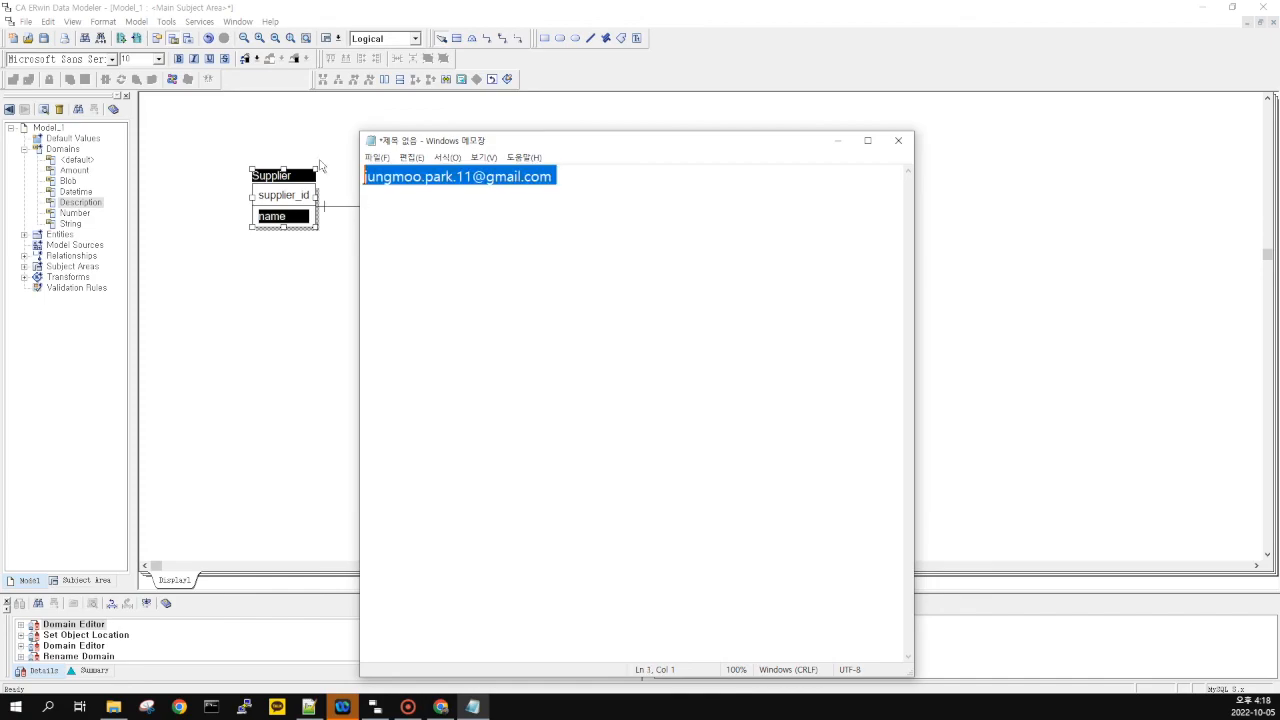
{"action": "key", "text": "Right"}
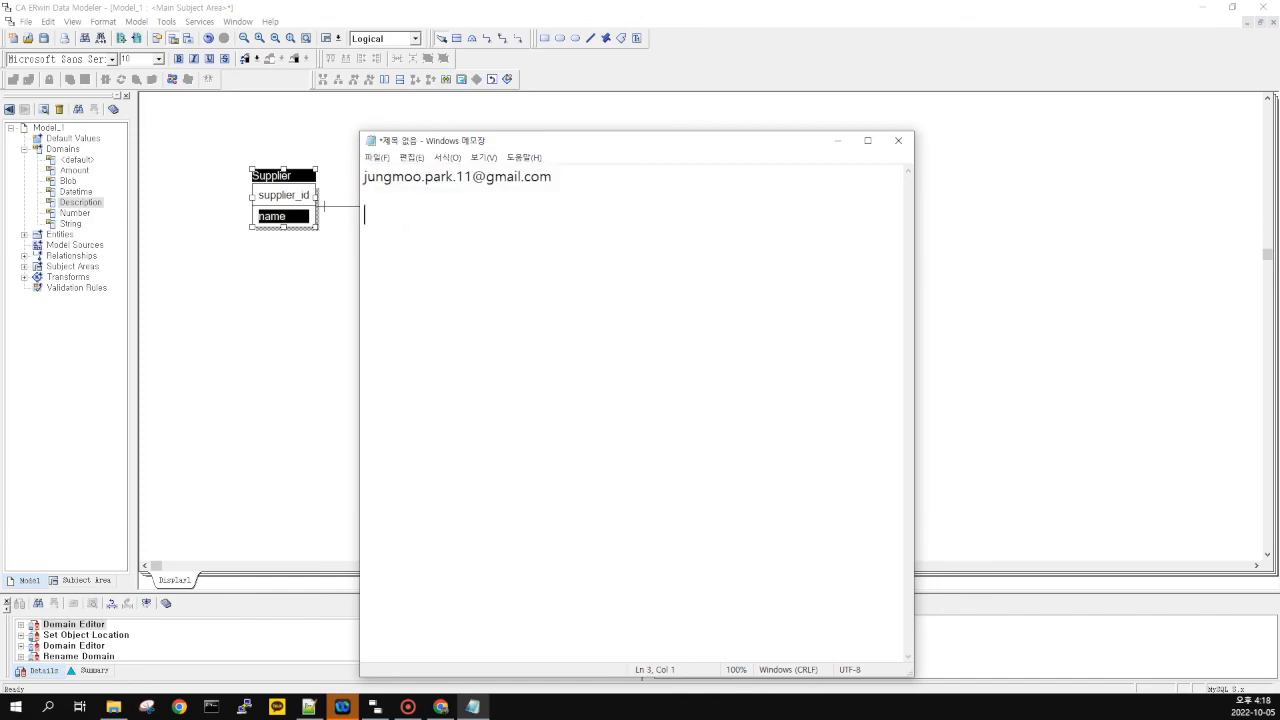
{"action": "key", "text": "ctrl+shift+Home"}
{"action": "key", "text": "Right"}
Compare against the Chrome window, add another line after the address, and return to Notepad
{"action": "key", "text": "alt+Tab"}
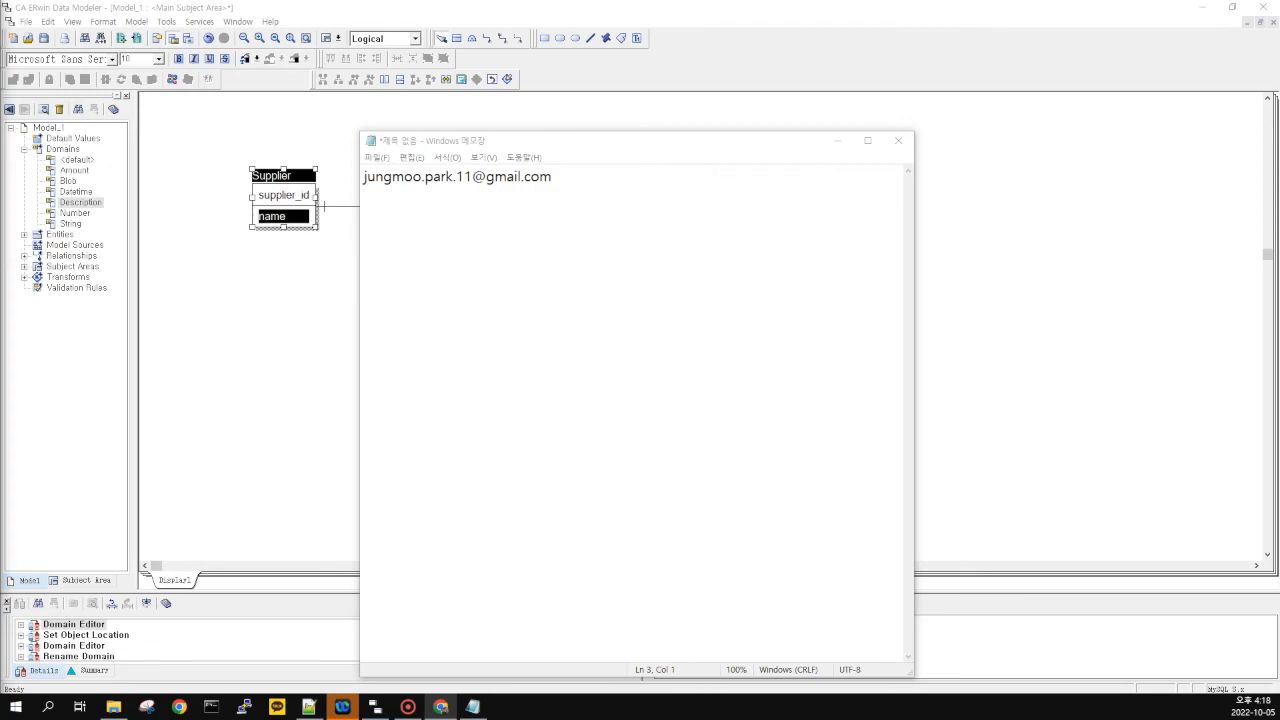
{"action": "left_click", "coordinate": [645, 170]}
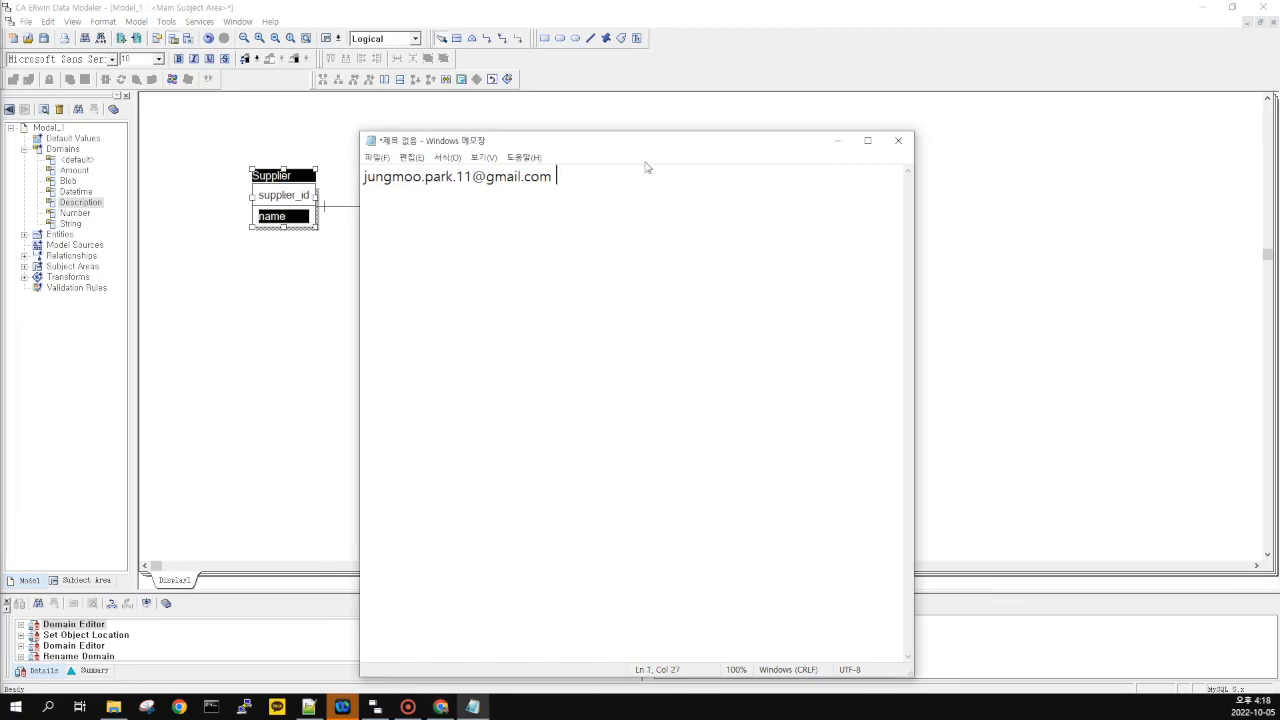
{"action": "key", "text": "Return"}
{"action": "key", "text": "Return"}
{"action": "key", "text": "alt+Tab"}
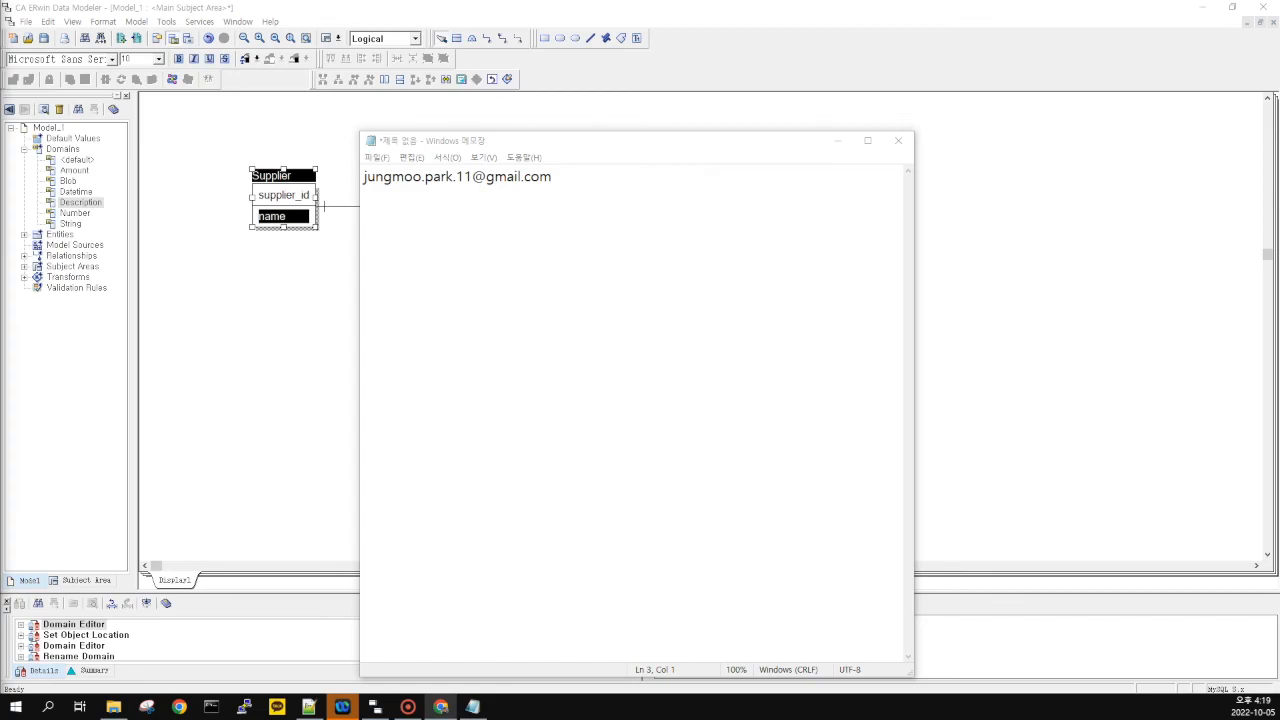
{"action": "key", "text": "alt+Tab"}
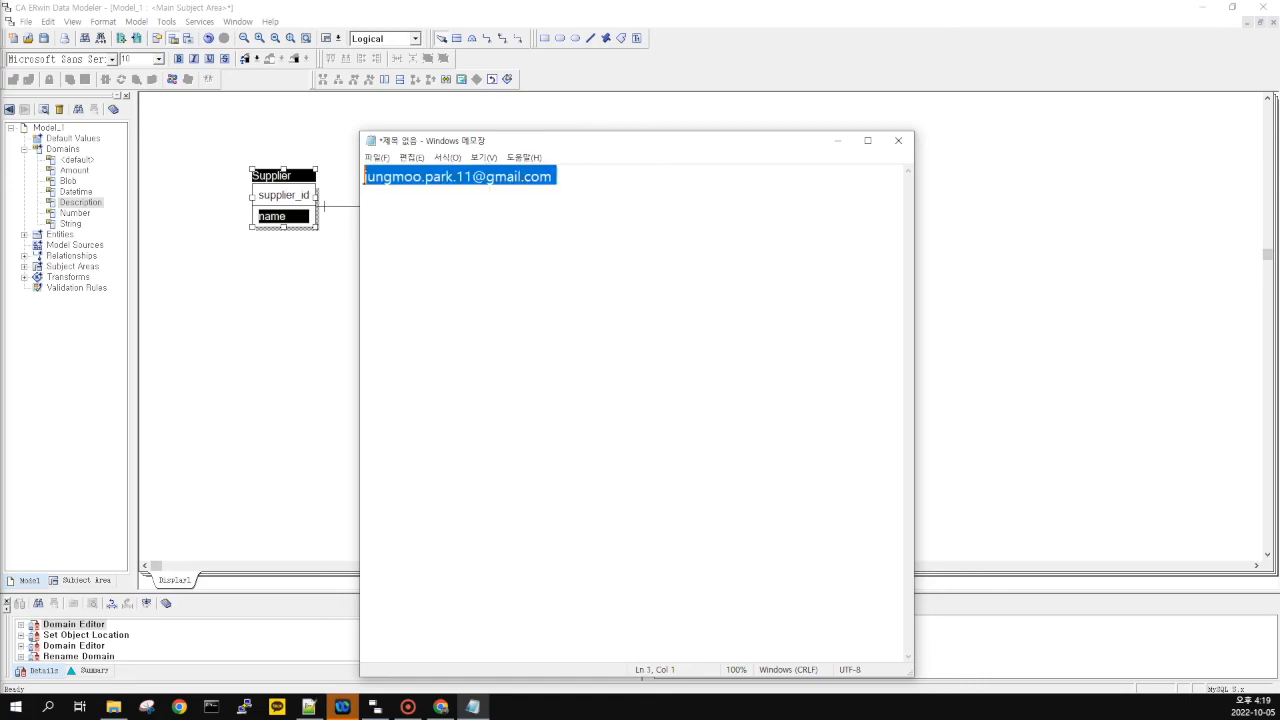